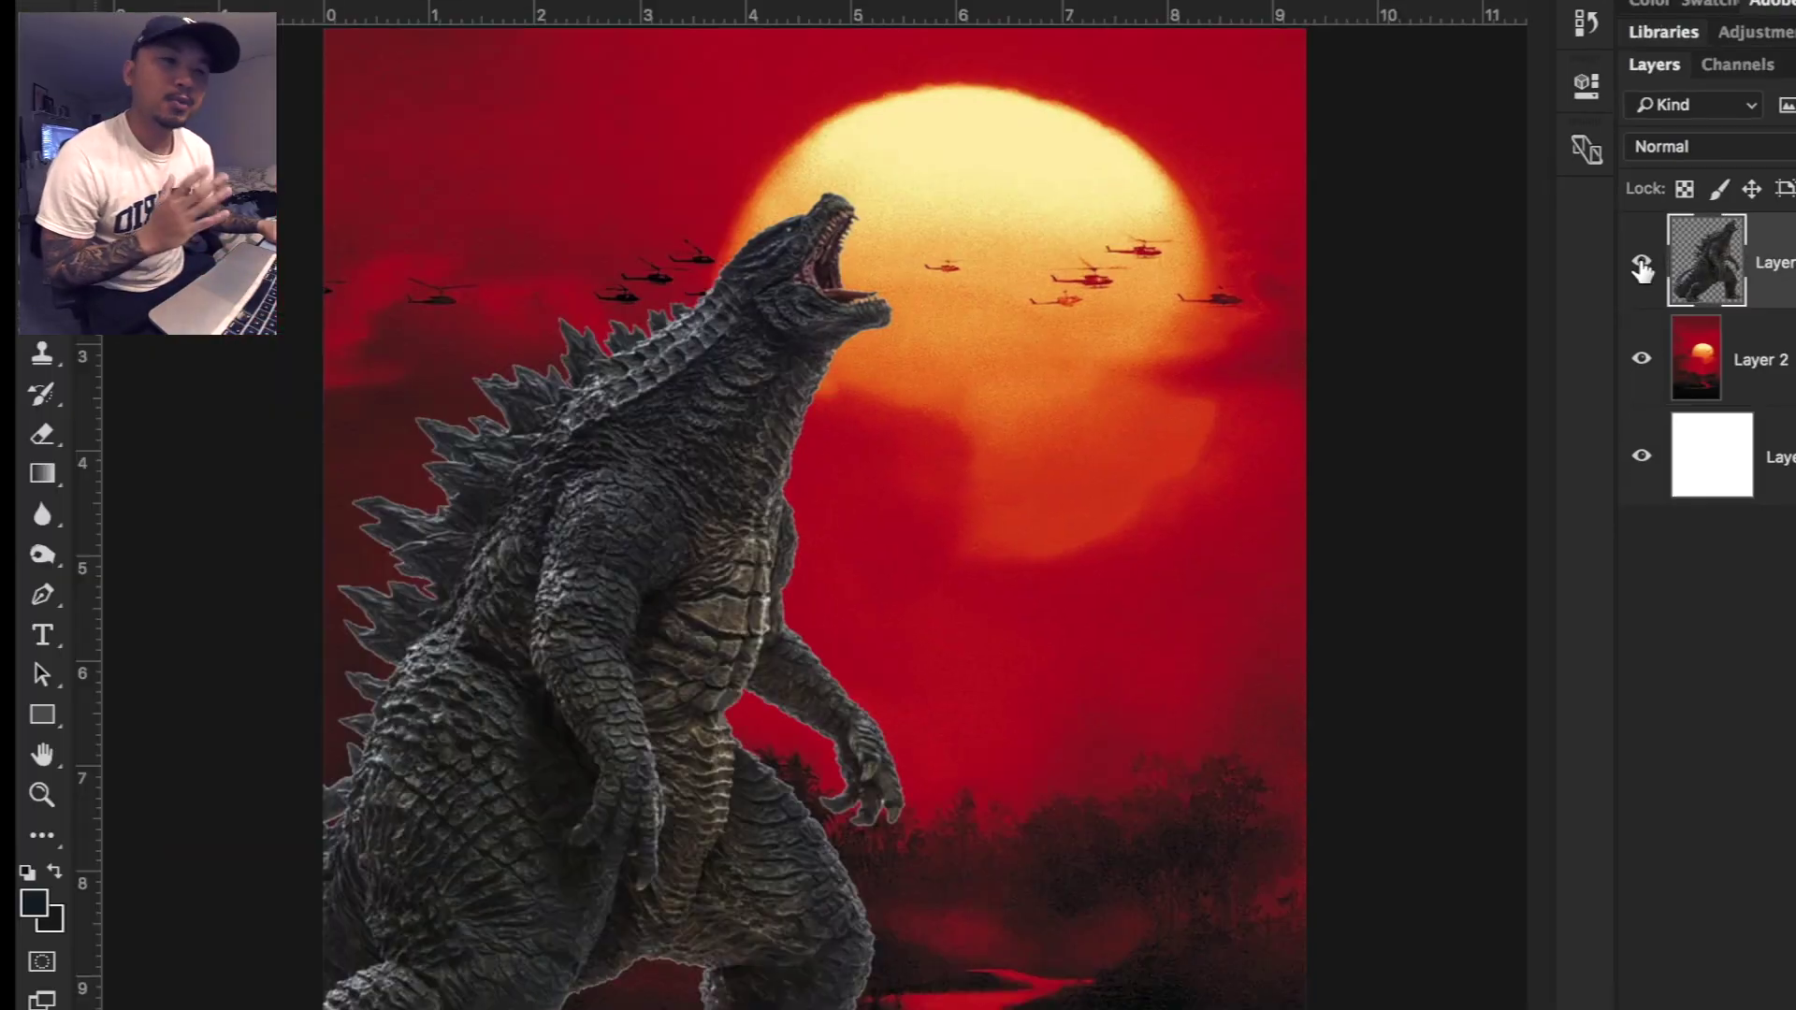
{"action": "left_click", "coordinate": [1643, 359]}
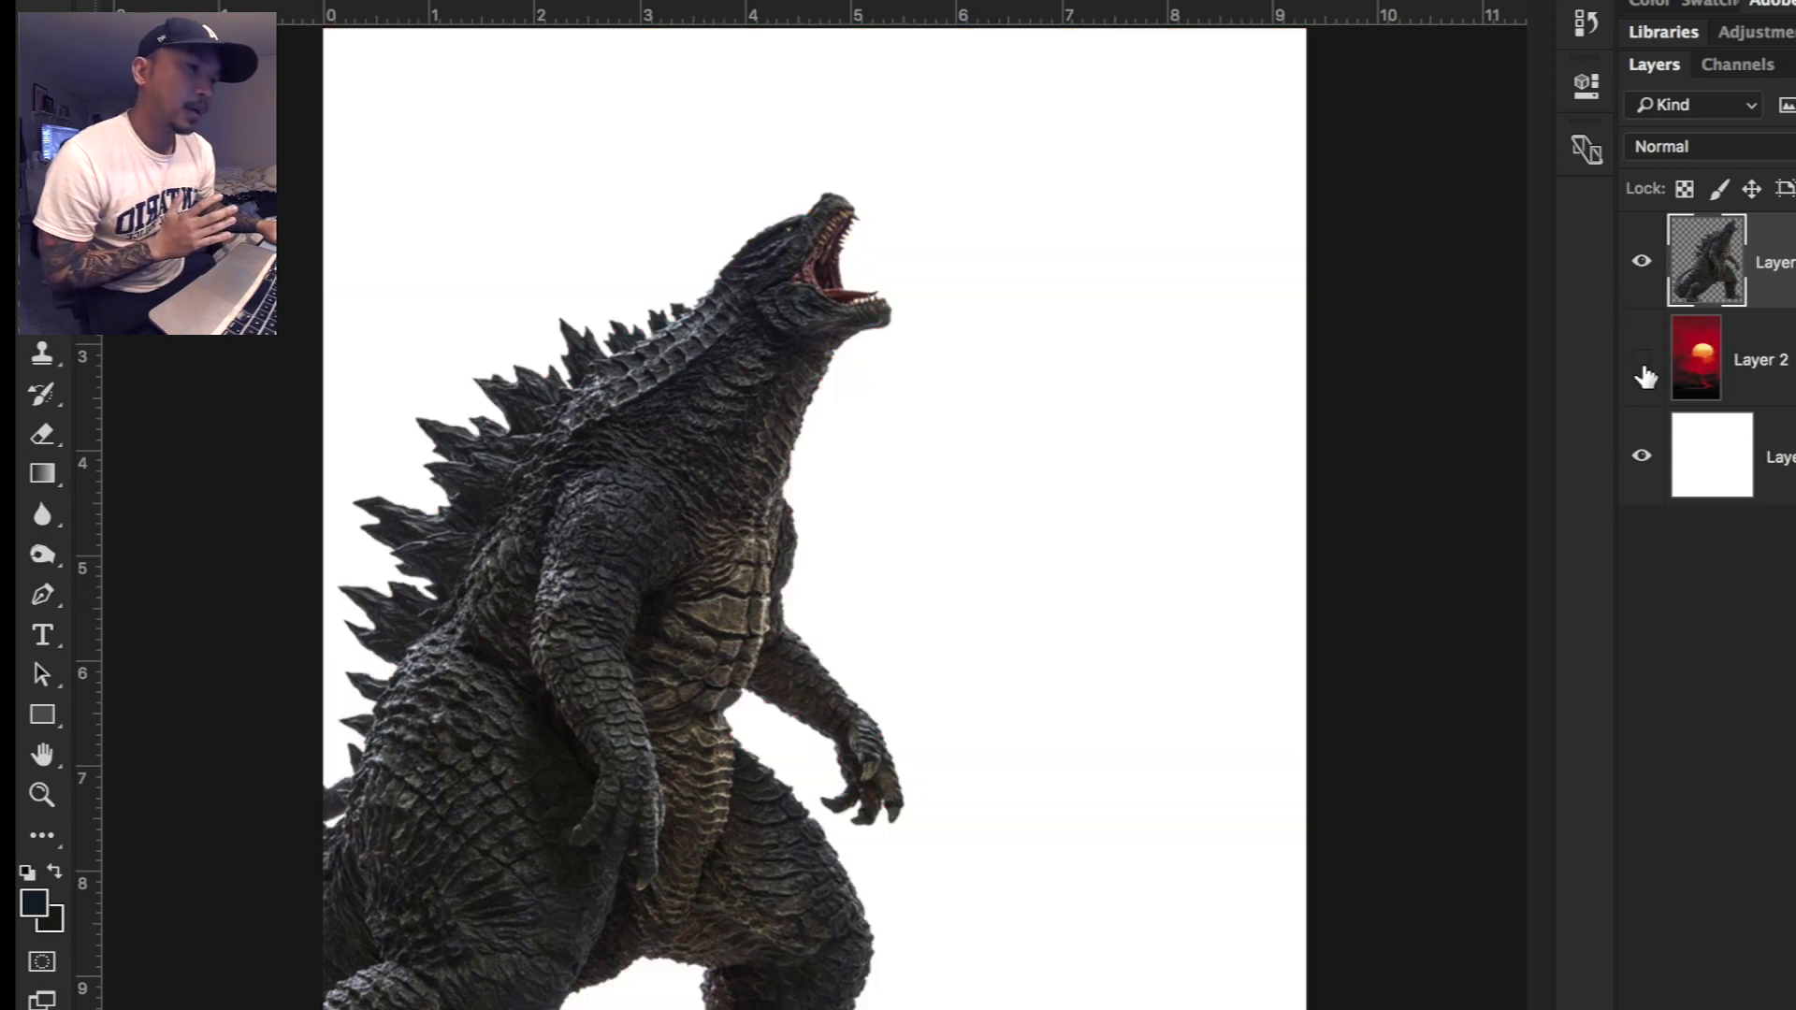
{"action": "left_click", "coordinate": [1643, 365]}
{"action": "left_click", "coordinate": [1719, 361]}
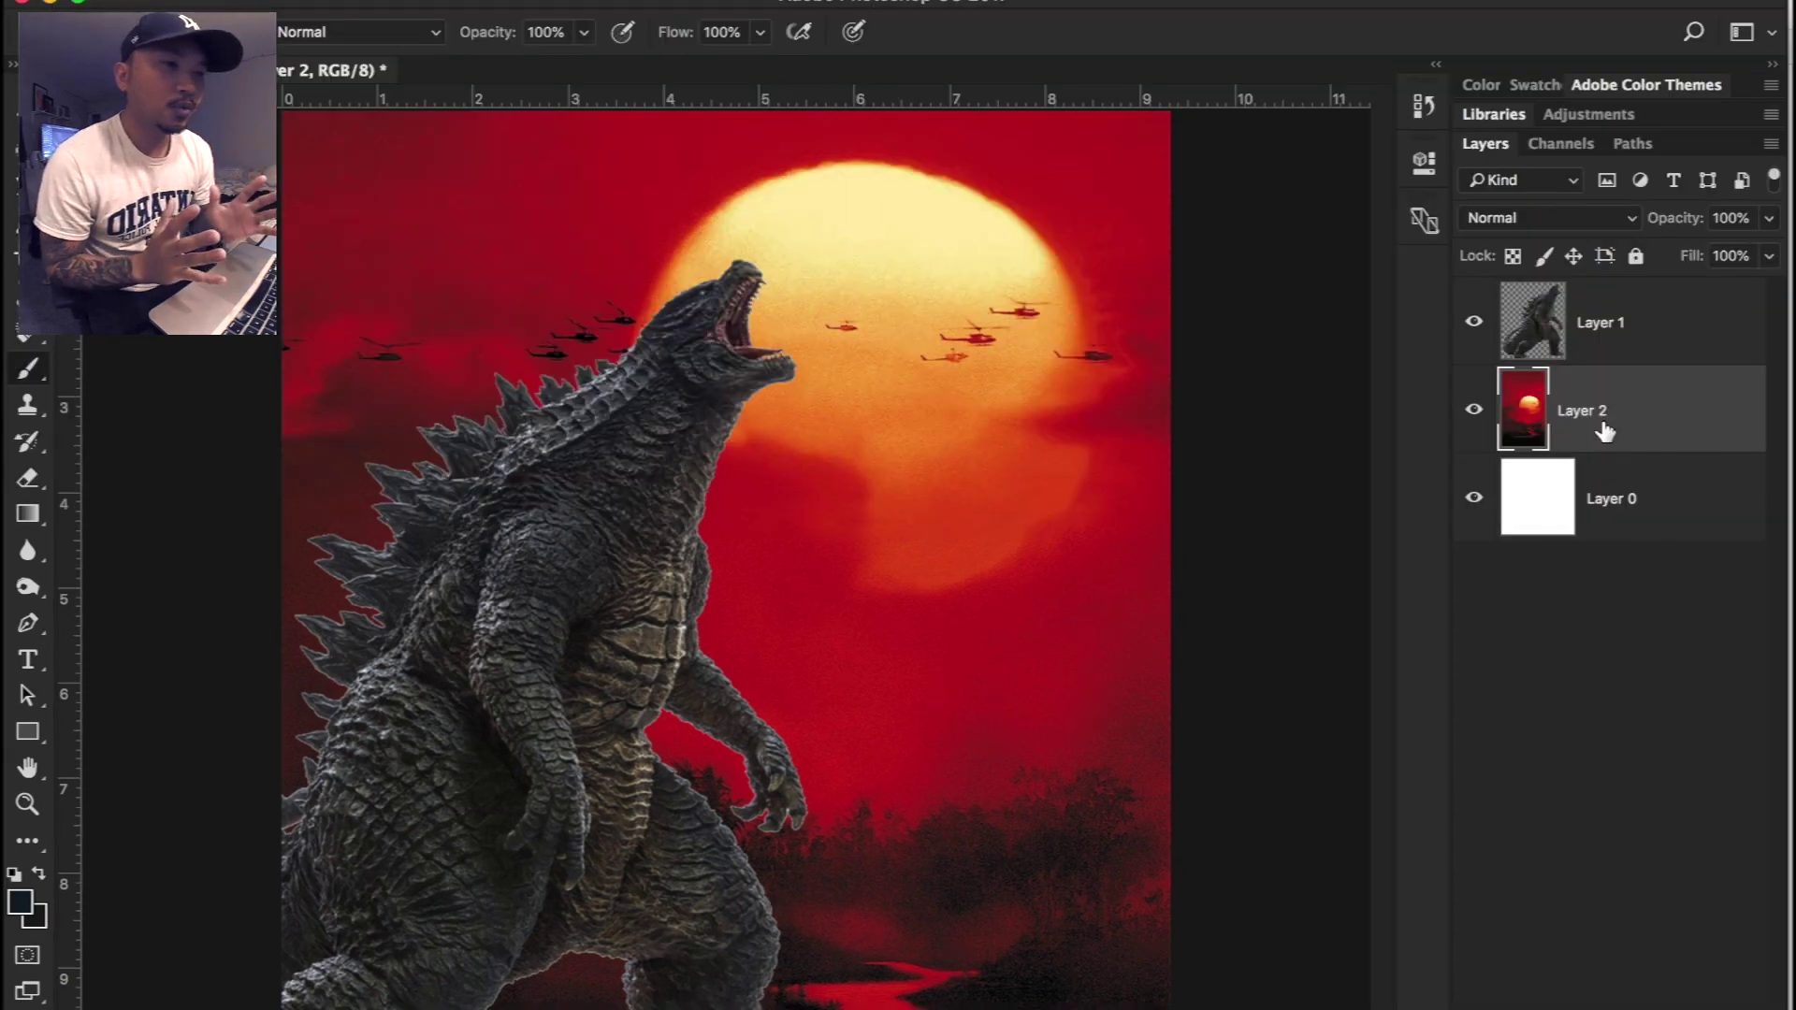
{"action": "mouse_move", "coordinate": [818, 220]}
{"action": "left_mouse_down"}
{"action": "mouse_move", "coordinate": [891, 546]}
{"action": "mouse_move", "coordinate": [963, 340]}
{"action": "mouse_move", "coordinate": [722, 320]}
{"action": "mouse_move", "coordinate": [930, 261]}
{"action": "mouse_move", "coordinate": [820, 322]}
{"action": "left_mouse_up"}
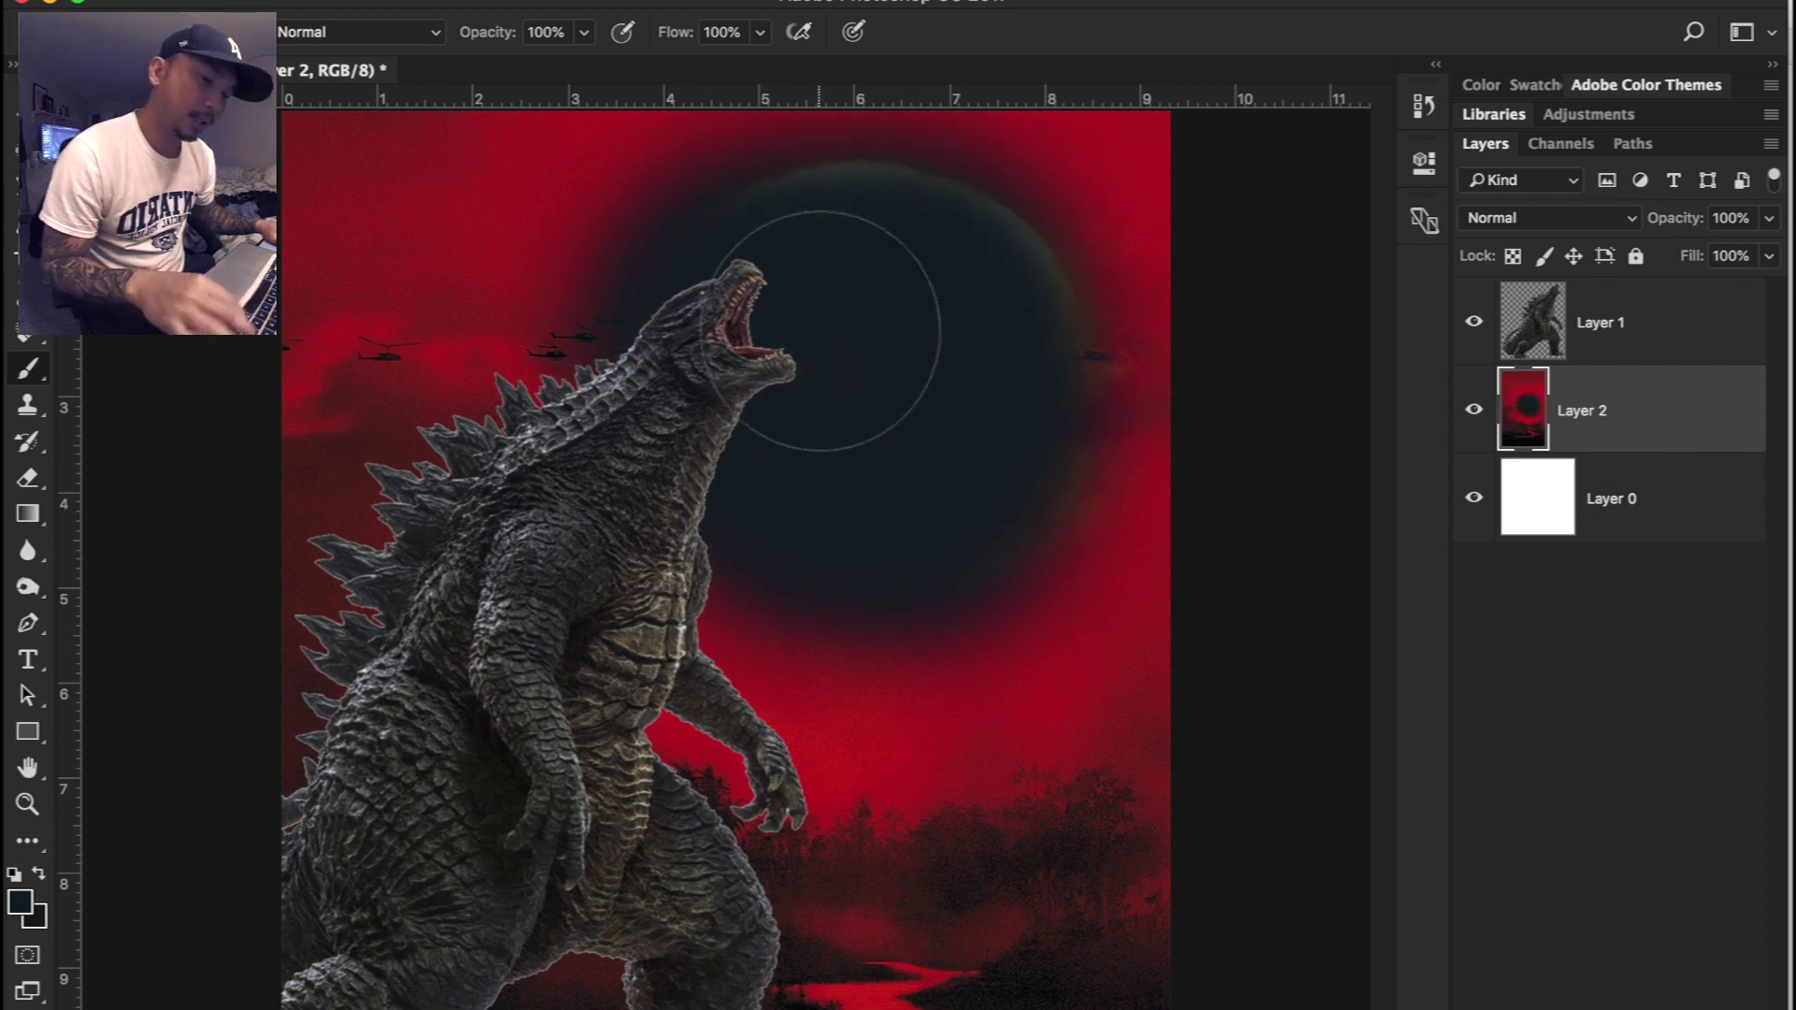
{"action": "key", "text": "ctrl+z"}
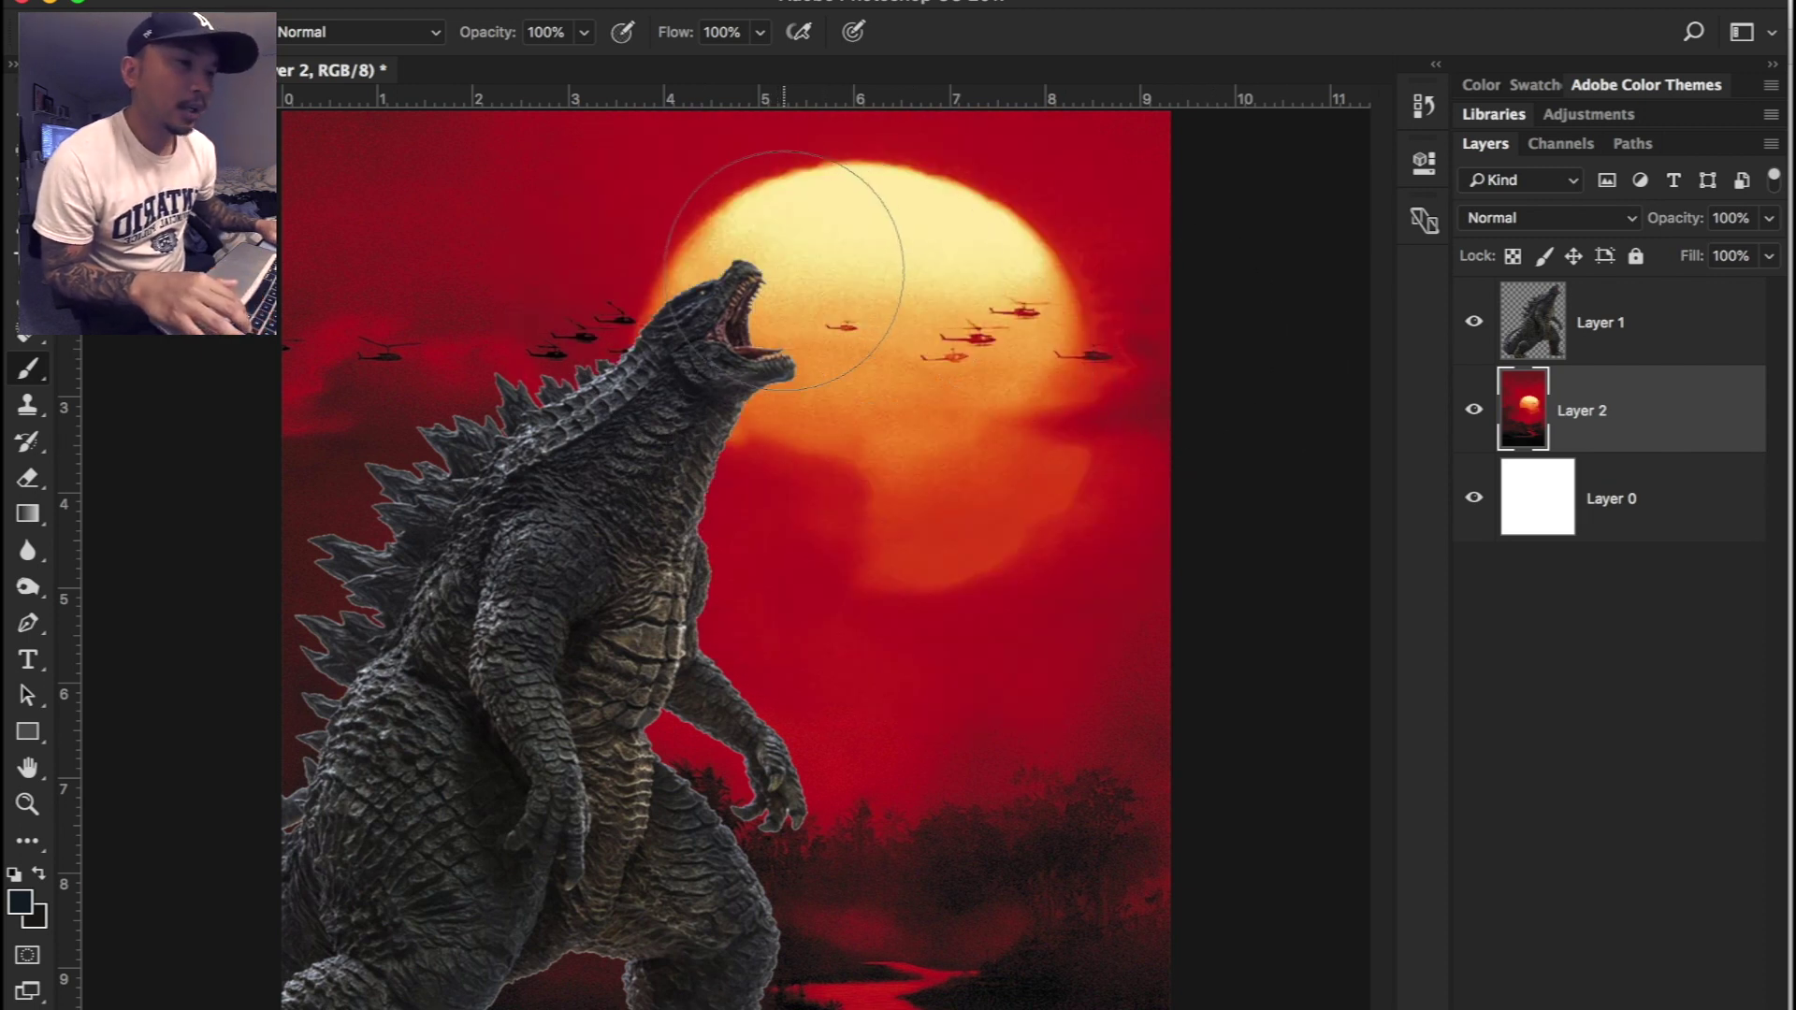
Step: Shift the Godzilla layer slightly left and defringe its edges with a width of 1 pixel
{"action": "left_click", "coordinate": [1654, 355]}
{"action": "left_click_drag", "start_coordinate": [783, 489], "coordinate": [763, 490], "text": "super"}
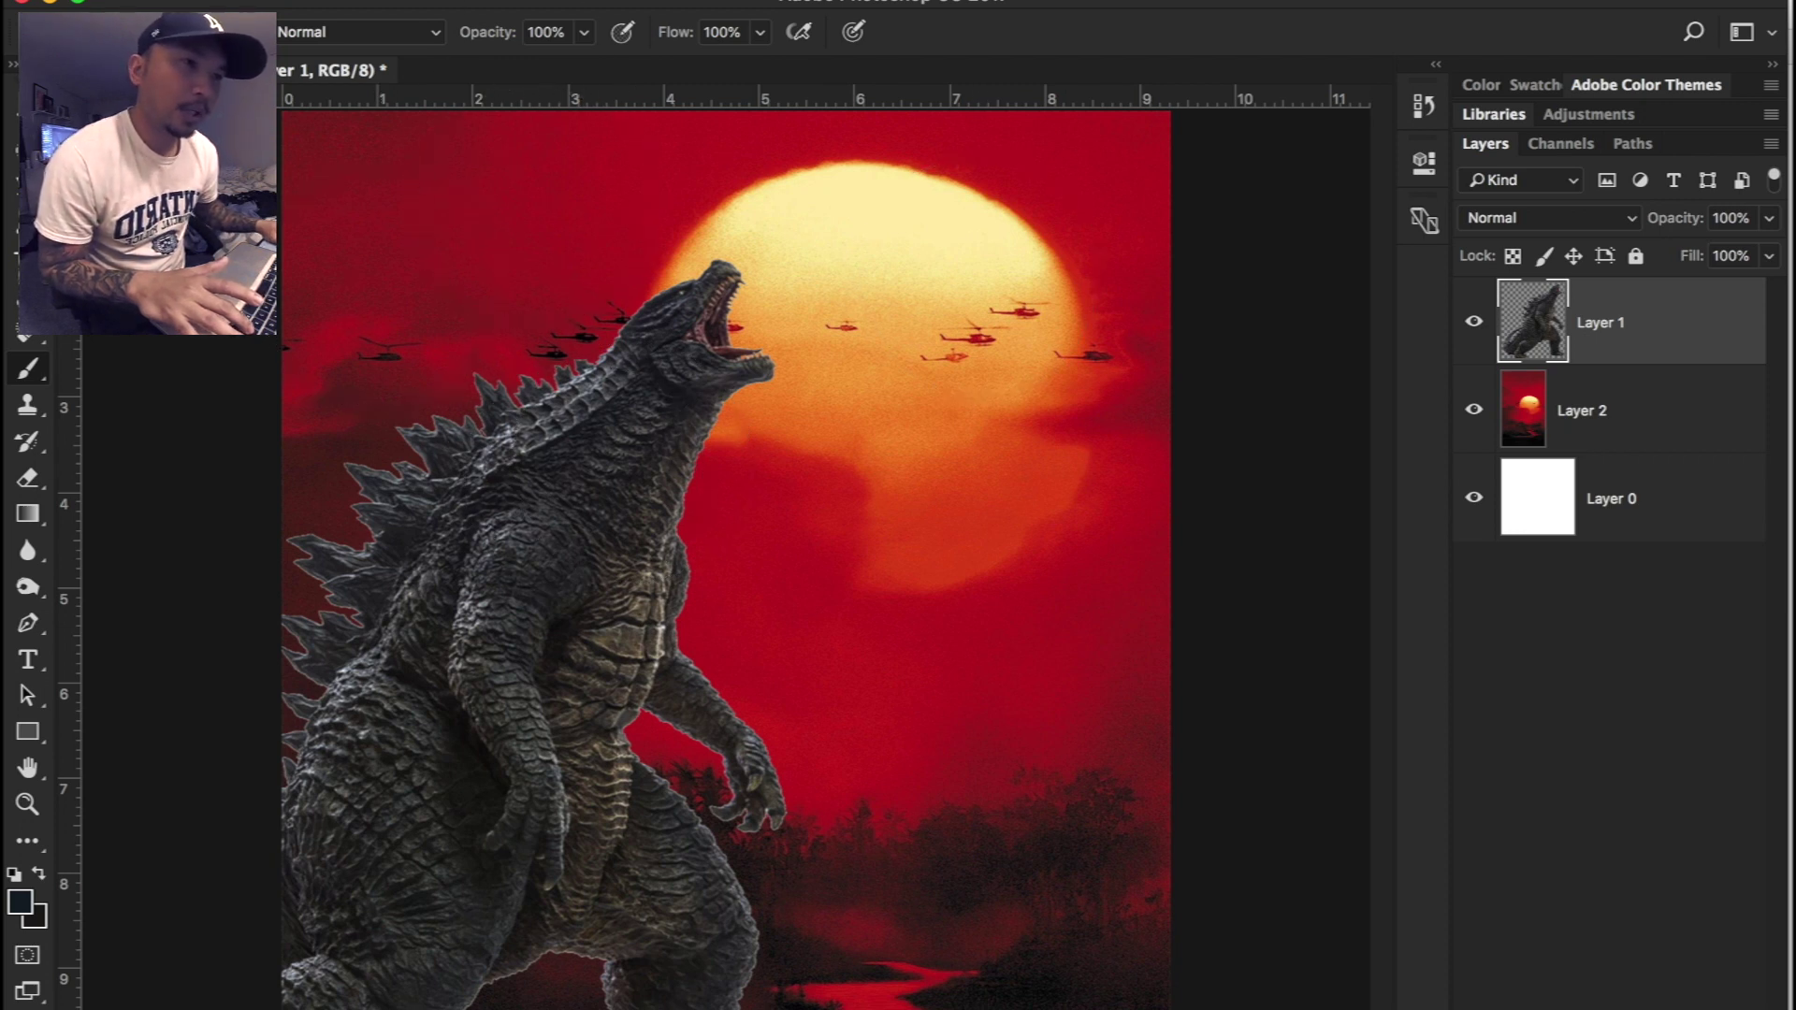
{"action": "left_click", "coordinate": [563, 27]}
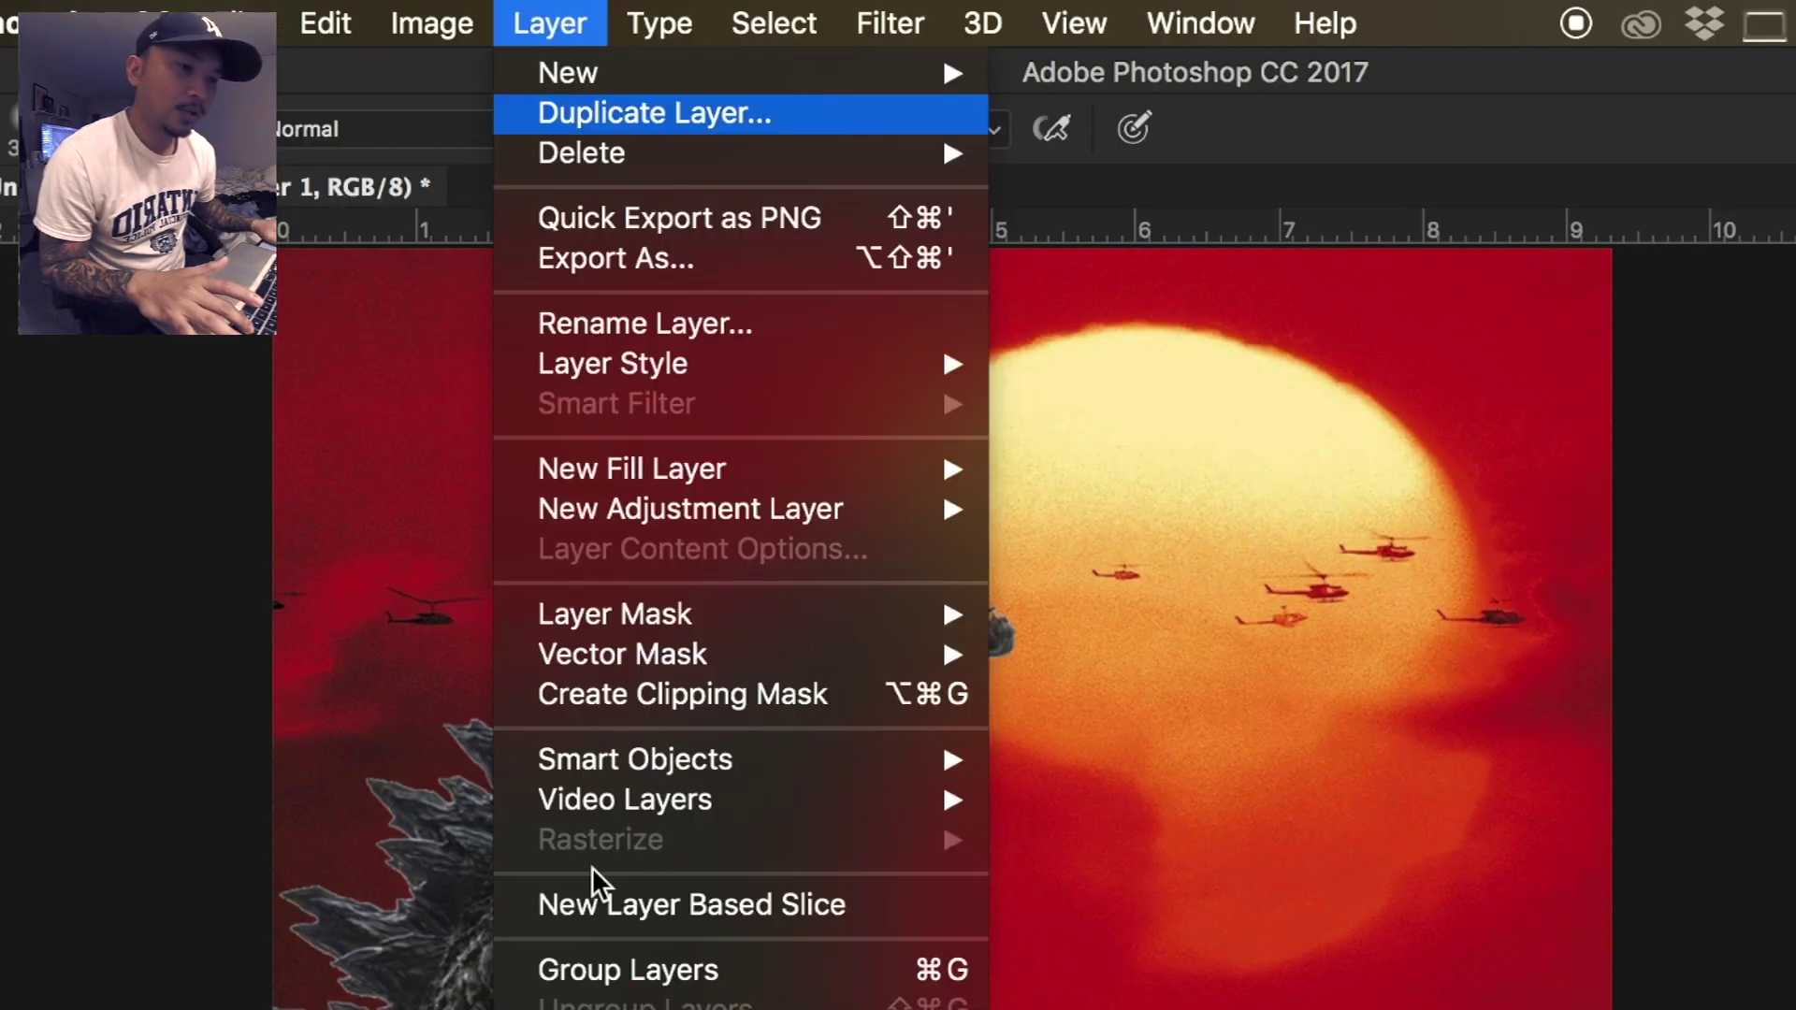
{"action": "mouse_move", "coordinate": [697, 975]}
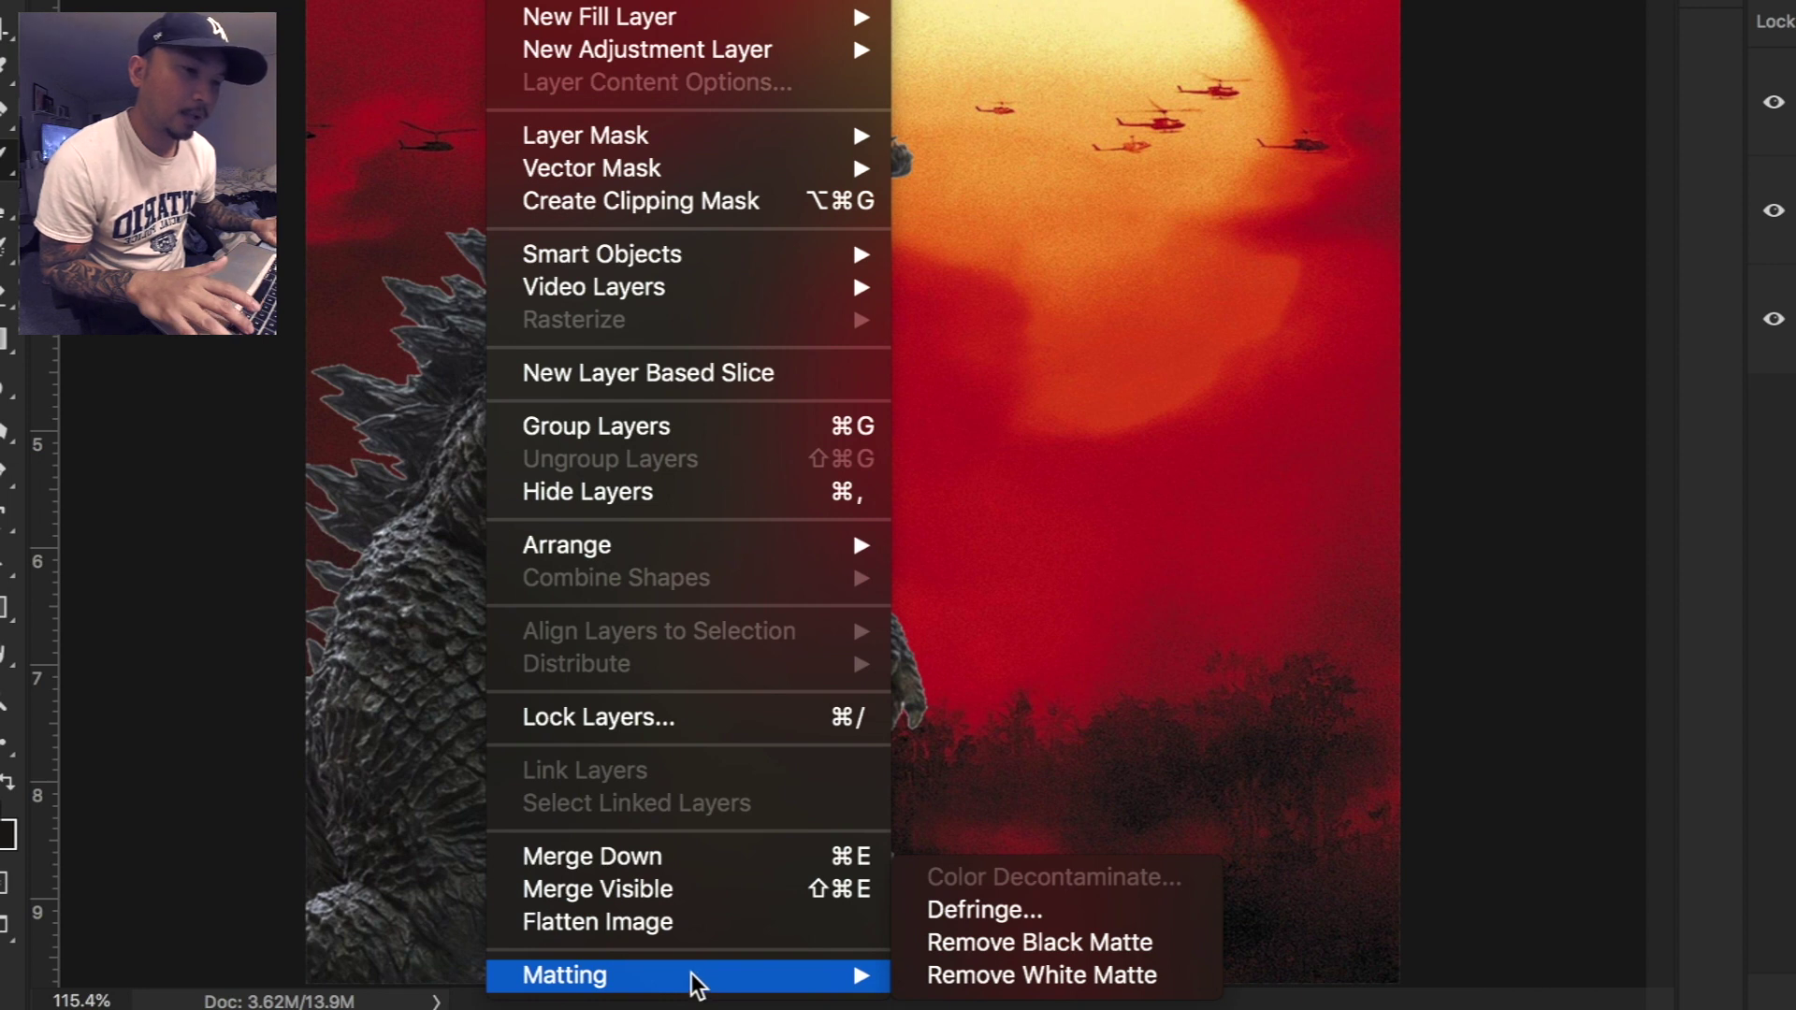
{"action": "left_click", "coordinate": [968, 912]}
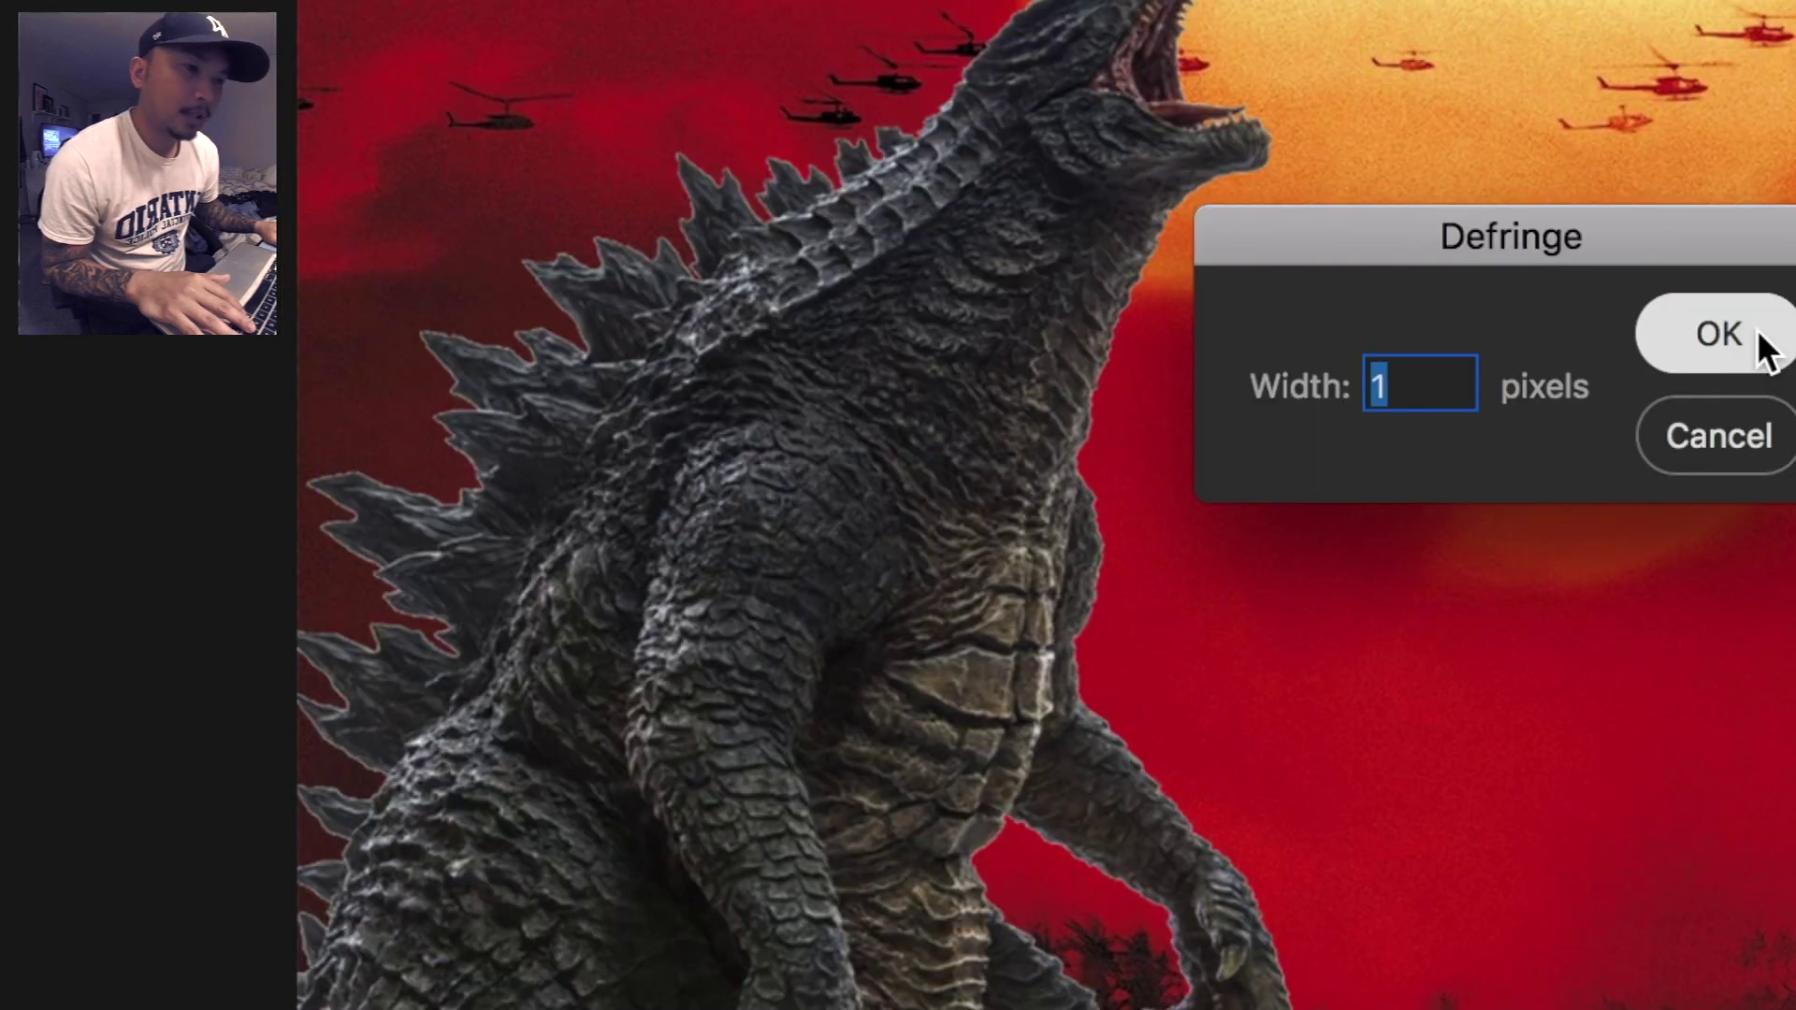
{"action": "left_click", "coordinate": [1020, 467]}
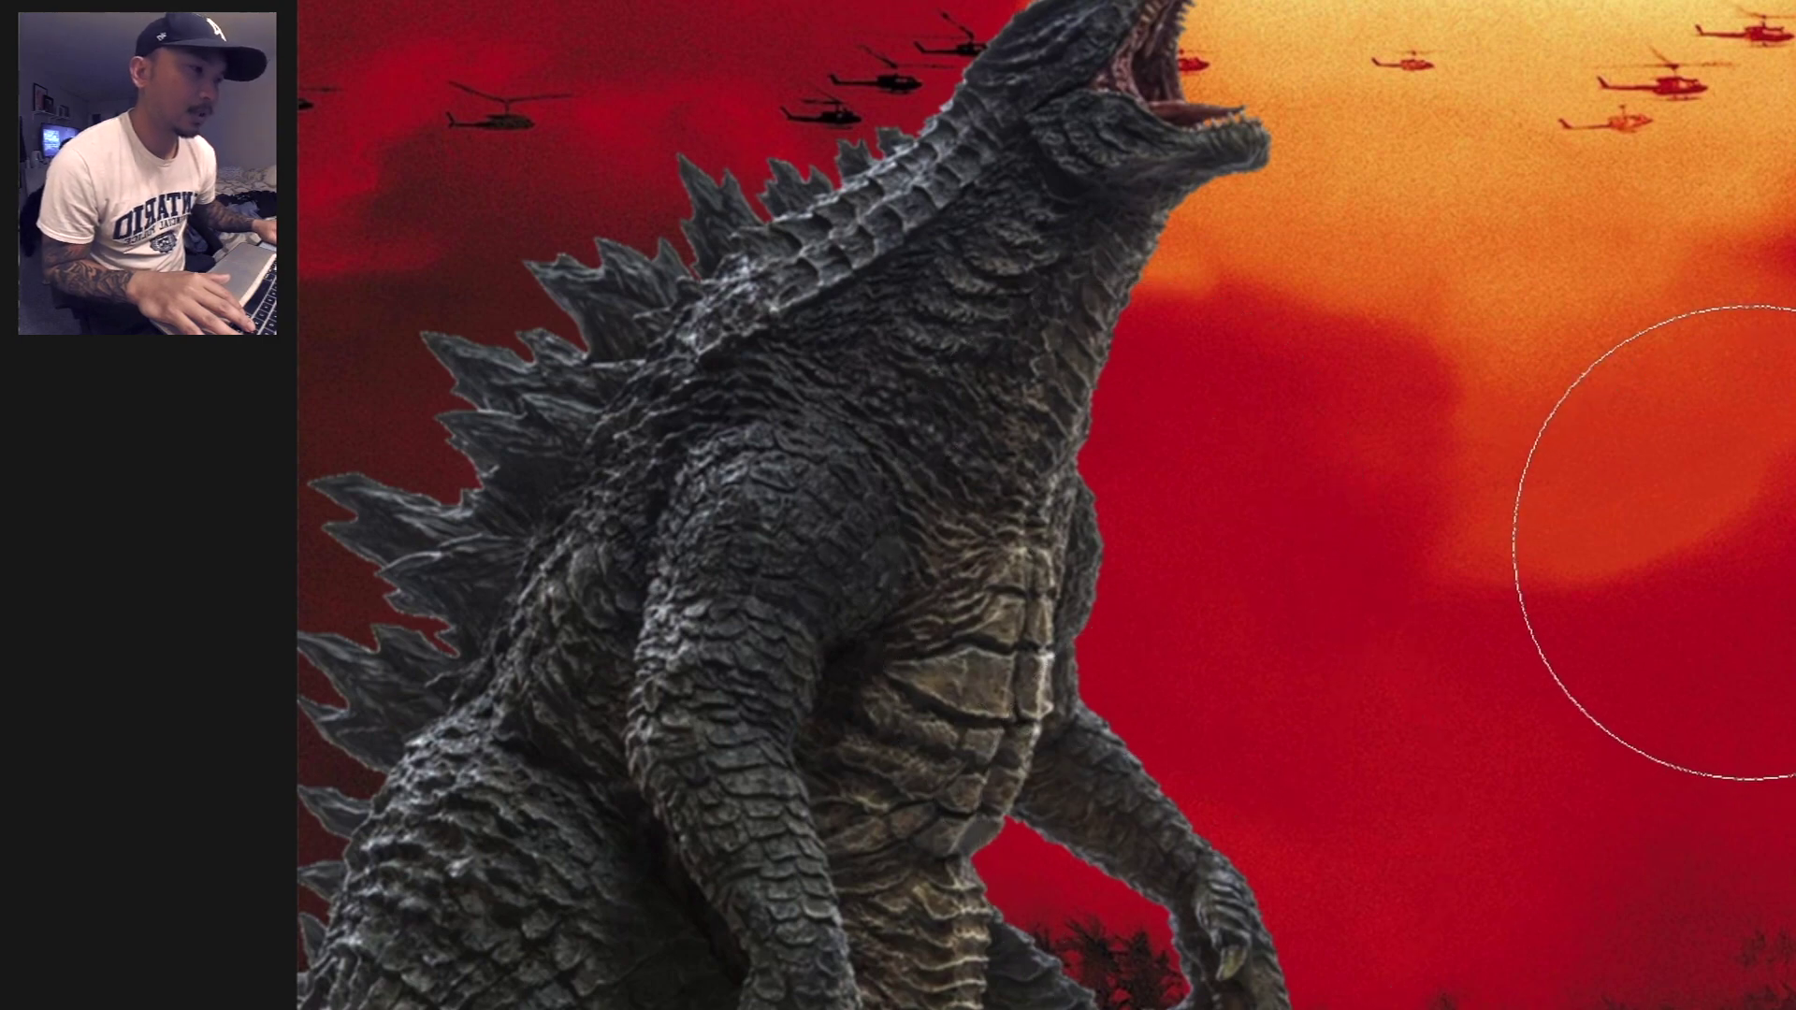
Step: Lock the transparent pixels of the Godzilla layer, Layer 1
{"action": "key", "text": "z"}
{"action": "left_click", "coordinate": [619, 241]}
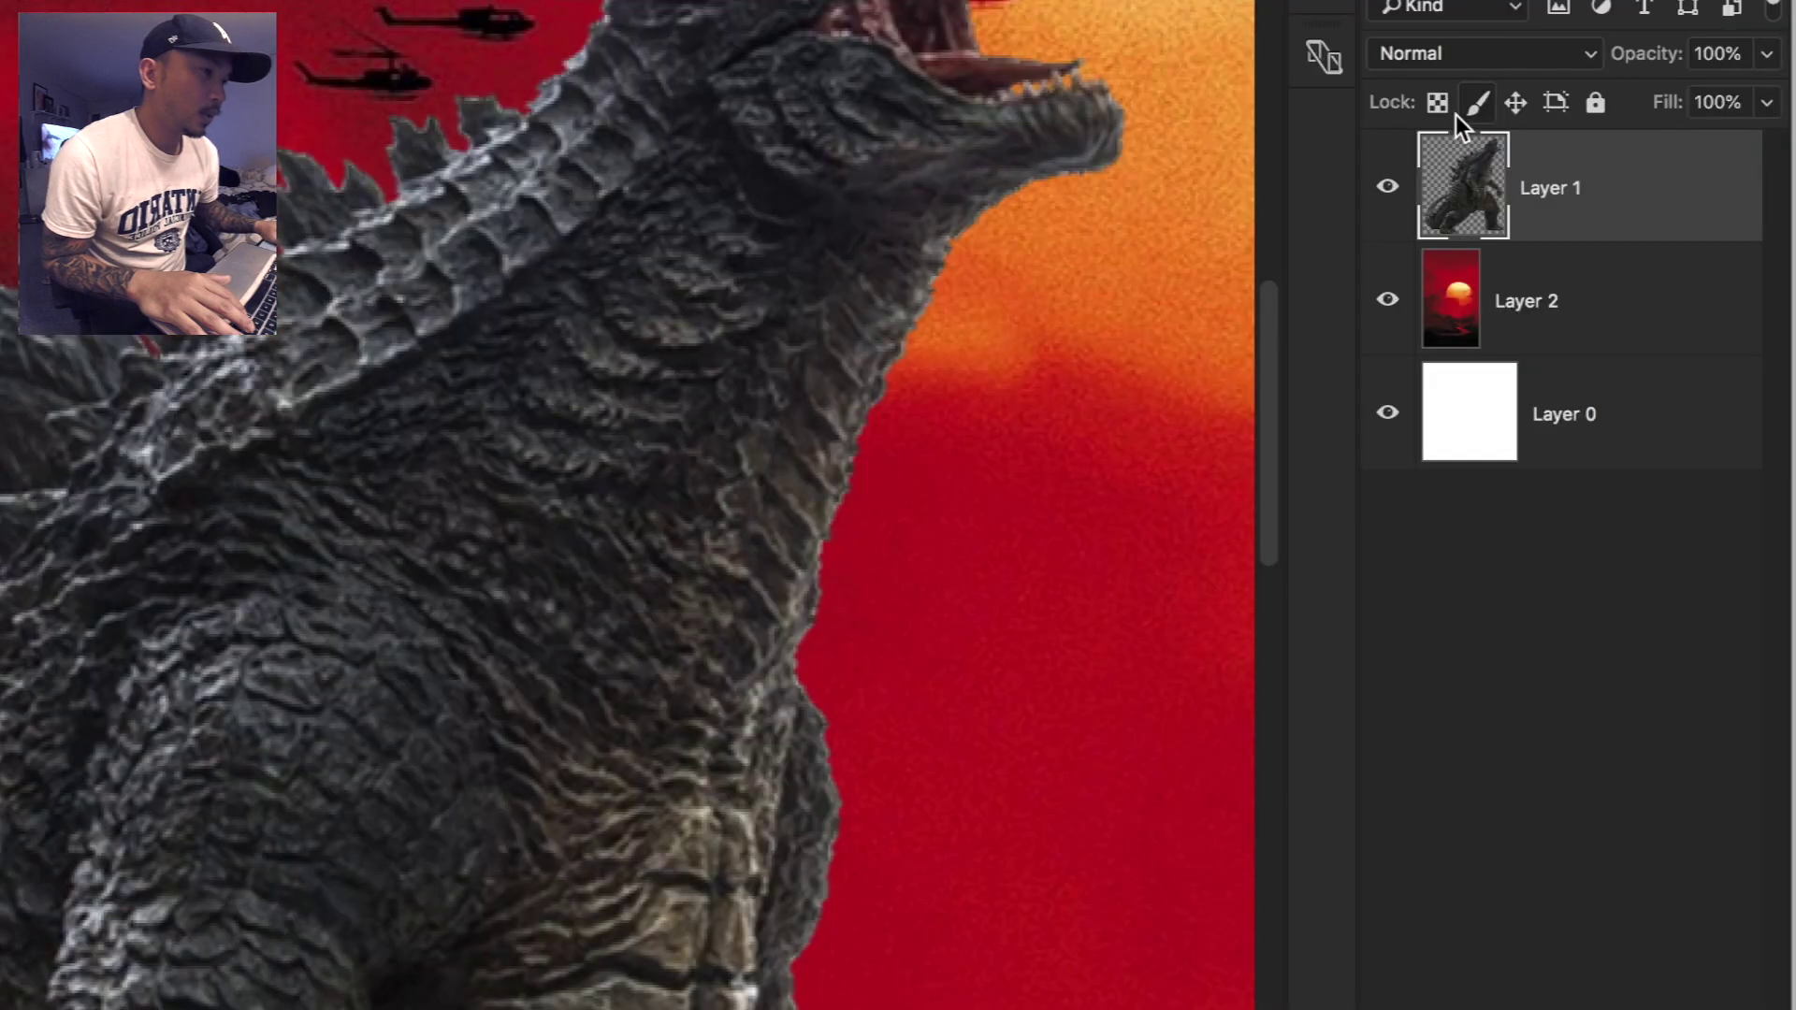
{"action": "left_click", "coordinate": [1440, 103]}
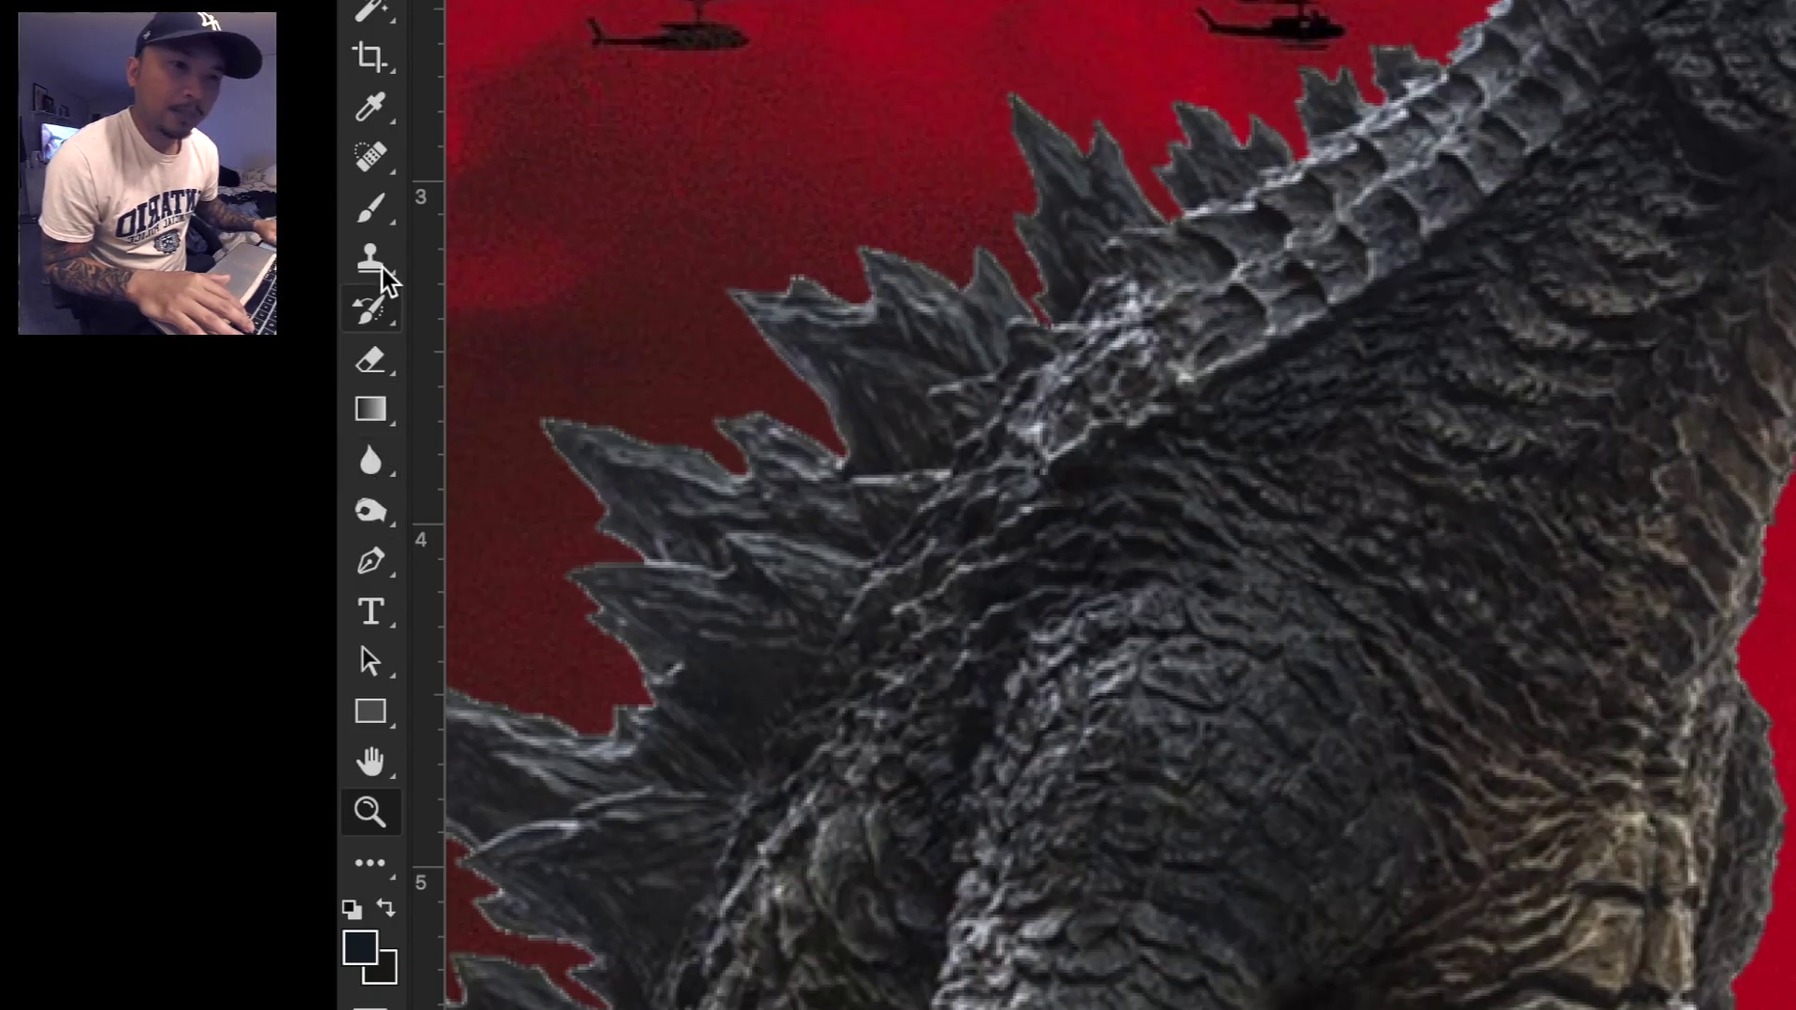
Step: Clone nearby skin texture over the light fringe along Godzilla's back spines, using the Clone Stamp with a 9 px brush
{"action": "left_click", "coordinate": [370, 264]}
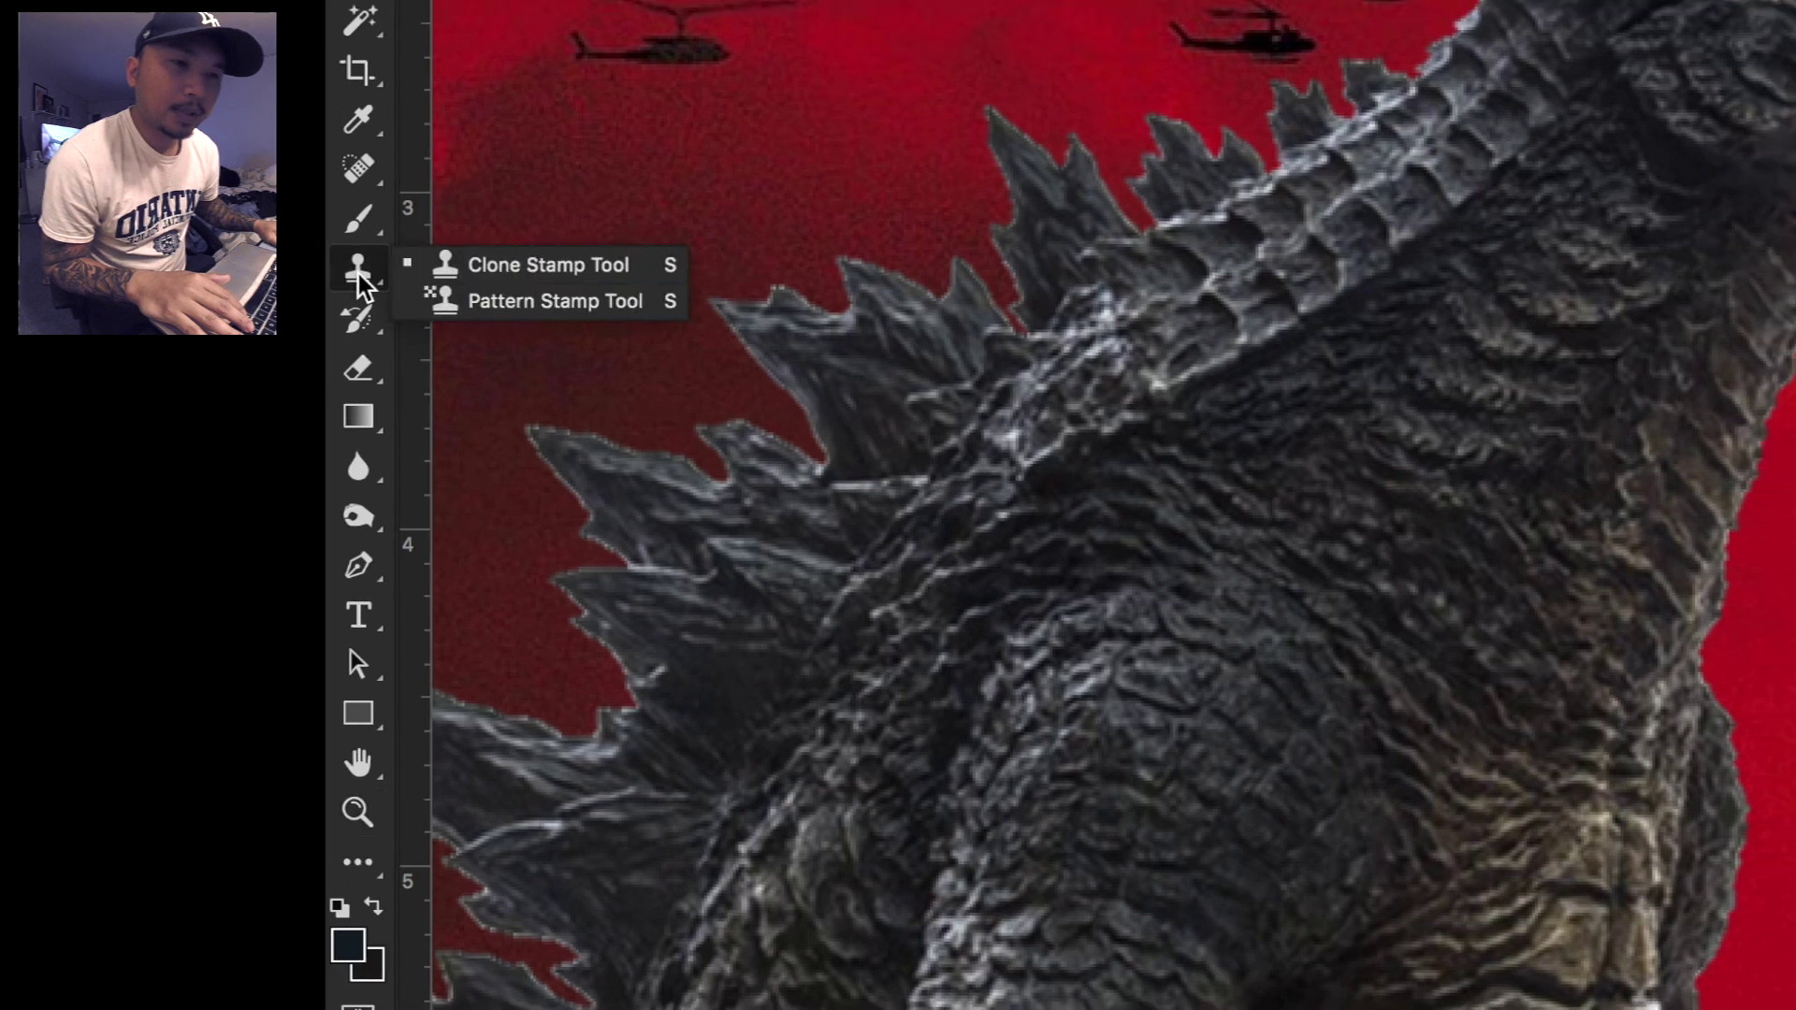
{"action": "left_click", "coordinate": [497, 277]}
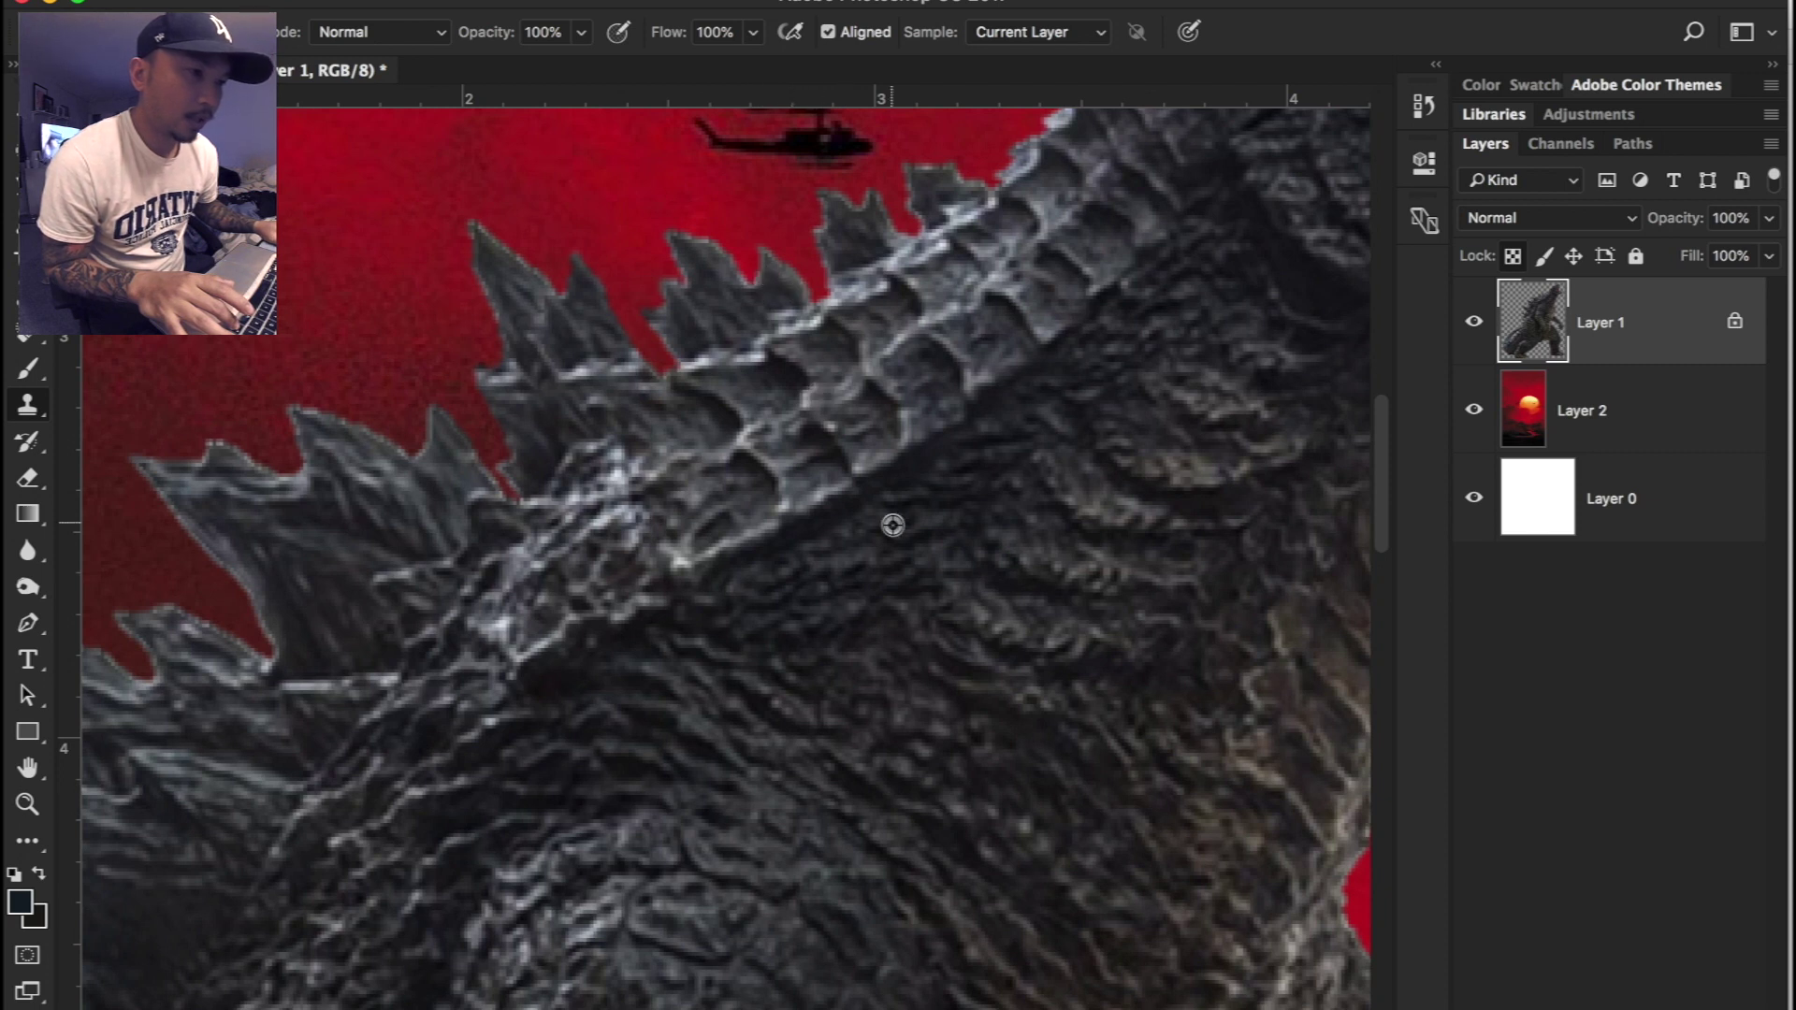
{"action": "right_click", "coordinate": [803, 286]}
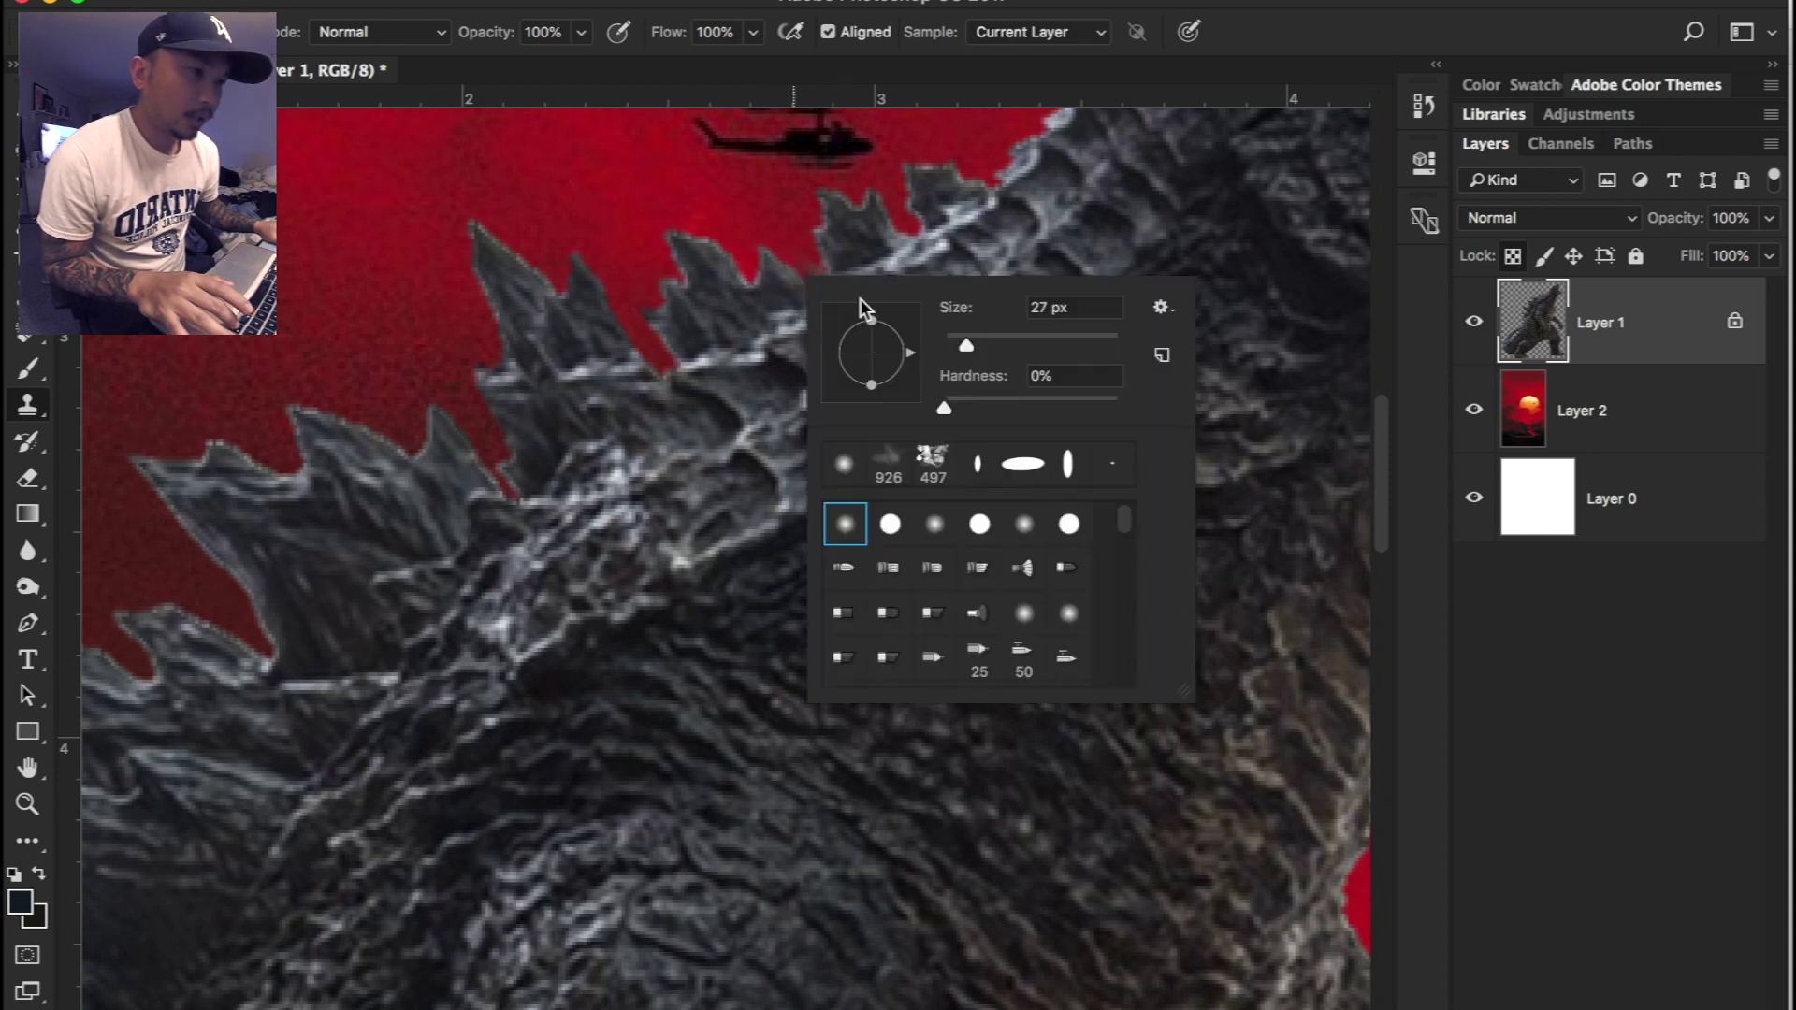
{"action": "left_click_drag", "start_coordinate": [956, 341], "coordinate": [947, 341]}
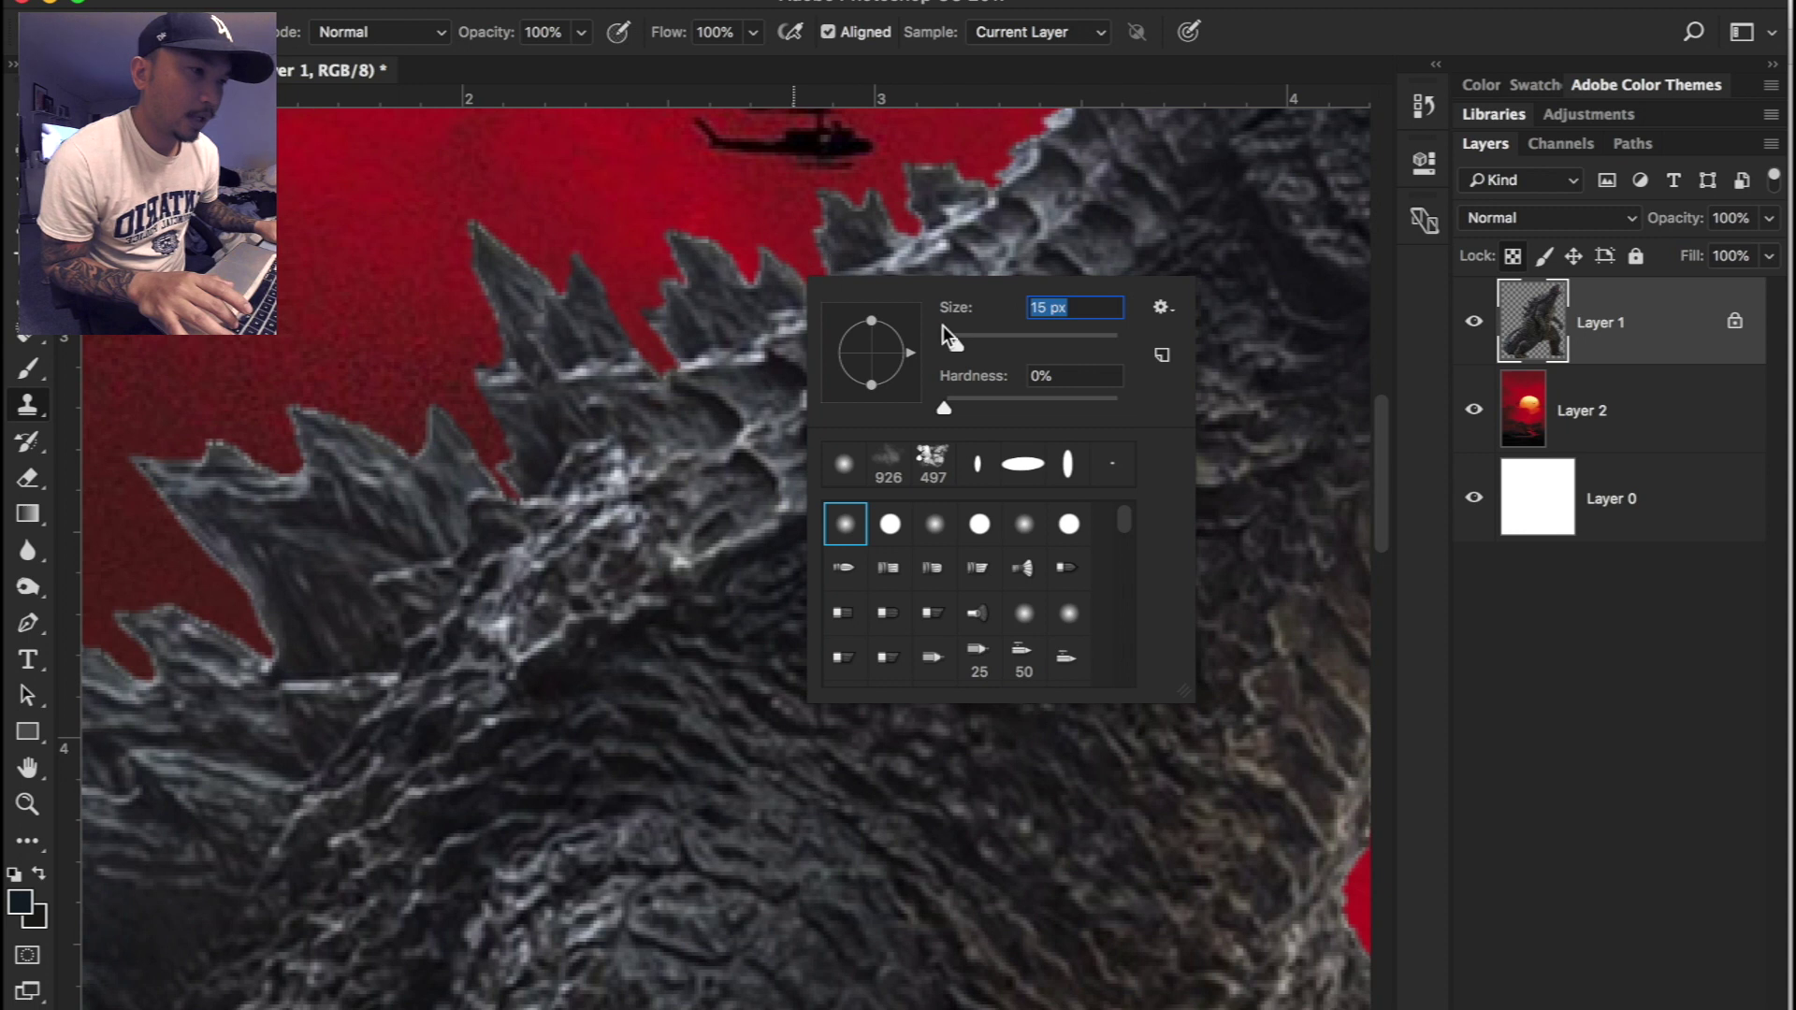
{"action": "type", "text": "9"}
{"action": "key", "text": "Return"}
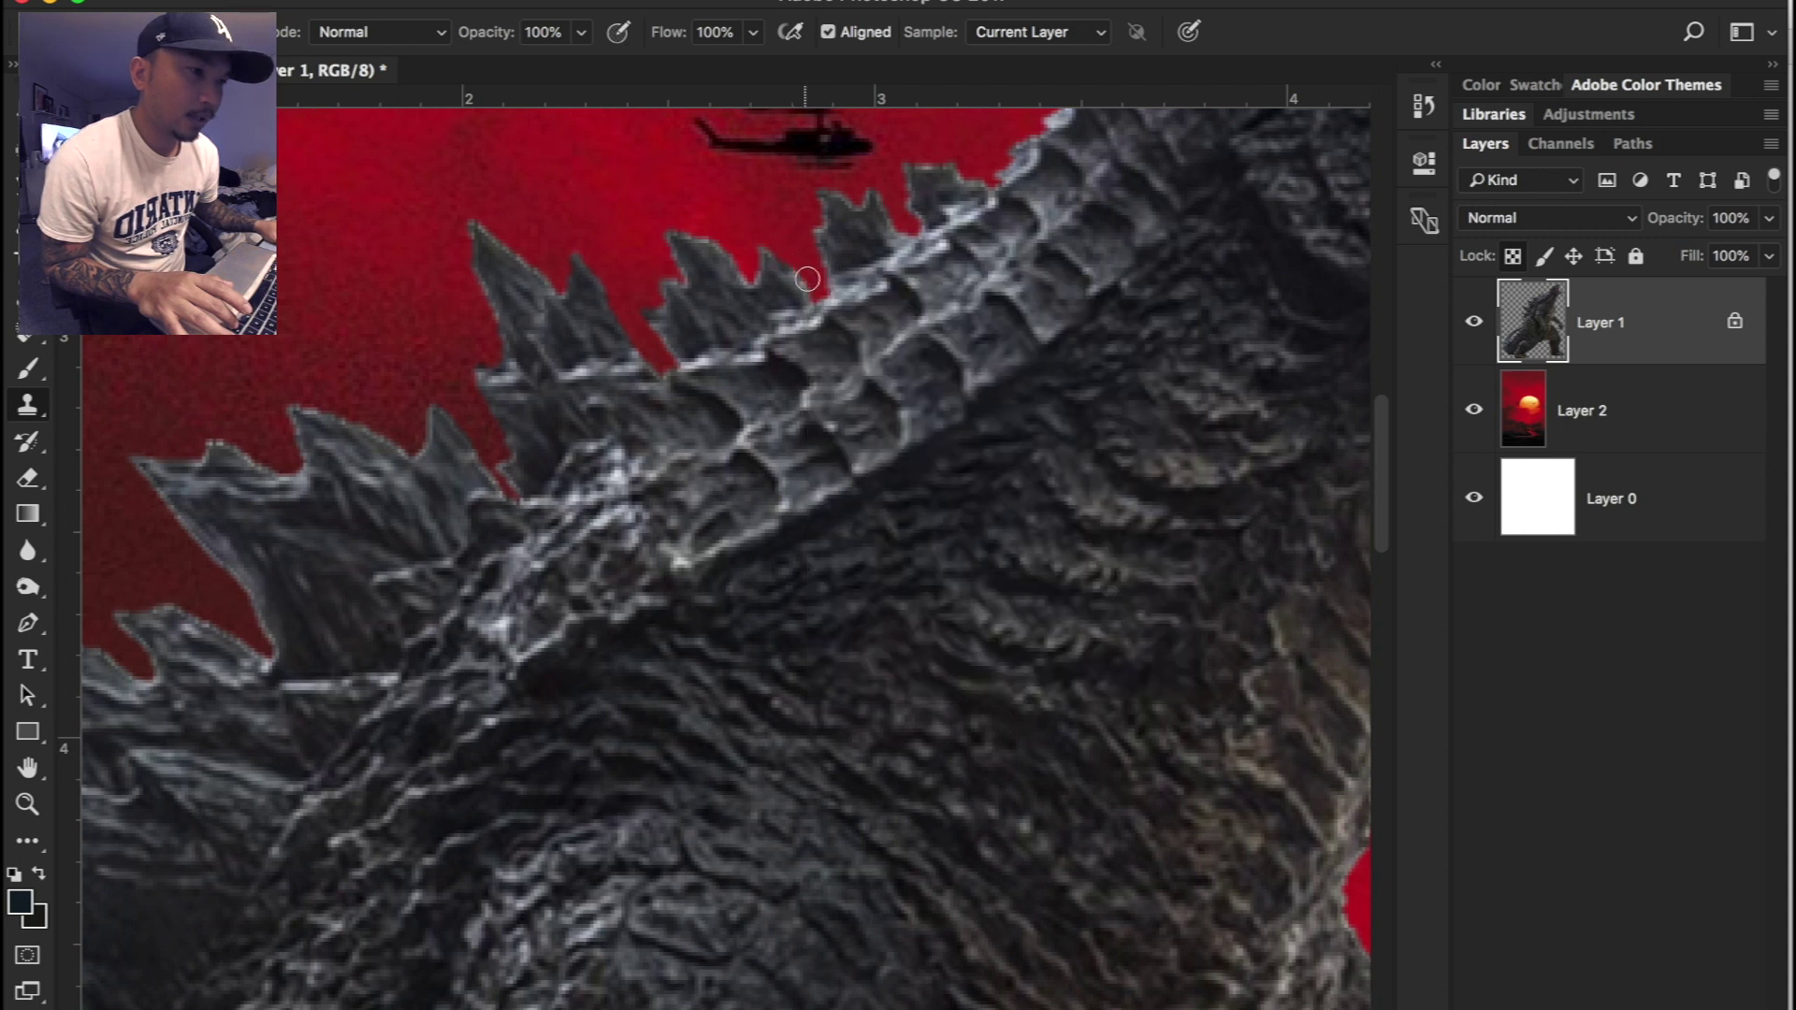
{"action": "mouse_move", "coordinate": [769, 246]}
{"action": "left_mouse_down"}
{"action": "mouse_move", "coordinate": [672, 288]}
{"action": "mouse_move", "coordinate": [673, 341]}
{"action": "left_mouse_up"}
{"action": "left_click", "coordinate": [695, 417], "text": "alt"}
{"action": "mouse_move", "coordinate": [477, 230]}
{"action": "left_mouse_down"}
{"action": "mouse_move", "coordinate": [551, 301]}
{"action": "mouse_move", "coordinate": [502, 369]}
{"action": "left_mouse_up"}
{"action": "mouse_move", "coordinate": [491, 485]}
{"action": "left_mouse_down"}
{"action": "mouse_move", "coordinate": [445, 412]}
{"action": "mouse_move", "coordinate": [363, 431]}
{"action": "left_mouse_up"}
Step: Add a Hue/Saturation adjustment layer above the Godzilla layer and clip it to Layer 1
{"action": "key", "text": "z"}
{"action": "left_click", "coordinate": [737, 32]}
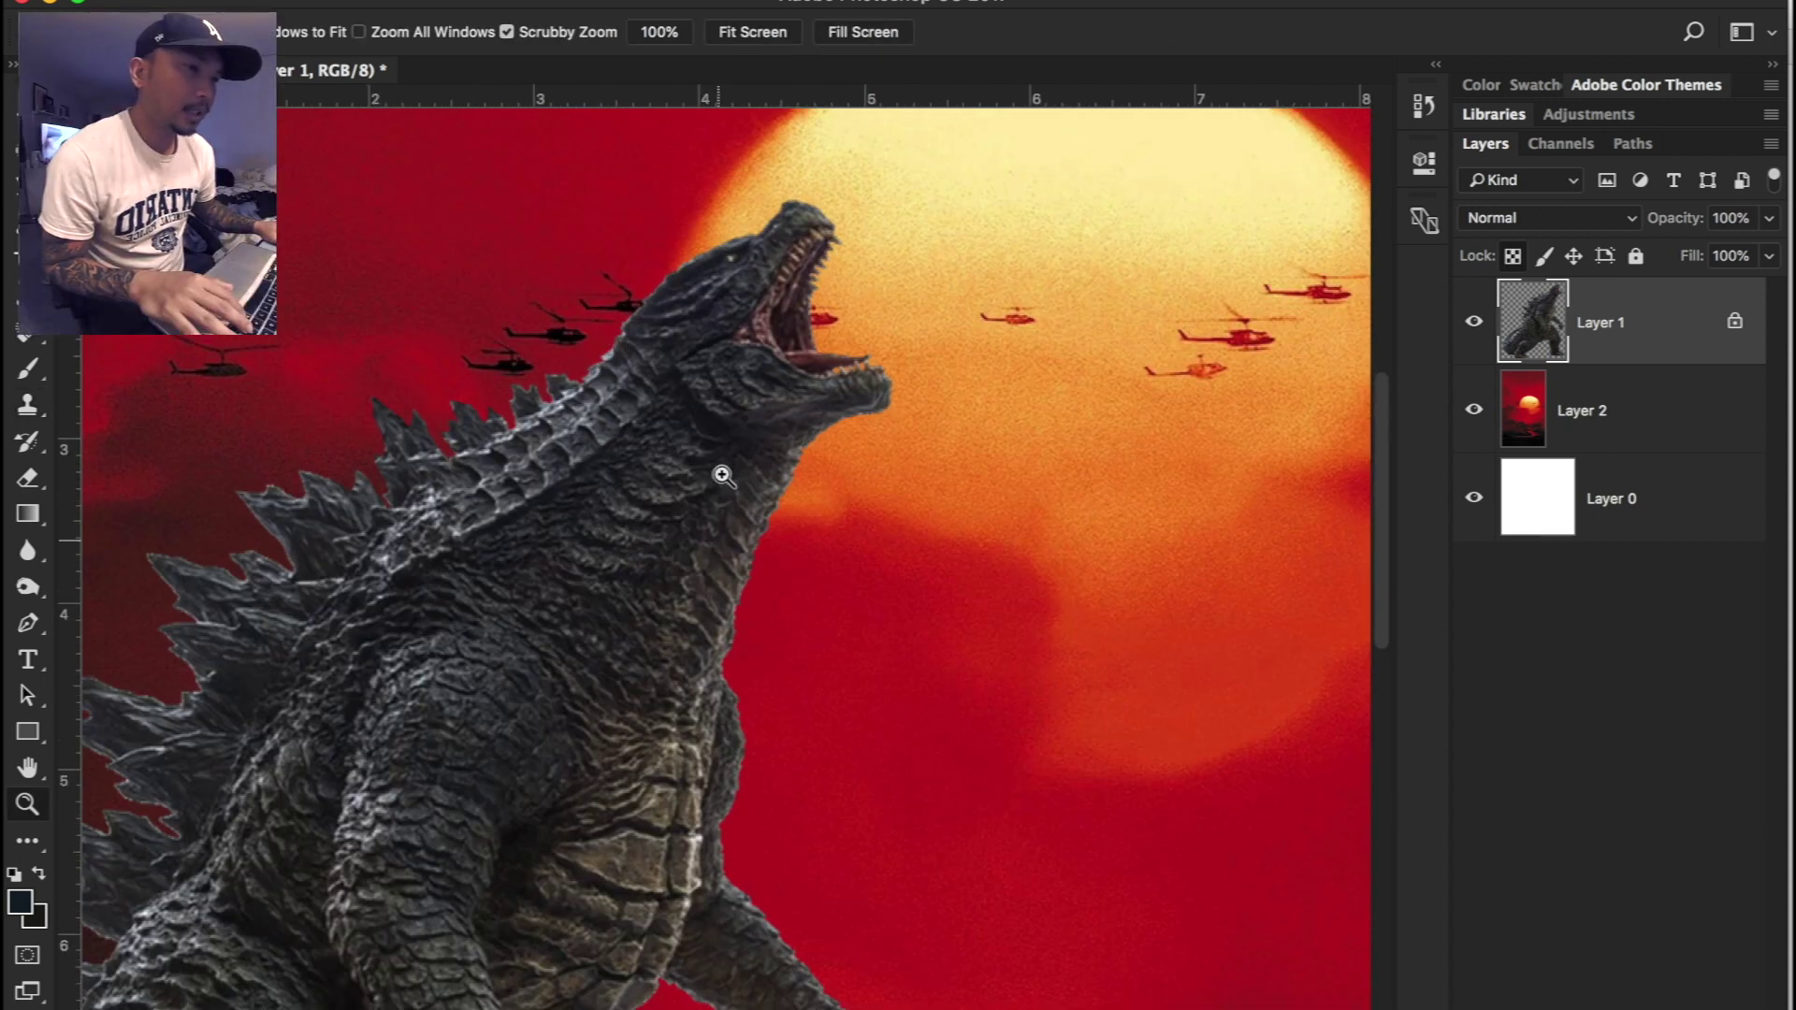
{"action": "scroll", "coordinate": [791, 402], "scroll_direction": "up", "scroll_amount": 3}
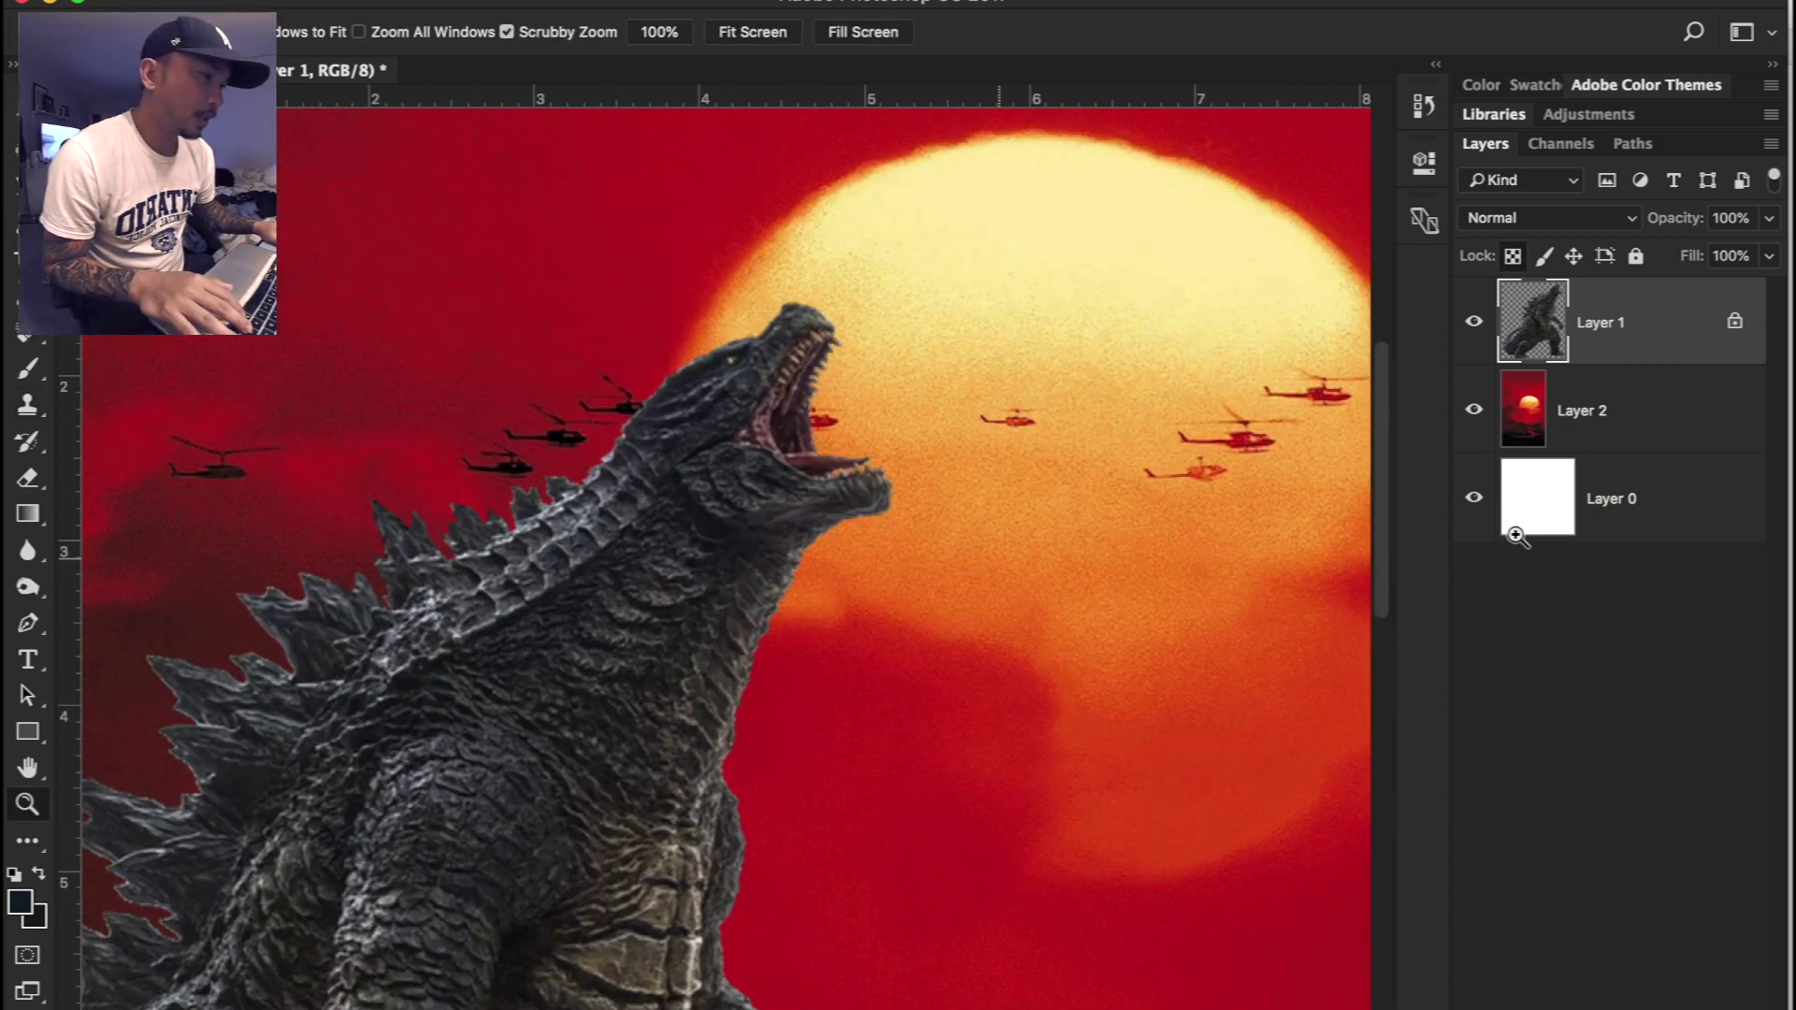
{"action": "left_click", "coordinate": [1601, 990]}
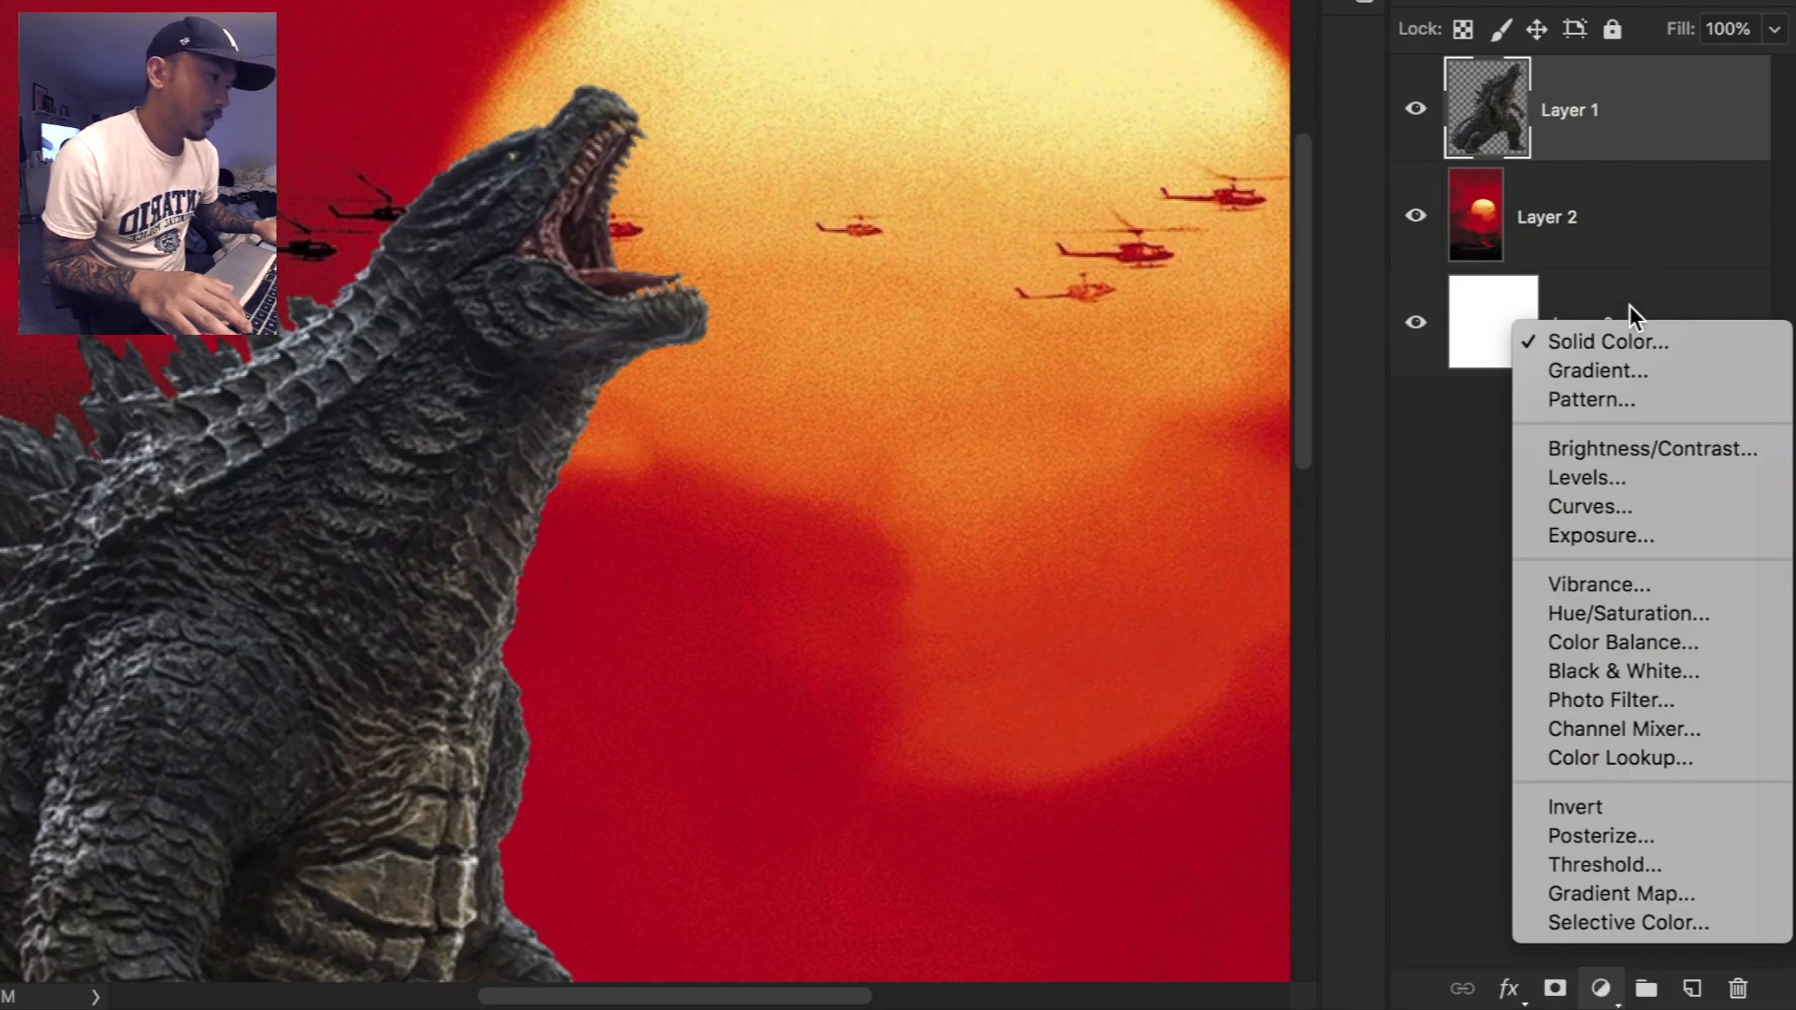
{"action": "left_click", "coordinate": [1647, 615]}
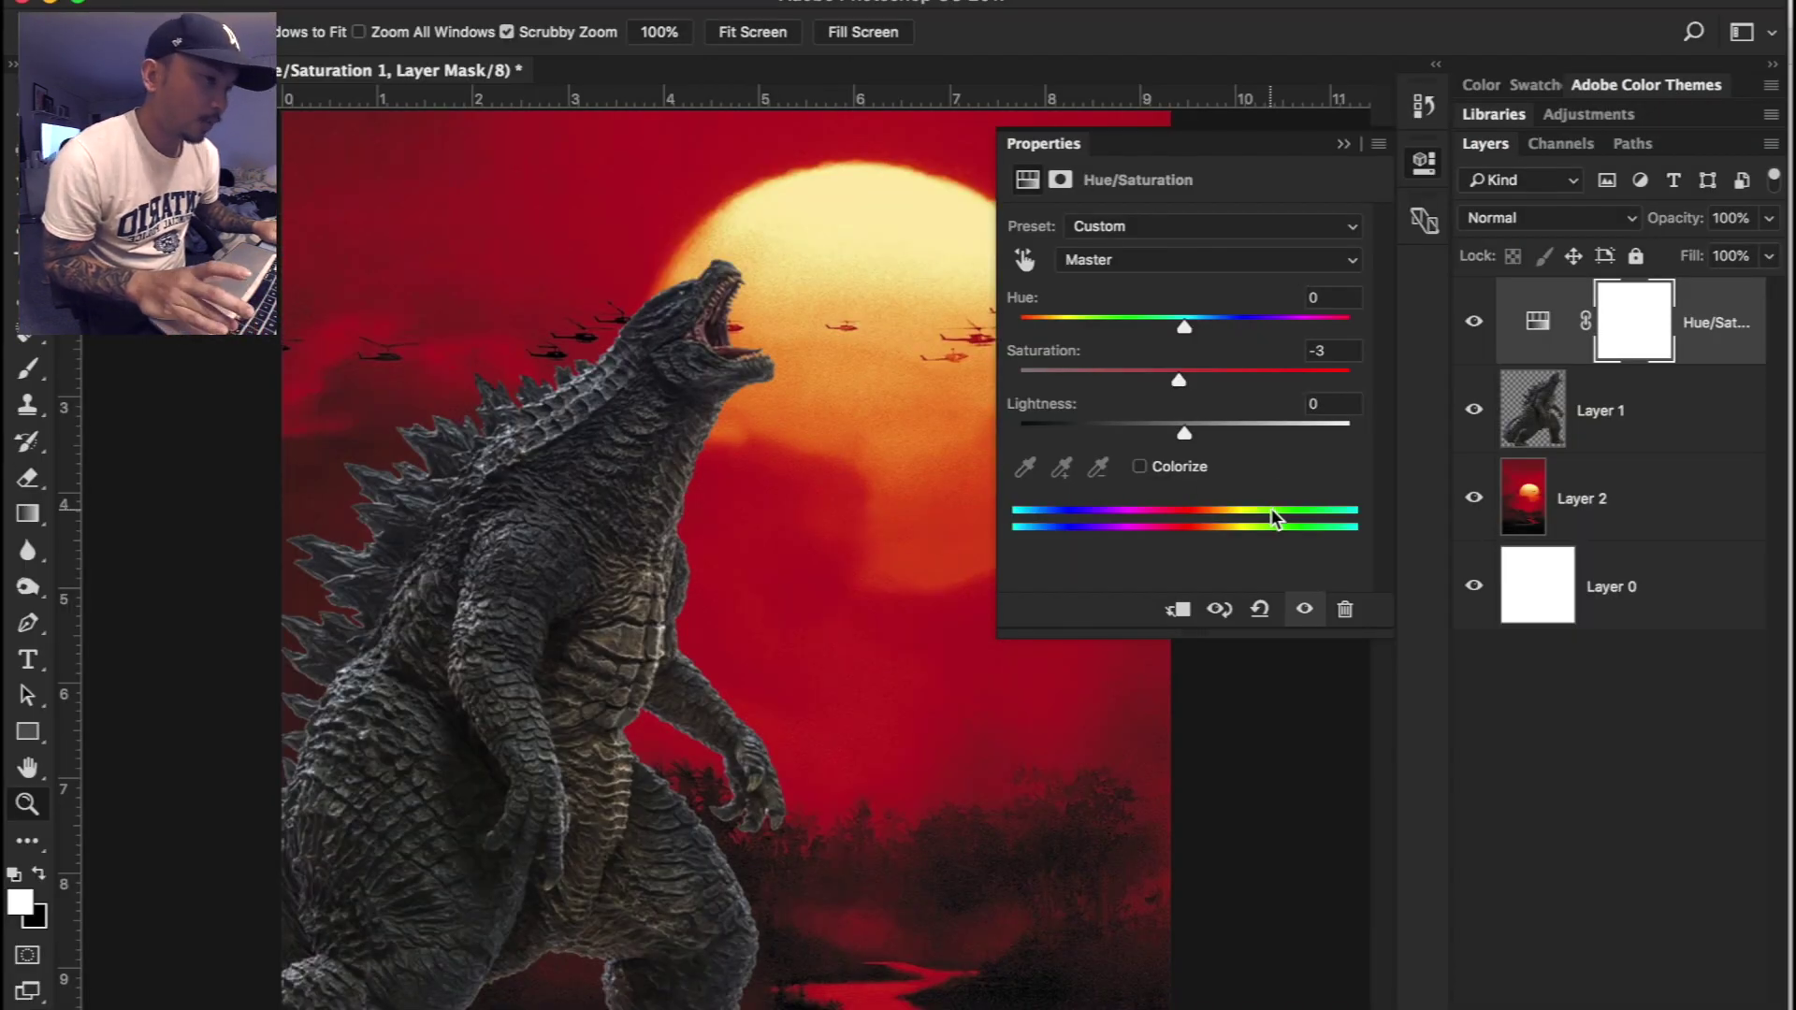
{"action": "left_click", "coordinate": [1527, 356], "text": "alt"}
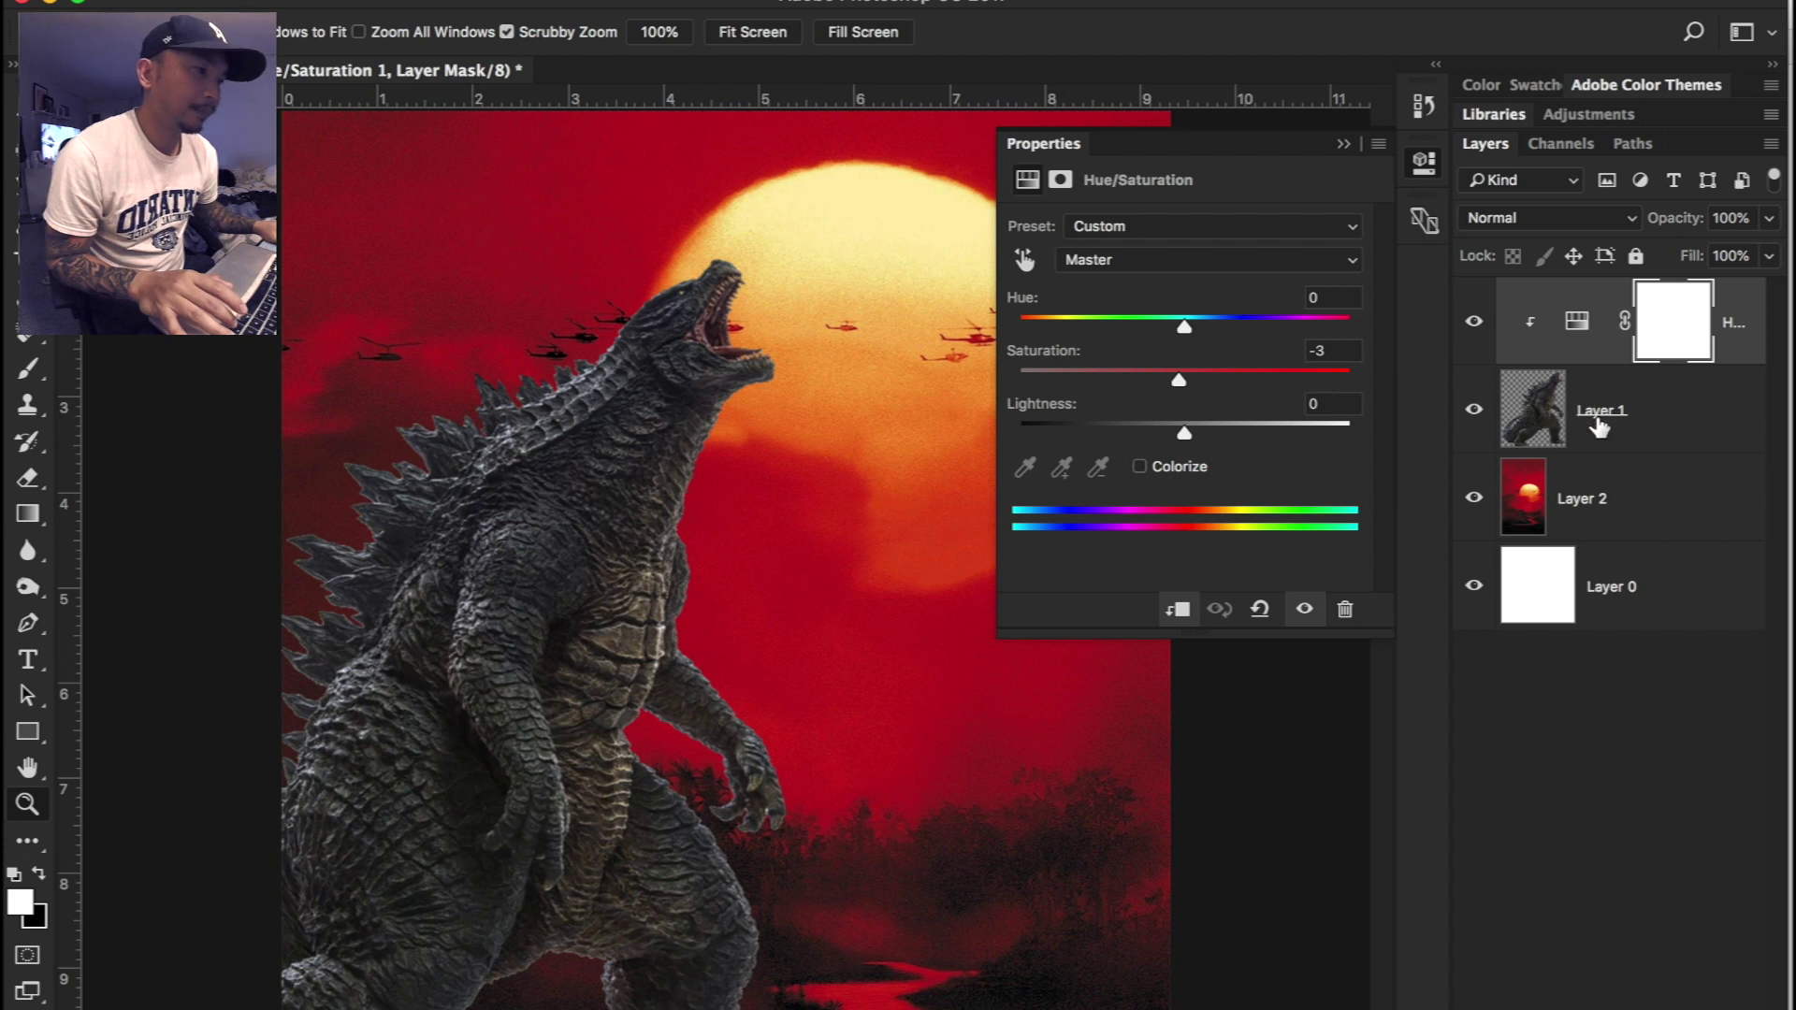
{"action": "left_click", "coordinate": [1553, 365], "text": "alt"}
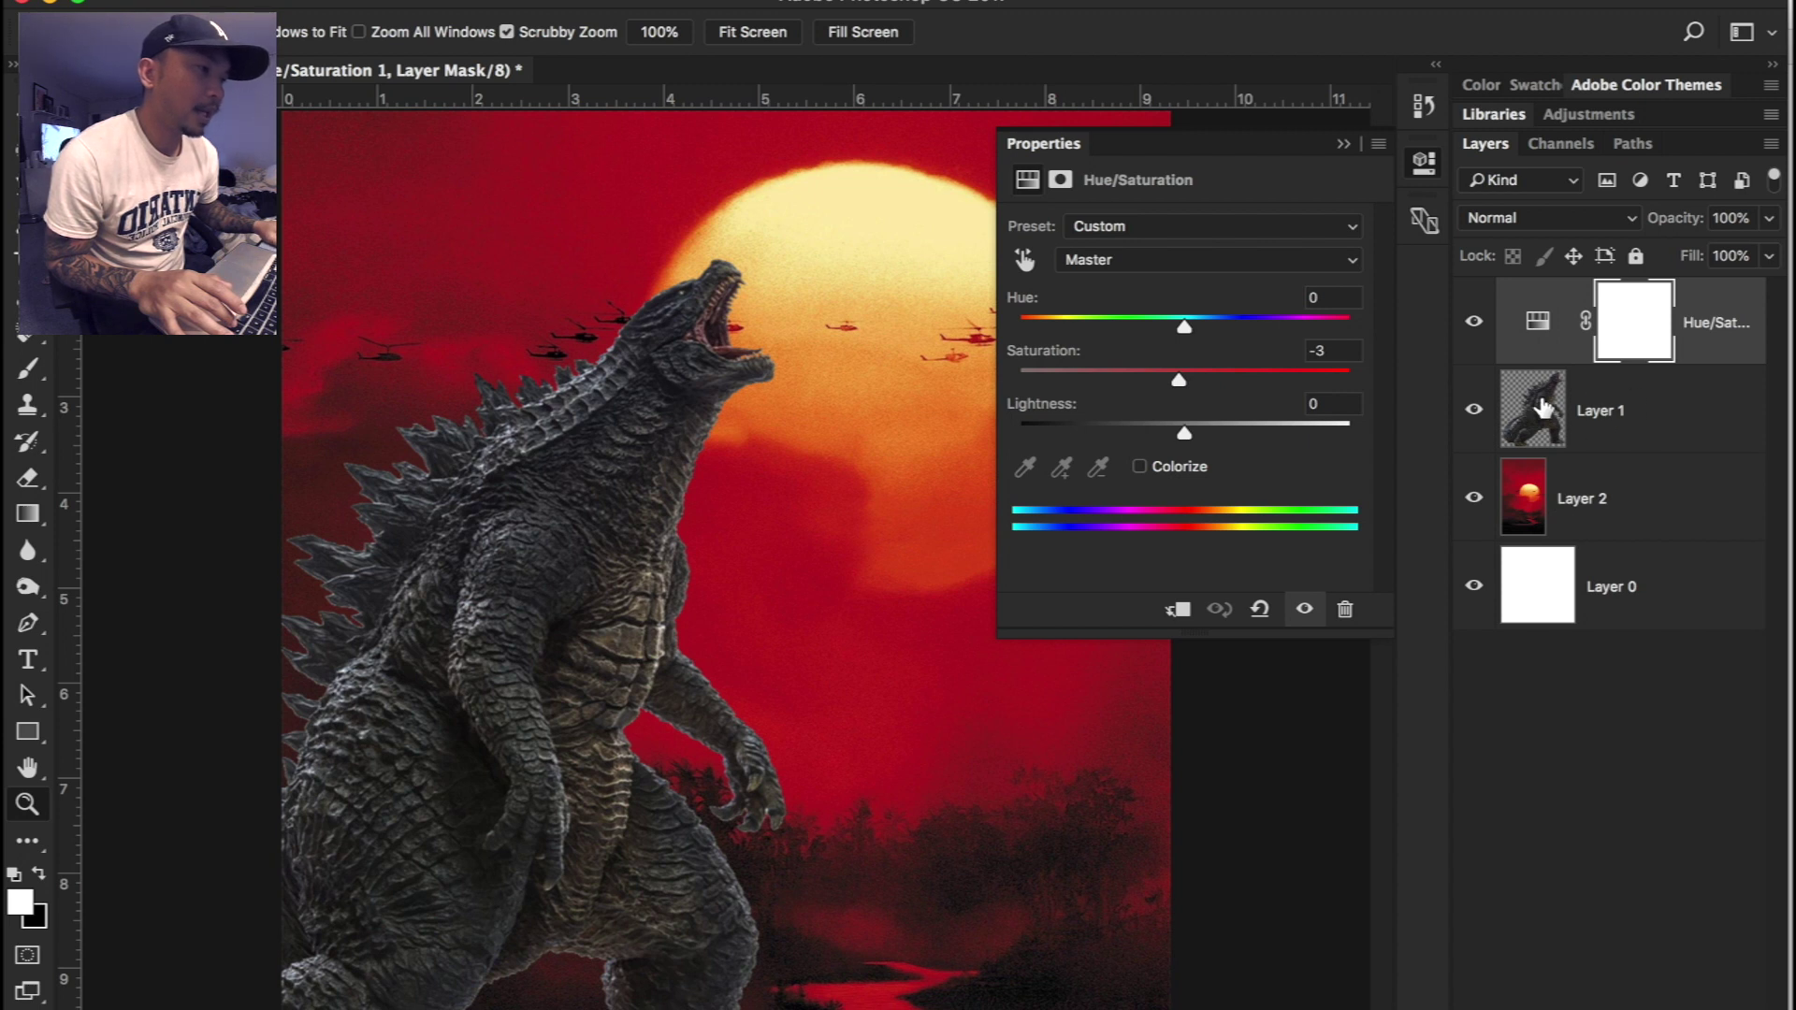
{"action": "mouse_move", "coordinate": [1183, 327]}
{"action": "left_mouse_down"}
{"action": "mouse_move", "coordinate": [1287, 324]}
{"action": "mouse_move", "coordinate": [1101, 328]}
{"action": "mouse_move", "coordinate": [1188, 324]}
{"action": "left_mouse_up"}
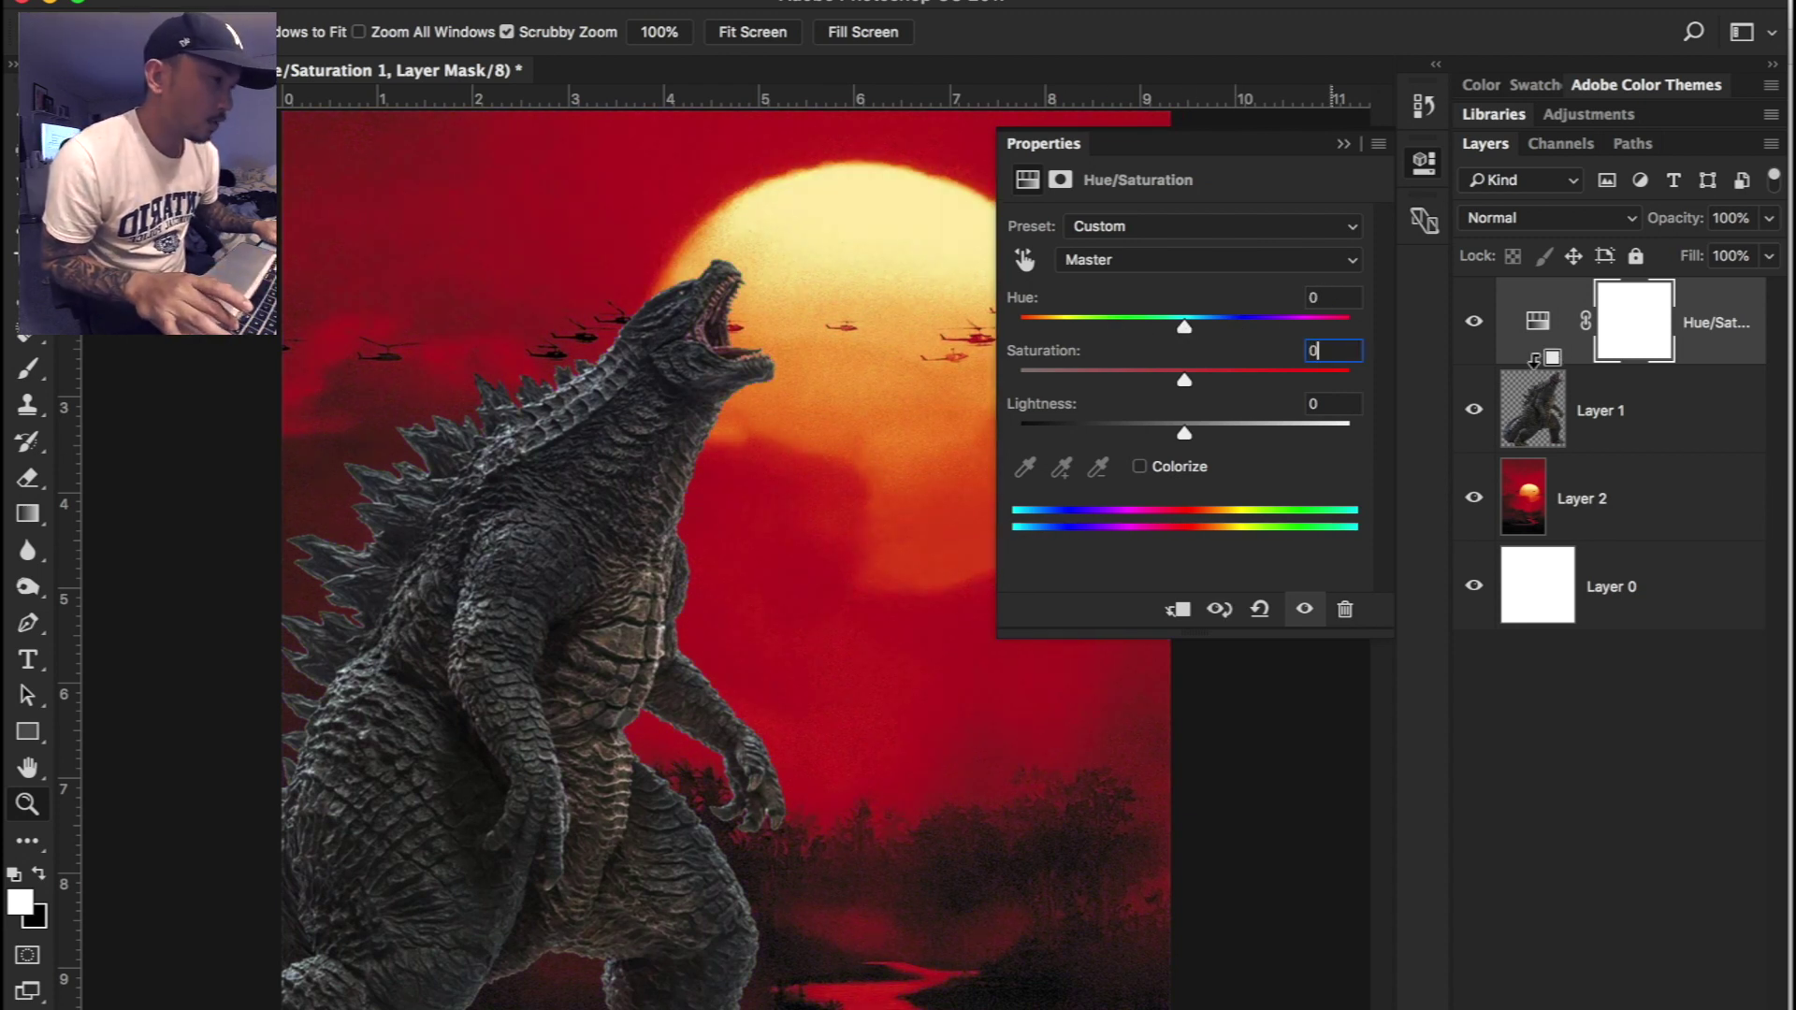
{"action": "left_click", "coordinate": [1535, 362], "text": "alt"}
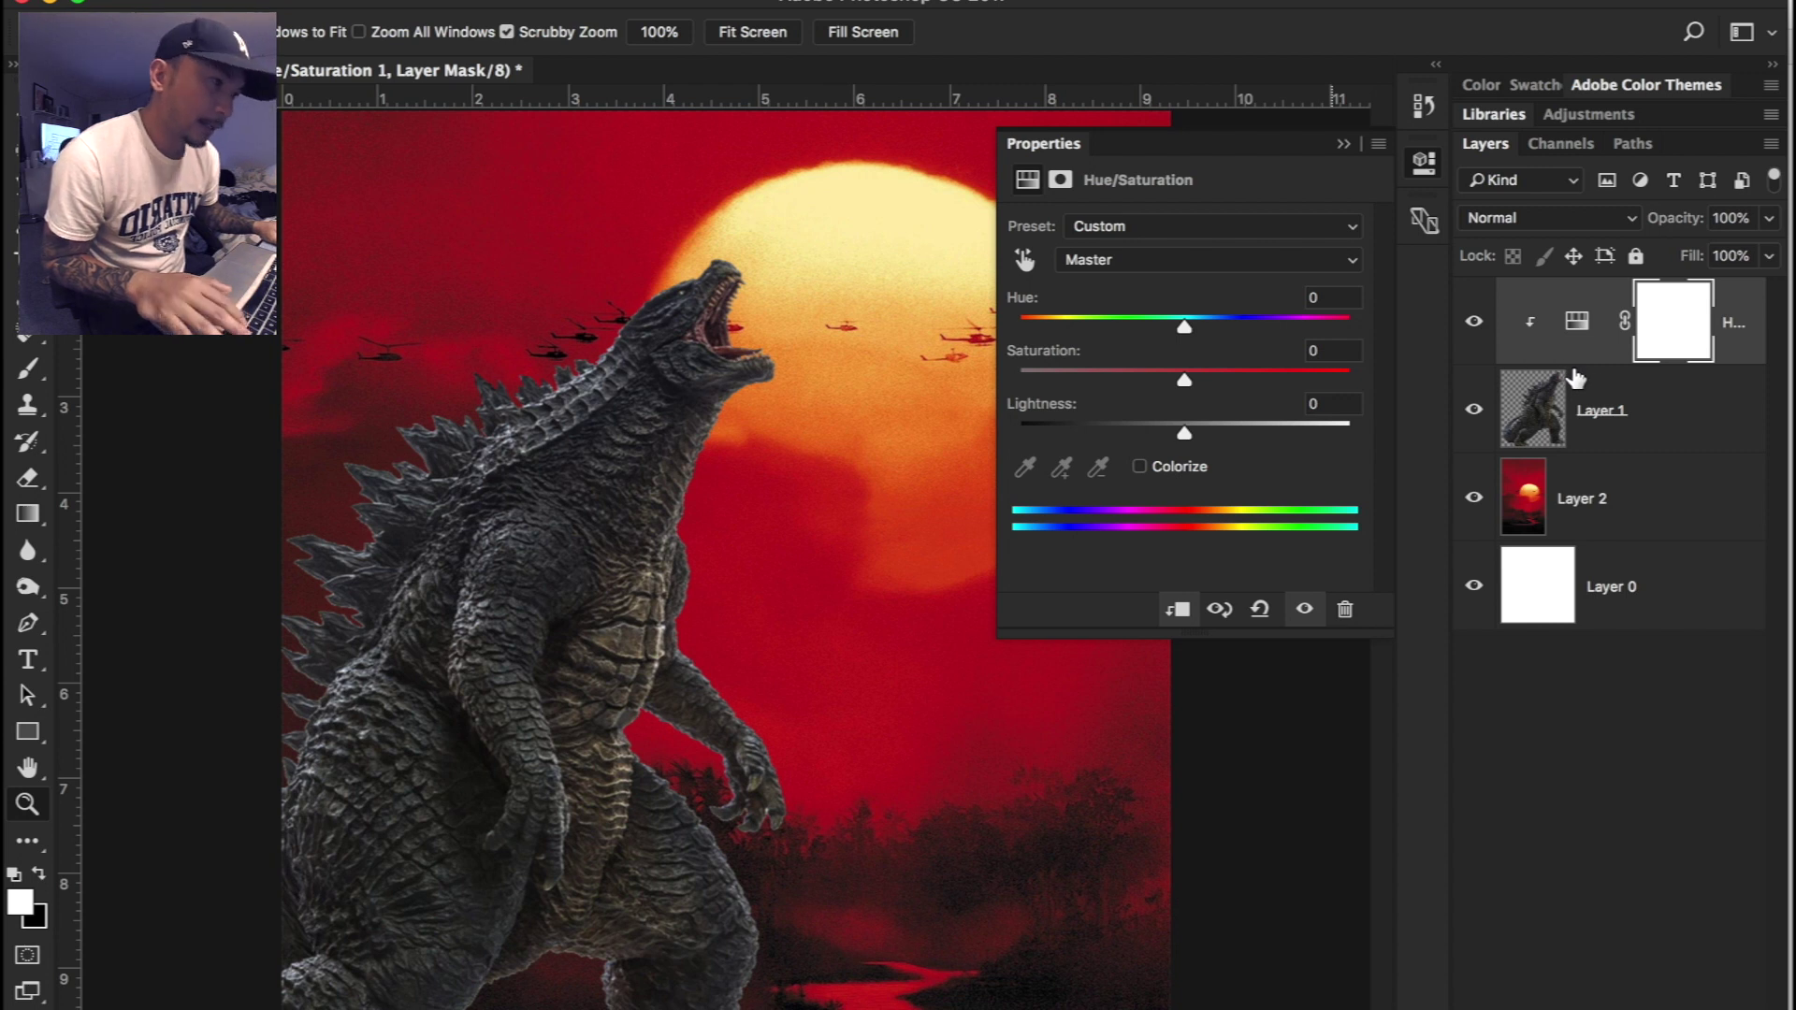
Step: Colorize Godzilla in the Hue/Saturation adjustment with hue 14 and saturation 53, and fine-tune the lightness
{"action": "mouse_move", "coordinate": [1188, 325]}
{"action": "left_mouse_down"}
{"action": "mouse_move", "coordinate": [1248, 323]}
{"action": "mouse_move", "coordinate": [1091, 326]}
{"action": "mouse_move", "coordinate": [1300, 328]}
{"action": "mouse_move", "coordinate": [1181, 325]}
{"action": "left_mouse_up"}
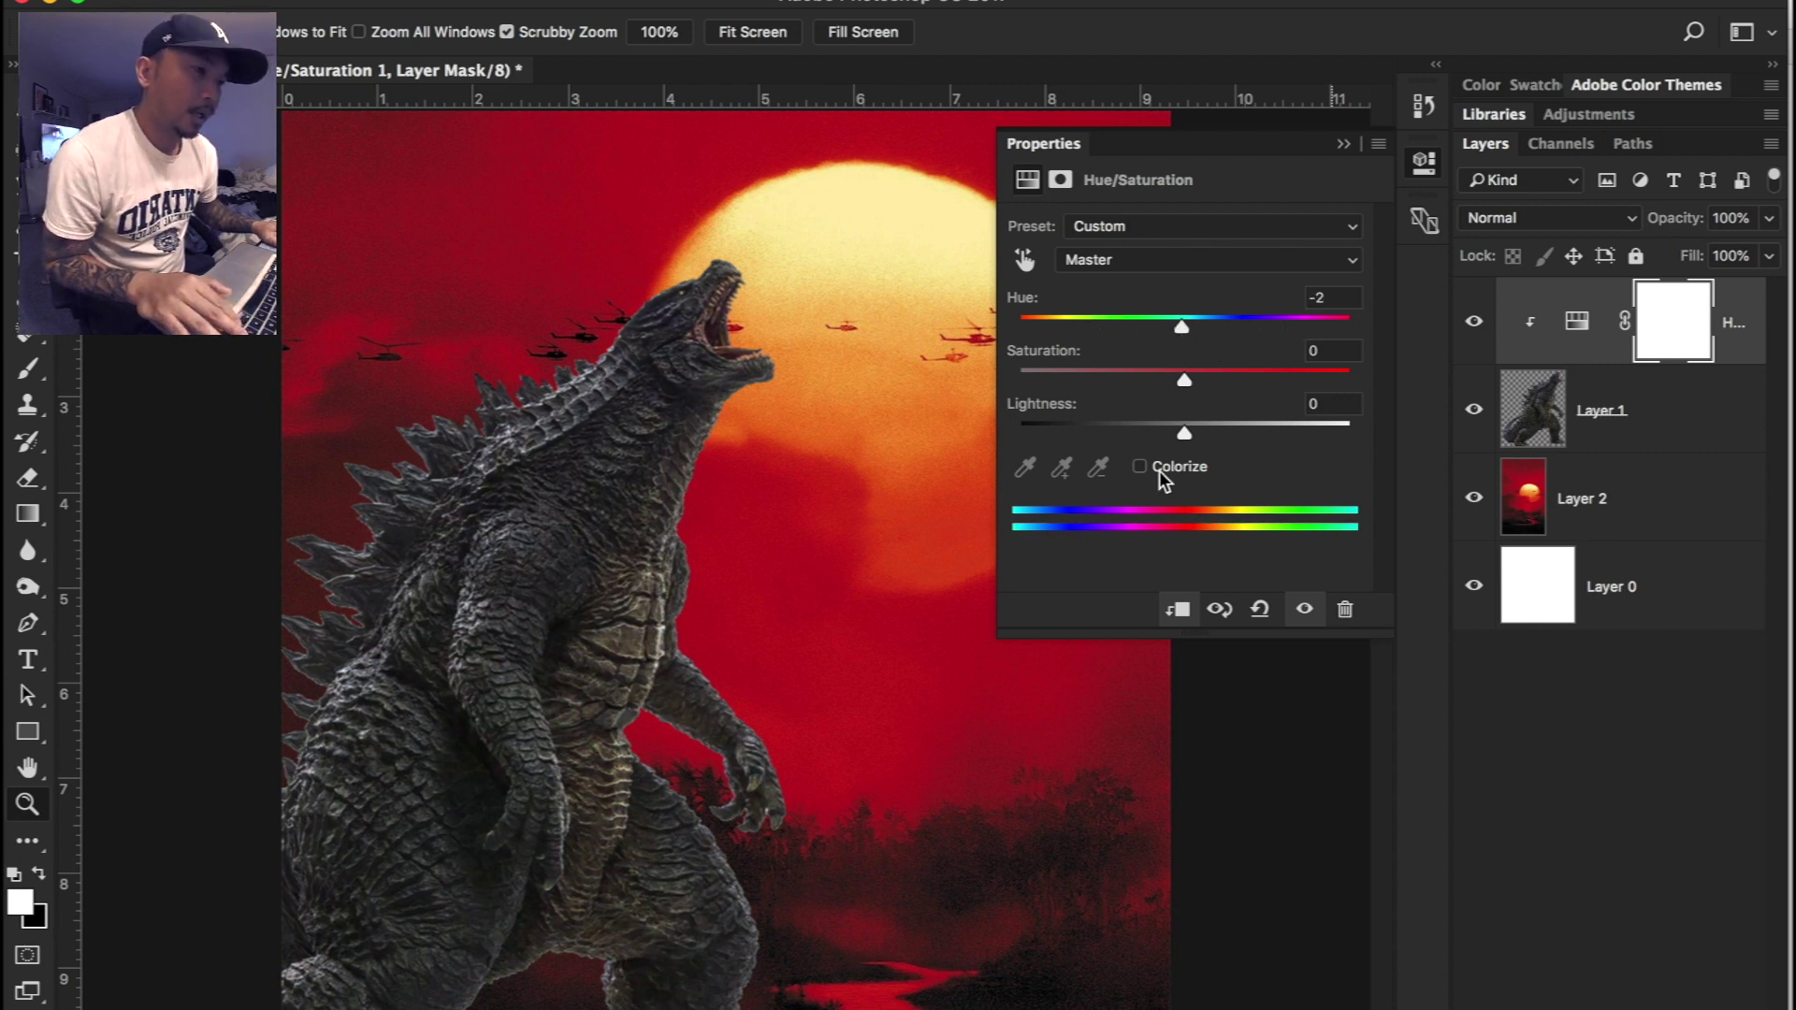
{"action": "left_click", "coordinate": [1140, 466]}
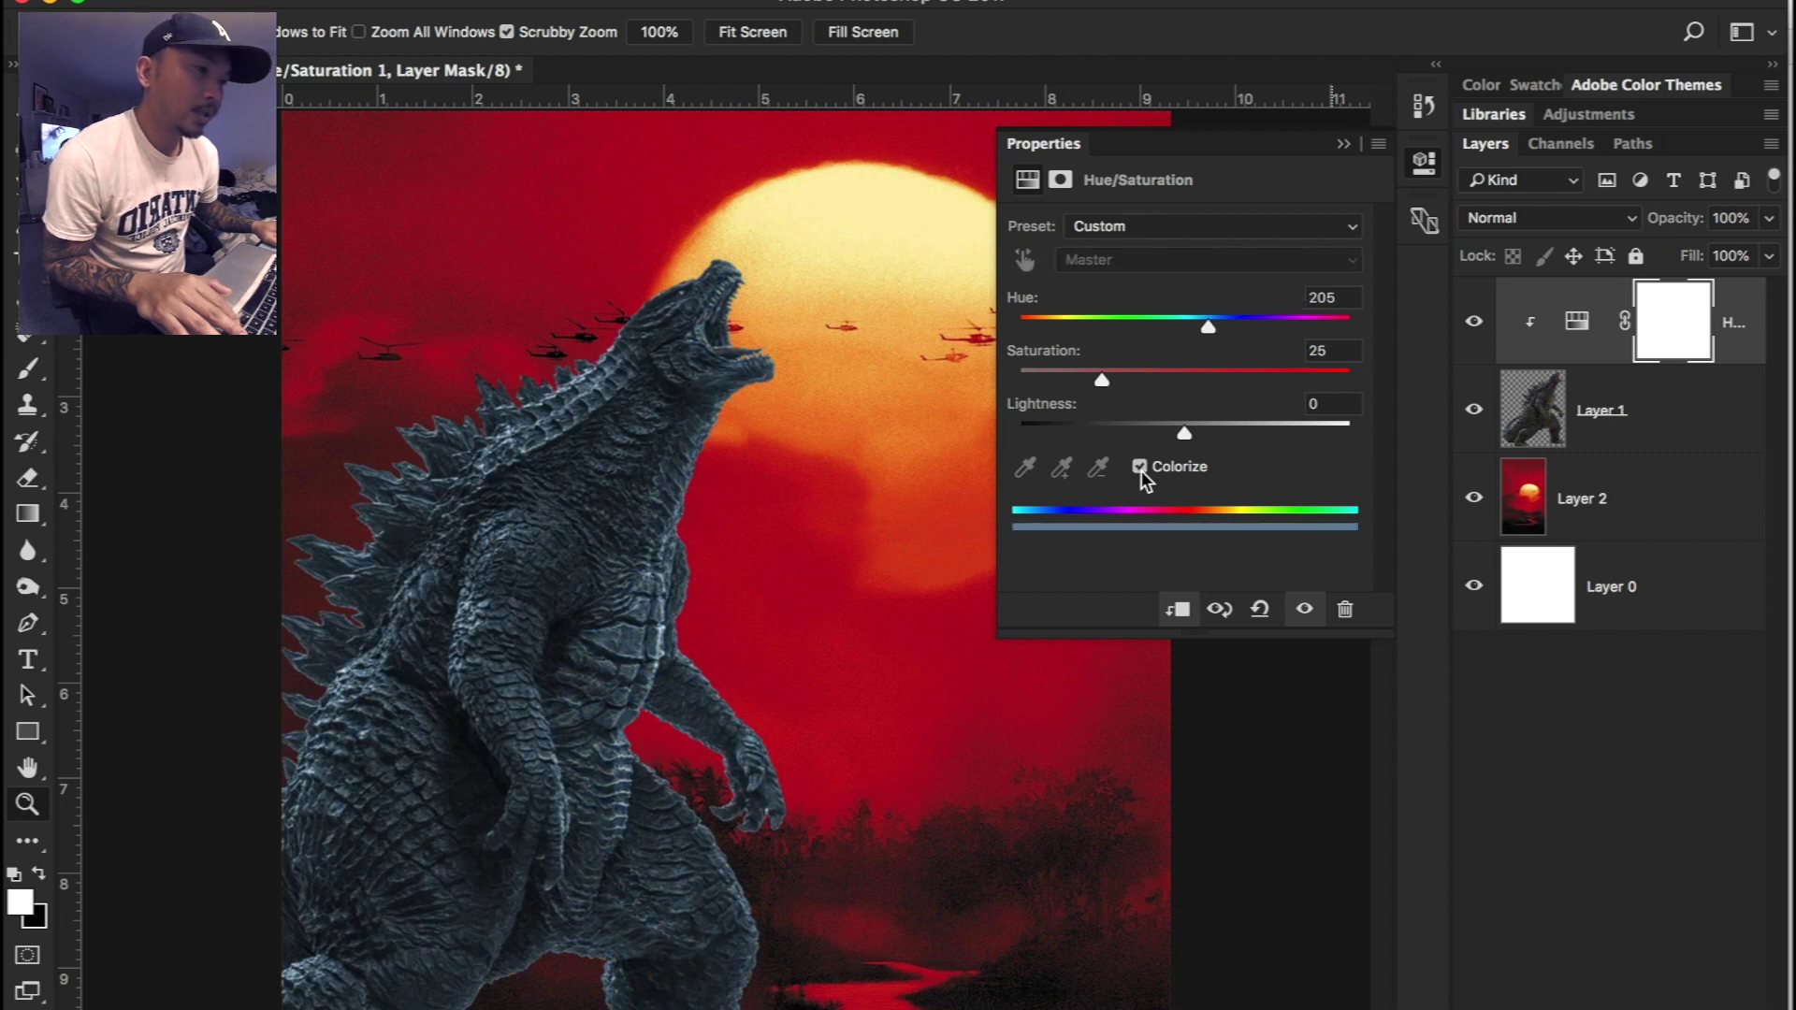
{"action": "left_click_drag", "start_coordinate": [1206, 324], "coordinate": [1159, 323]}
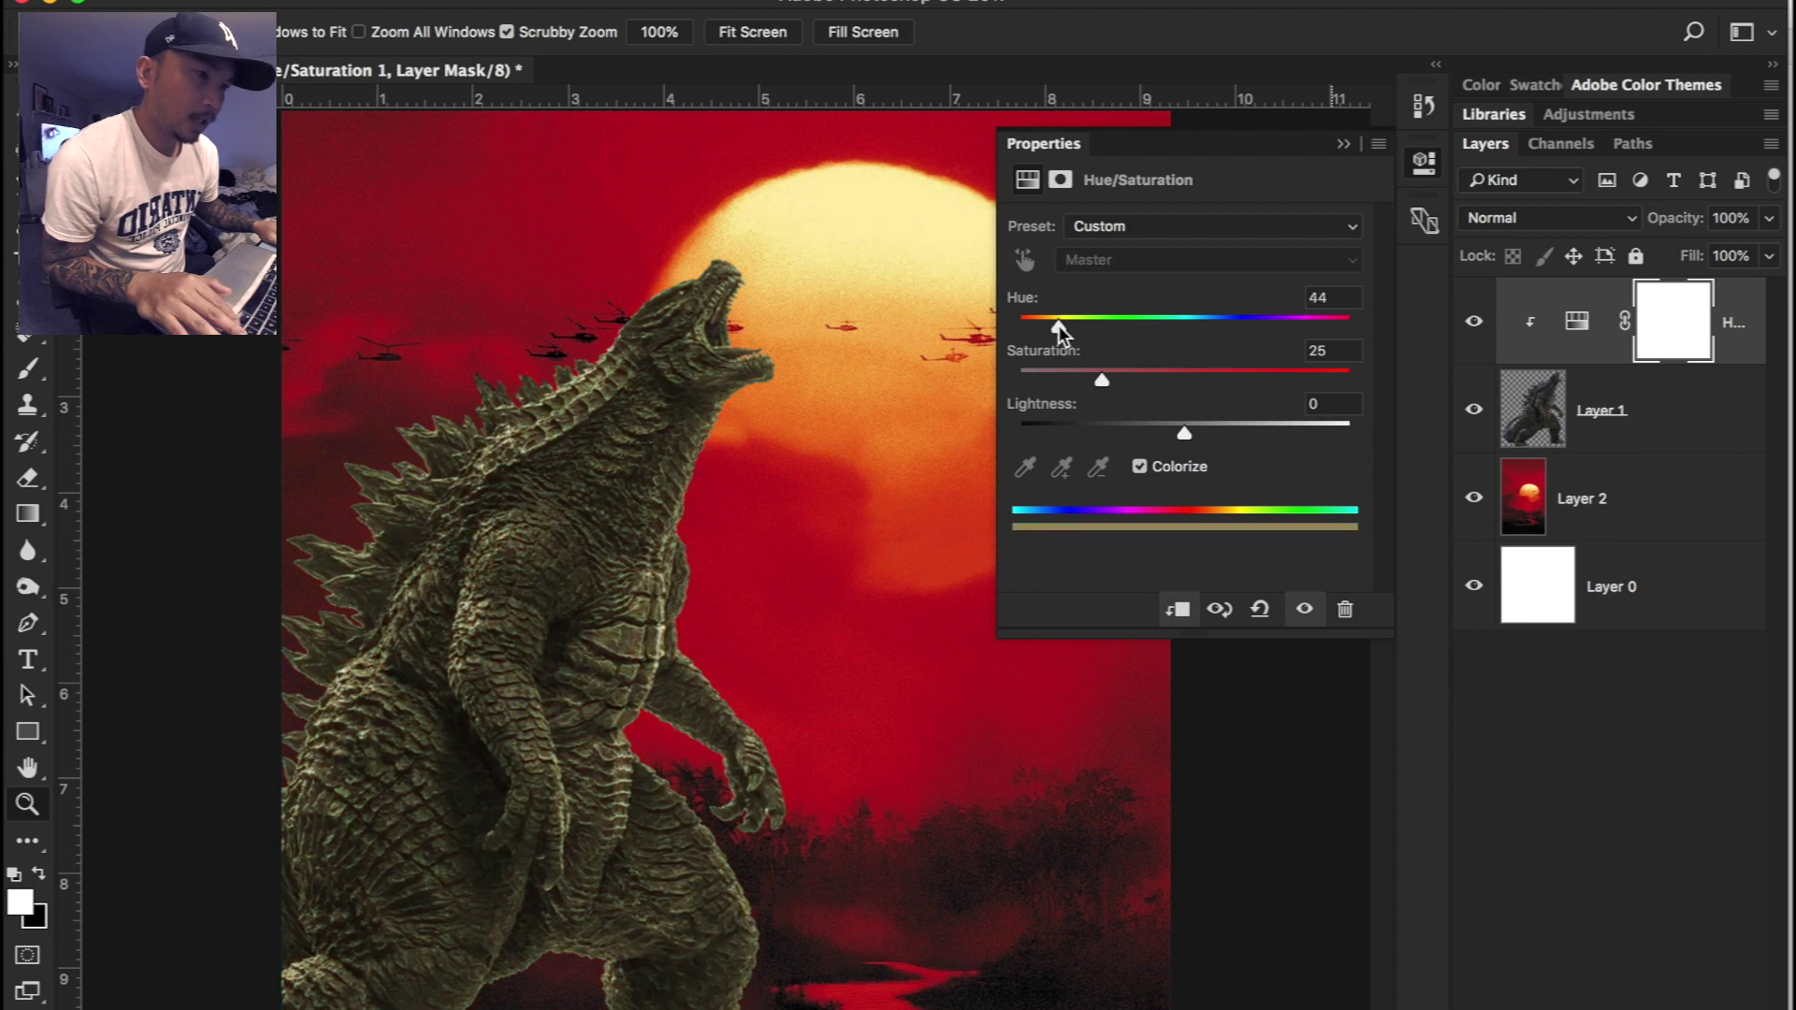
{"action": "mouse_move", "coordinate": [1059, 327]}
{"action": "left_mouse_down"}
{"action": "mouse_move", "coordinate": [1350, 330]}
{"action": "mouse_move", "coordinate": [1018, 318]}
{"action": "mouse_move", "coordinate": [1033, 318]}
{"action": "left_mouse_up"}
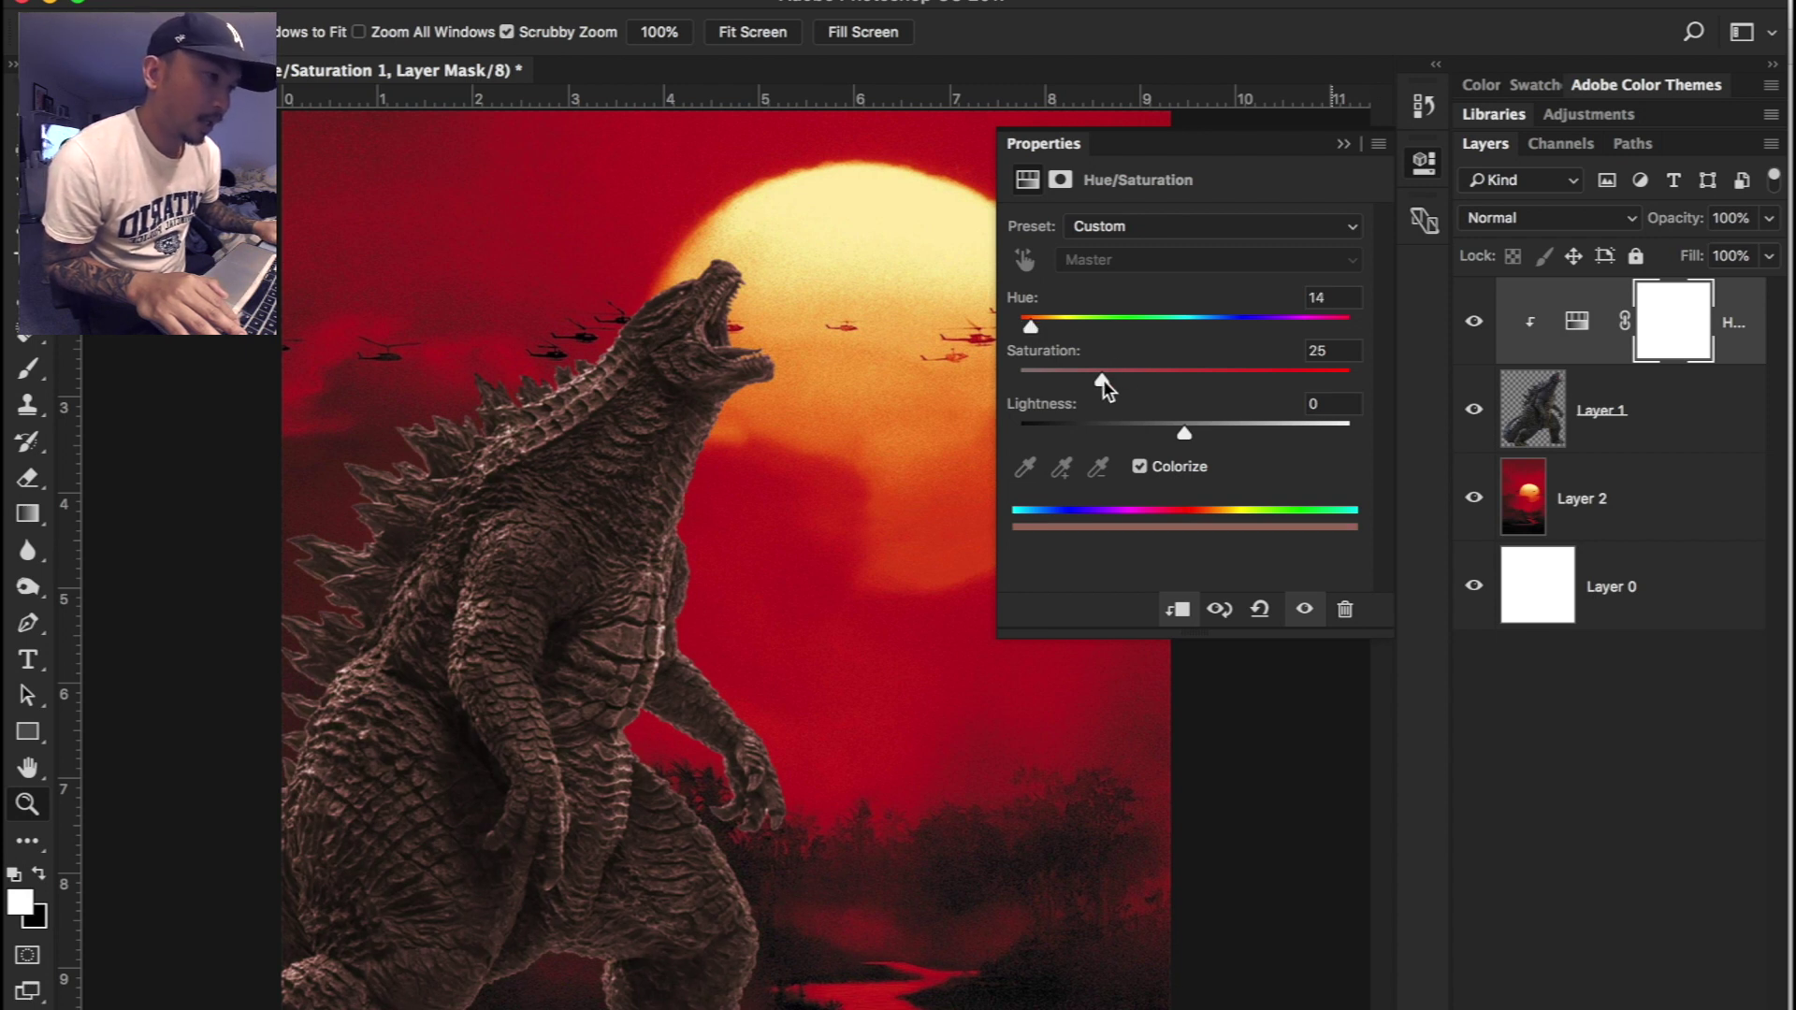
{"action": "left_click_drag", "start_coordinate": [1102, 380], "coordinate": [1193, 430]}
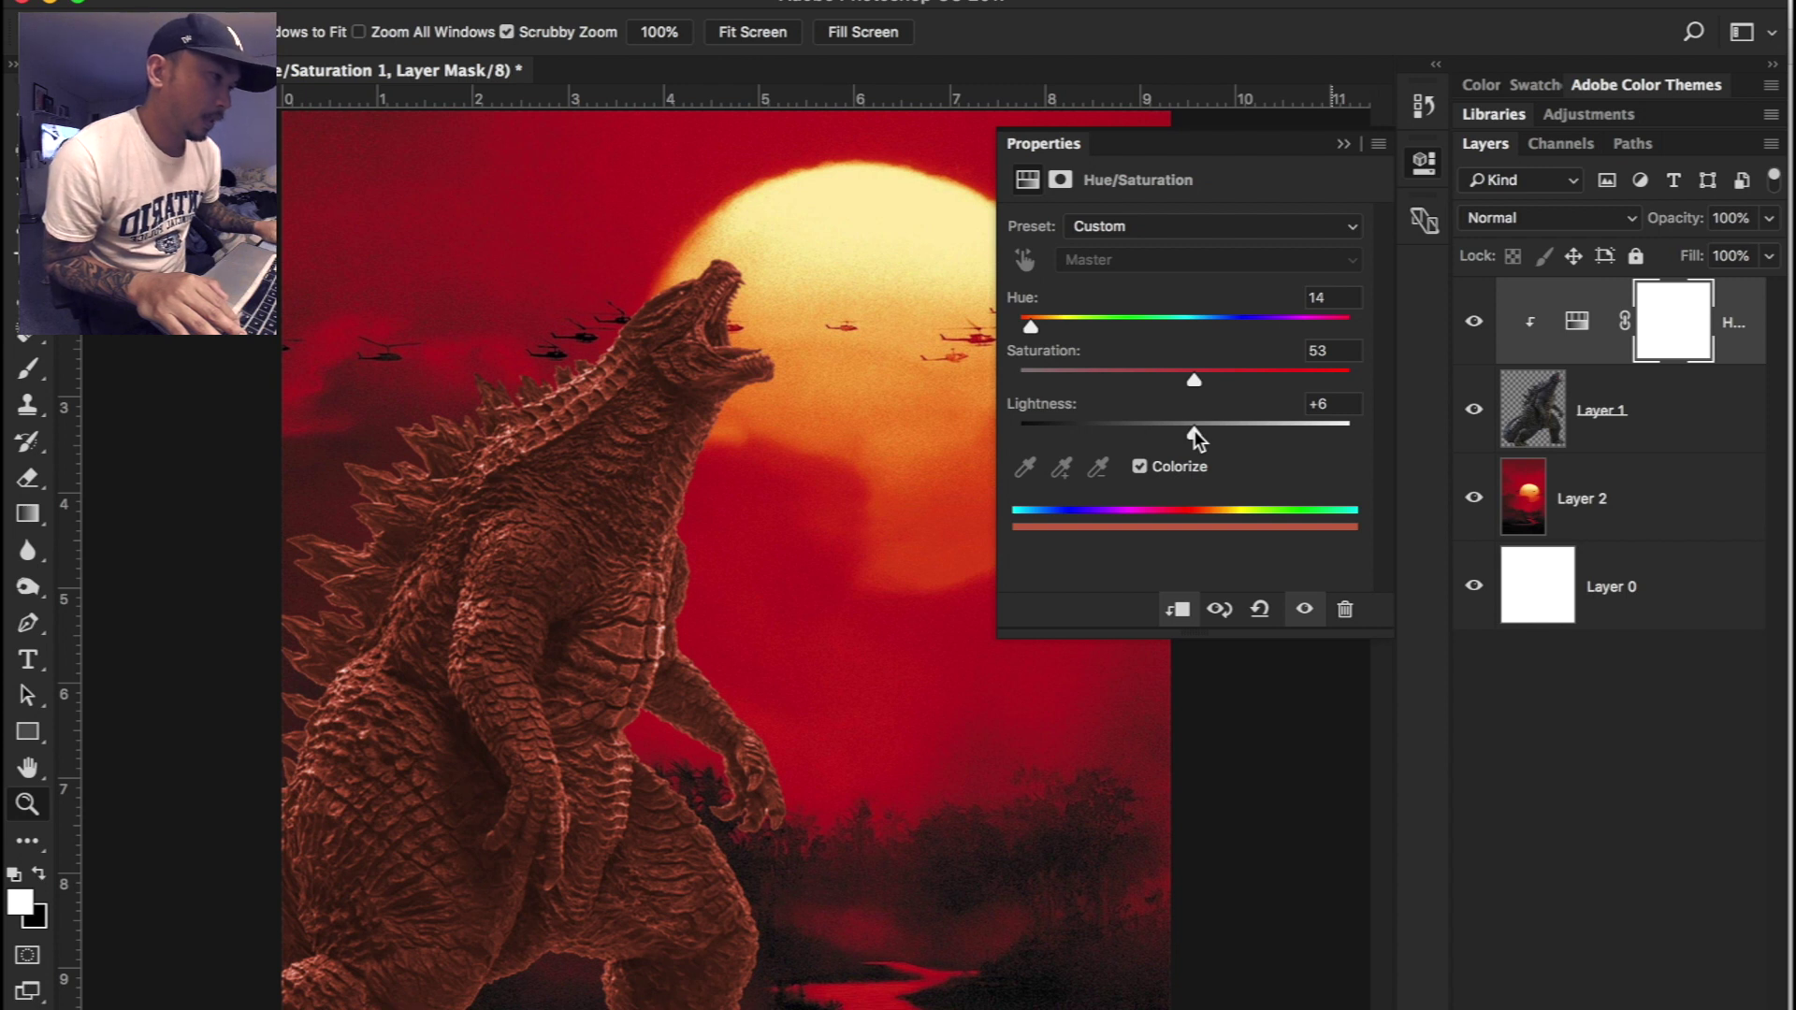
{"action": "left_click", "coordinate": [1757, 354]}
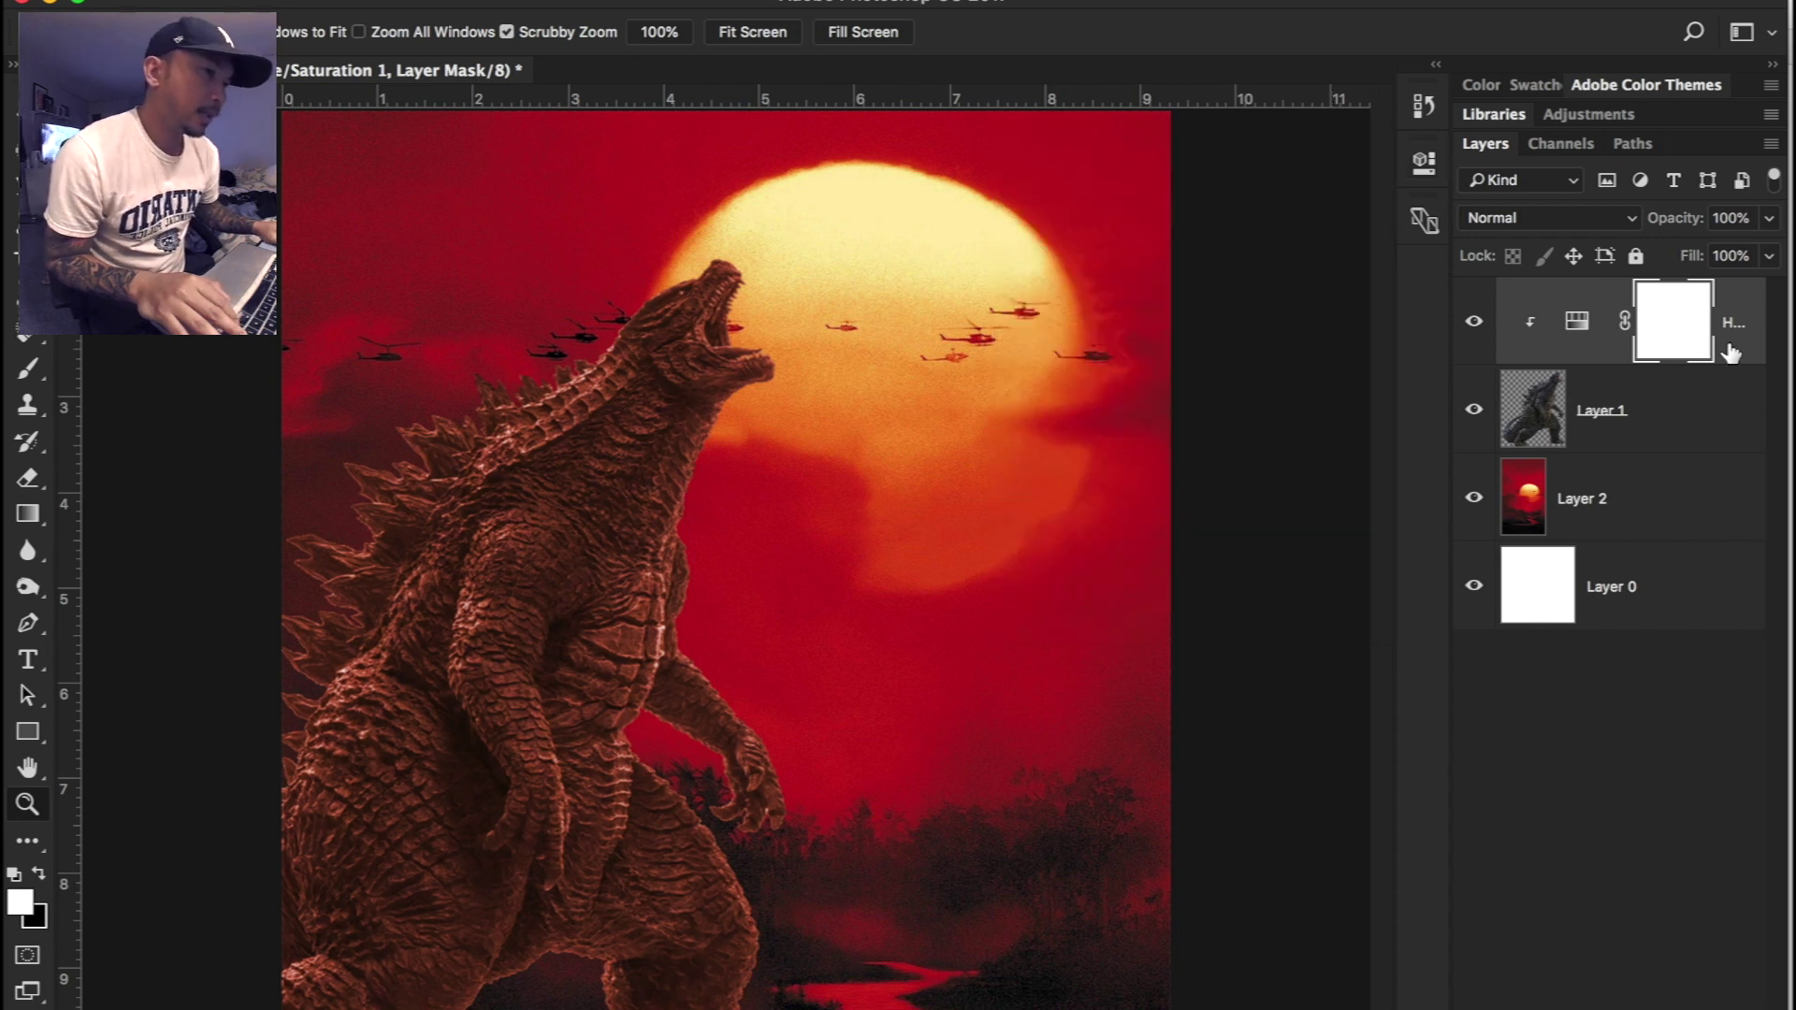
Step: In the Hue/Saturation layer's blending options, split the Underlying Layer shadow slider of Blend If Gray to 0 / 120
{"action": "right_click", "coordinate": [1731, 351]}
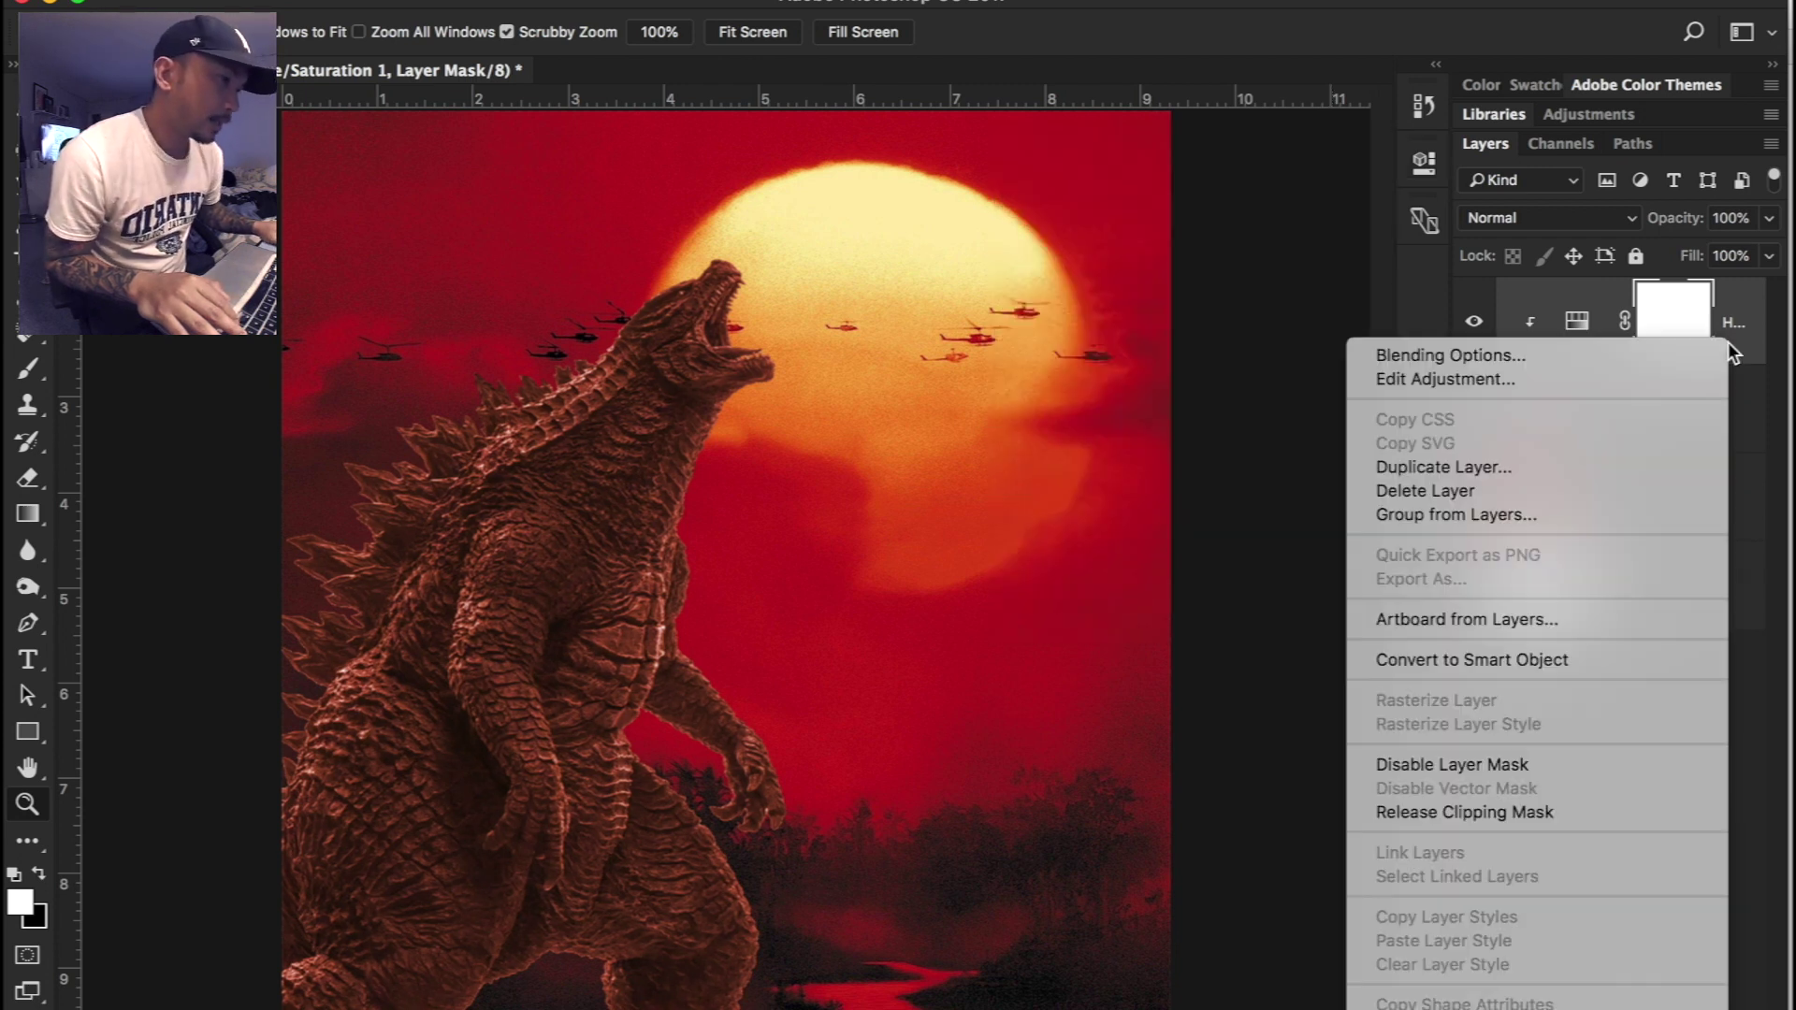
{"action": "left_click", "coordinate": [1467, 357]}
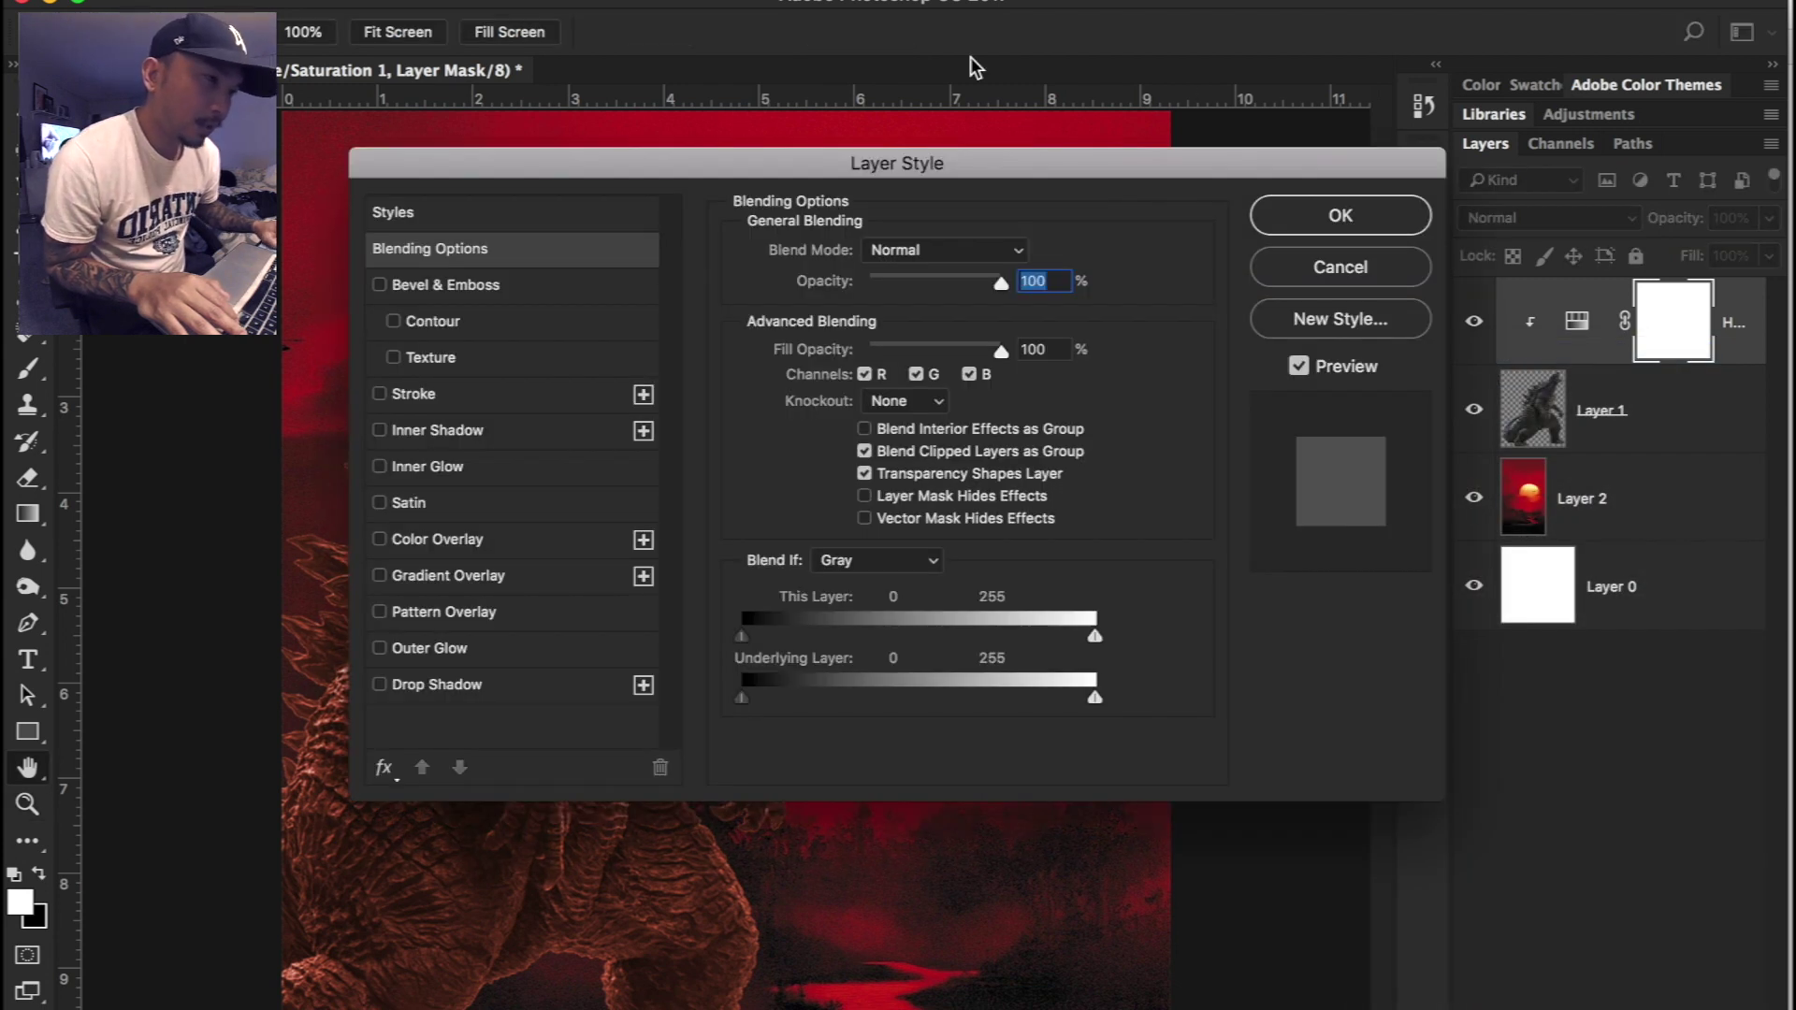
{"action": "left_click_drag", "start_coordinate": [870, 158], "coordinate": [1358, 15]}
{"action": "left_click", "coordinate": [1406, 418]}
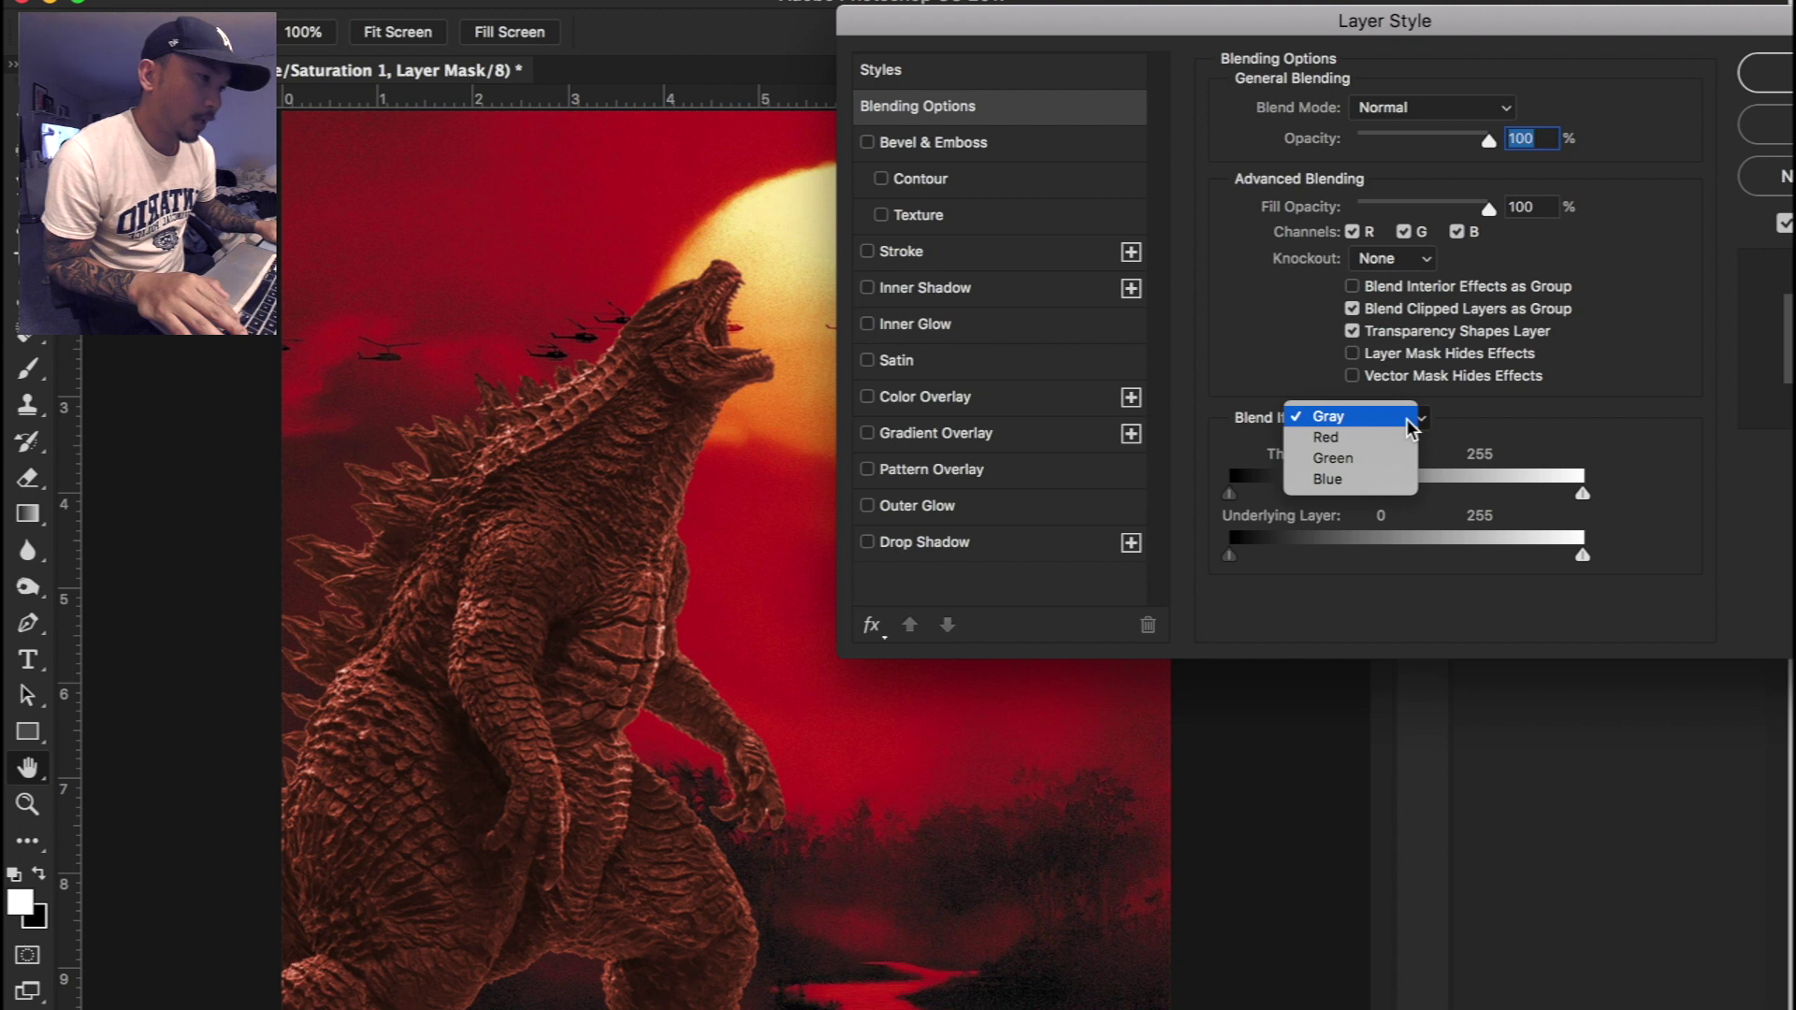
{"action": "left_click", "coordinate": [1406, 418]}
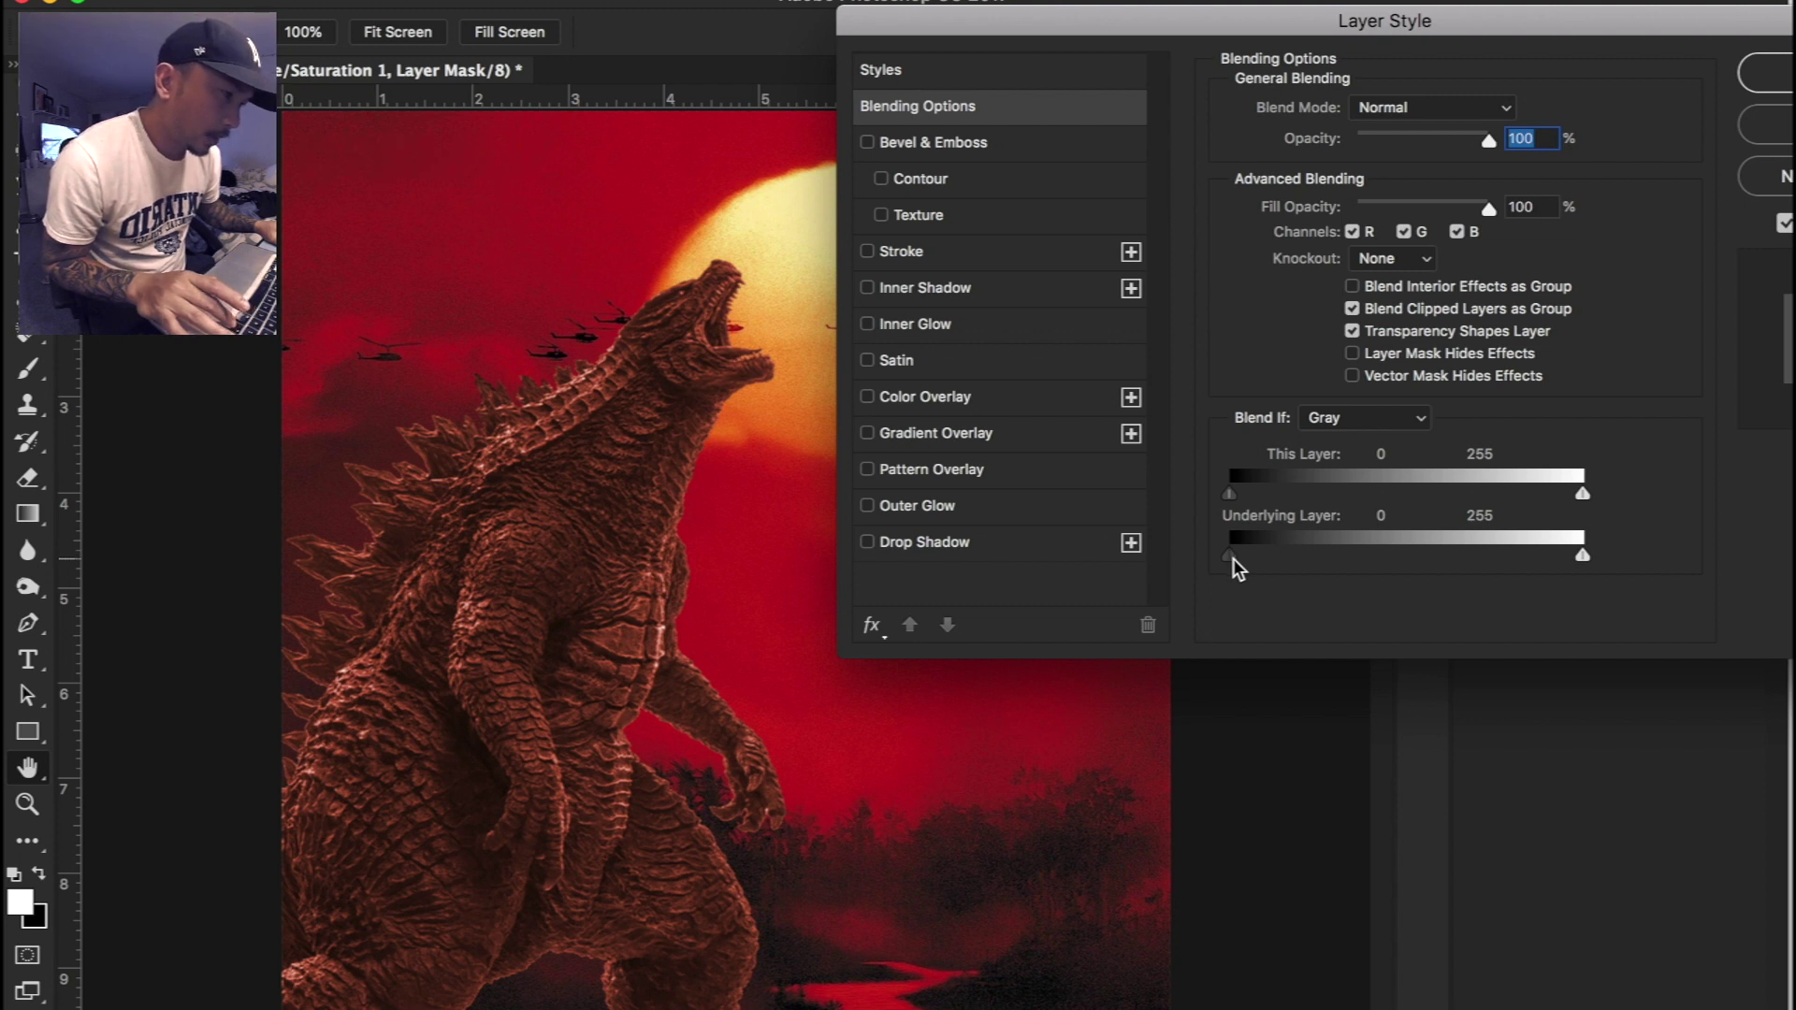
{"action": "left_click_drag", "start_coordinate": [1233, 559], "coordinate": [1304, 559]}
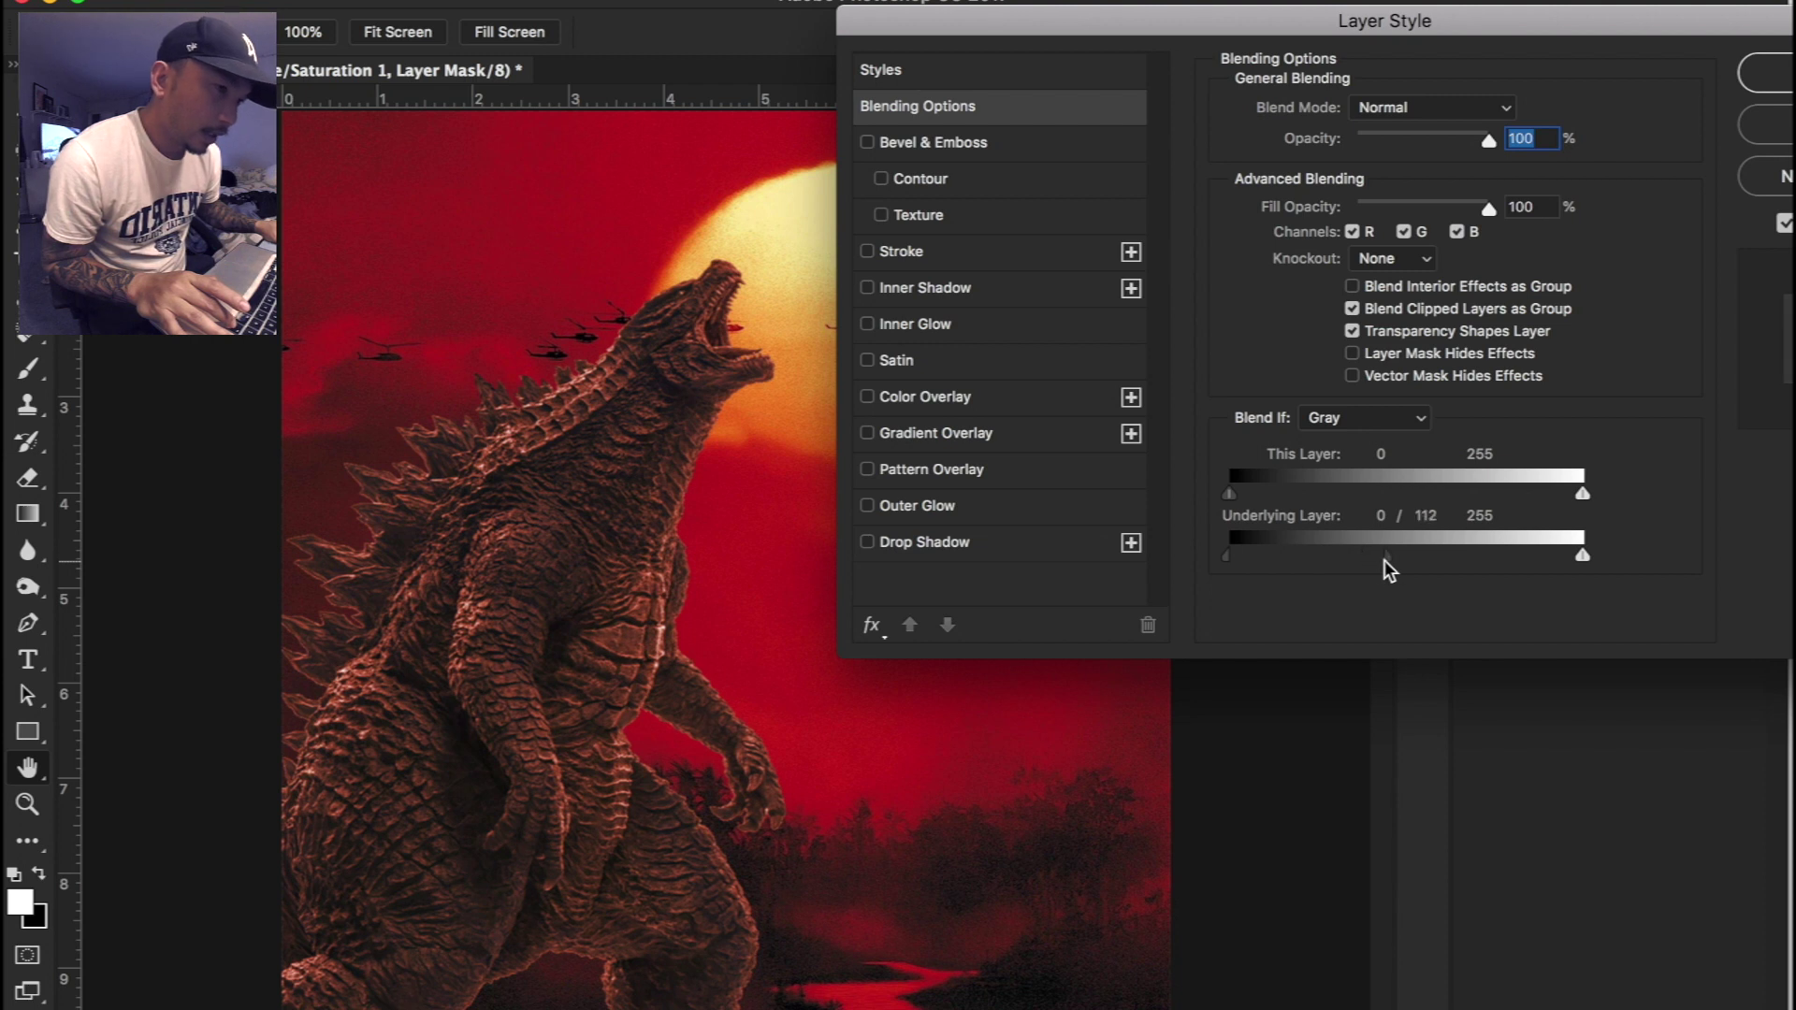
{"action": "left_click_drag", "start_coordinate": [1356, 559], "coordinate": [1536, 558]}
{"action": "left_click_drag", "start_coordinate": [1298, 558], "coordinate": [1395, 559]}
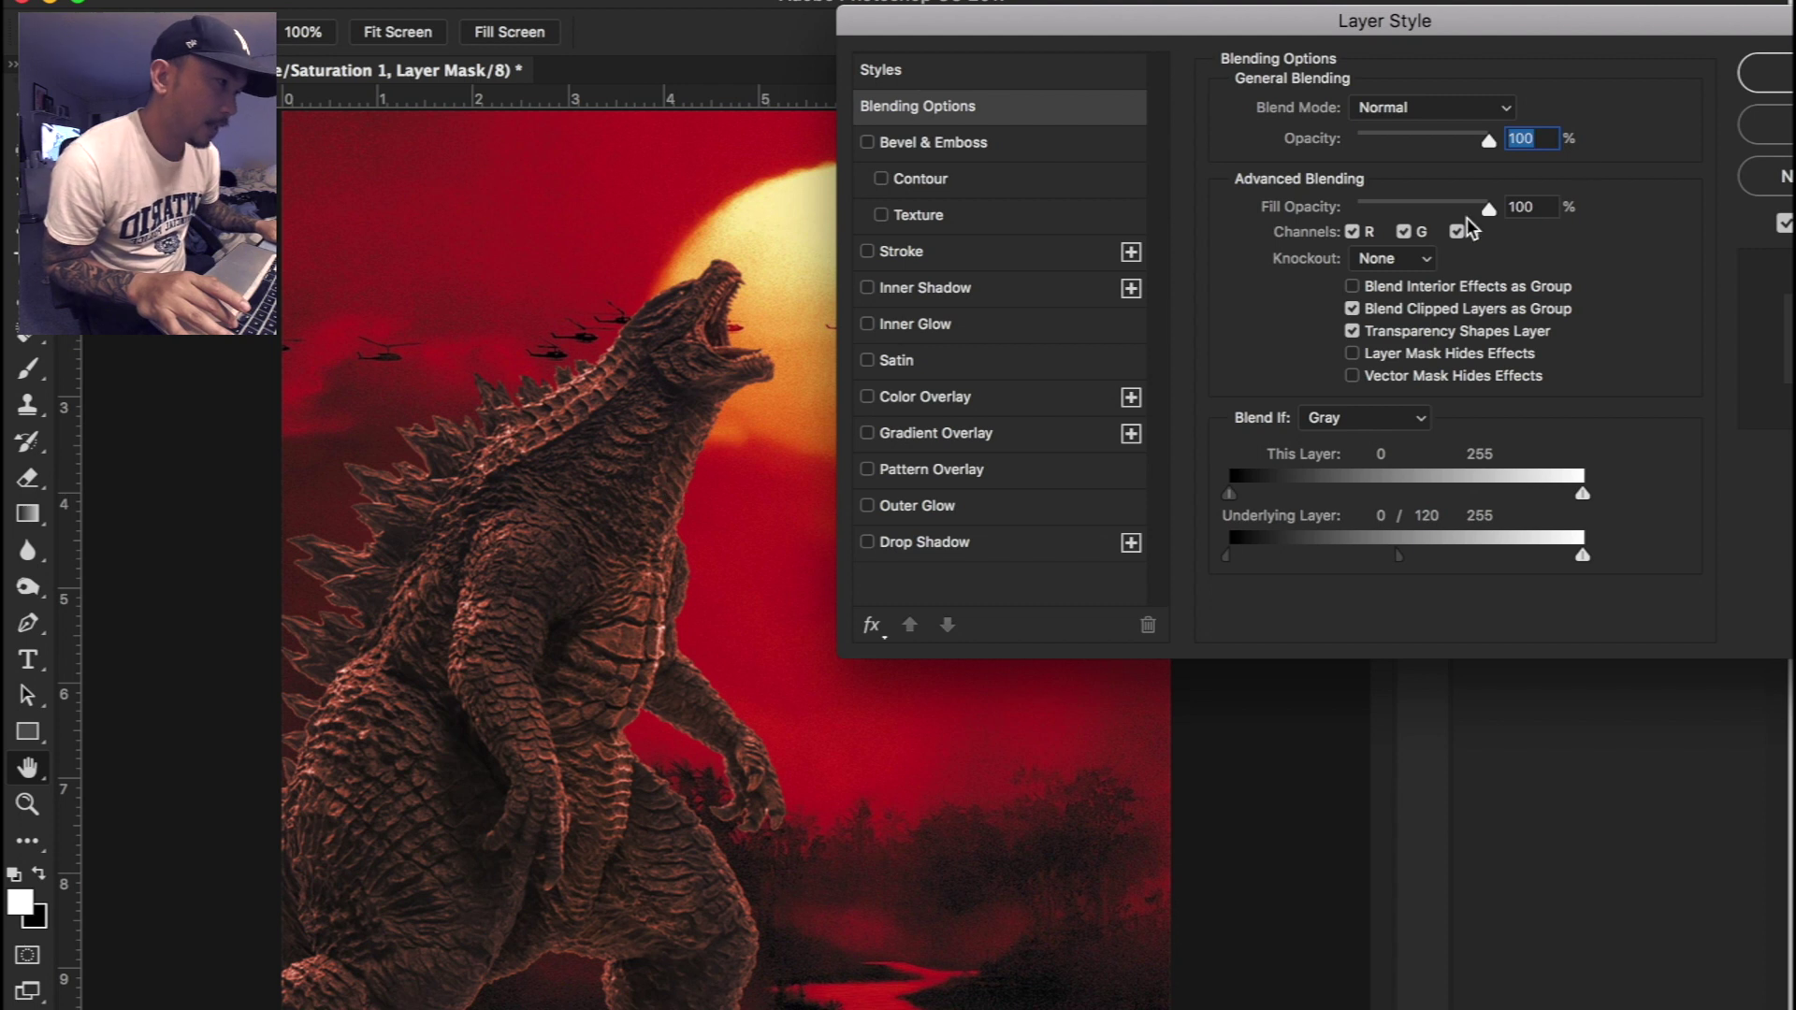
{"action": "left_click", "coordinate": [1776, 77]}
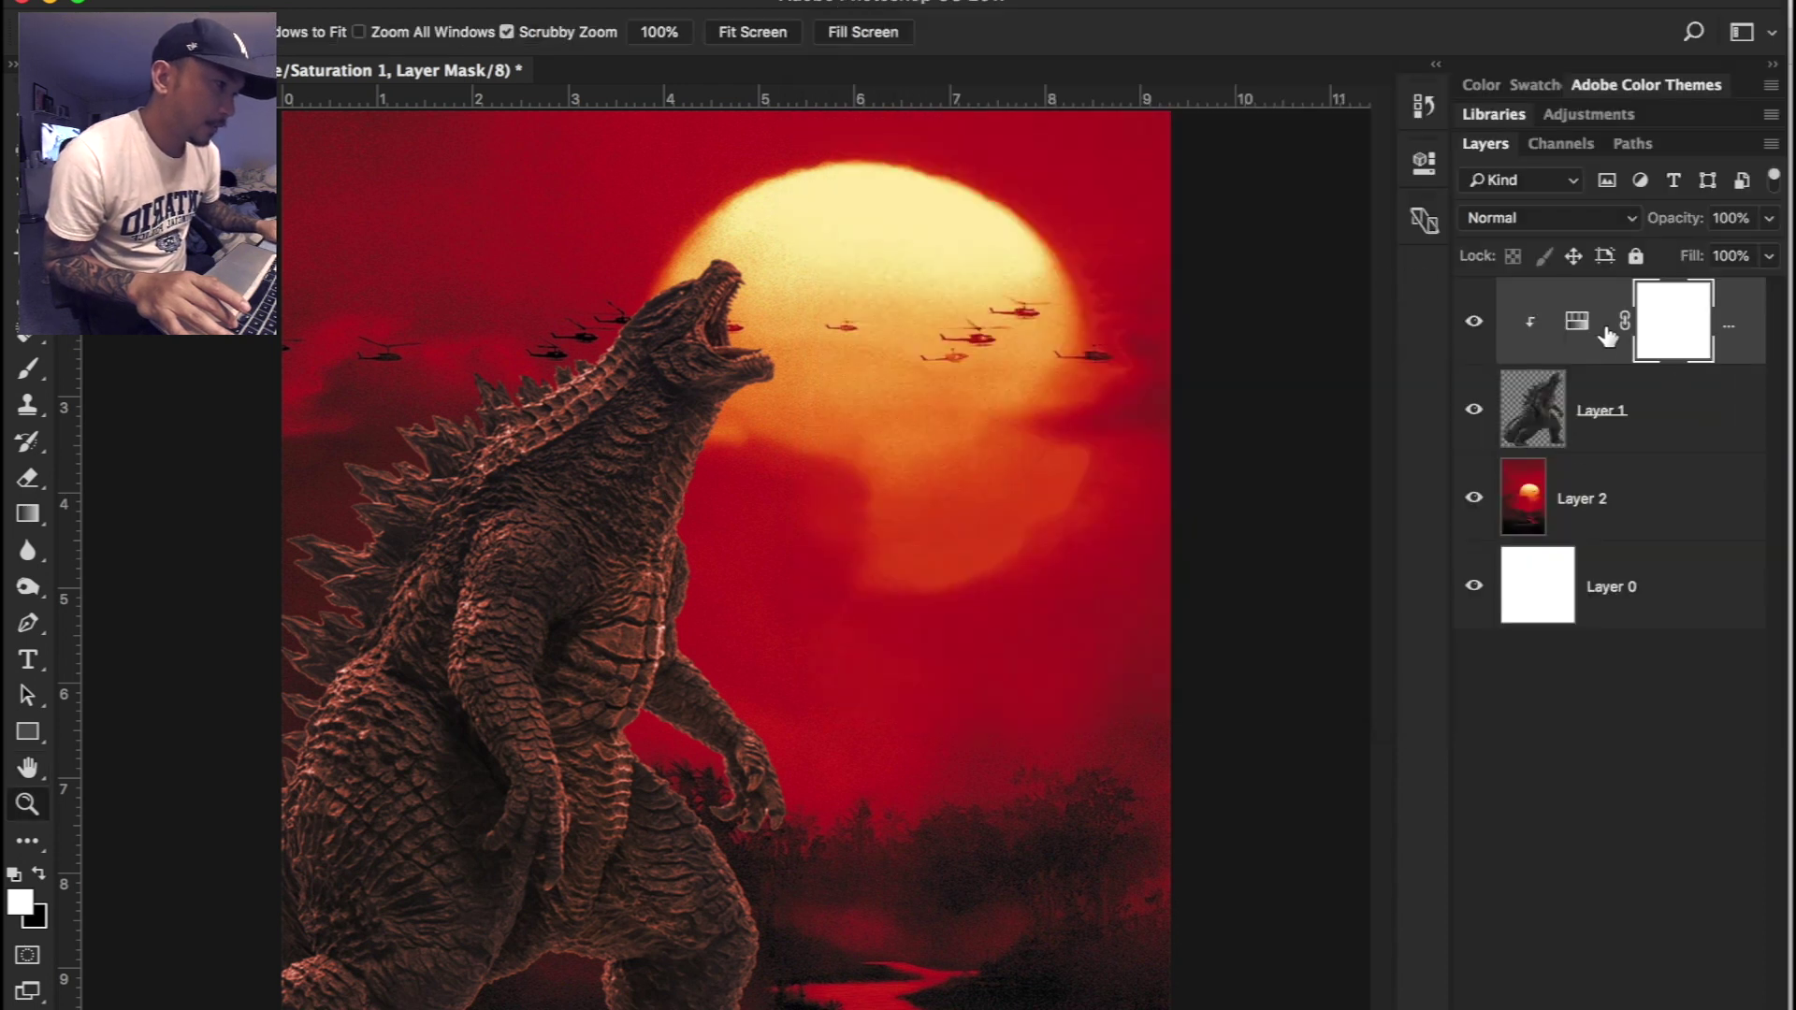
Step: Raise the lightness of the clipped Hue/Saturation adjustment
{"action": "double_click", "coordinate": [1579, 326]}
{"action": "left_click_drag", "start_coordinate": [1187, 429], "coordinate": [1243, 434]}
{"action": "left_click", "coordinate": [1422, 165]}
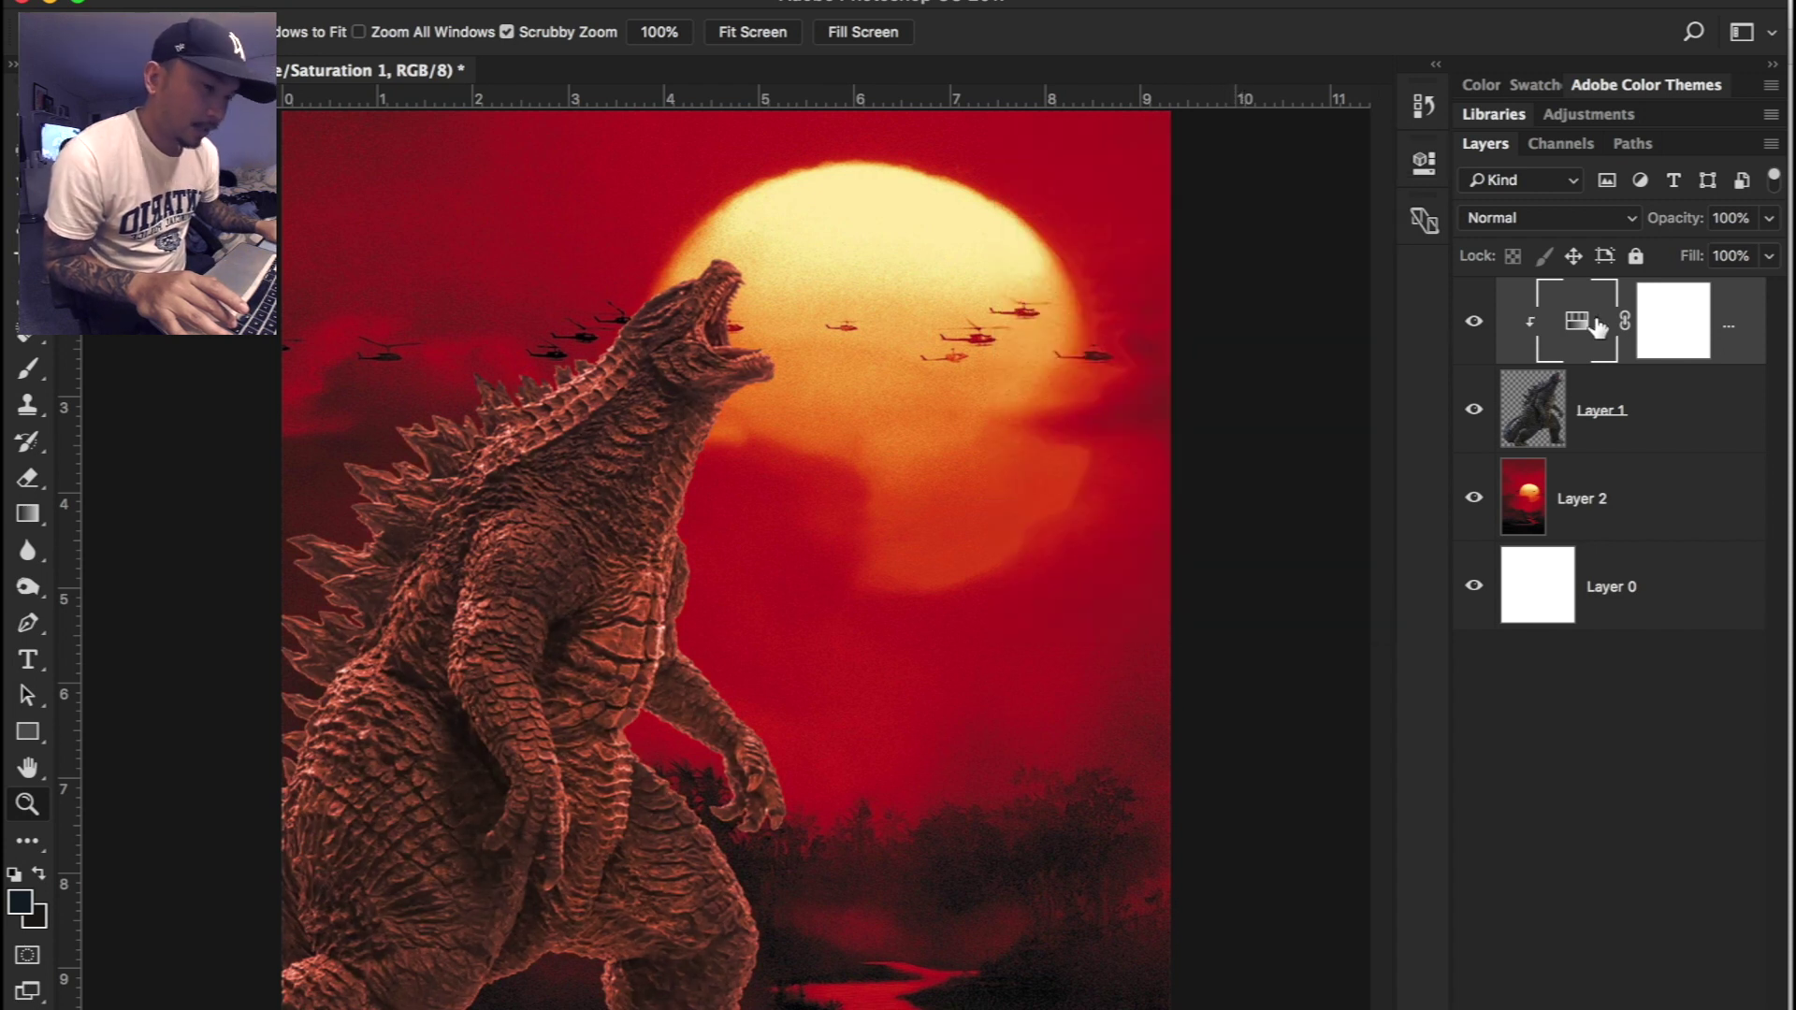
Step: Invert the Hue/Saturation layer's mask to black to hide the colorize effect
{"action": "left_click", "coordinate": [1693, 343]}
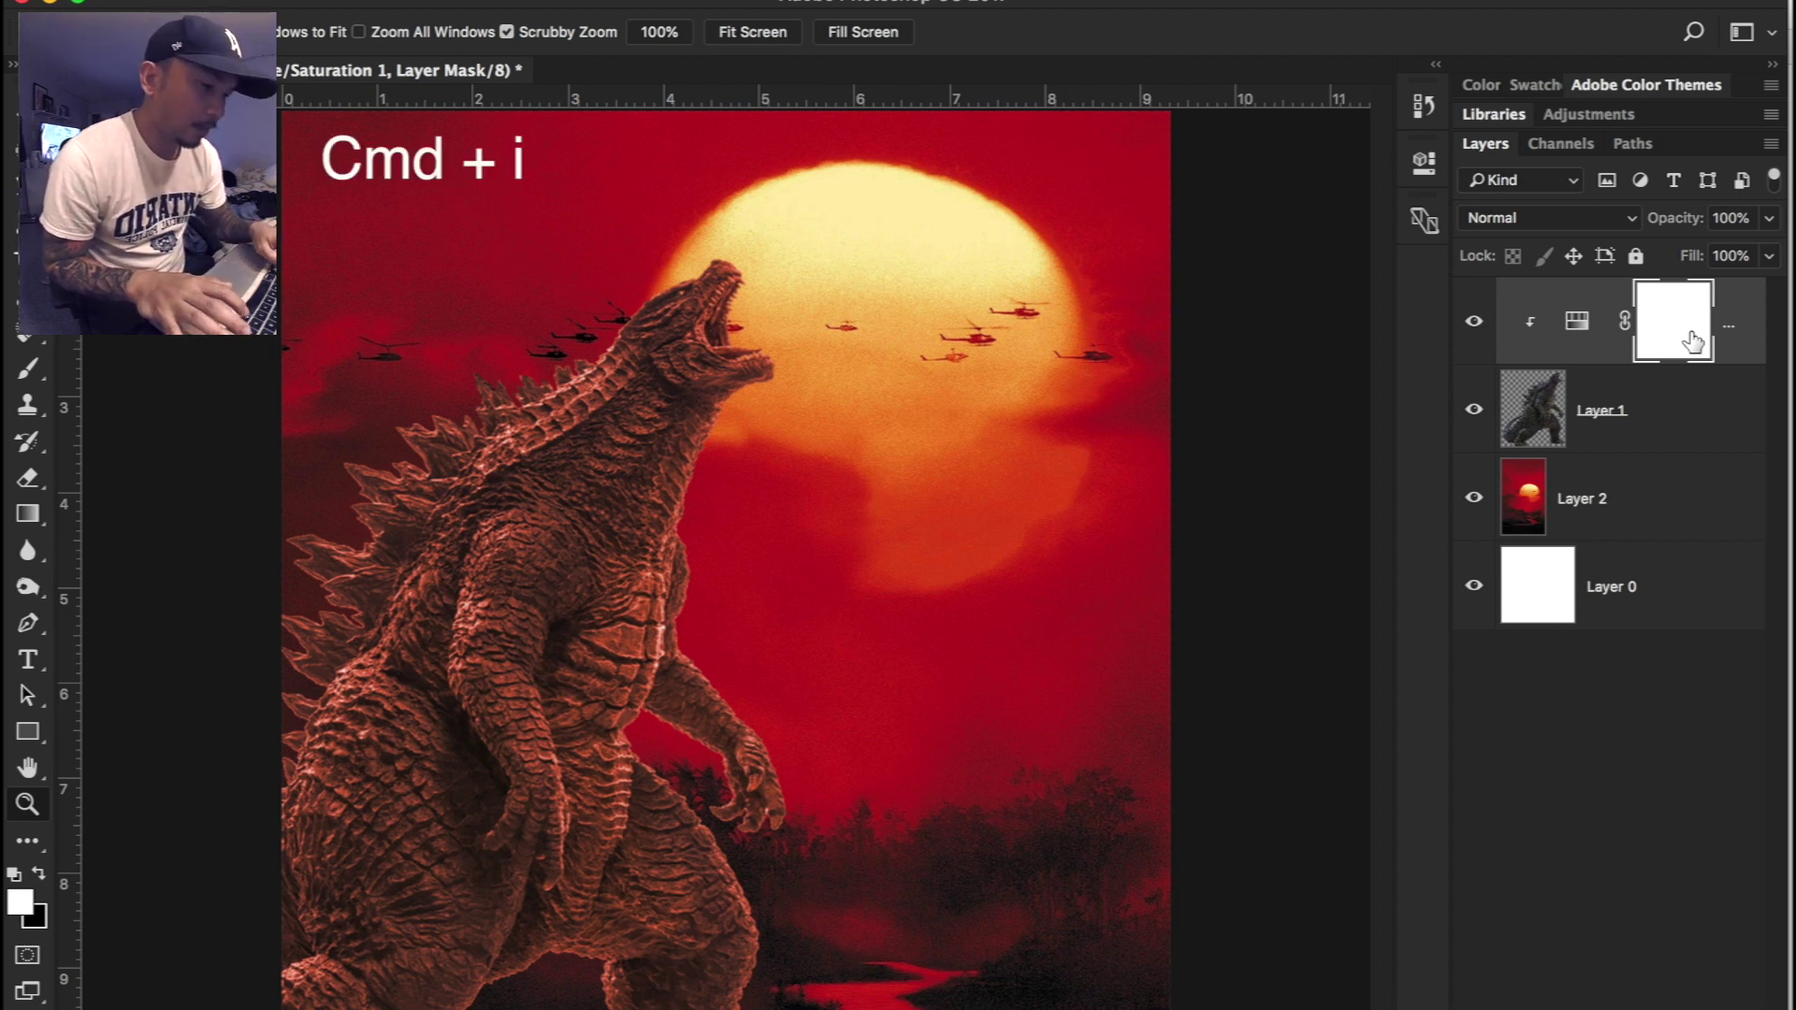
{"action": "key", "text": "super+i"}
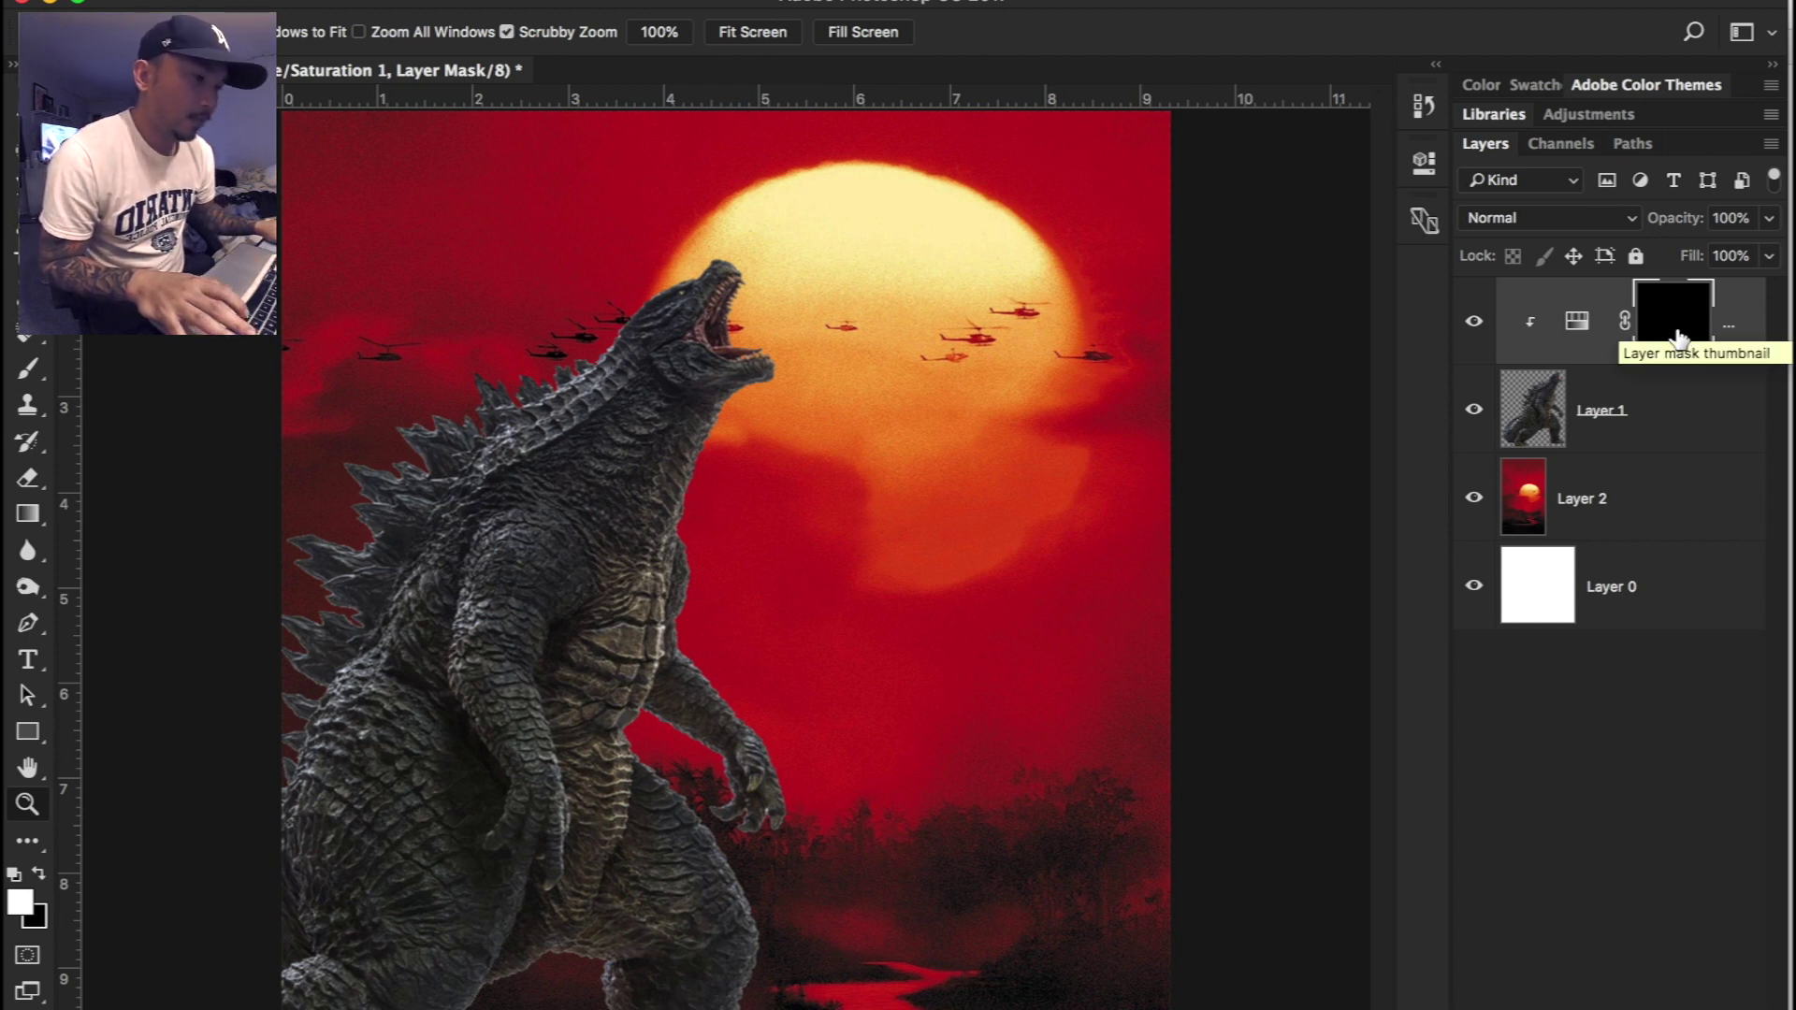
{"action": "key", "text": "super+i"}
{"action": "key", "text": "super+i"}
{"action": "key", "text": "super+i"}
{"action": "key", "text": "super+i"}
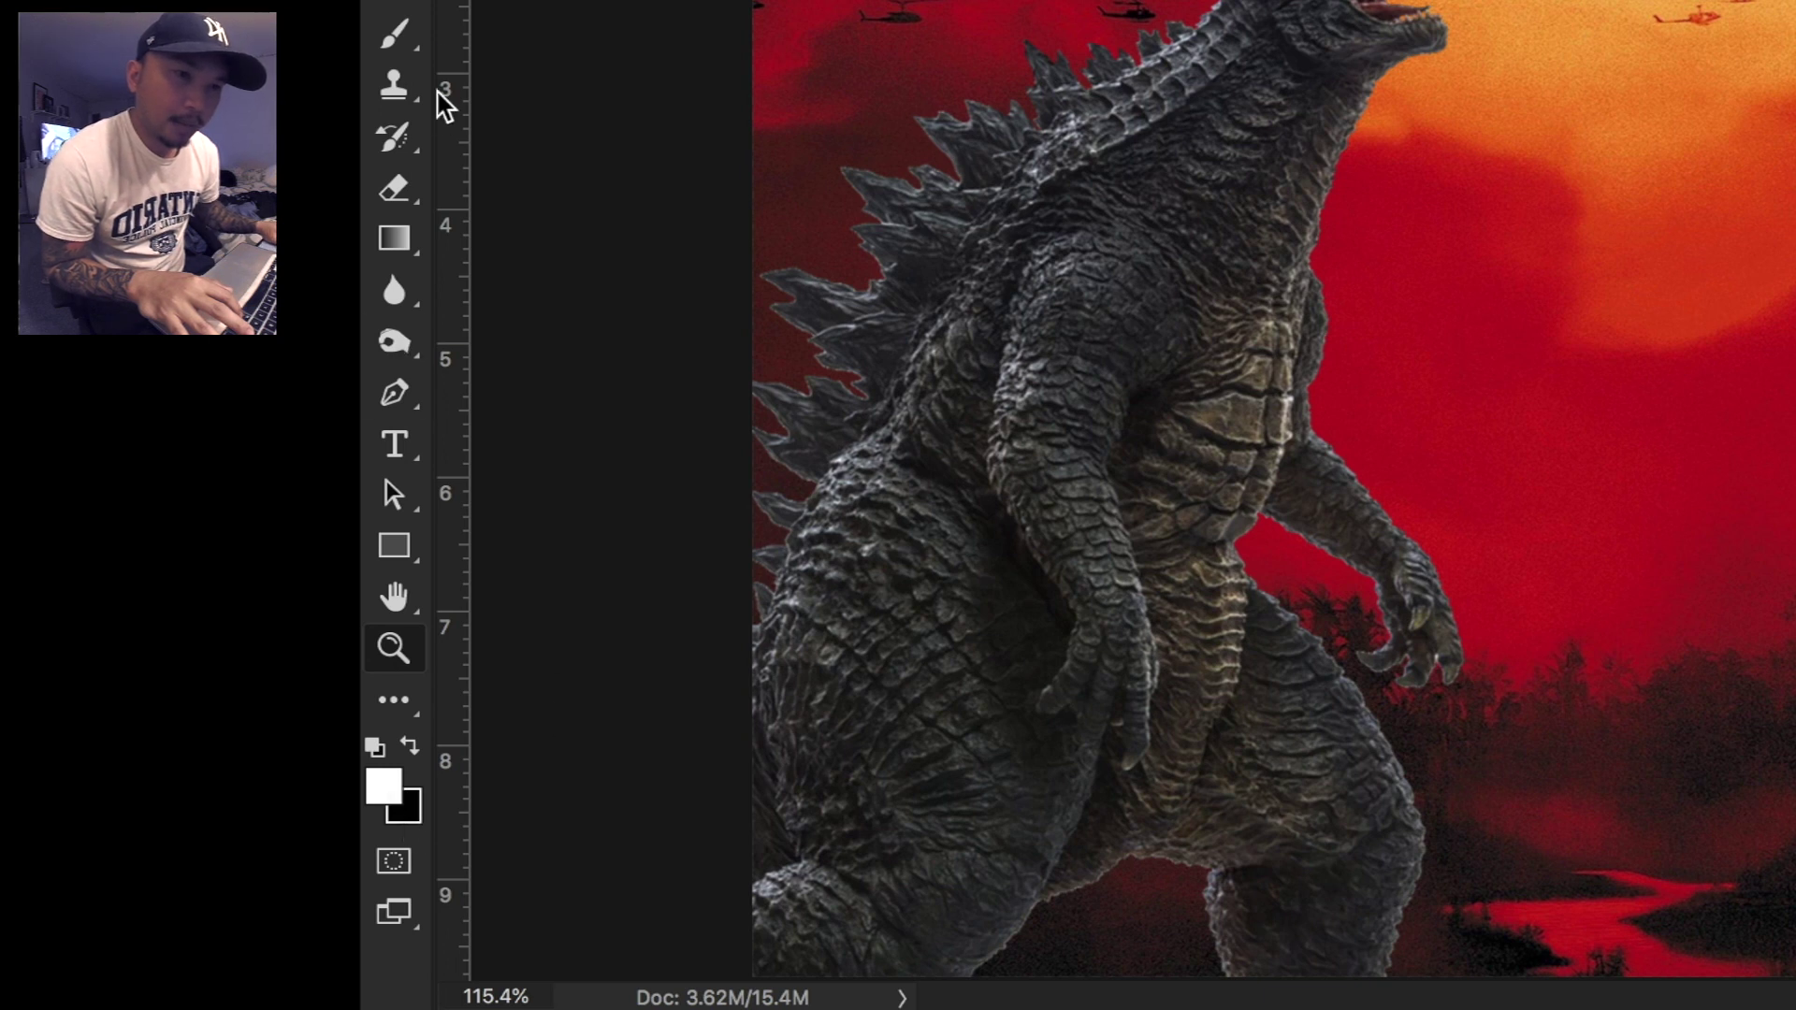
Step: Paint white on the mask over Godzilla's chest with the Brush tool, and paint part of it back with black
{"action": "left_click", "coordinate": [402, 41]}
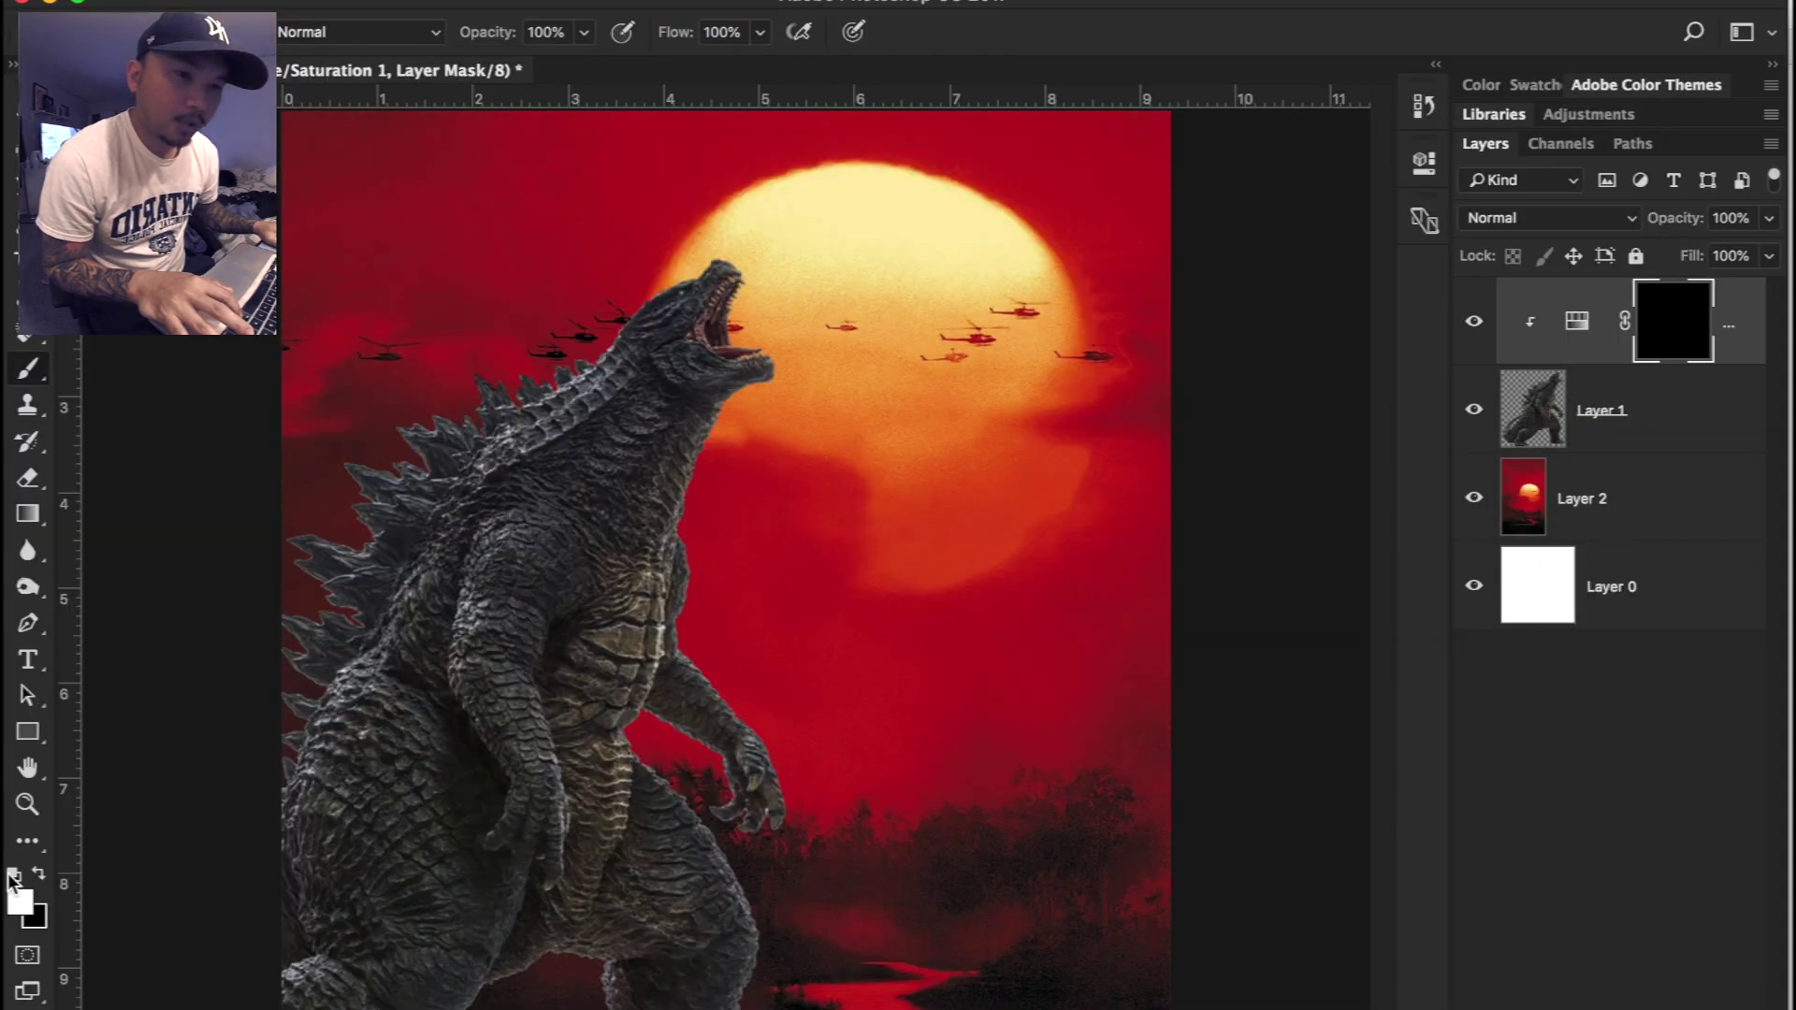
{"action": "left_click_drag", "start_coordinate": [1306, 140], "coordinate": [1262, 421]}
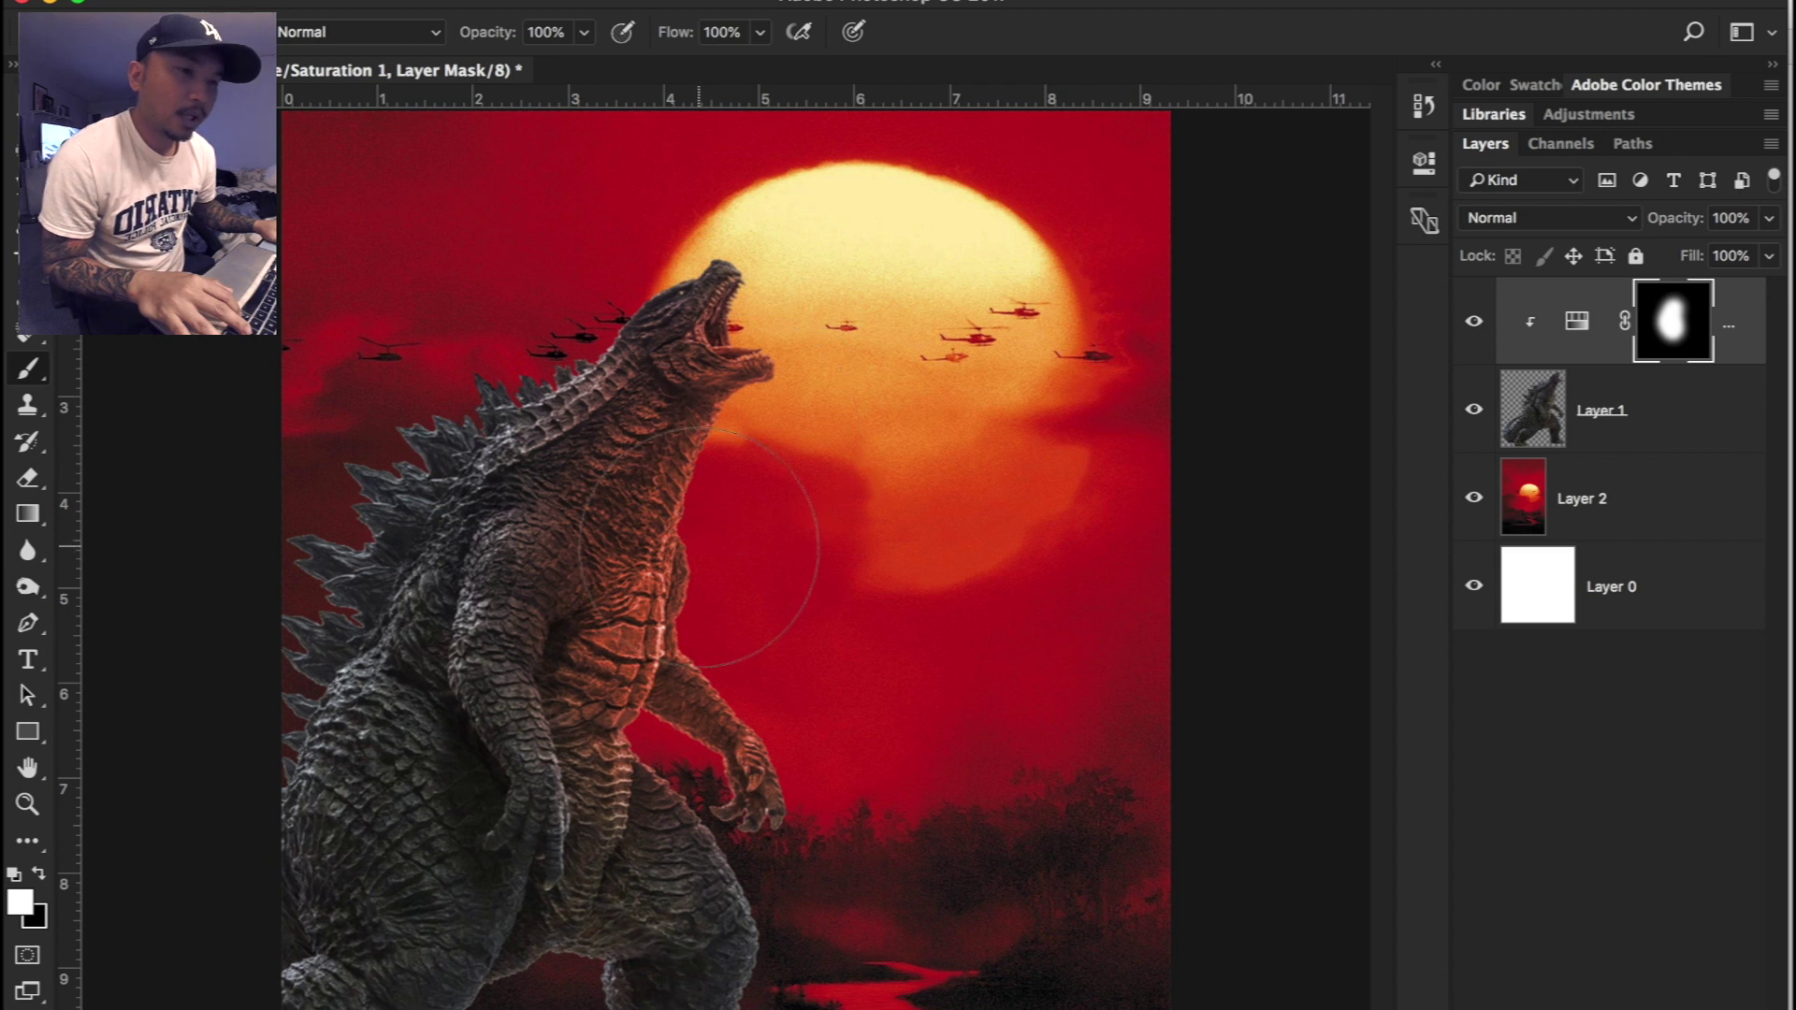
{"action": "left_click_drag", "start_coordinate": [733, 739], "coordinate": [805, 636]}
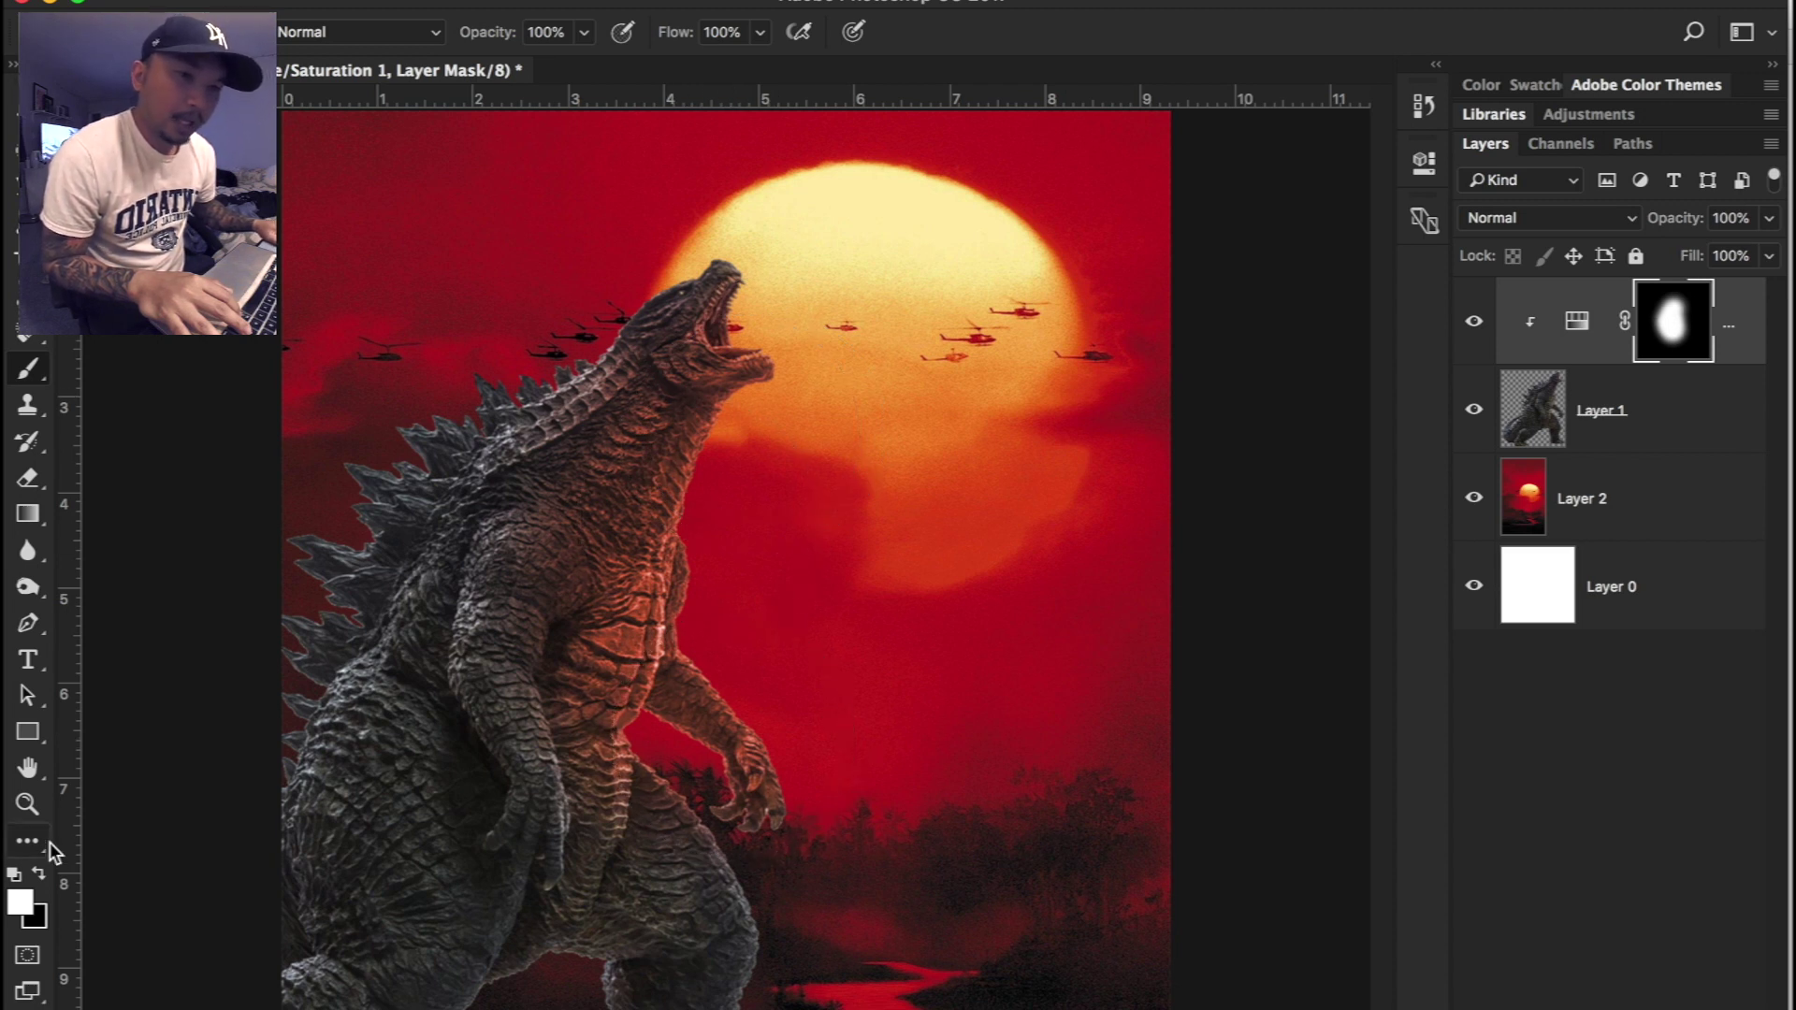
{"action": "left_click", "coordinate": [38, 873]}
{"action": "mouse_move", "coordinate": [636, 595]}
{"action": "left_mouse_down"}
{"action": "mouse_move", "coordinate": [654, 586]}
{"action": "mouse_move", "coordinate": [626, 580]}
{"action": "left_mouse_up"}
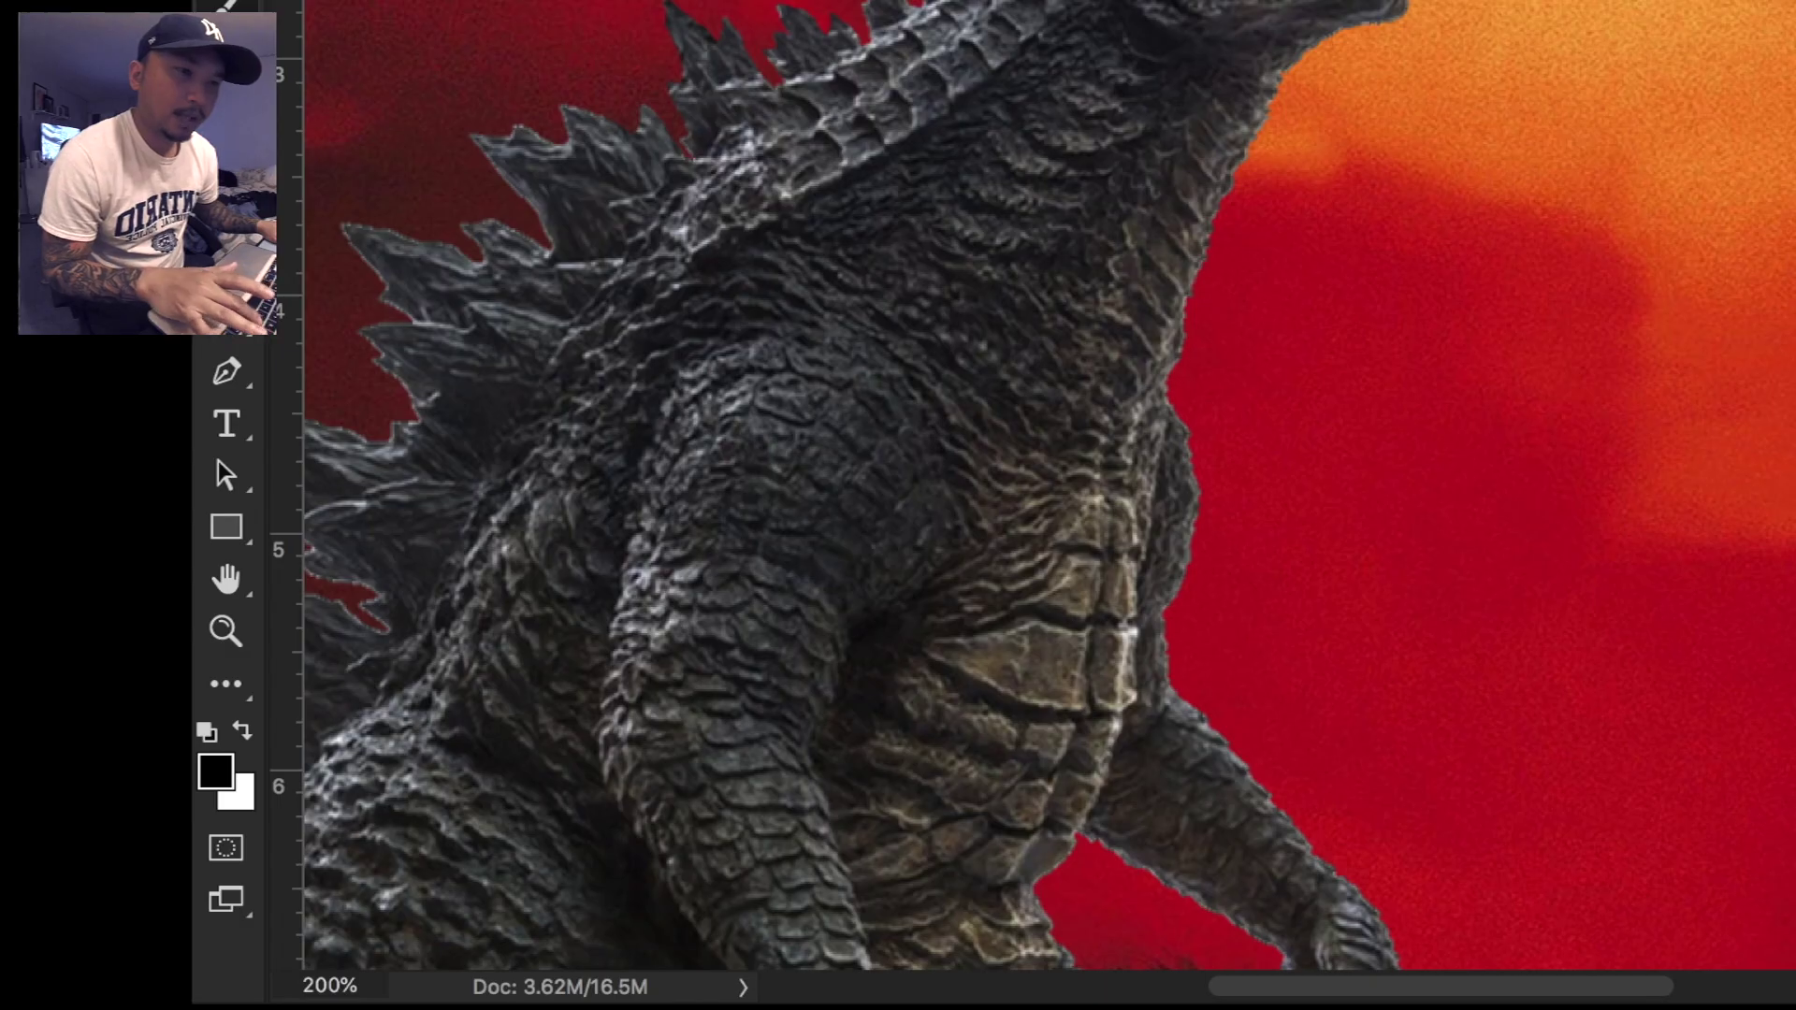
{"action": "key", "text": "x"}
{"action": "key", "text": "x"}
{"action": "key", "text": "x"}
{"action": "key", "text": "x"}
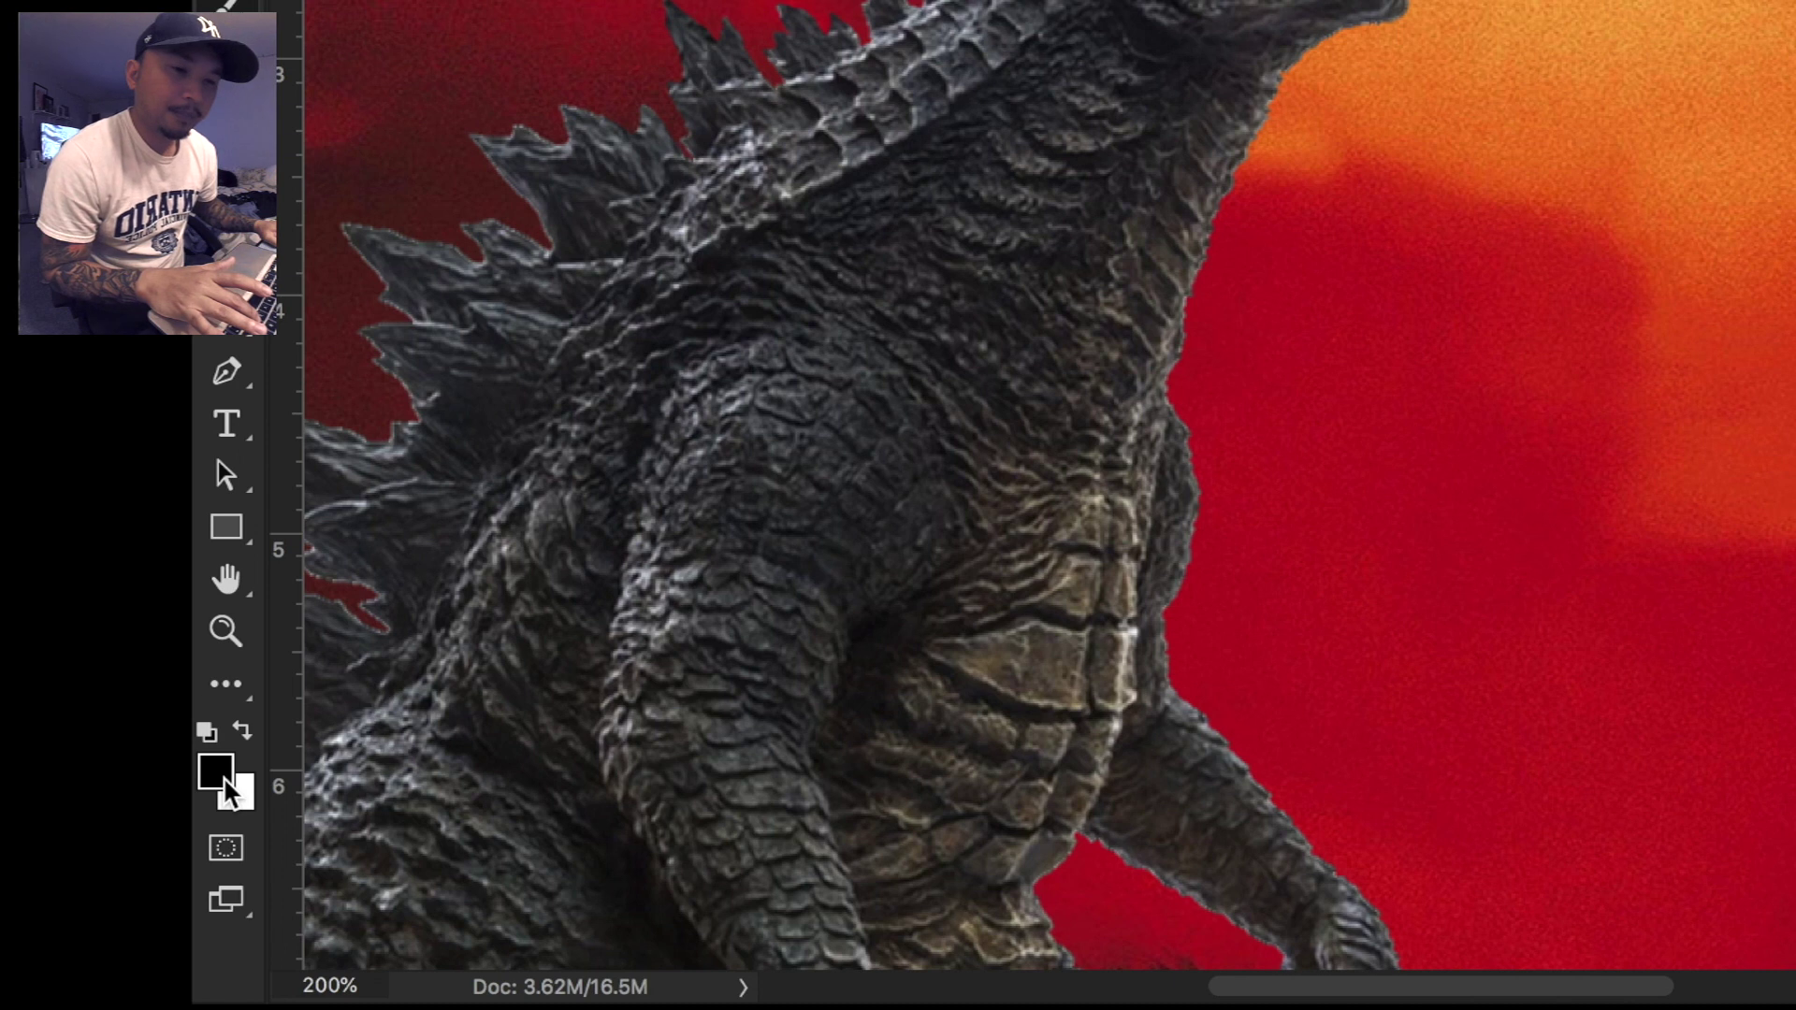
{"action": "key", "text": "x"}
{"action": "key", "text": "x"}
{"action": "key", "text": "x"}
{"action": "key", "text": "x"}
{"action": "key", "text": "x"}
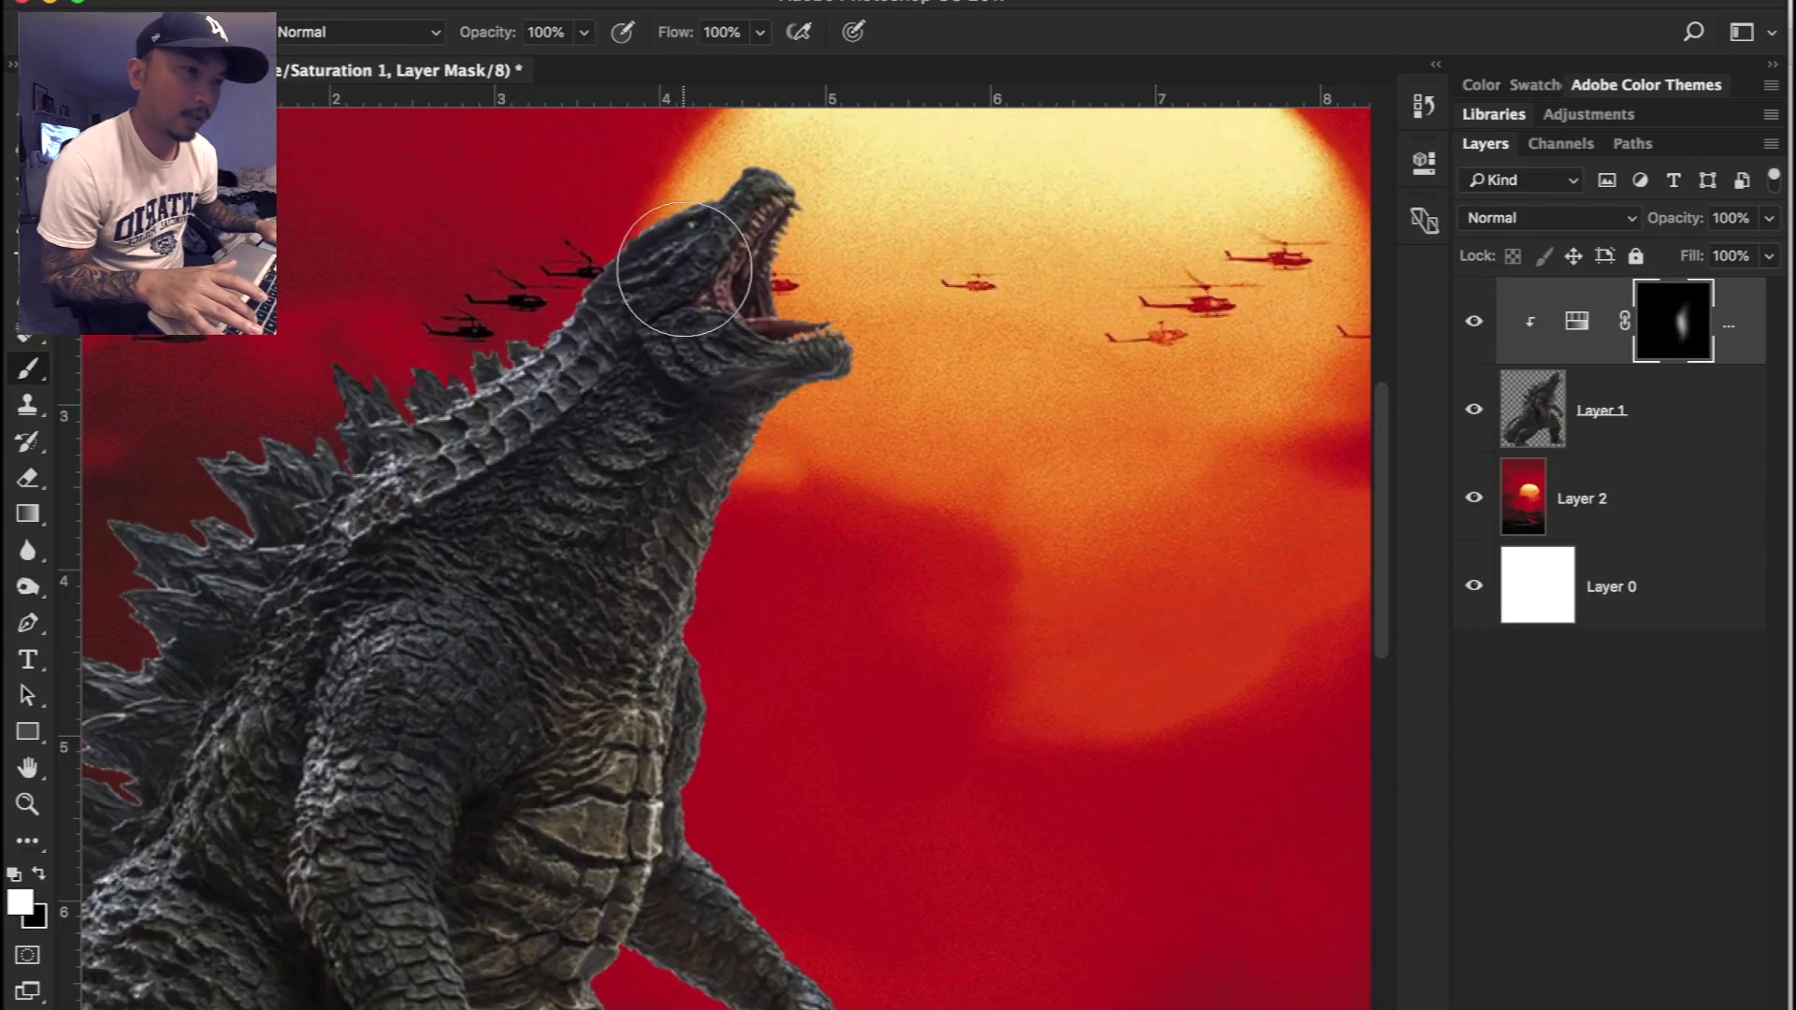
{"action": "key", "text": "x"}
{"action": "key", "text": "x"}
Step: Try painting on the mask along Godzilla's head, neck and chest, and step back through the strokes
{"action": "mouse_move", "coordinate": [651, 241]}
{"action": "left_mouse_down"}
{"action": "mouse_move", "coordinate": [764, 223]}
{"action": "mouse_move", "coordinate": [724, 246]}
{"action": "mouse_move", "coordinate": [786, 286]}
{"action": "left_mouse_up"}
{"action": "key", "text": "x"}
{"action": "key", "text": "x"}
{"action": "key", "text": "super+alt+z"}
{"action": "key", "text": "super+alt+z"}
{"action": "left_click_drag", "start_coordinate": [774, 404], "coordinate": [653, 651]}
{"action": "scroll", "coordinate": [653, 646], "scroll_direction": "down", "scroll_amount": 5}
{"action": "mouse_move", "coordinate": [647, 412]}
{"action": "left_mouse_down"}
{"action": "mouse_move", "coordinate": [701, 558]}
{"action": "mouse_move", "coordinate": [784, 685]}
{"action": "left_mouse_up"}
{"action": "scroll", "coordinate": [921, 767], "scroll_direction": "up", "scroll_amount": 5}
{"action": "left_click", "coordinate": [1609, 409]}
{"action": "left_click", "coordinate": [1574, 351]}
{"action": "key", "text": "super+alt+z"}
{"action": "key", "text": "super+alt+z"}
{"action": "key", "text": "super+alt+z"}
{"action": "key", "text": "super+alt+z"}
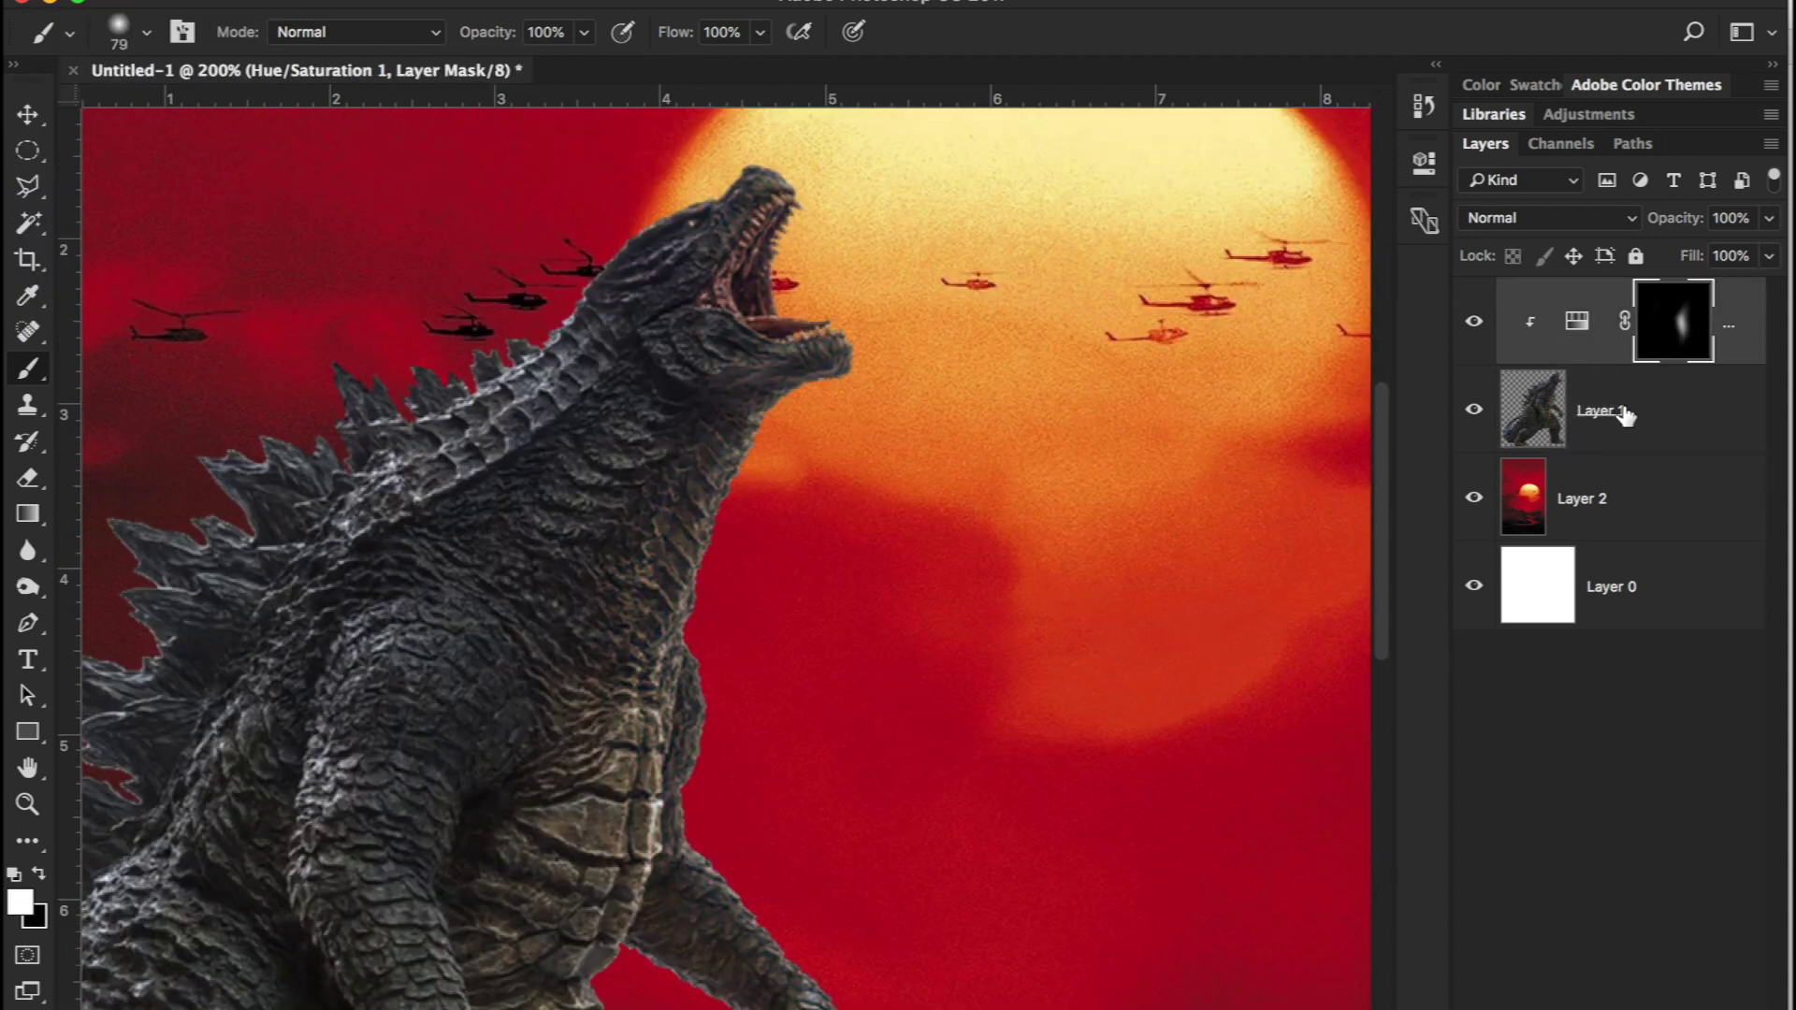
Step: Fill the Hue/Saturation layer's mask with white and lower the layer's opacity to 55%
{"action": "key", "text": "alt+BackSpace"}
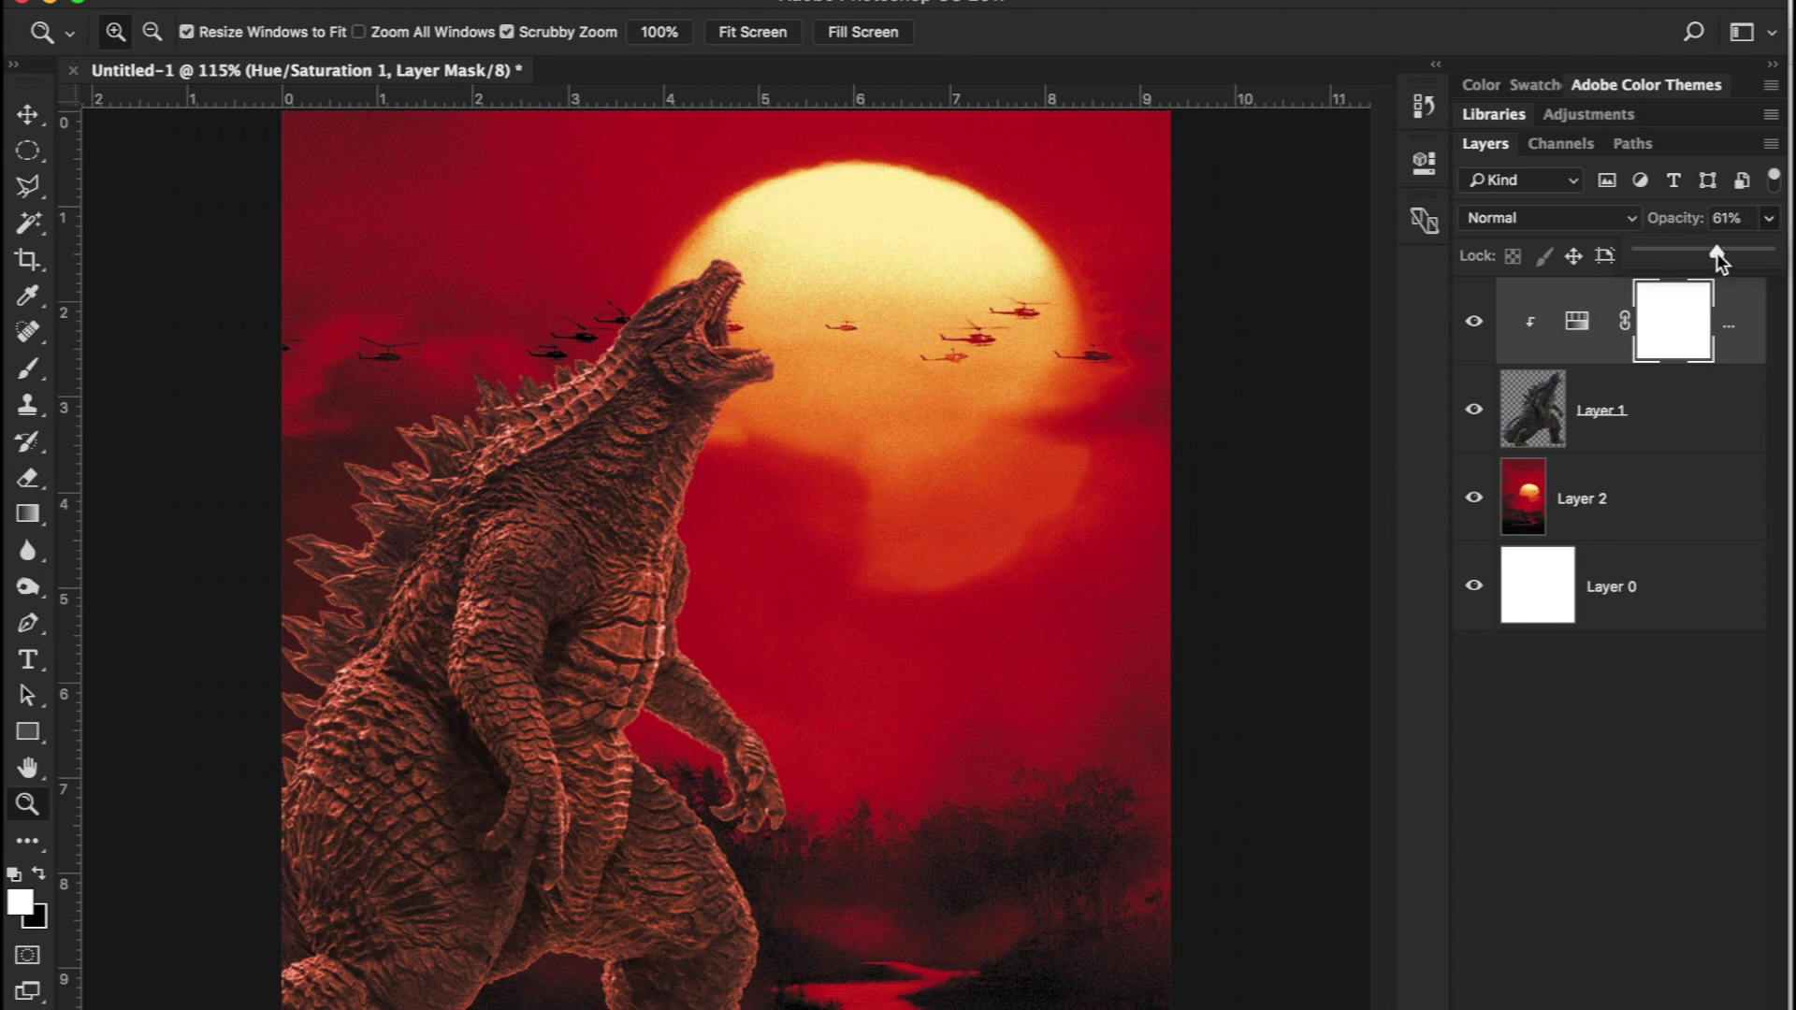
{"action": "left_click", "coordinate": [1708, 251]}
Step: Retune the Hue/Saturation adjustment by shifting its hue to teal, adjusting the saturation and lowering the lightness
{"action": "double_click", "coordinate": [1588, 327]}
{"action": "left_click_drag", "start_coordinate": [1030, 324], "coordinate": [1061, 378]}
{"action": "left_click_drag", "start_coordinate": [1223, 430], "coordinate": [1077, 431]}
{"action": "left_click_drag", "start_coordinate": [1061, 378], "coordinate": [1082, 379]}
{"action": "left_click_drag", "start_coordinate": [1226, 325], "coordinate": [1010, 324]}
{"action": "left_click_drag", "start_coordinate": [1082, 380], "coordinate": [1170, 380]}
{"action": "left_click_drag", "start_coordinate": [1077, 433], "coordinate": [1131, 433]}
{"action": "left_click_drag", "start_coordinate": [1021, 325], "coordinate": [1172, 327]}
{"action": "left_click_drag", "start_coordinate": [1131, 434], "coordinate": [1059, 436]}
Step: Duplicate the Hue/Saturation adjustment layer, keeping the copy clipped to Godzilla's layer
{"action": "left_click", "coordinate": [1576, 349]}
{"action": "left_click_drag", "start_coordinate": [1576, 349], "coordinate": [1571, 365], "text": "alt"}
{"action": "right_click", "coordinate": [1671, 322]}
{"action": "left_click", "coordinate": [1581, 367]}
{"action": "right_click", "coordinate": [1654, 329]}
{"action": "left_click", "coordinate": [1666, 430]}
{"action": "key", "text": "super+z"}
Step: Set the duplicated Hue/Saturation adjustment to hue 0, saturation 73 and lightness +22
{"action": "double_click", "coordinate": [1578, 325]}
{"action": "left_click_drag", "start_coordinate": [1172, 326], "coordinate": [1017, 327]}
{"action": "left_click_drag", "start_coordinate": [1059, 433], "coordinate": [1221, 433]}
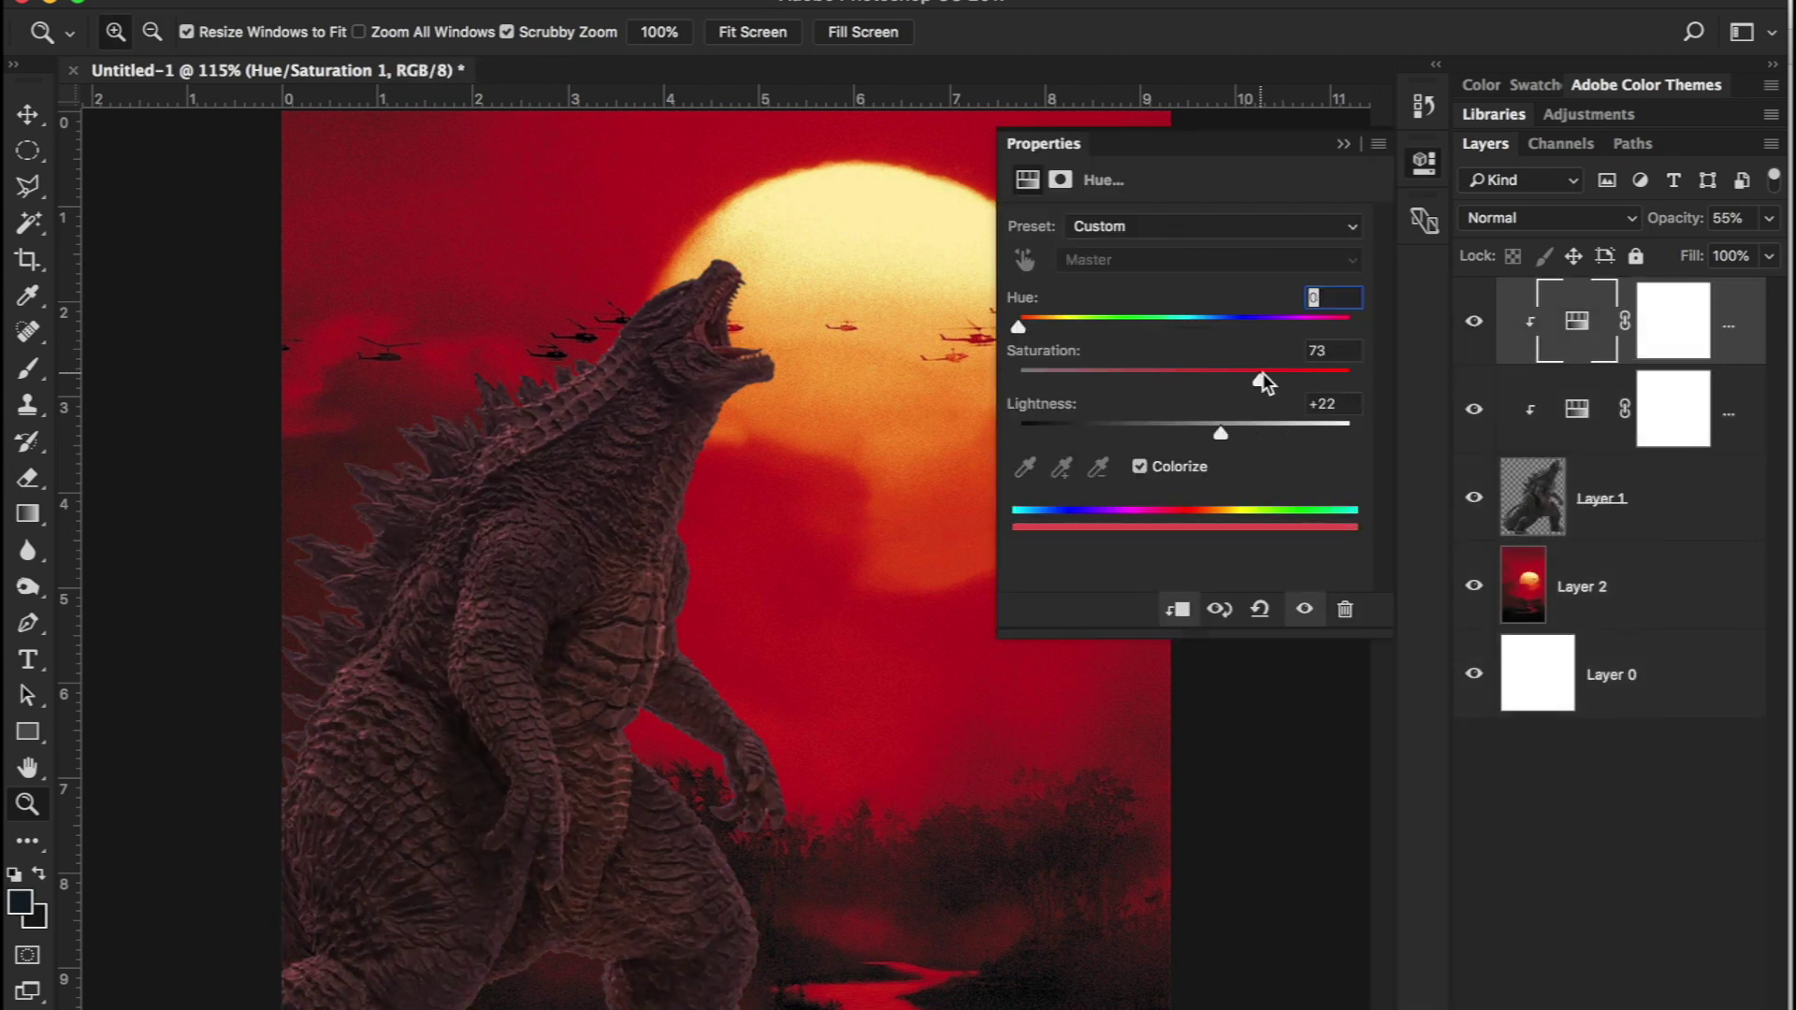
Step: Set the Underlying Layer shadow split to 0 / 85 in the top Hue/Saturation layer's blending options
{"action": "right_click", "coordinate": [1679, 345]}
{"action": "left_click", "coordinate": [1272, 345]}
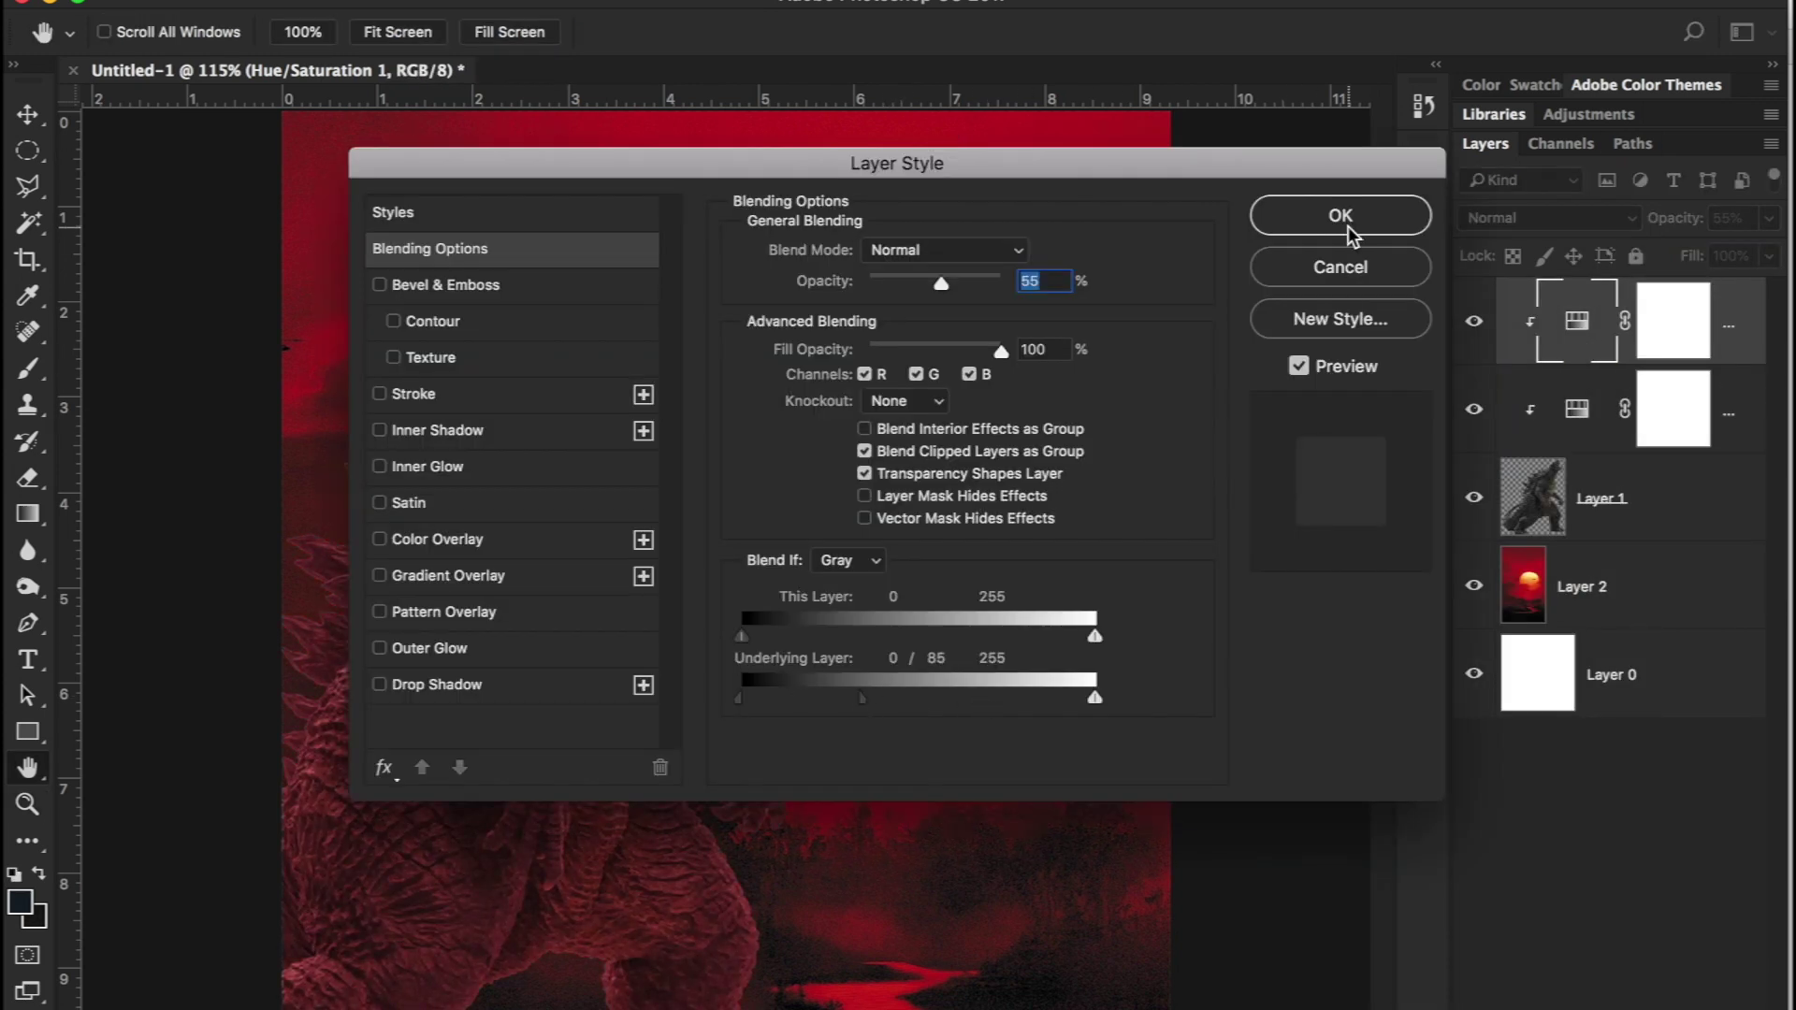
{"action": "left_click", "coordinate": [1353, 236]}
Step: Invert the top Hue/Saturation layer's mask to black, then test a brush stroke on Godzilla's neck and undo it
{"action": "left_click", "coordinate": [1689, 337]}
{"action": "key", "text": "super+i"}
{"action": "key", "text": "b"}
{"action": "left_click_drag", "start_coordinate": [681, 393], "coordinate": [650, 463]}
{"action": "key", "text": "super+z"}
Step: Enlarge the brush and paint white on the mask from Godzilla's jaw down the neck to the chest
{"action": "key", "text": "z"}
{"action": "left_click", "coordinate": [669, 464]}
{"action": "key", "text": "b"}
{"action": "left_click", "coordinate": [738, 362]}
{"action": "right_click", "coordinate": [740, 422]}
{"action": "left_click_drag", "start_coordinate": [950, 494], "coordinate": [978, 494]}
{"action": "left_click_drag", "start_coordinate": [748, 327], "coordinate": [691, 602]}
Step: Lower the brush opacity to 36% and paint white on the mask over Godzilla's belly, legs, upper body and arm
{"action": "left_click_drag", "start_coordinate": [585, 36], "coordinate": [526, 58]}
{"action": "mouse_move", "coordinate": [533, 734]}
{"action": "left_mouse_down"}
{"action": "mouse_move", "coordinate": [756, 228]}
{"action": "mouse_move", "coordinate": [532, 672]}
{"action": "mouse_move", "coordinate": [608, 804]}
{"action": "left_mouse_up"}
{"action": "scroll", "coordinate": [873, 674], "scroll_direction": "down", "scroll_amount": 5}
{"action": "left_click_drag", "start_coordinate": [830, 914], "coordinate": [599, 969]}
{"action": "scroll", "coordinate": [749, 541], "scroll_direction": "up", "scroll_amount": 5}
{"action": "scroll", "coordinate": [749, 541], "scroll_direction": "up", "scroll_amount": 3}
{"action": "left_click_drag", "start_coordinate": [599, 327], "coordinate": [609, 661]}
{"action": "scroll", "coordinate": [609, 661], "scroll_direction": "down", "scroll_amount": 3}
{"action": "left_click_drag", "start_coordinate": [468, 711], "coordinate": [421, 899]}
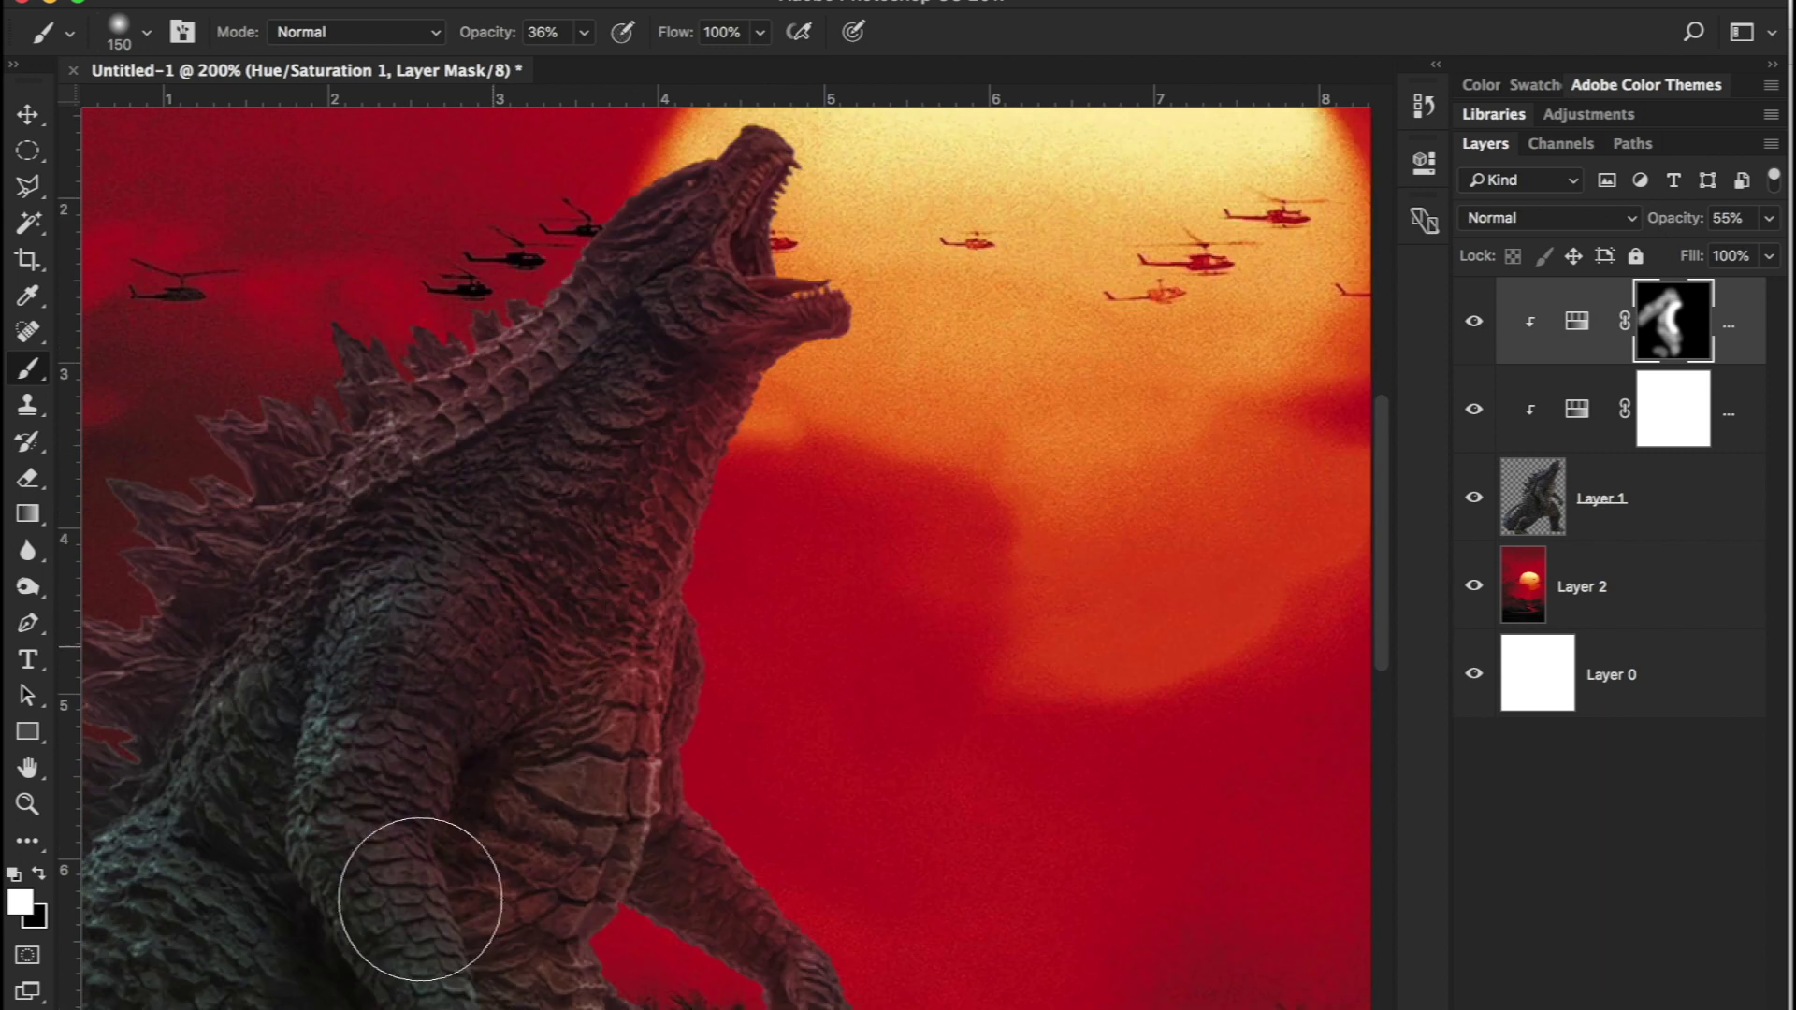
{"action": "scroll", "coordinate": [950, 420], "scroll_direction": "up", "scroll_amount": 4}
{"action": "right_click", "coordinate": [1204, 954]}
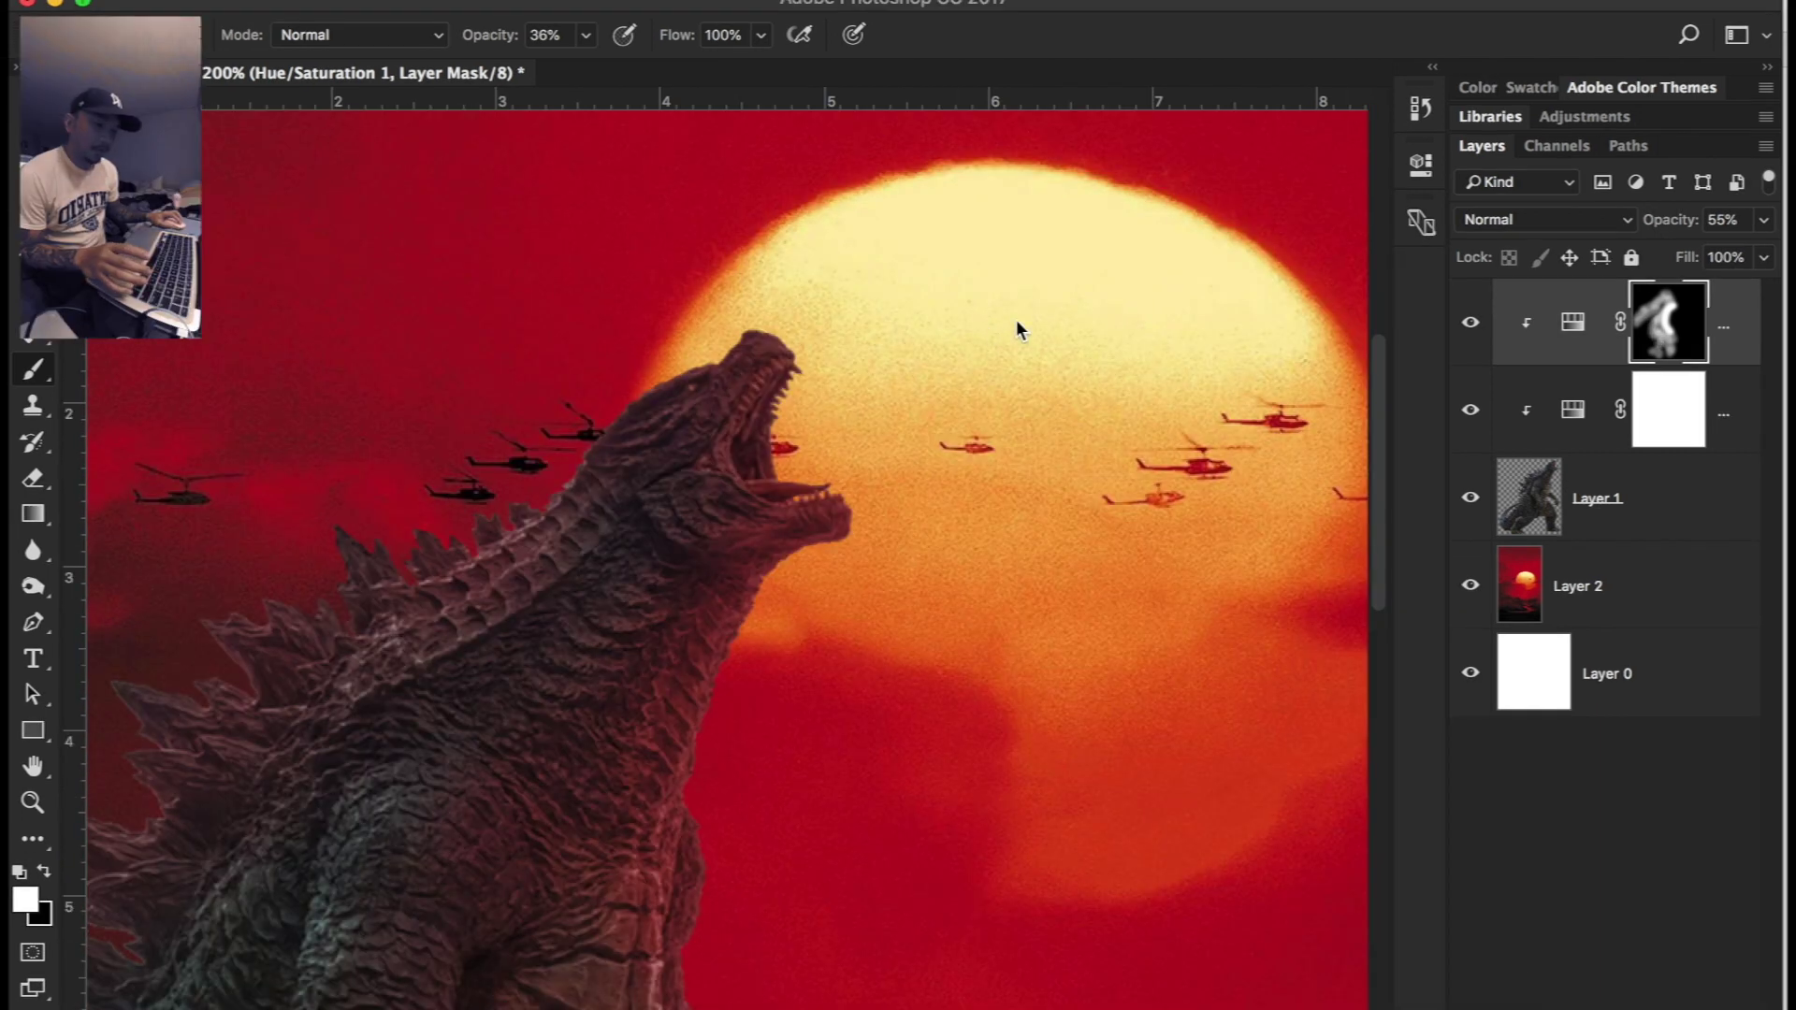
Step: Add another Hue/Saturation adjustment layer above the masked one and clip it to Godzilla's layer
{"action": "left_click", "coordinate": [1569, 432]}
{"action": "left_click", "coordinate": [1591, 350]}
{"action": "left_click", "coordinate": [1618, 1008]}
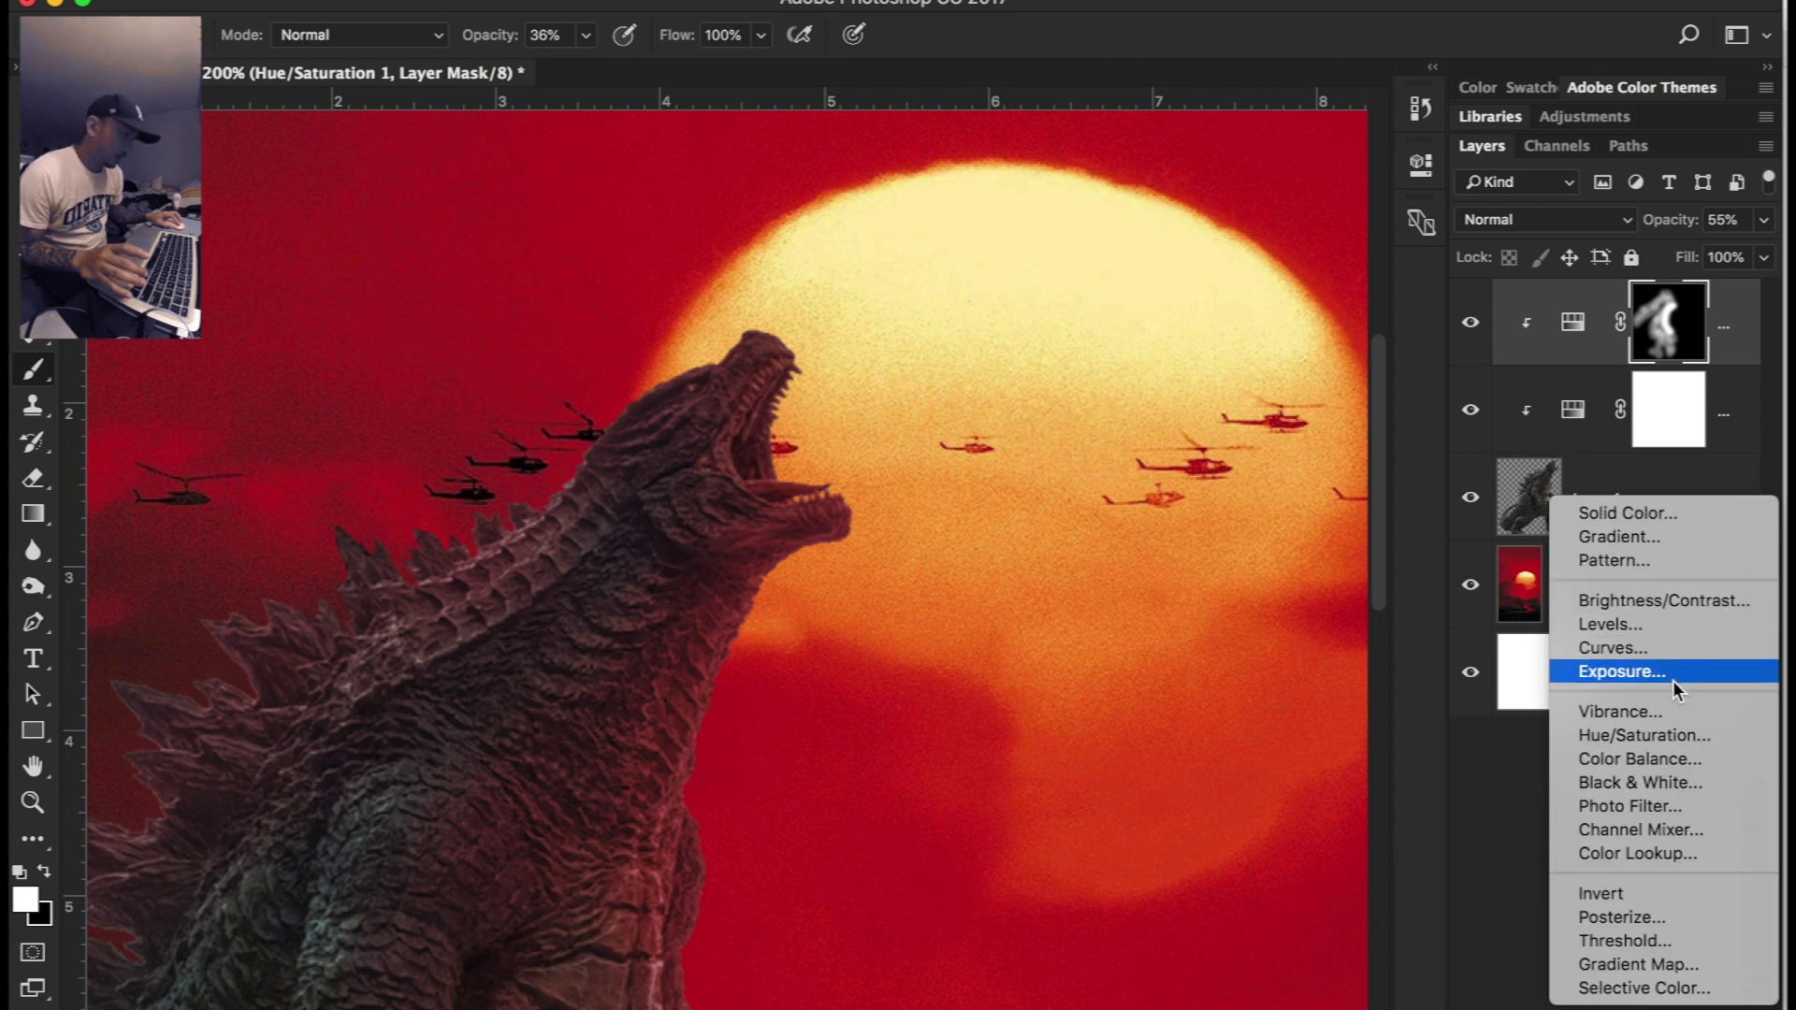
{"action": "left_click", "coordinate": [1654, 734]}
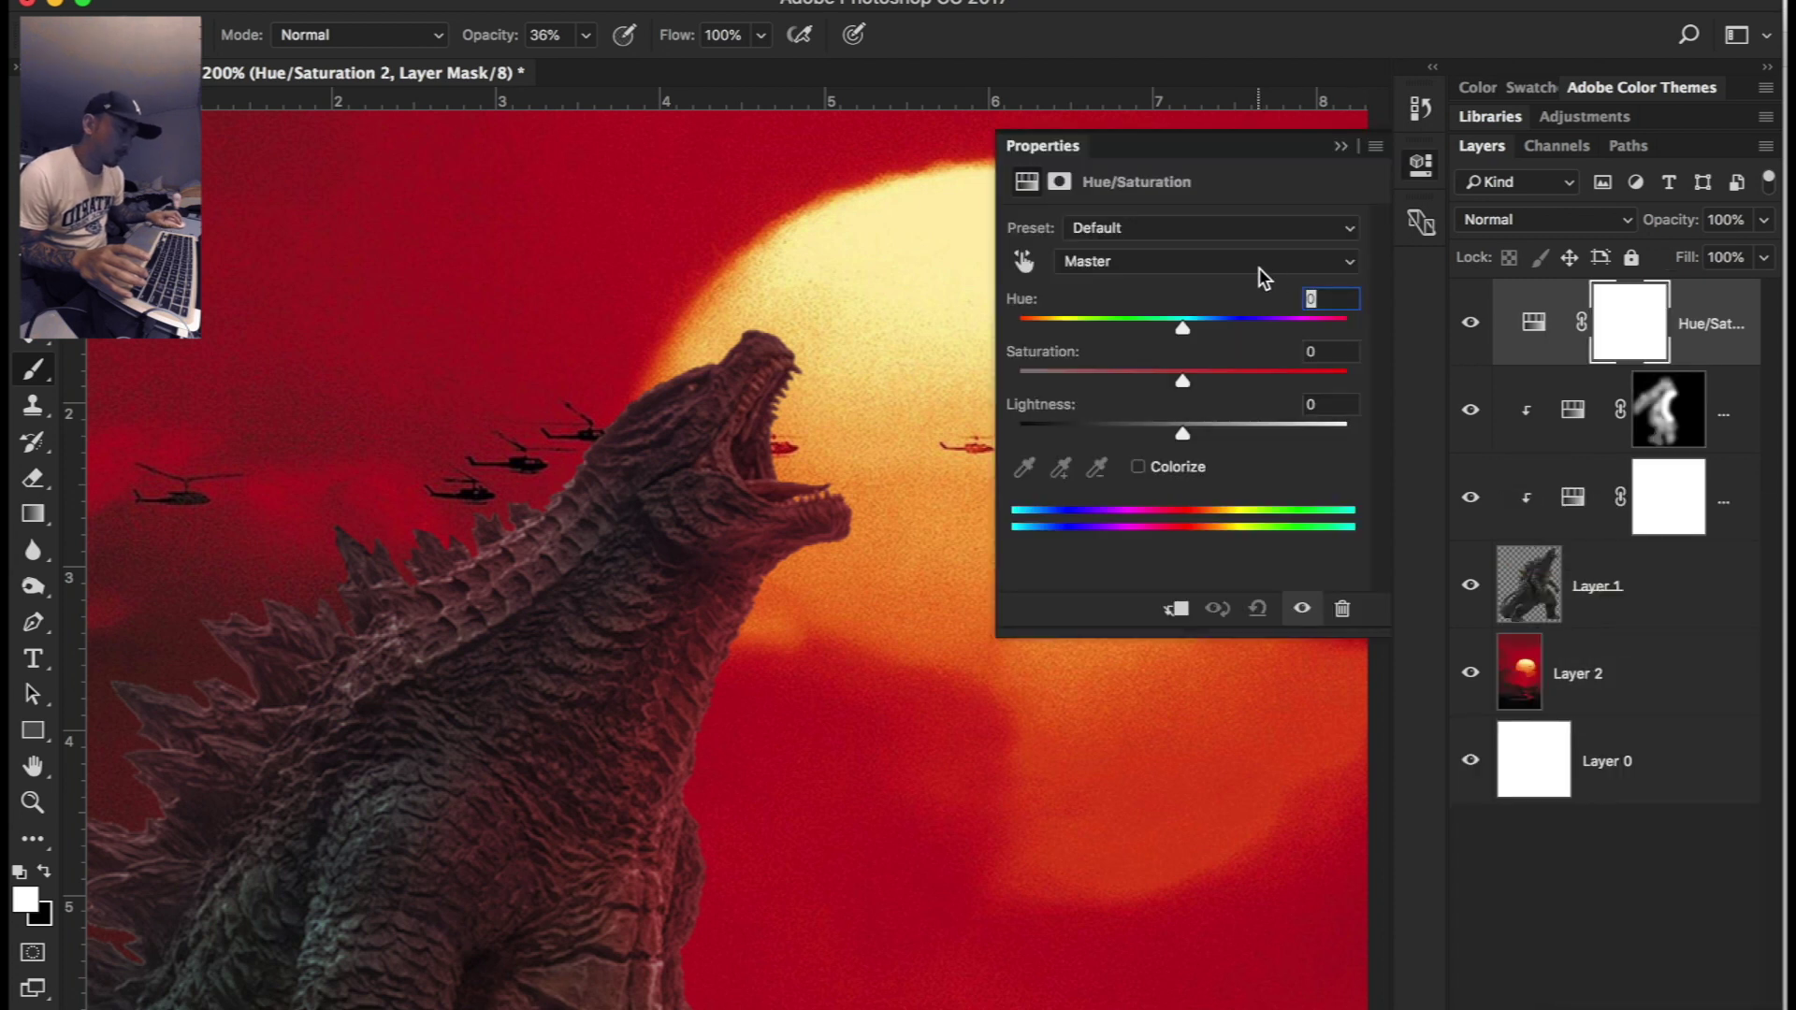
{"action": "left_click", "coordinate": [1528, 361], "text": "alt"}
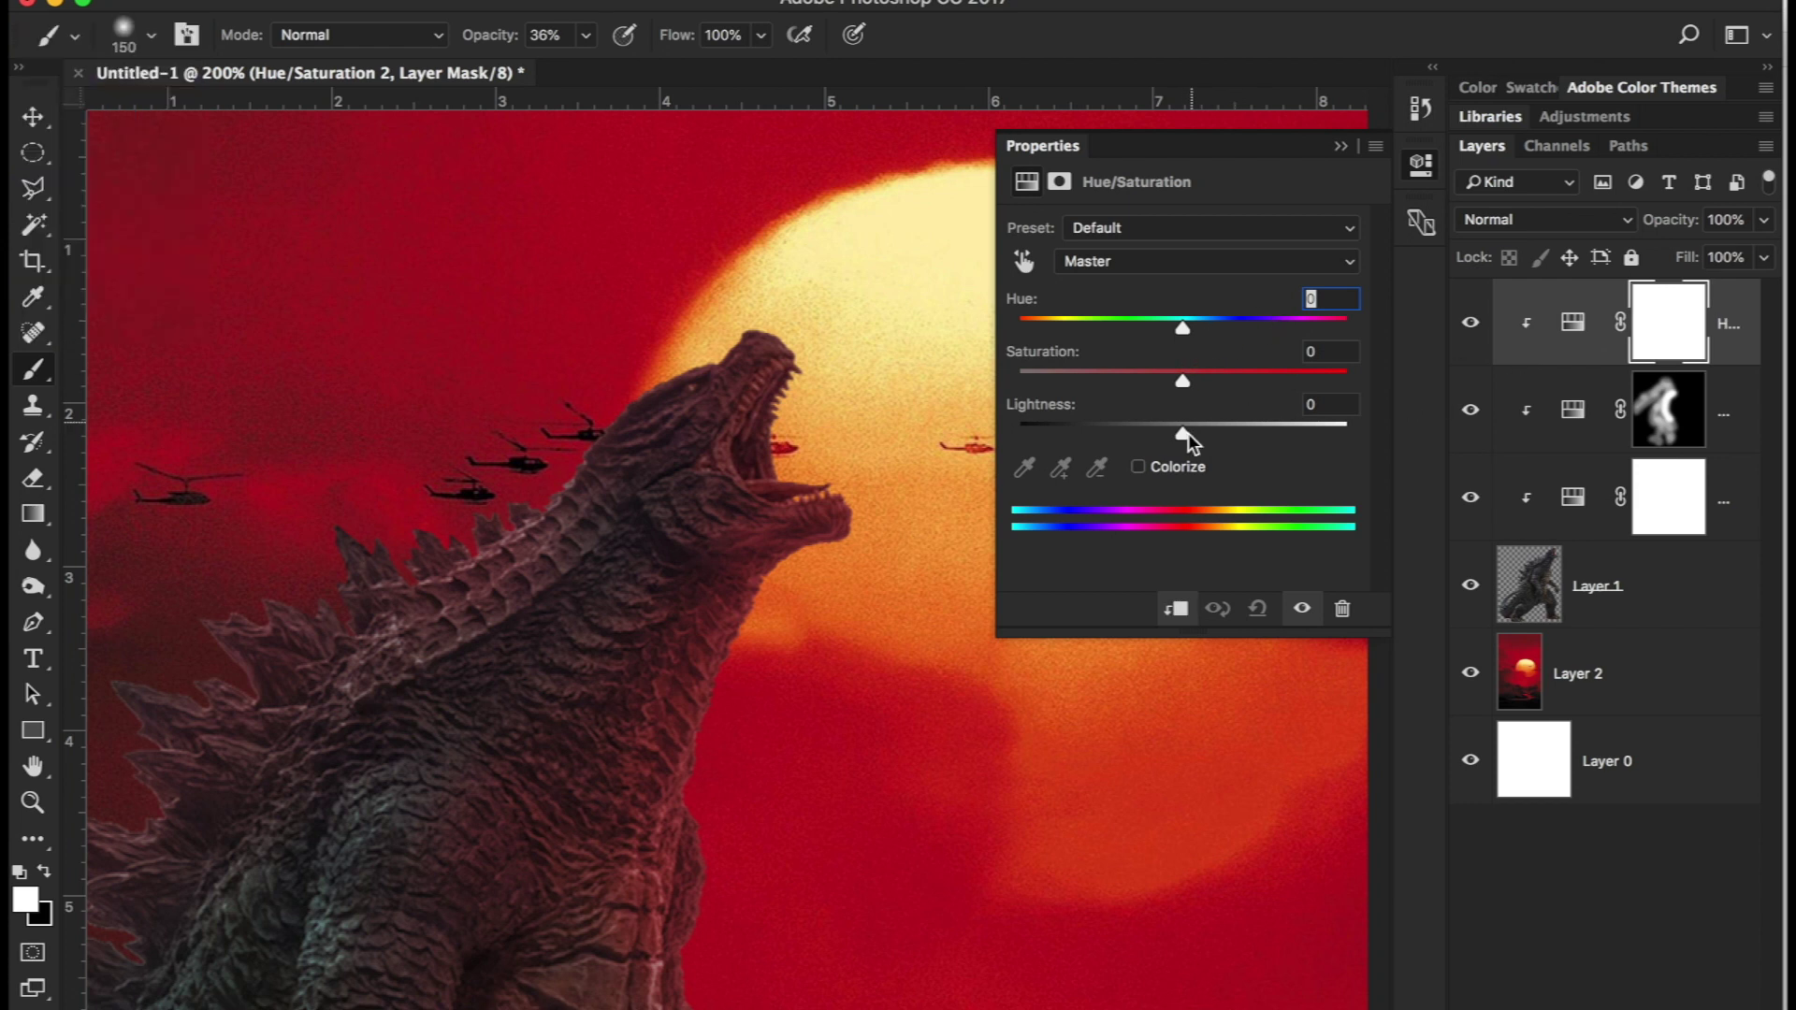
Step: Colorize the new Hue/Saturation adjustment with hue 36, saturation 79 and lightness +38
{"action": "left_click", "coordinate": [1138, 465]}
{"action": "left_click_drag", "start_coordinate": [1183, 434], "coordinate": [1261, 439]}
{"action": "left_click_drag", "start_coordinate": [1111, 382], "coordinate": [1228, 379]}
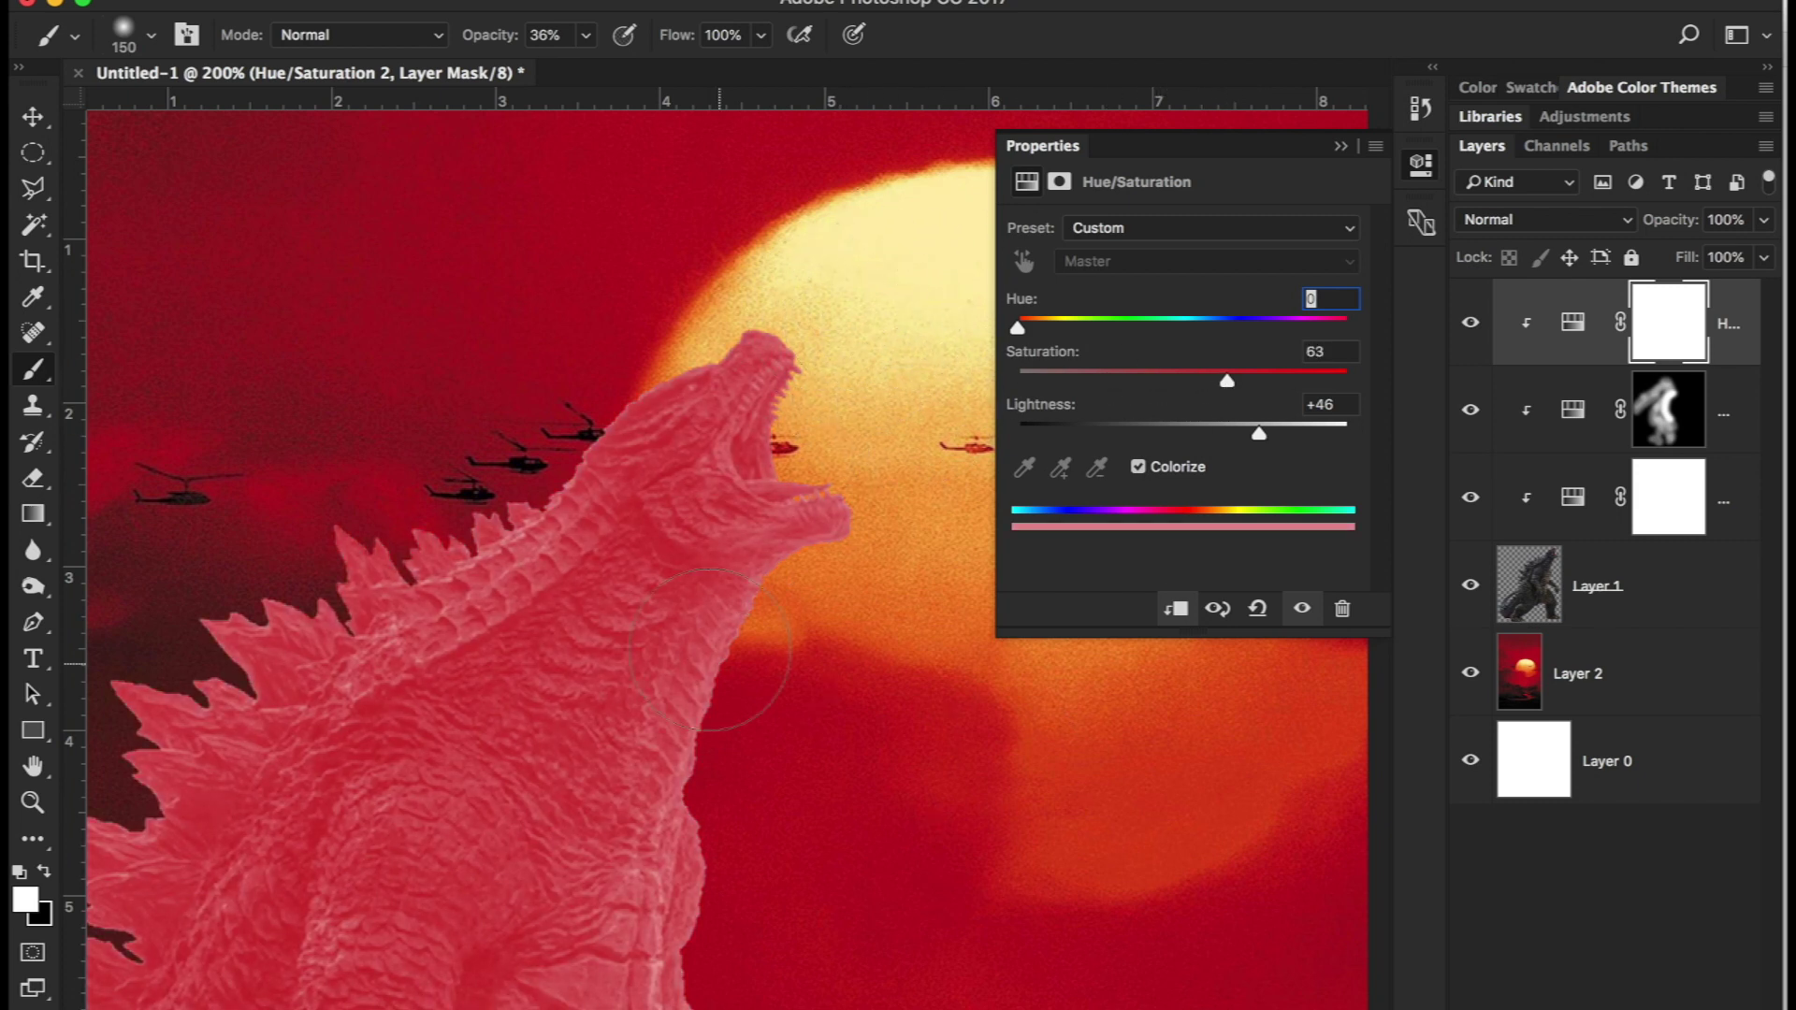
{"action": "left_click_drag", "start_coordinate": [1029, 328], "coordinate": [1051, 329]}
{"action": "left_click_drag", "start_coordinate": [1226, 381], "coordinate": [1291, 381]}
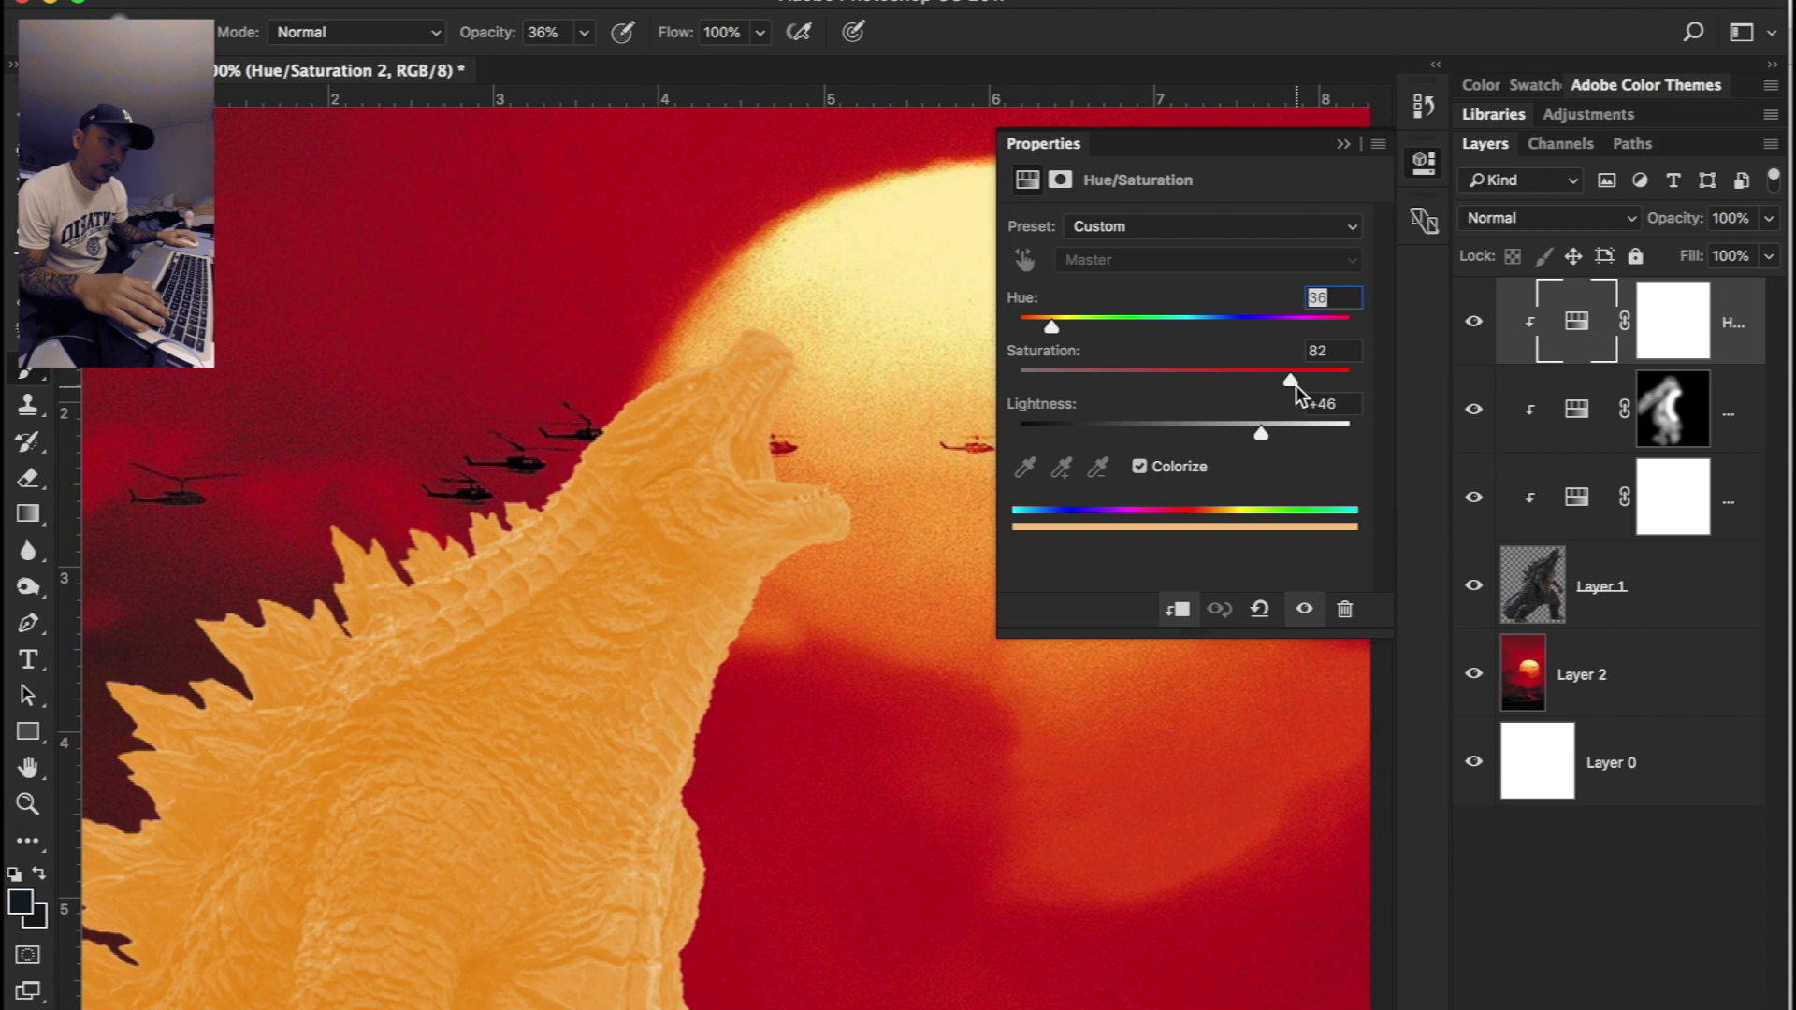
{"action": "left_click_drag", "start_coordinate": [1293, 384], "coordinate": [1294, 385]}
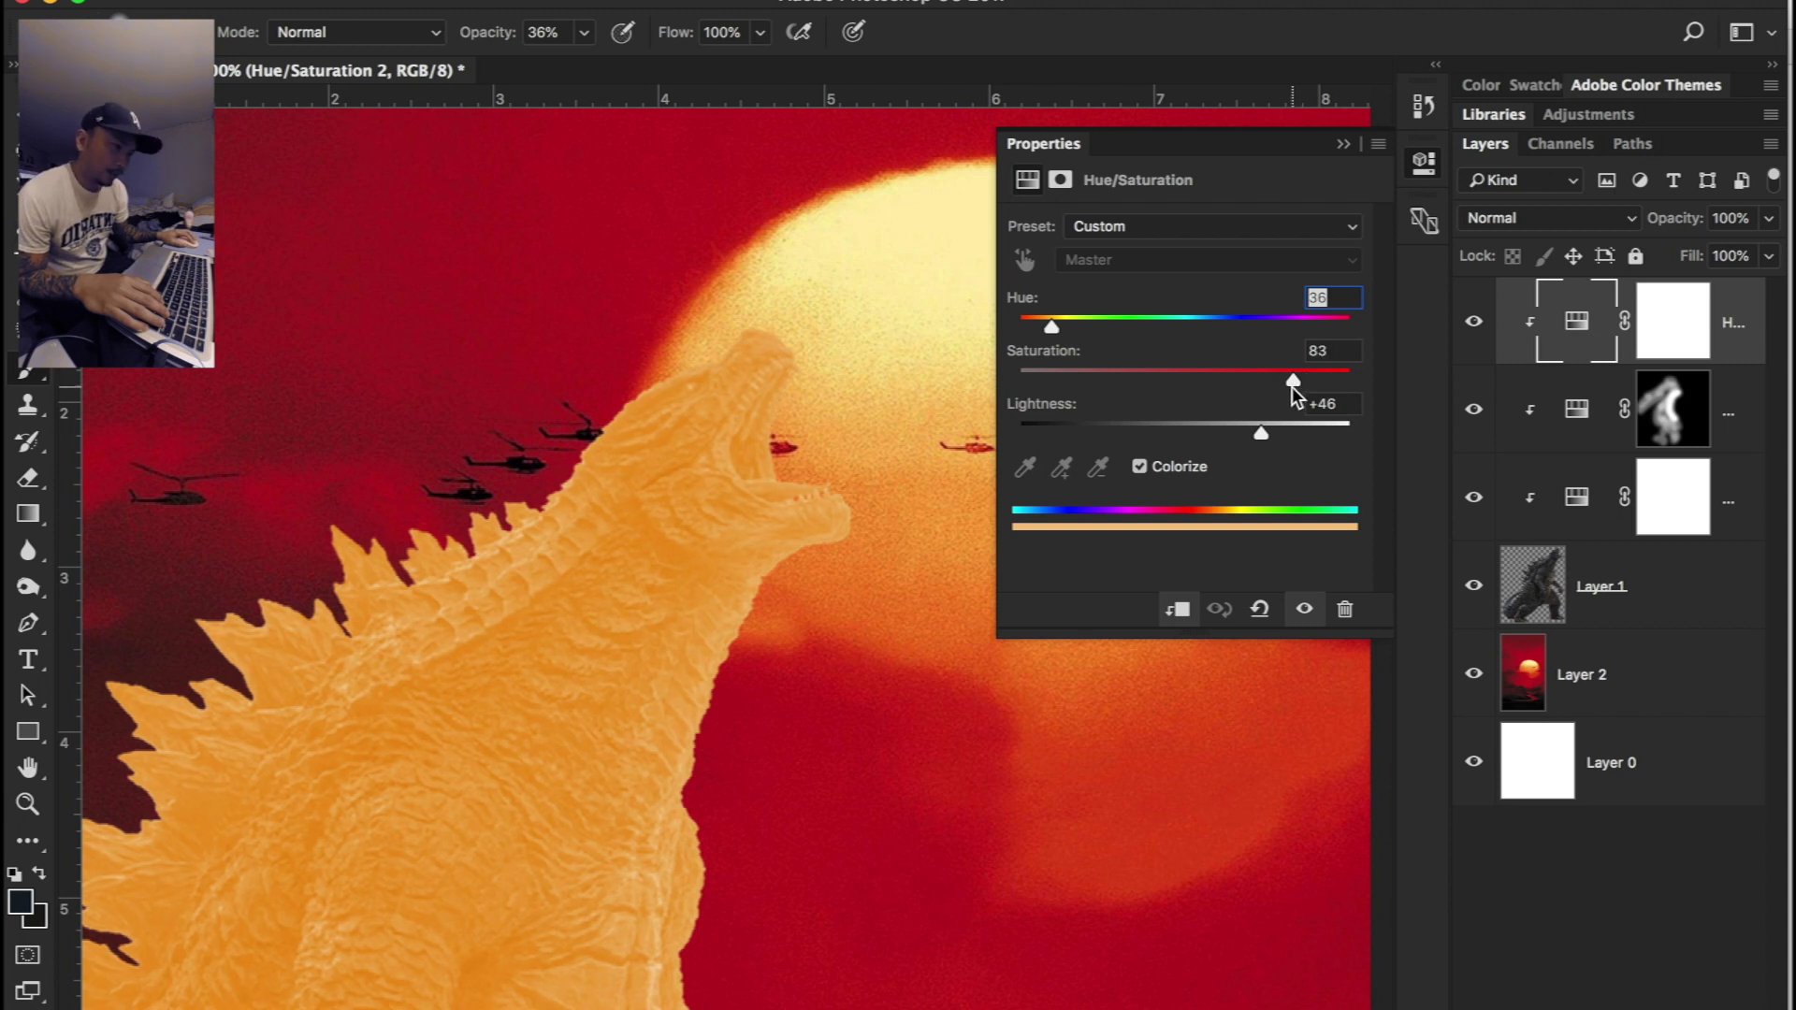
{"action": "left_click_drag", "start_coordinate": [1273, 383], "coordinate": [1282, 383]}
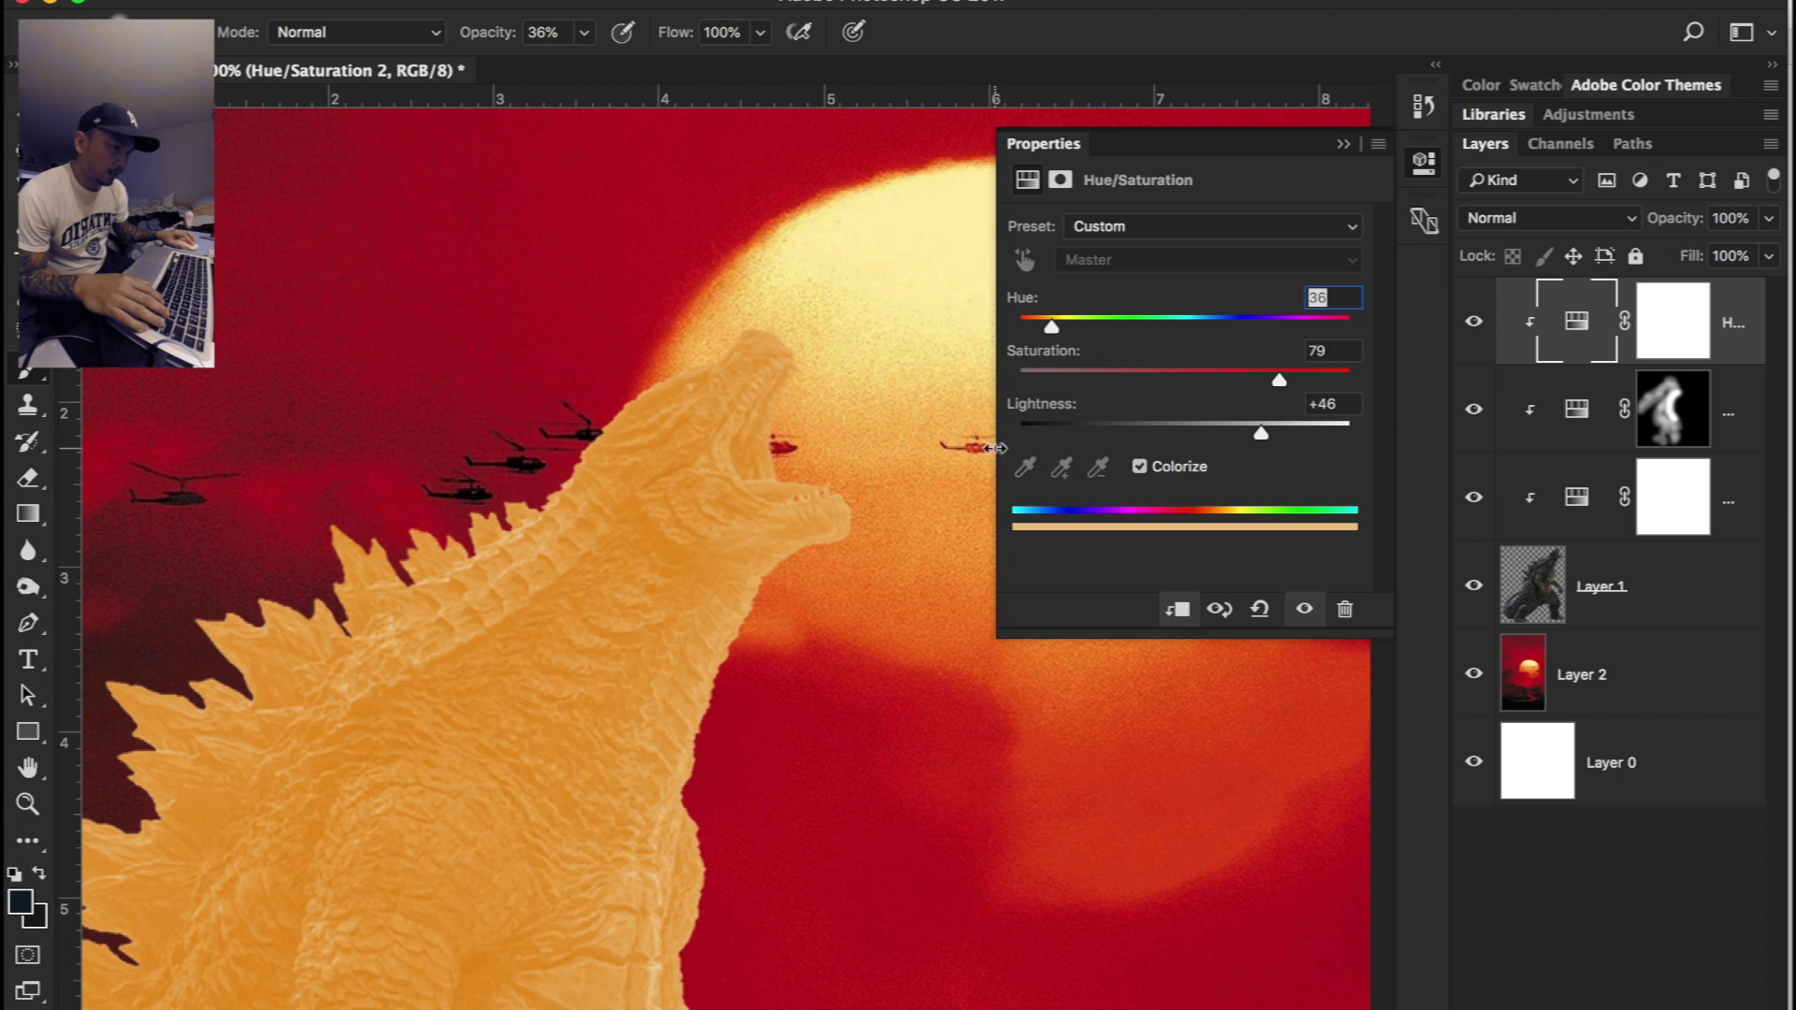
{"action": "mouse_move", "coordinate": [1263, 433]}
{"action": "left_mouse_down"}
{"action": "mouse_move", "coordinate": [1227, 435]}
{"action": "mouse_move", "coordinate": [1244, 436]}
{"action": "left_mouse_up"}
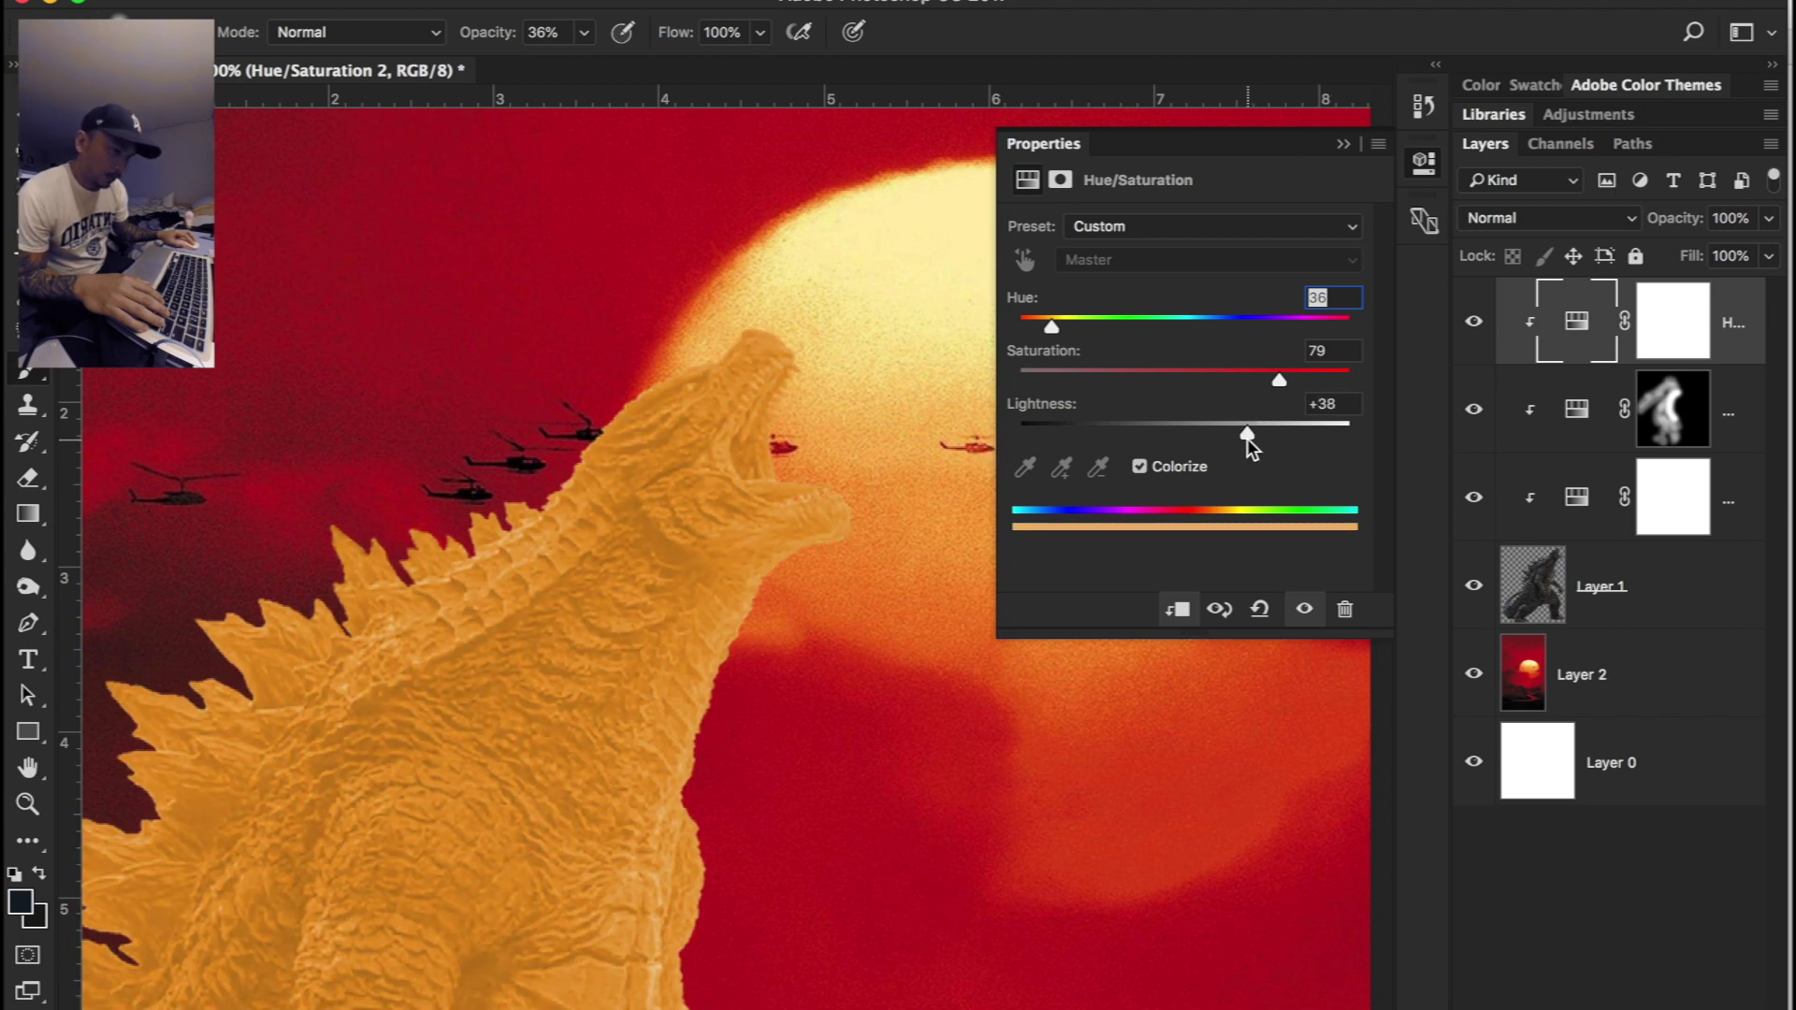
{"action": "left_click", "coordinate": [1344, 143]}
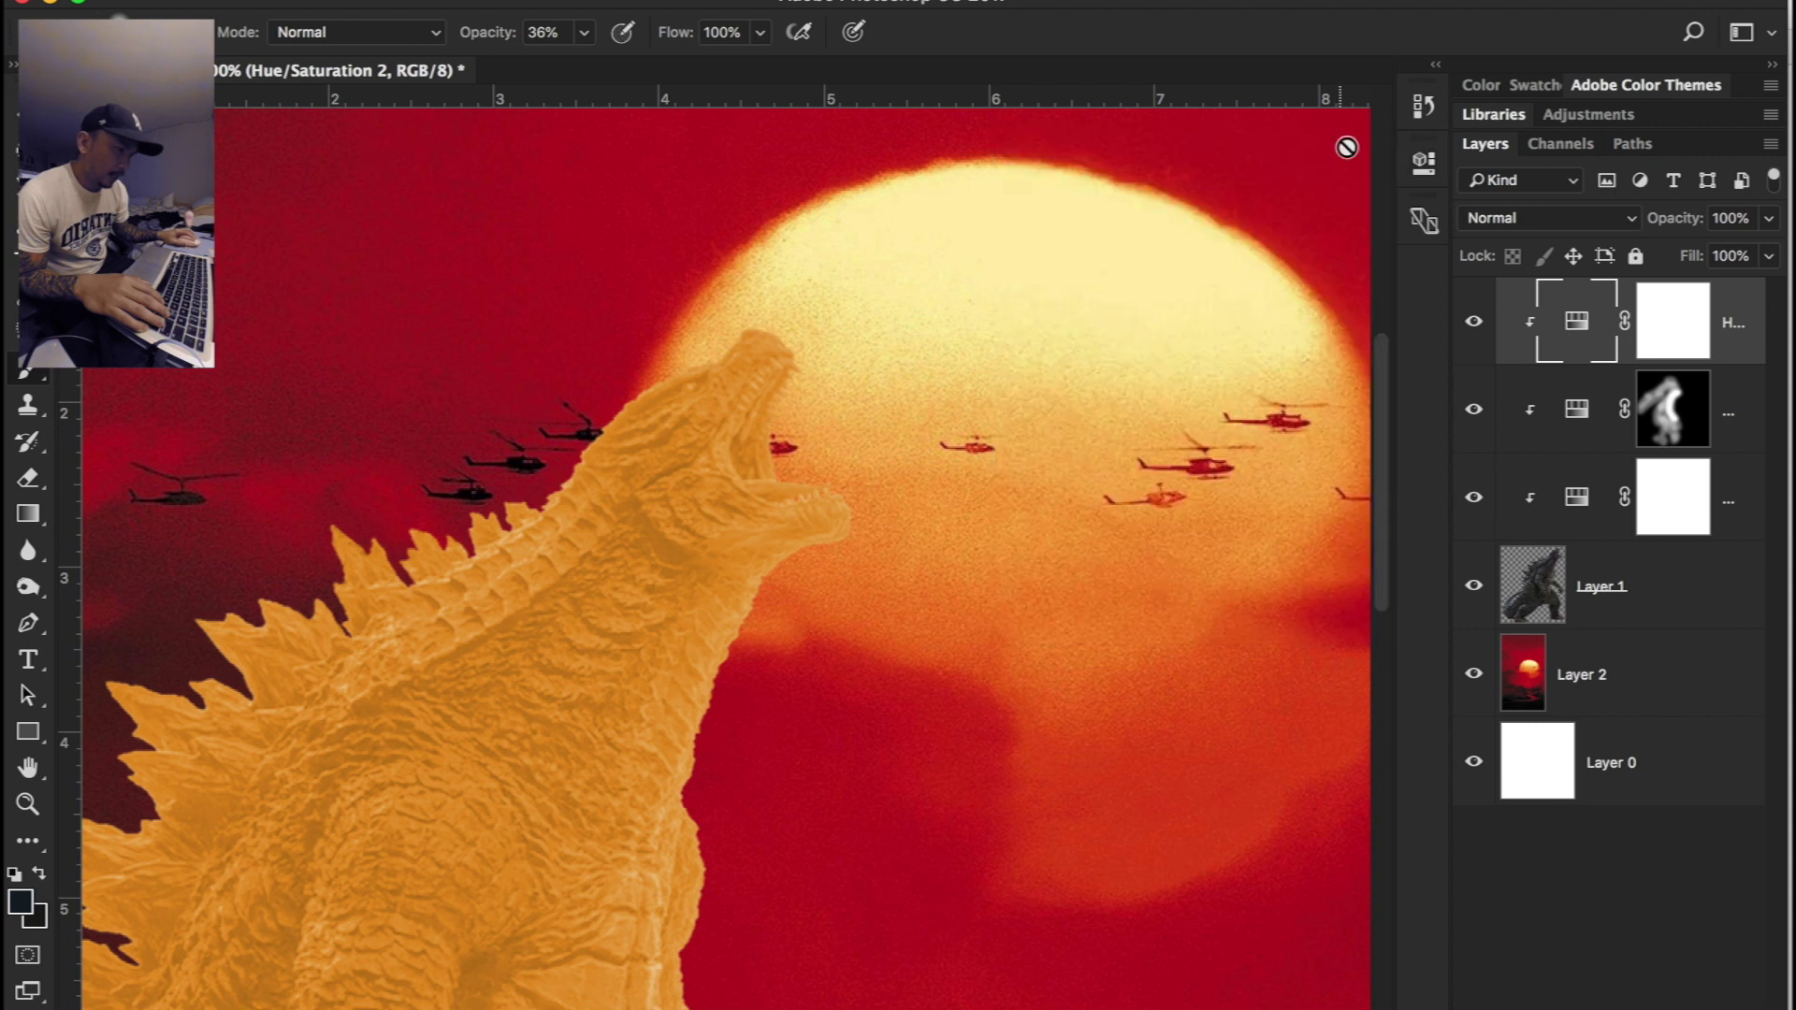
Step: Split the Blend If underlying-layer shadow range of the top Hue/Saturation adjustment to 0 / 55 in its blending options
{"action": "right_click", "coordinate": [1736, 339]}
{"action": "left_click", "coordinate": [1592, 357]}
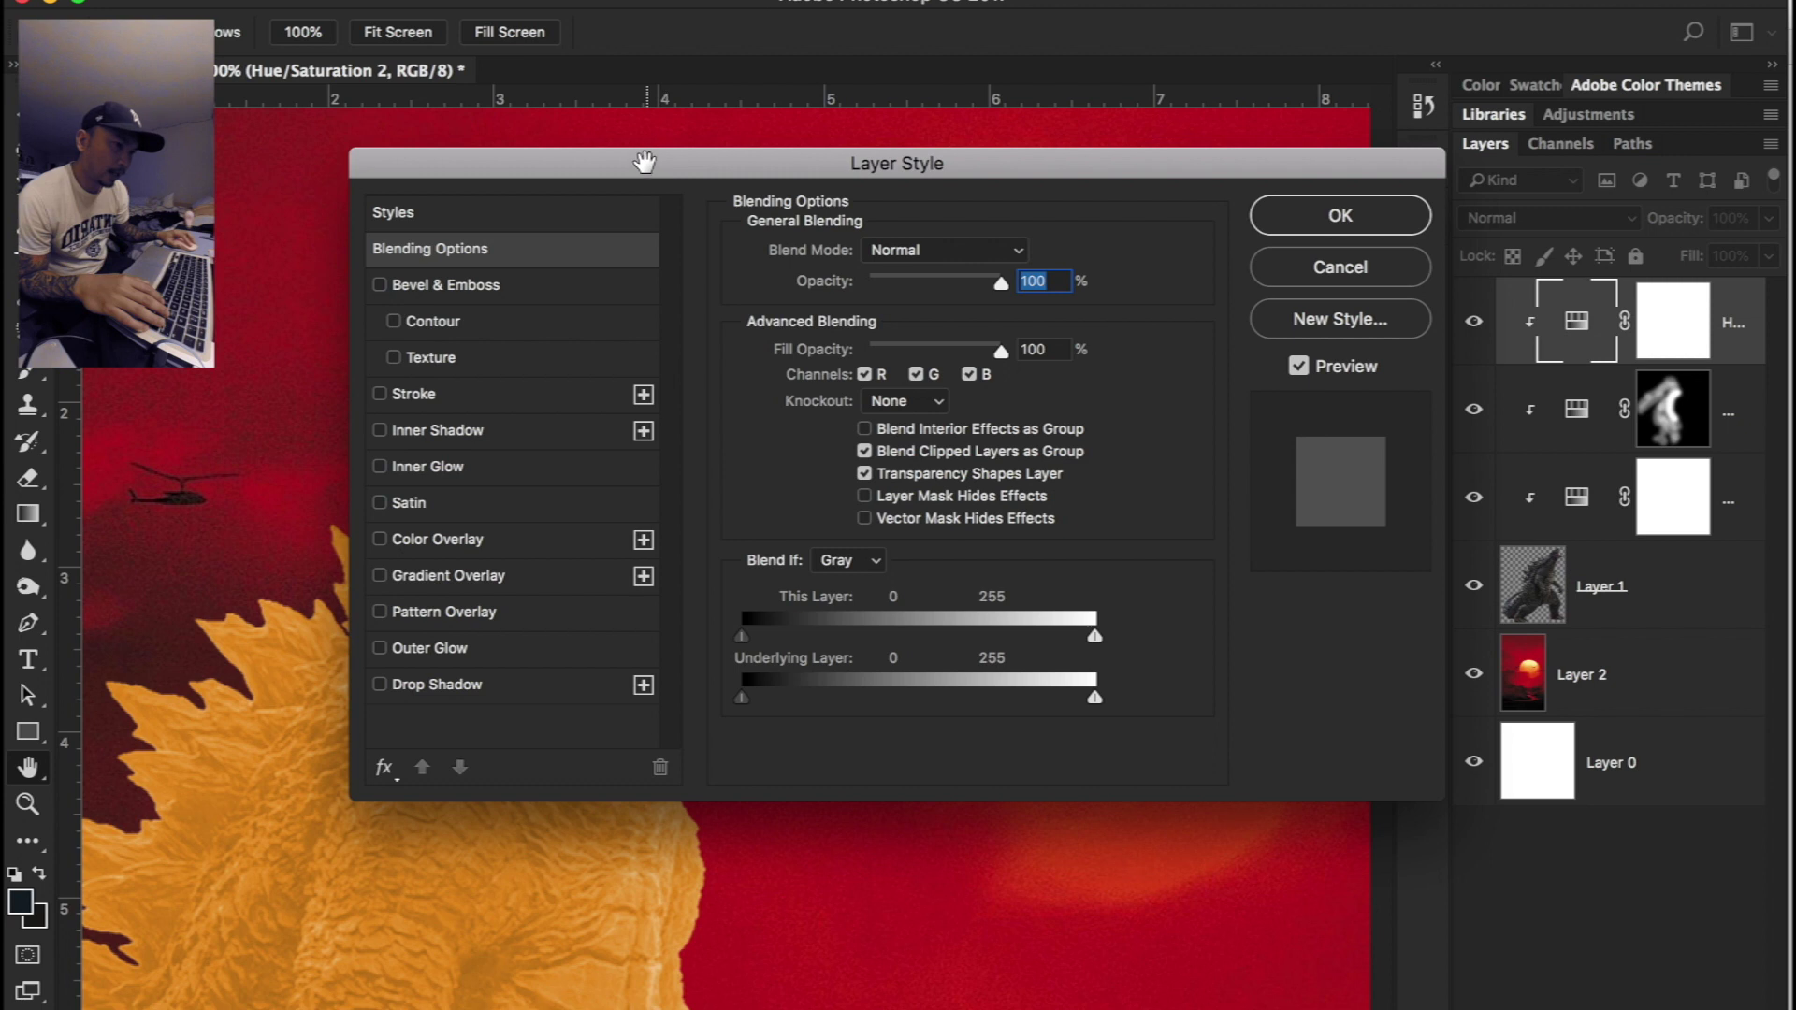
{"action": "left_click_drag", "start_coordinate": [644, 162], "coordinate": [1185, 45]}
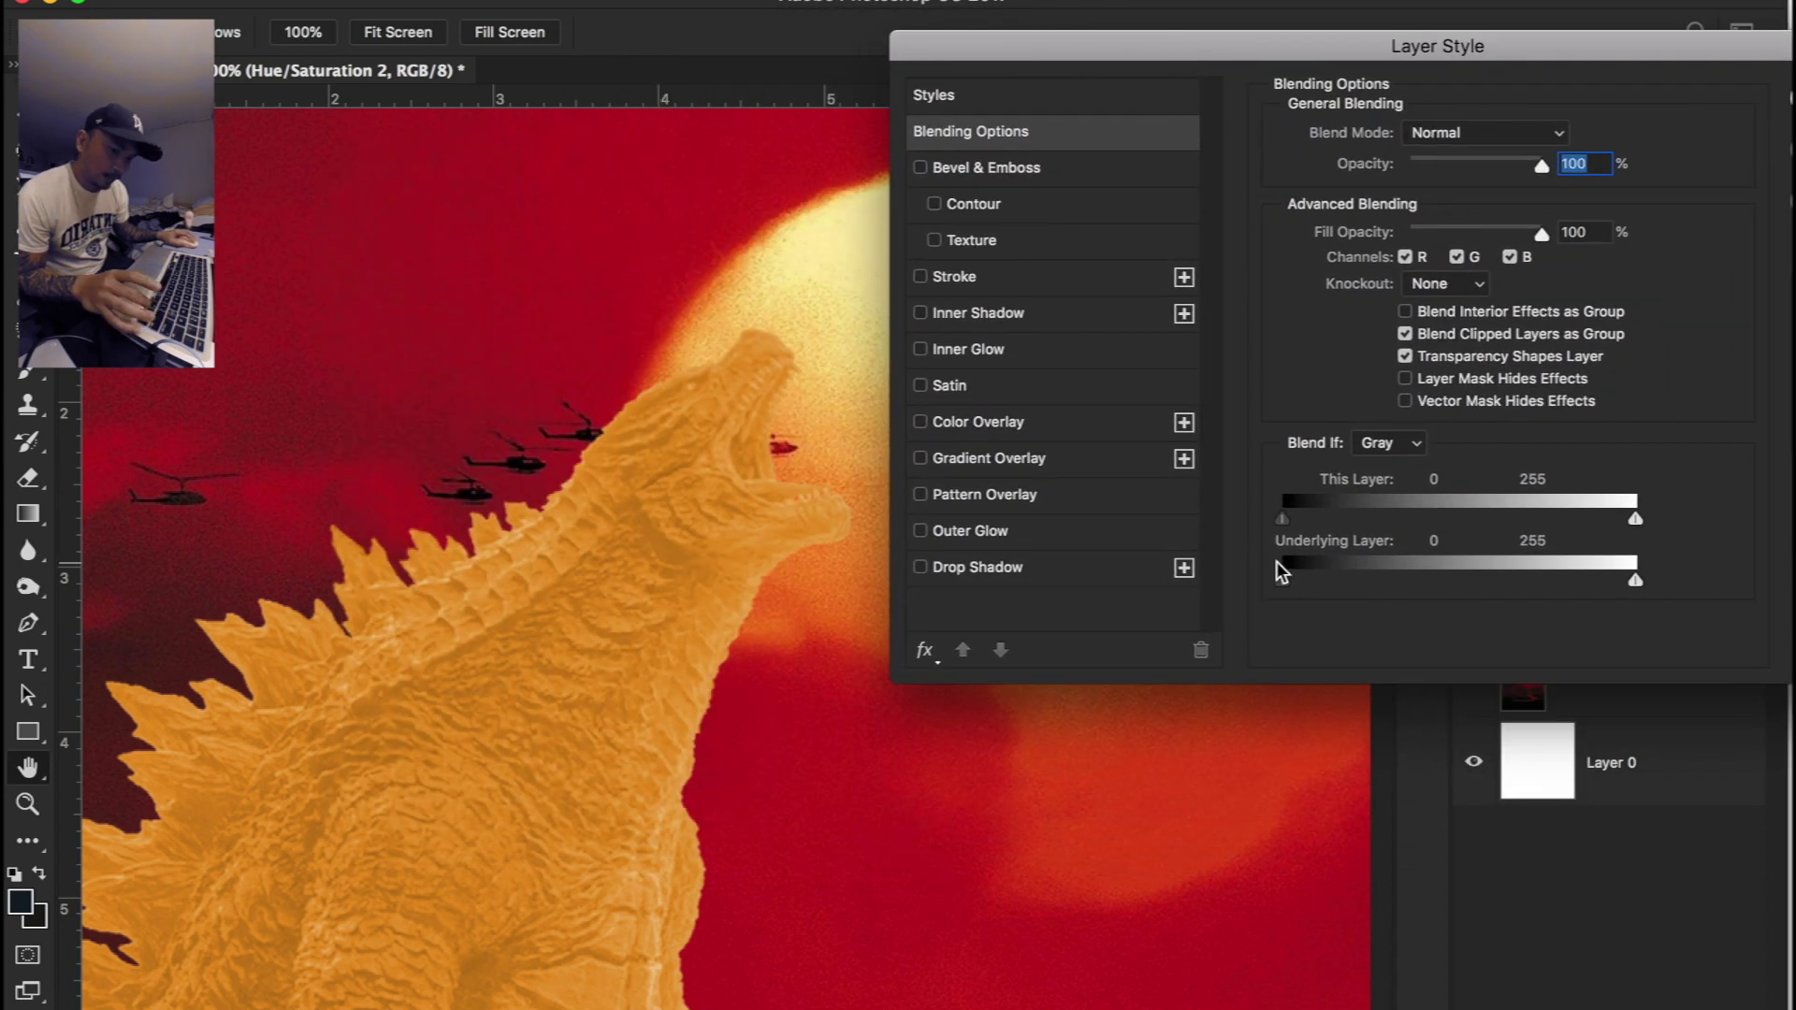
{"action": "mouse_move", "coordinate": [1282, 582]}
{"action": "left_mouse_down"}
{"action": "mouse_move", "coordinate": [1471, 587]}
{"action": "mouse_move", "coordinate": [1364, 591]}
{"action": "left_mouse_up"}
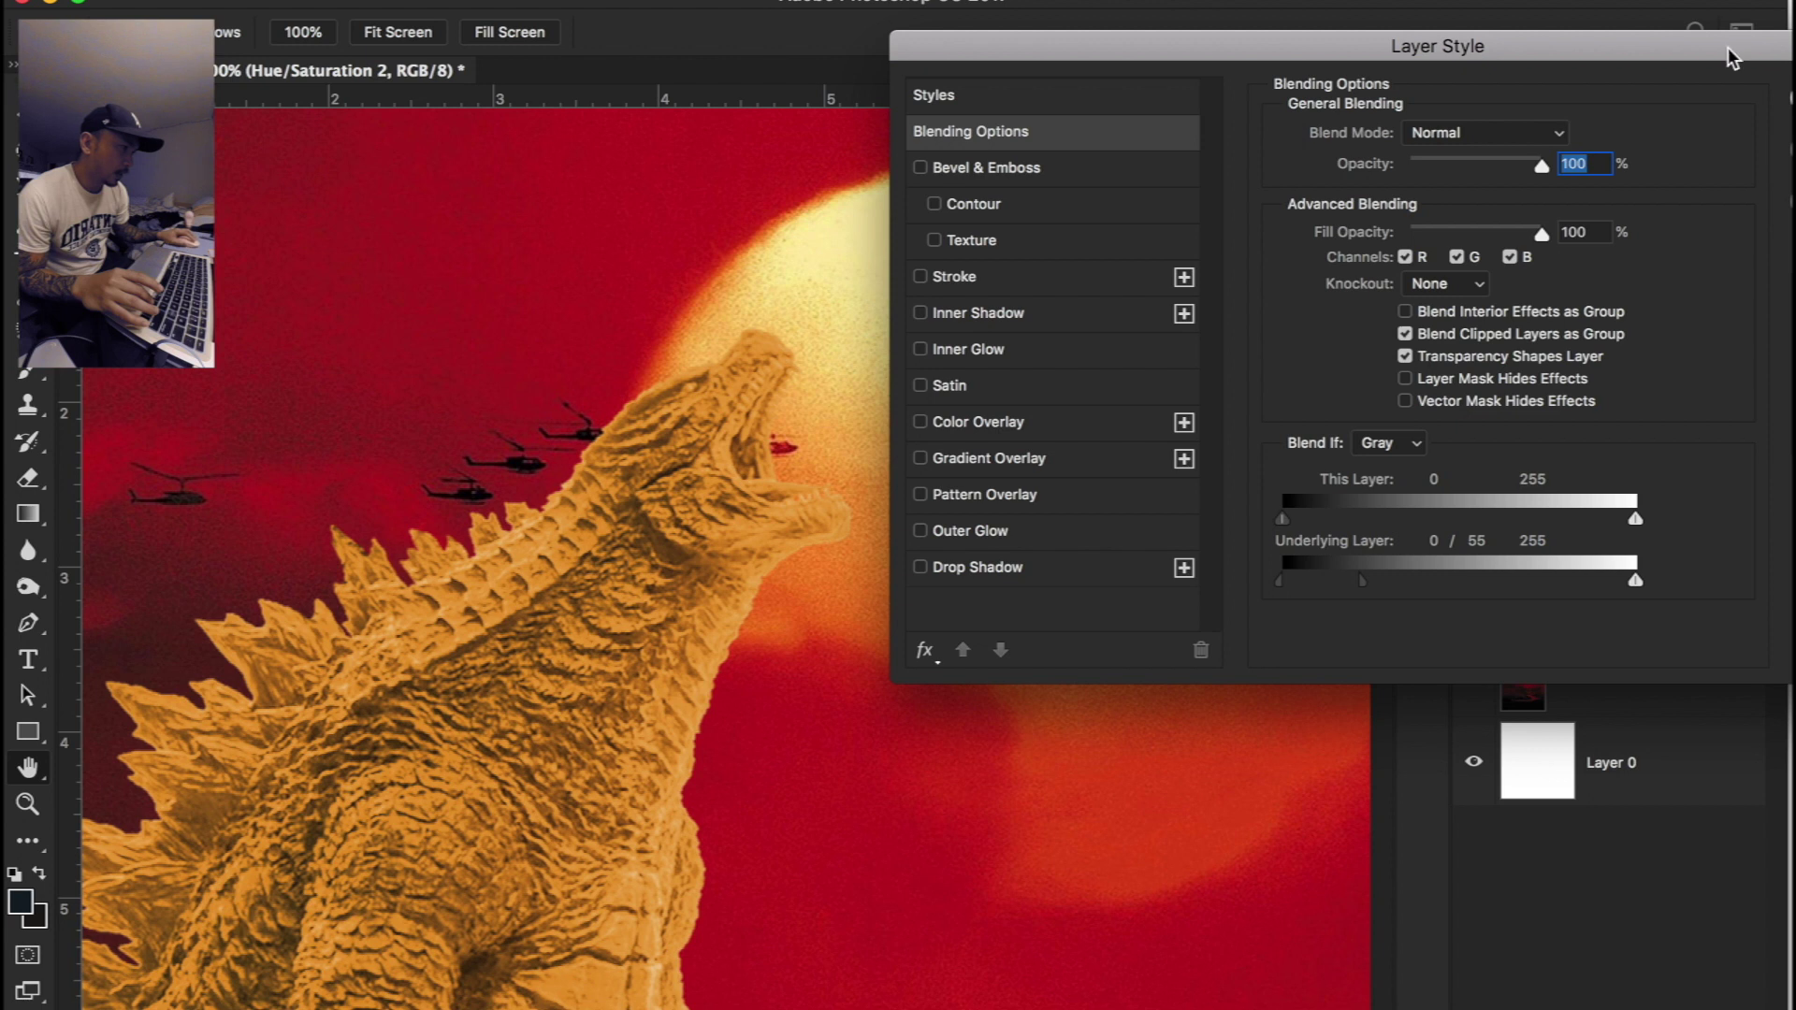
{"action": "left_click_drag", "start_coordinate": [1717, 37], "coordinate": [1548, 61]}
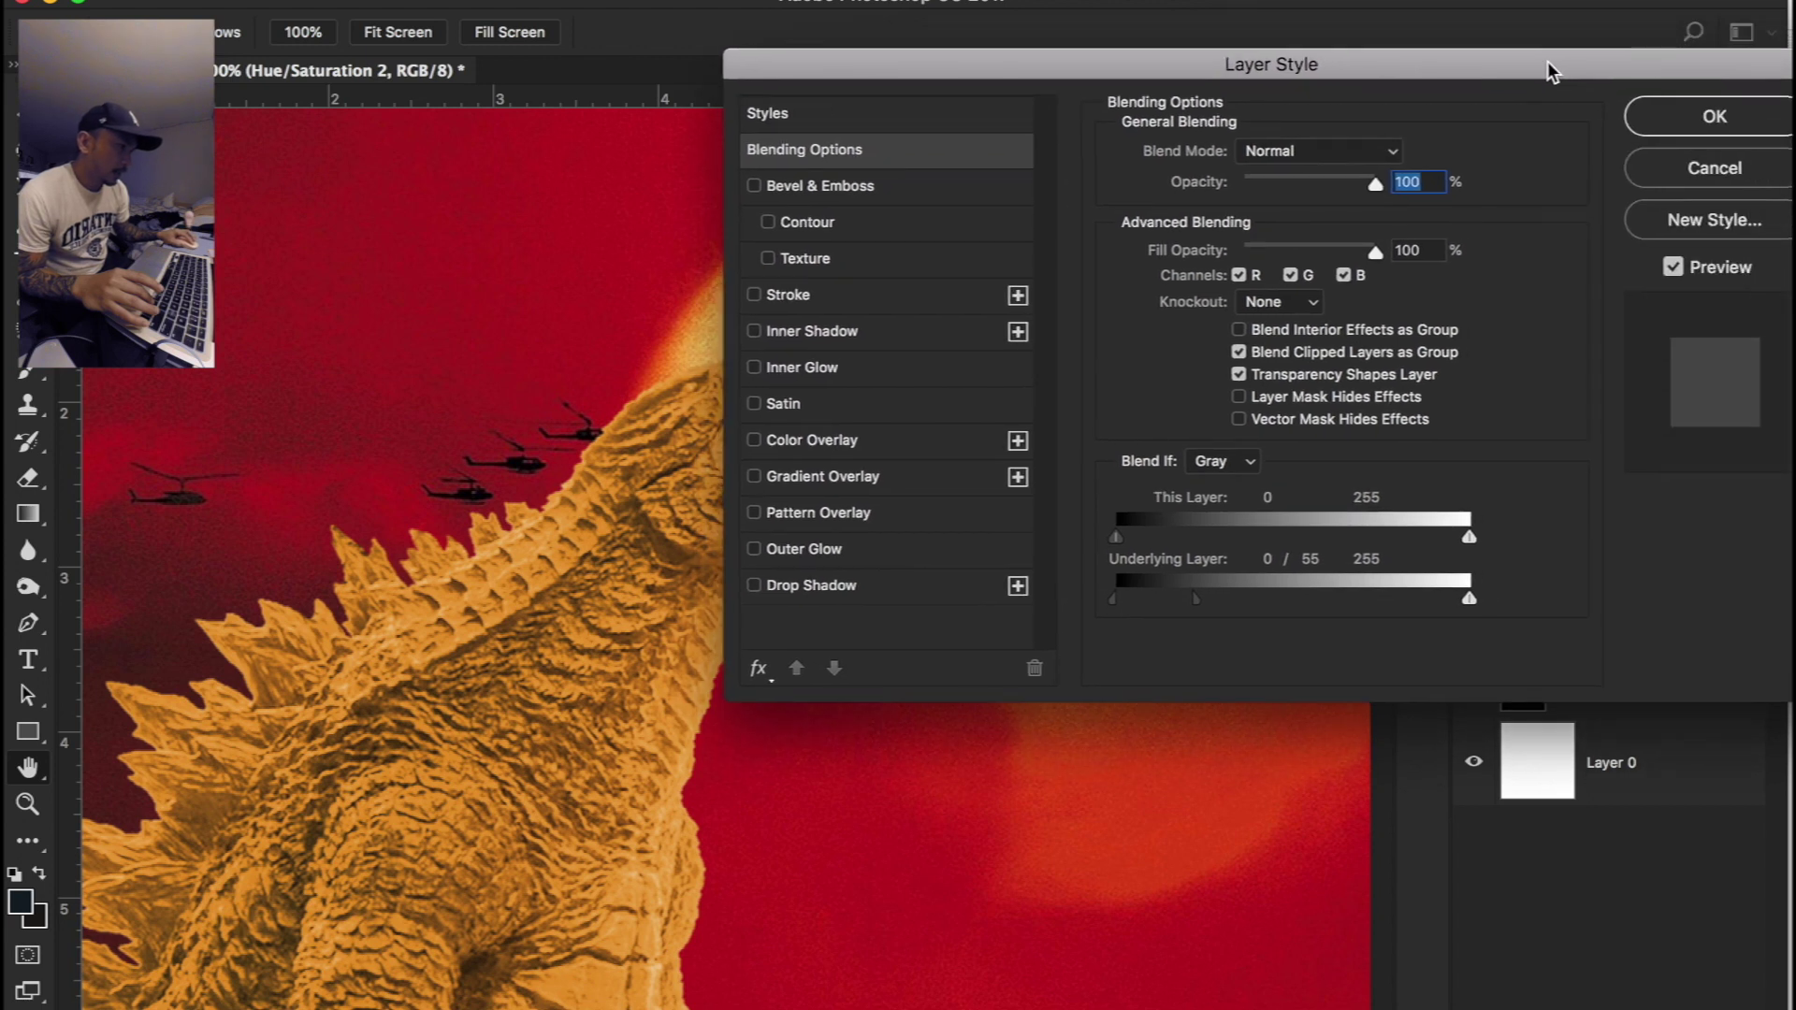
{"action": "left_click", "coordinate": [1708, 115]}
Step: Invert the top adjustment's mask to black and paint white along Godzilla's lower jaw and mouth with a soft 38 px brush
{"action": "left_click", "coordinate": [1674, 337]}
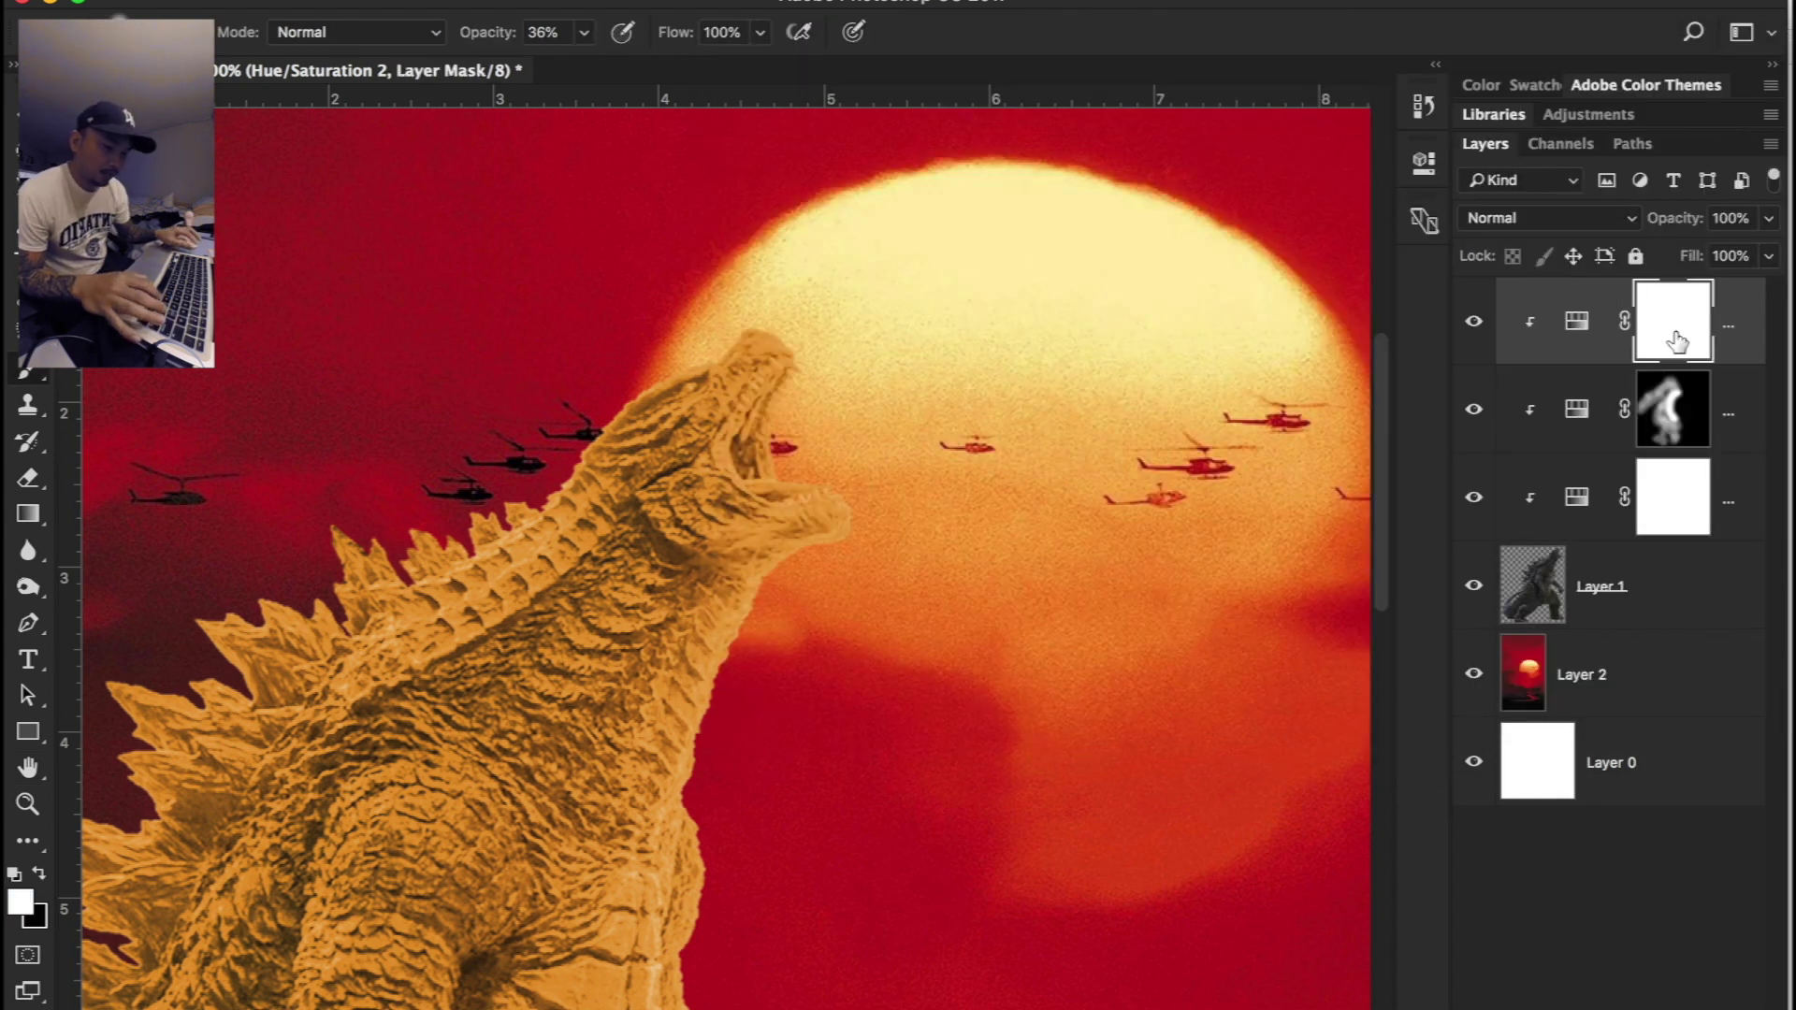
{"action": "key", "text": "super+i"}
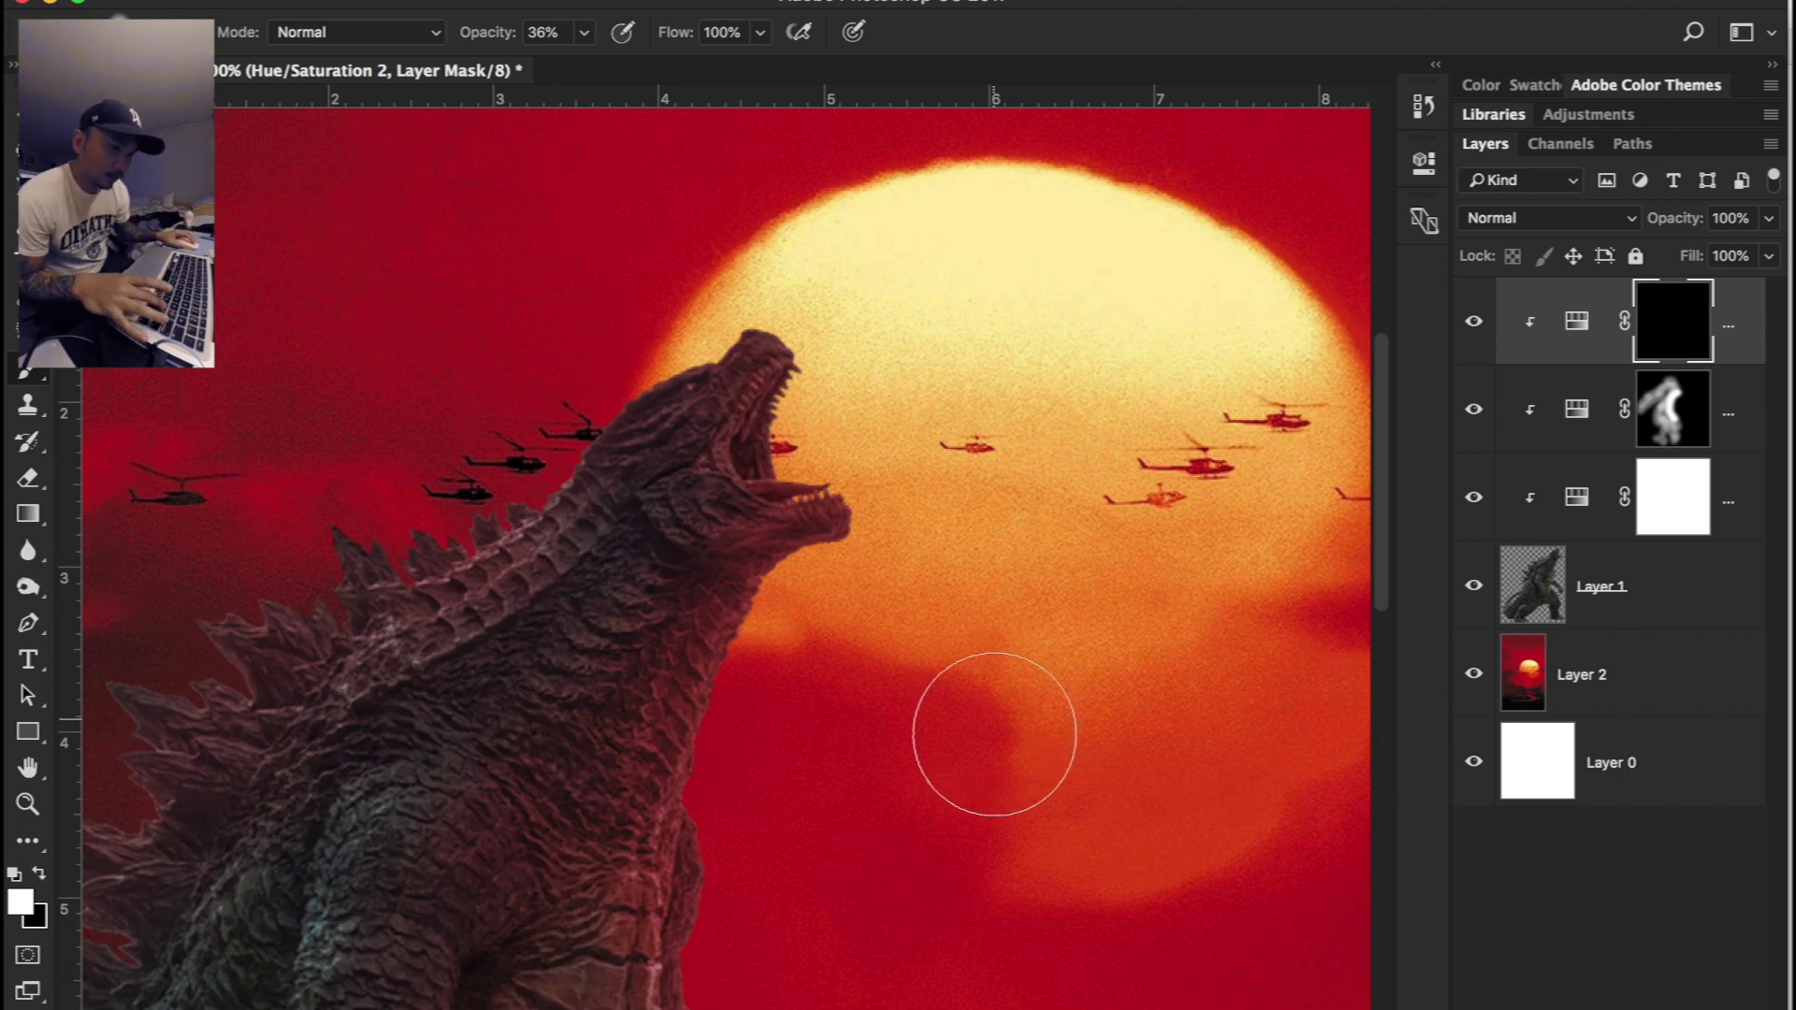
{"action": "key", "text": "z"}
{"action": "left_click", "coordinate": [781, 606]}
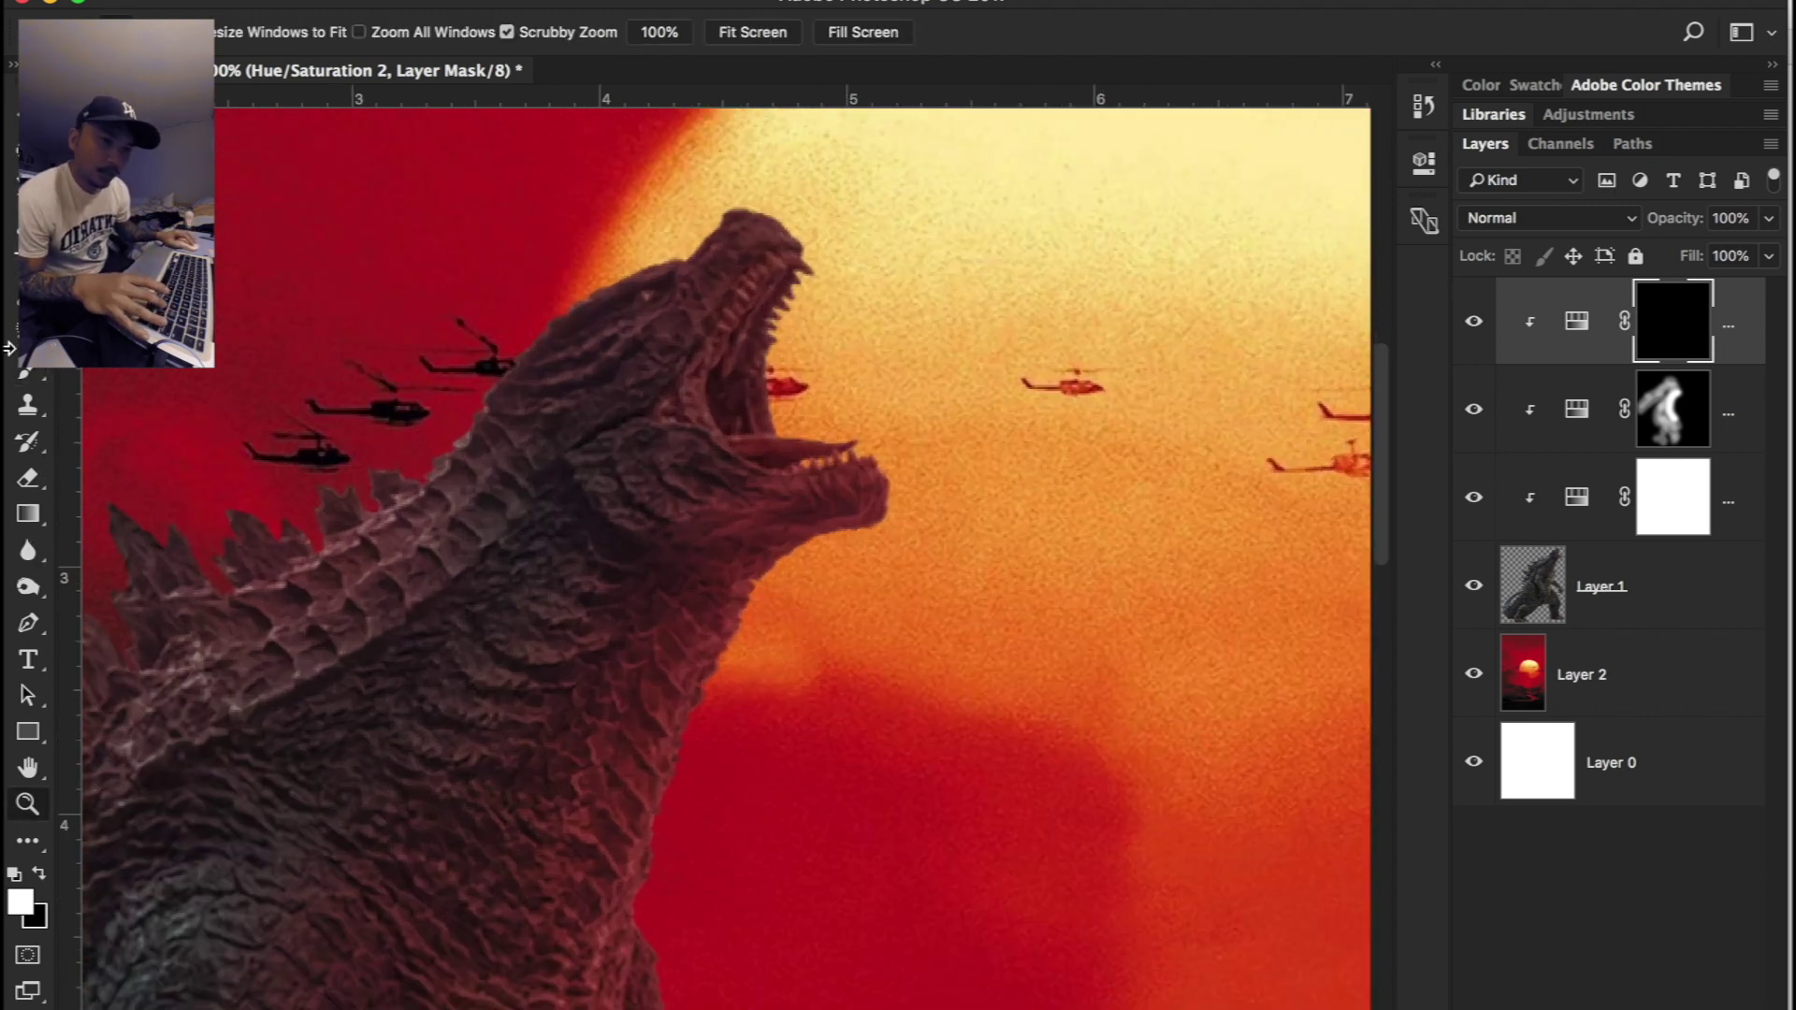
{"action": "left_click", "coordinate": [26, 379]}
{"action": "right_click", "coordinate": [902, 721]}
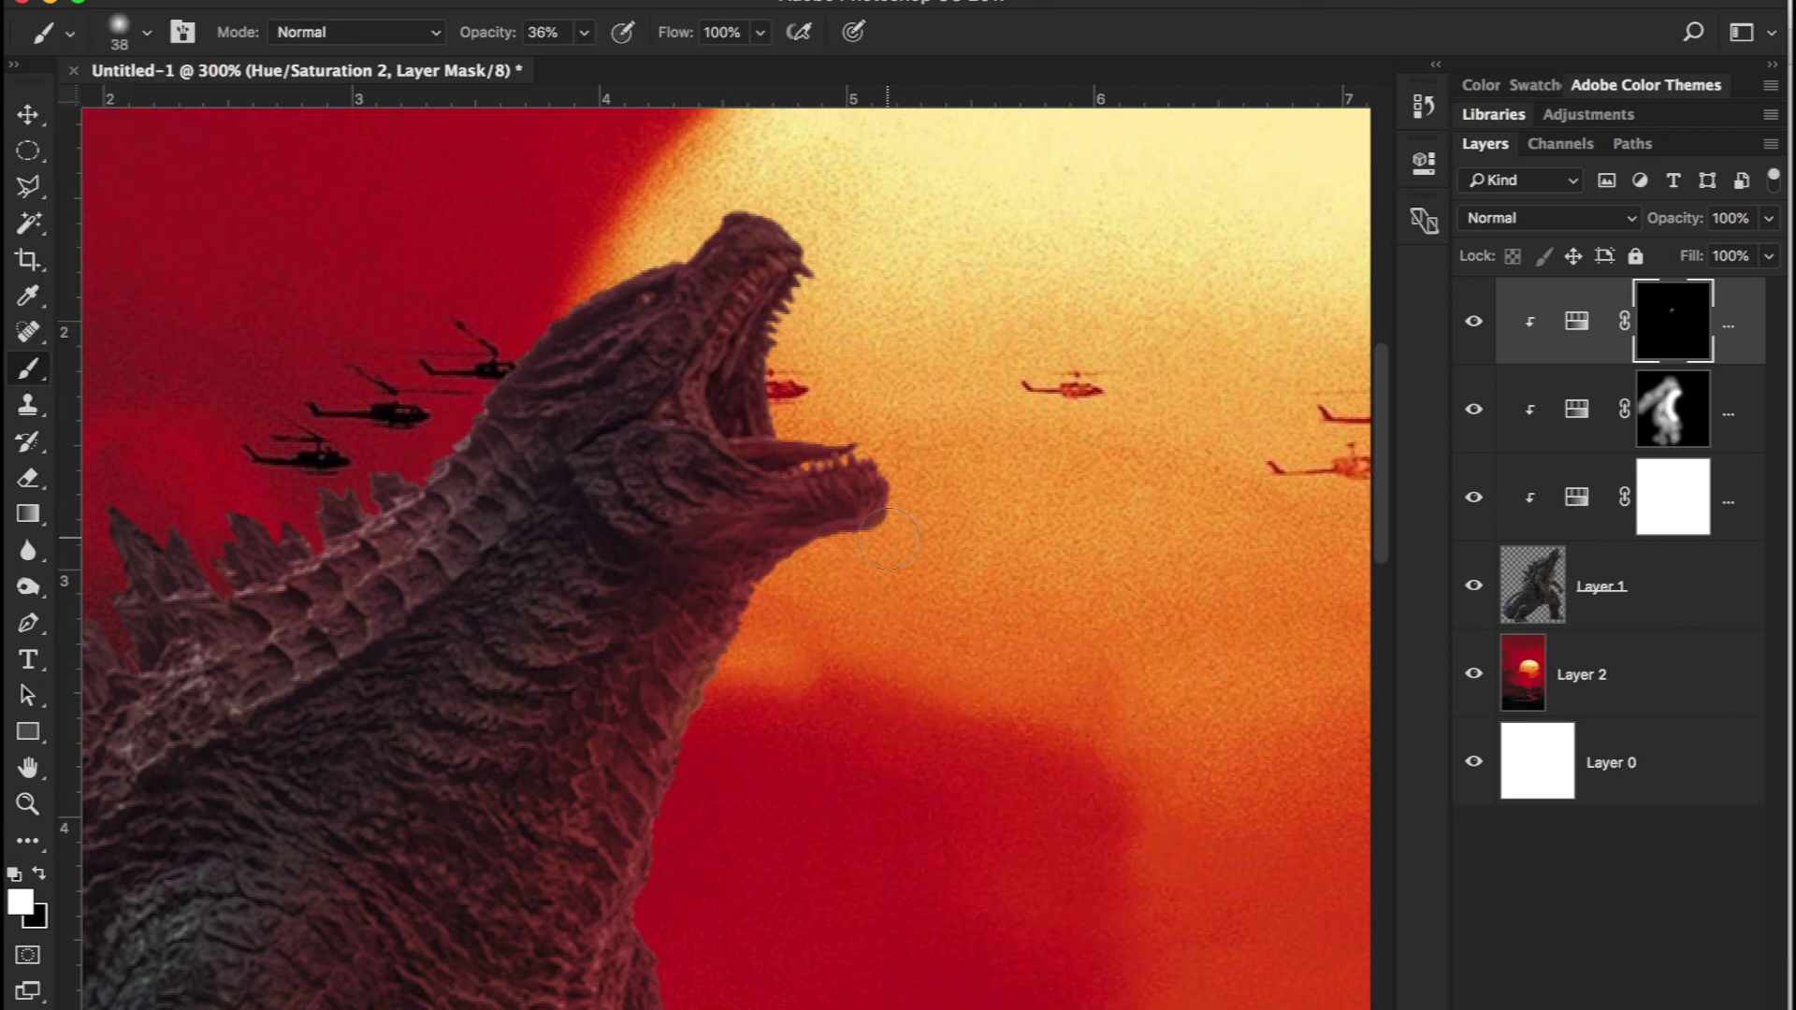
{"action": "mouse_move", "coordinate": [872, 538]}
{"action": "left_mouse_down"}
{"action": "mouse_move", "coordinate": [737, 646]}
{"action": "mouse_move", "coordinate": [683, 795]}
{"action": "mouse_move", "coordinate": [894, 443]}
{"action": "left_mouse_up"}
{"action": "left_click_drag", "start_coordinate": [793, 412], "coordinate": [795, 308]}
Step: Reduce the brush to 20 px at 100% opacity and paint a white rim on the mask along the top of Godzilla's head
{"action": "right_click", "coordinate": [867, 272]}
{"action": "left_click_drag", "start_coordinate": [1039, 349], "coordinate": [1025, 349]}
{"action": "left_click", "coordinate": [583, 33]}
{"action": "left_click_drag", "start_coordinate": [585, 71], "coordinate": [678, 71]}
{"action": "mouse_move", "coordinate": [825, 252]}
{"action": "left_mouse_down"}
{"action": "mouse_move", "coordinate": [742, 198]}
{"action": "mouse_move", "coordinate": [673, 263]}
{"action": "mouse_move", "coordinate": [583, 304]}
{"action": "left_mouse_up"}
Step: Lower the rim-light adjustment's opacity to 65% and paint more rim on its mask along the snout, lower jaw and mouth edge
{"action": "left_click", "coordinate": [1769, 219]}
{"action": "left_click_drag", "start_coordinate": [1766, 250], "coordinate": [1717, 250]}
{"action": "left_click_drag", "start_coordinate": [755, 208], "coordinate": [808, 244]}
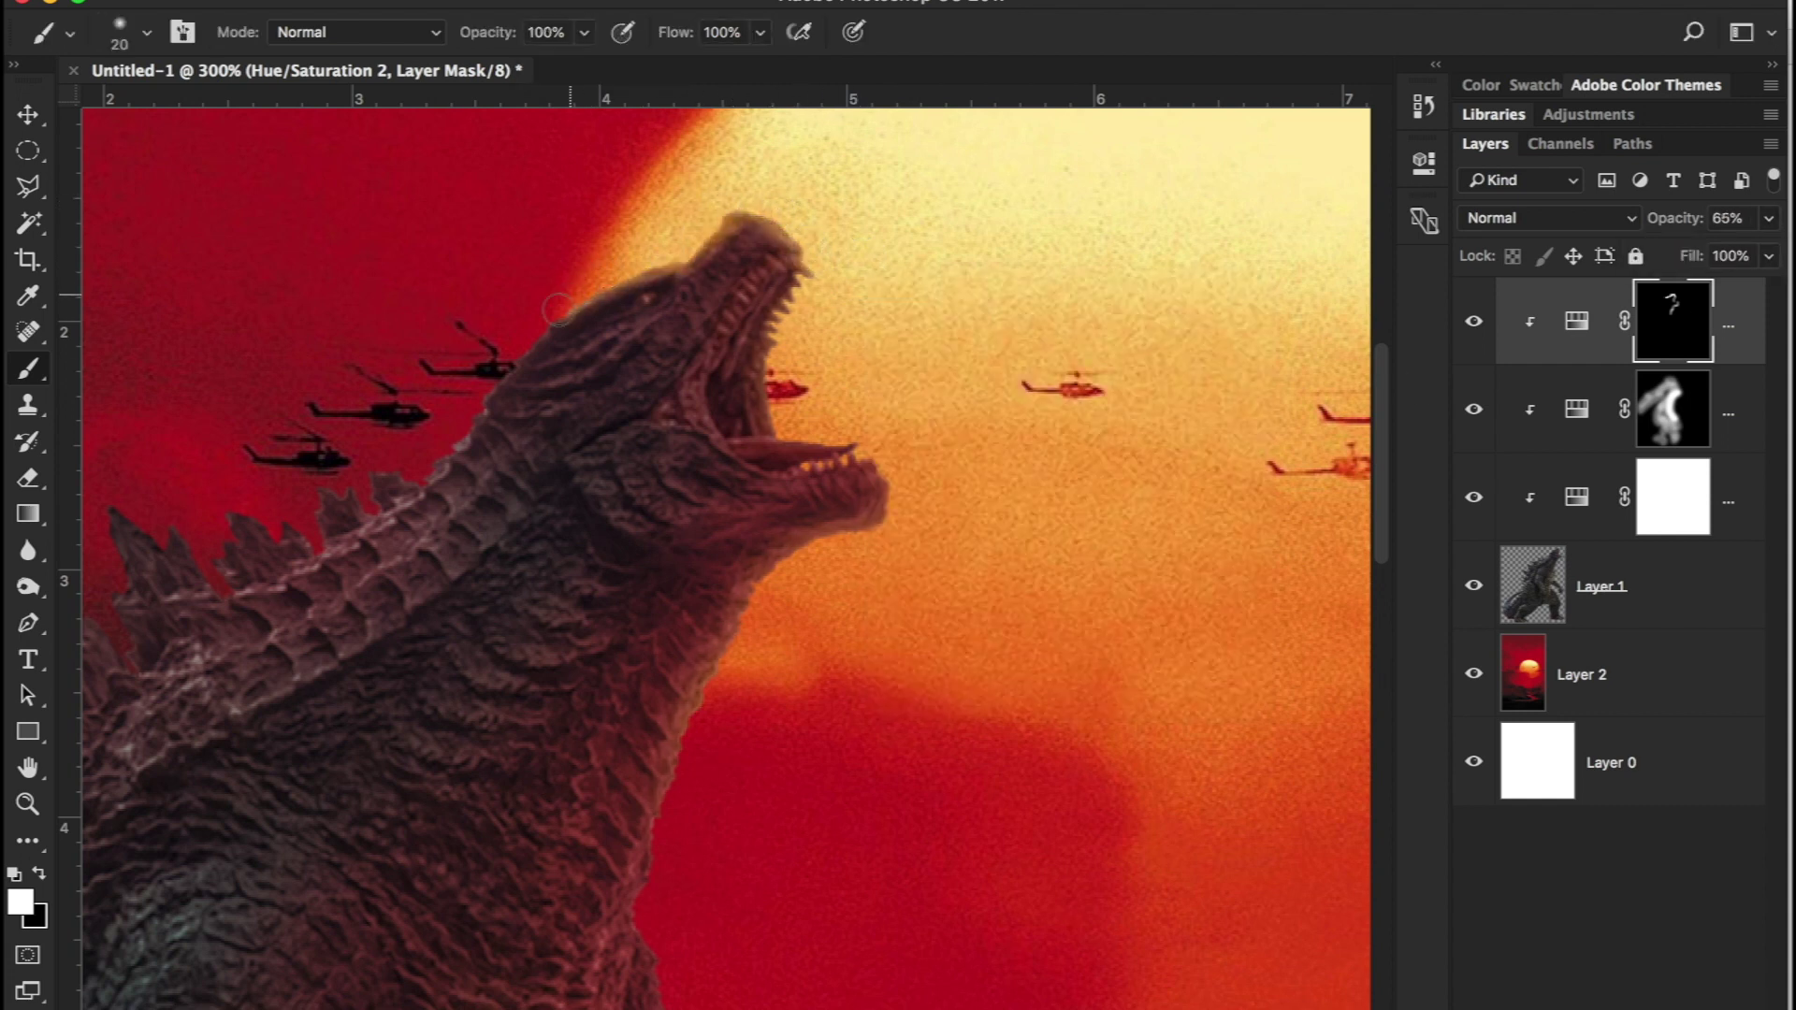
{"action": "left_click_drag", "start_coordinate": [861, 441], "coordinate": [799, 318]}
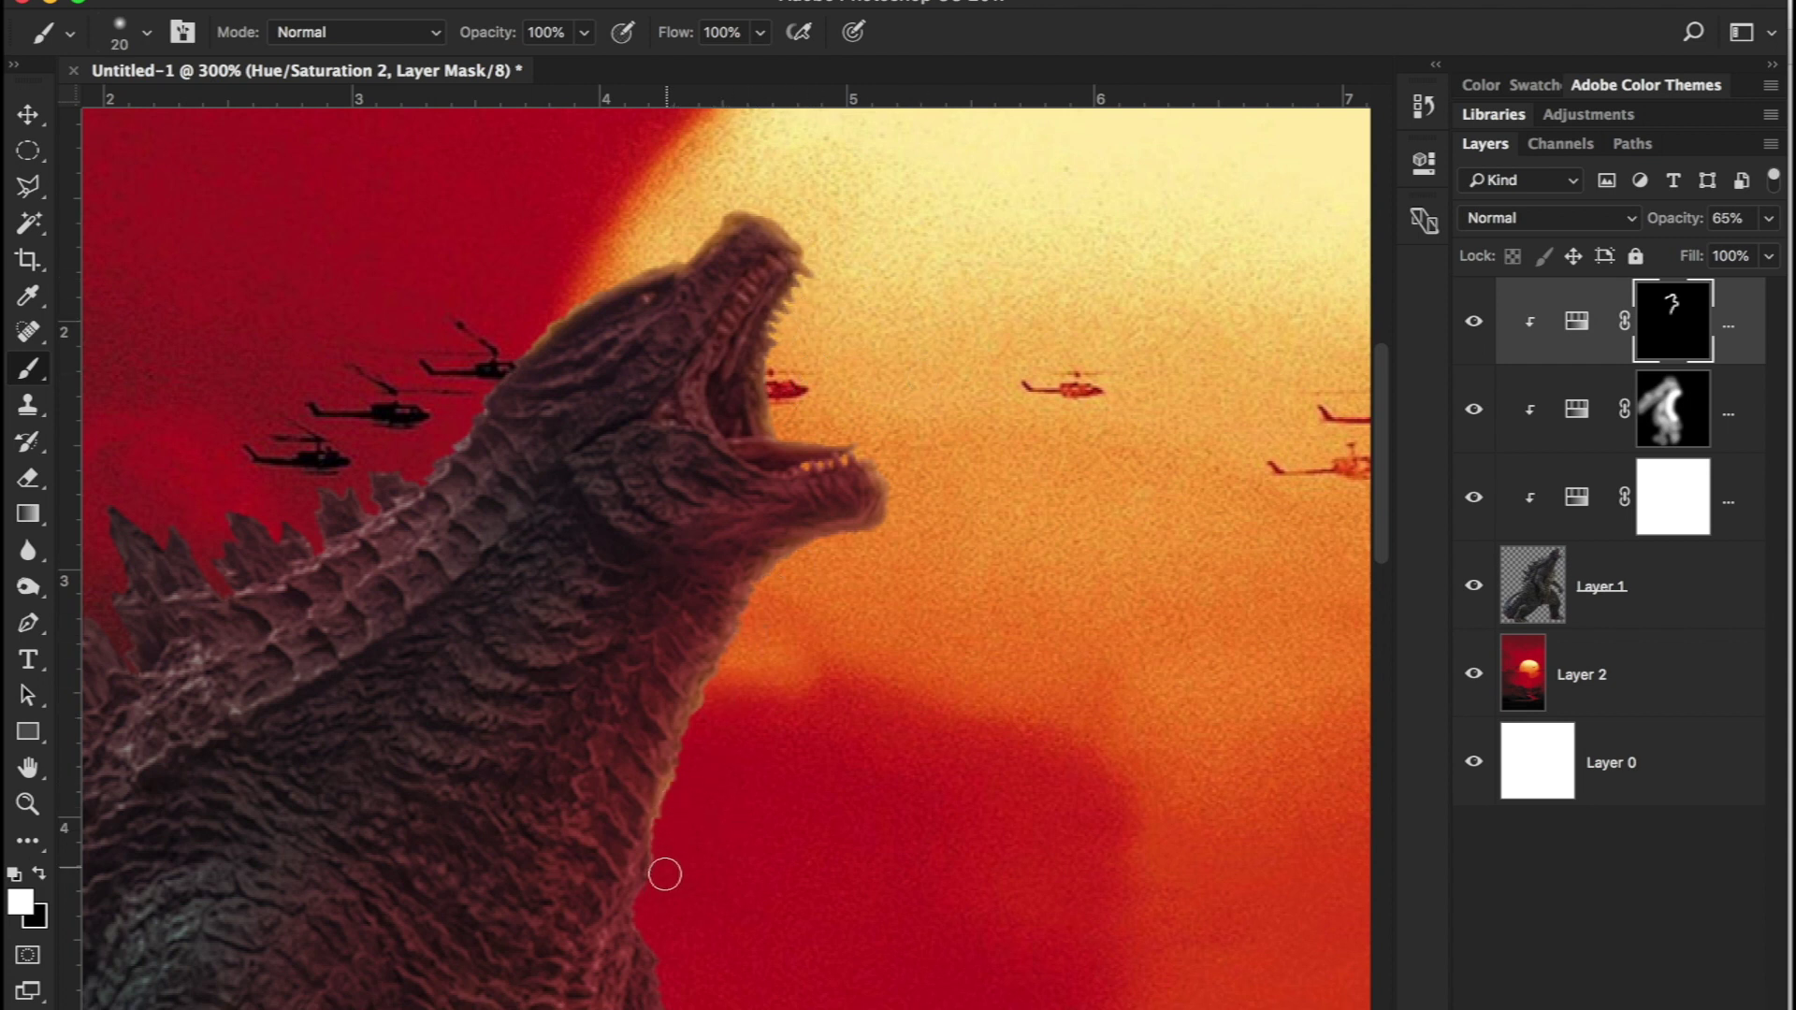
Step: Try painting the rim light inside Godzilla's mouth with a 17 px brush
{"action": "right_click", "coordinate": [688, 711]}
{"action": "left_click", "coordinate": [1575, 339]}
{"action": "left_click", "coordinate": [1673, 323]}
{"action": "left_click_drag", "start_coordinate": [700, 402], "coordinate": [754, 314]}
{"action": "key", "text": "super+z"}
Step: Reduce the brush to 14 px and set the rim-light adjustment's hue to 32
{"action": "right_click", "coordinate": [638, 353]}
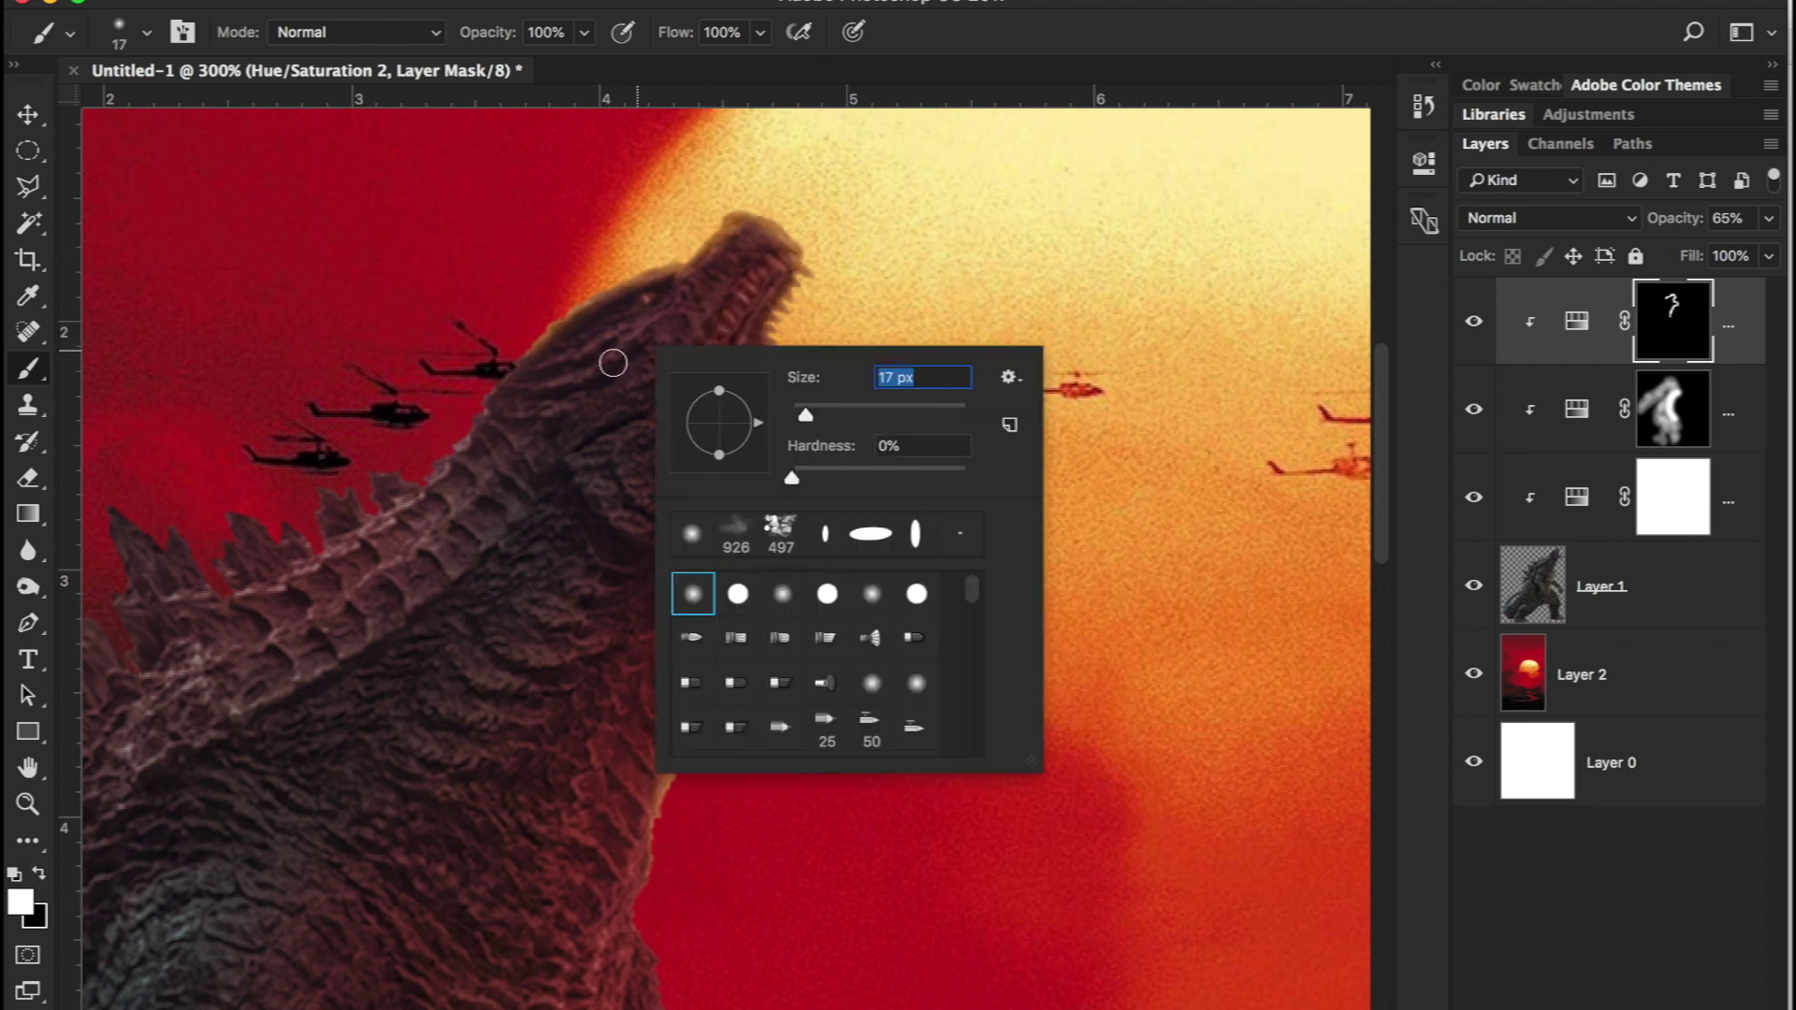
{"action": "left_click", "coordinate": [853, 268]}
{"action": "double_click", "coordinate": [1577, 322]}
{"action": "left_click_drag", "start_coordinate": [1053, 325], "coordinate": [1047, 327]}
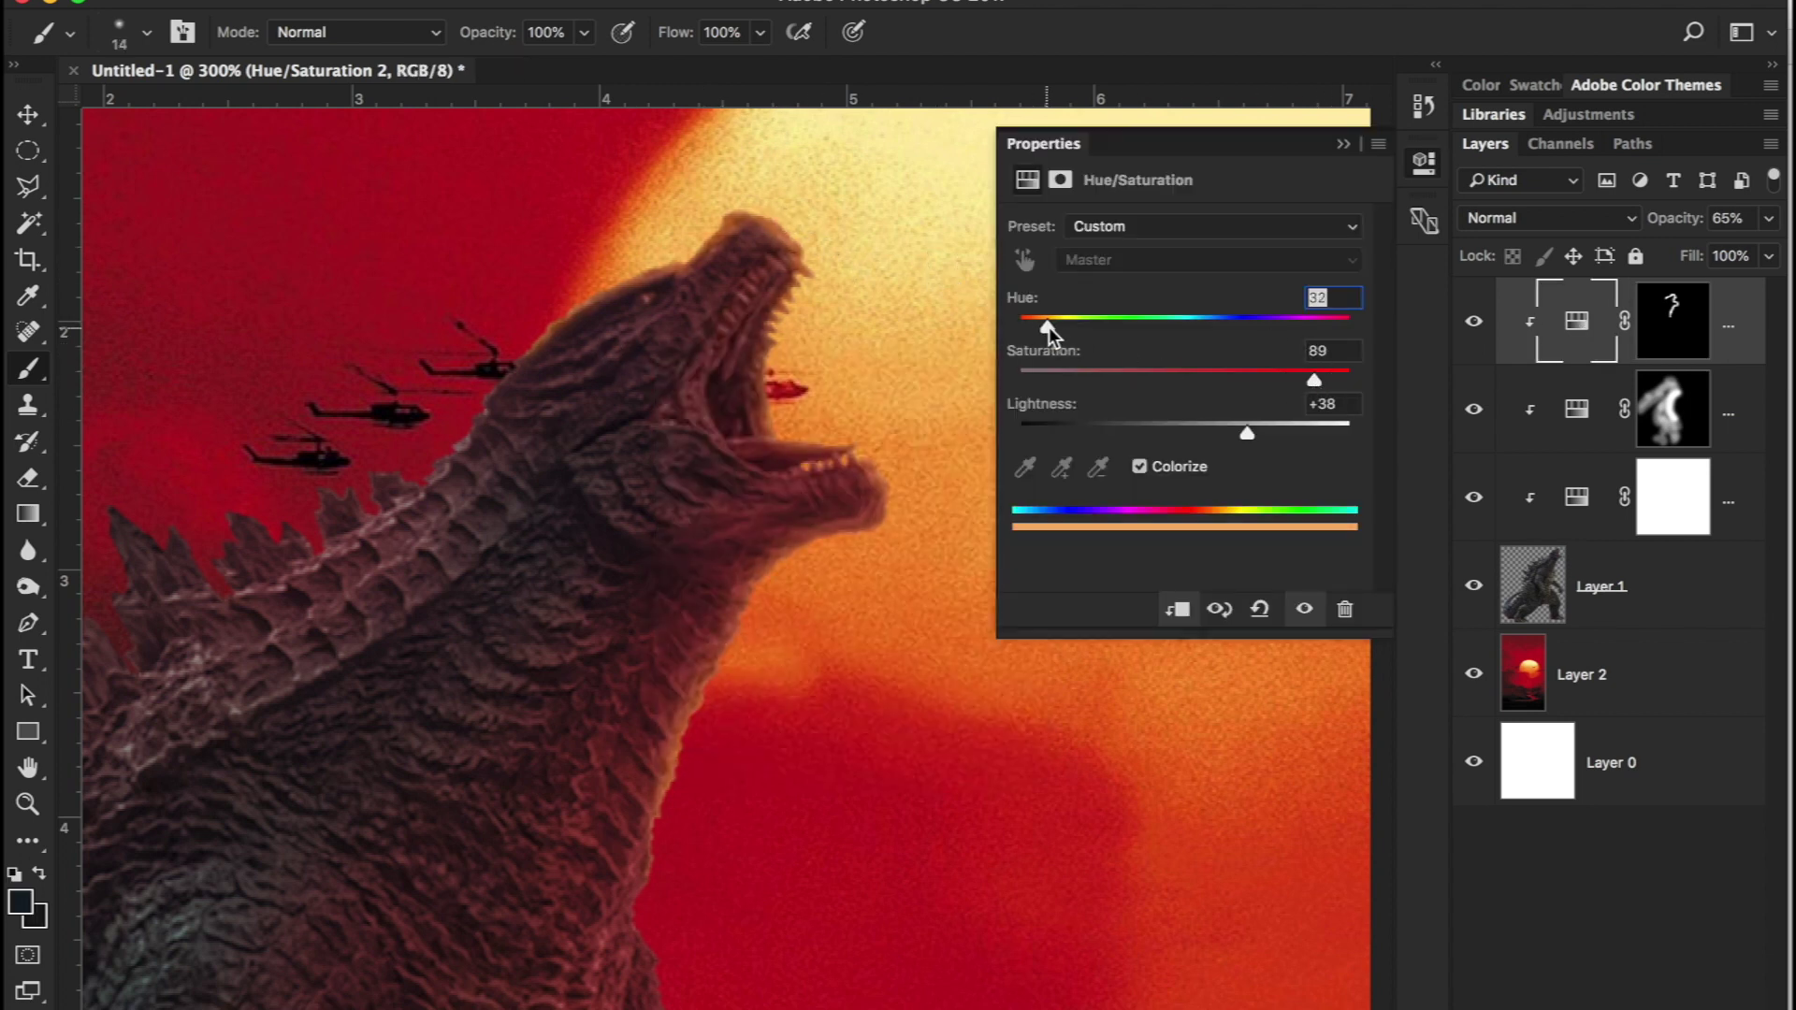
{"action": "left_click", "coordinate": [1344, 144]}
Step: Target the rim-light adjustment's mask again and set the 14 px brush to black at 51% opacity
{"action": "left_click", "coordinate": [1681, 344]}
{"action": "right_click", "coordinate": [662, 305]}
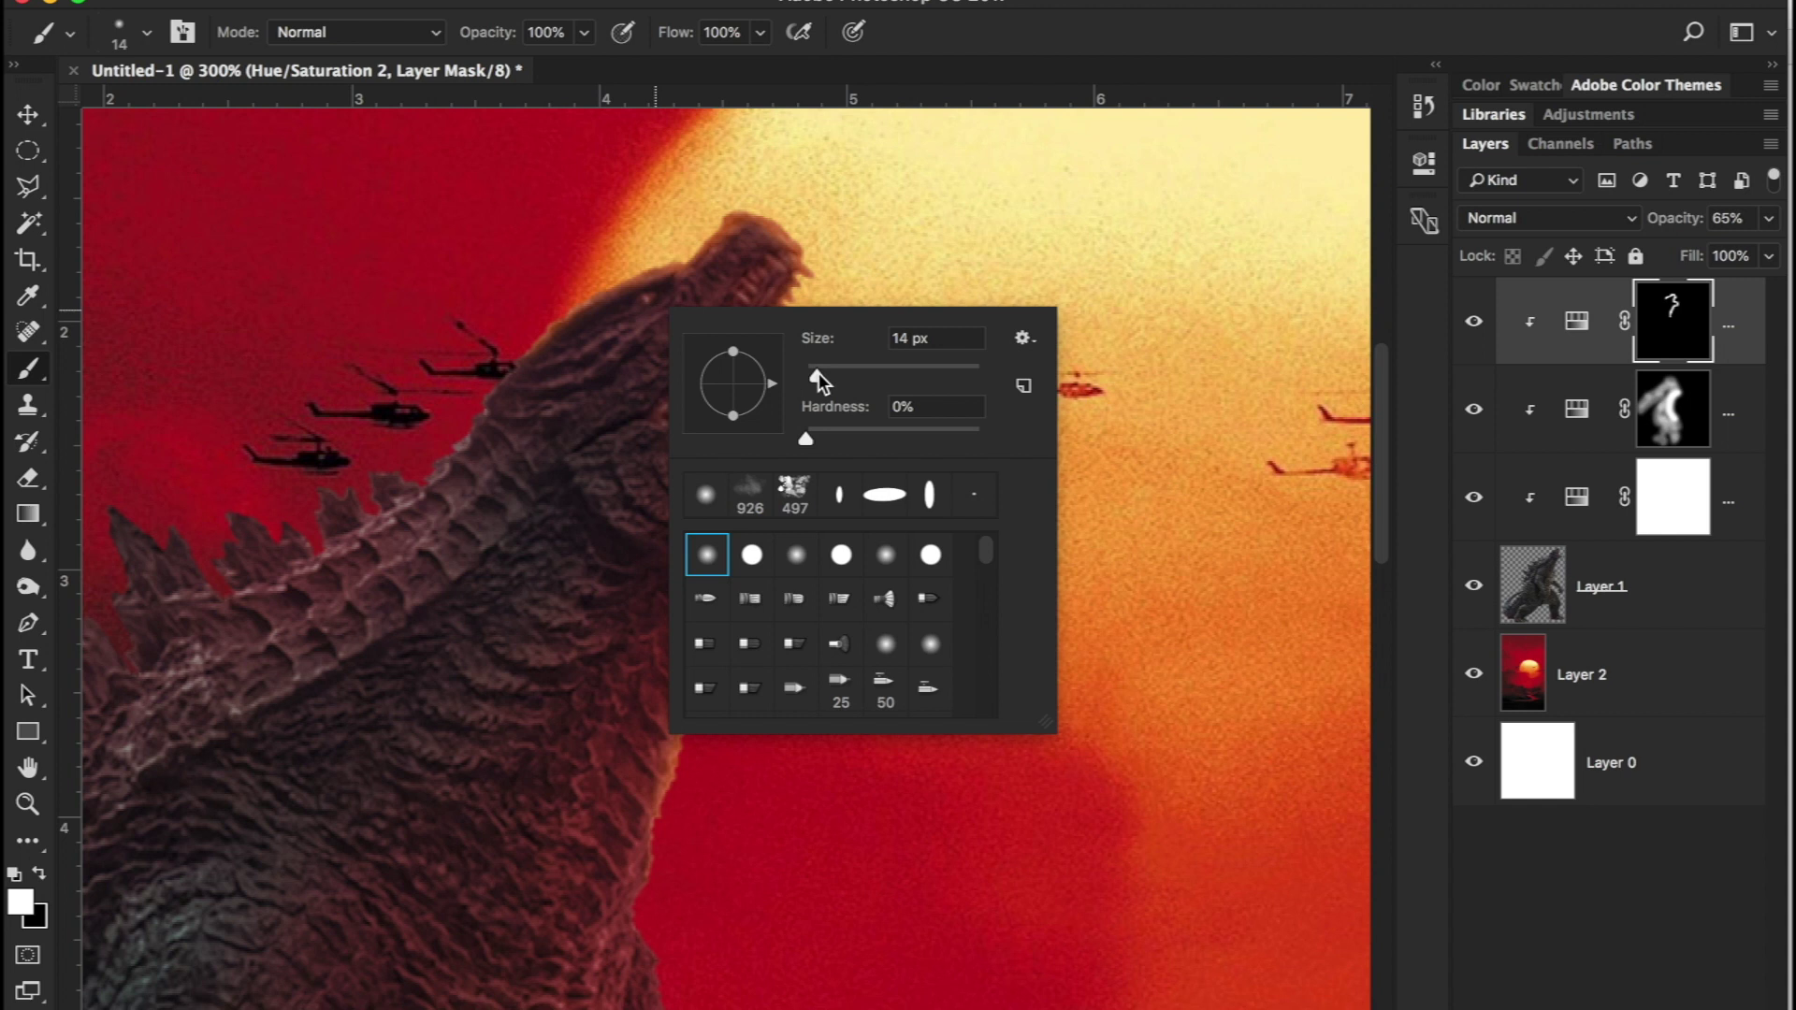
{"action": "left_click", "coordinate": [819, 378]}
{"action": "key", "text": "Return"}
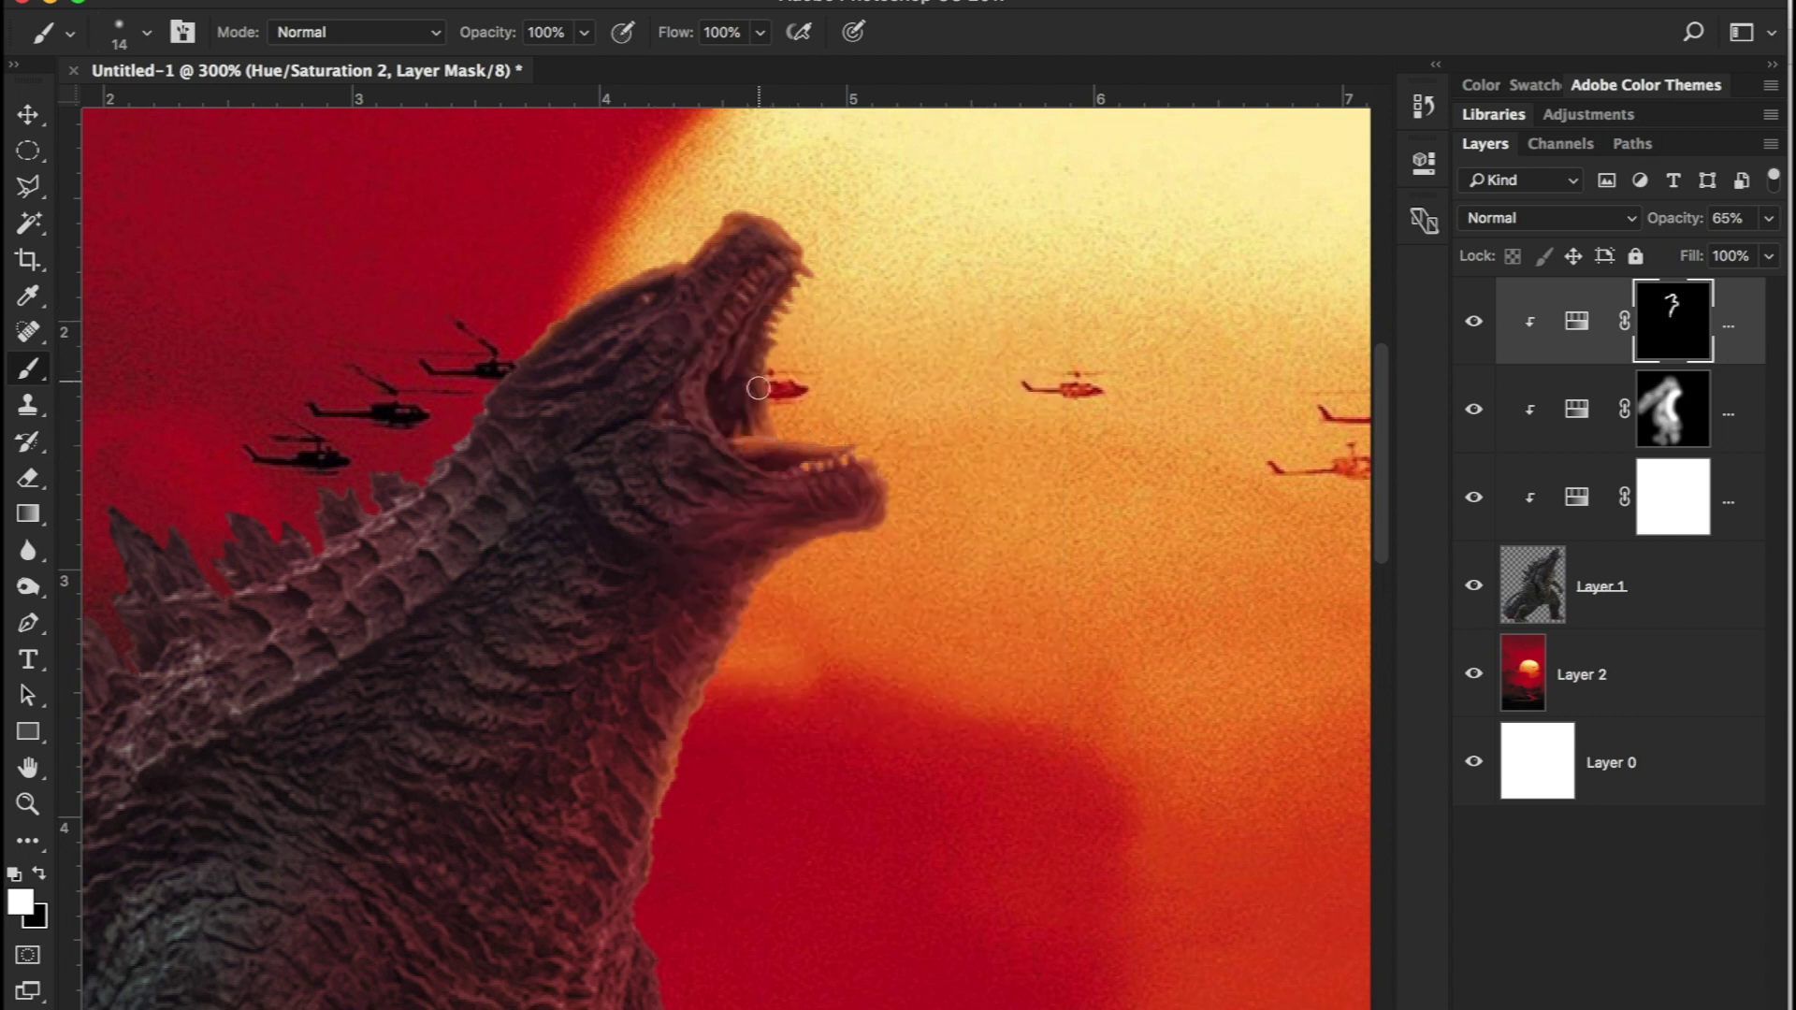
{"action": "key", "text": "x"}
{"action": "key", "text": "5"}
{"action": "key", "text": "1"}
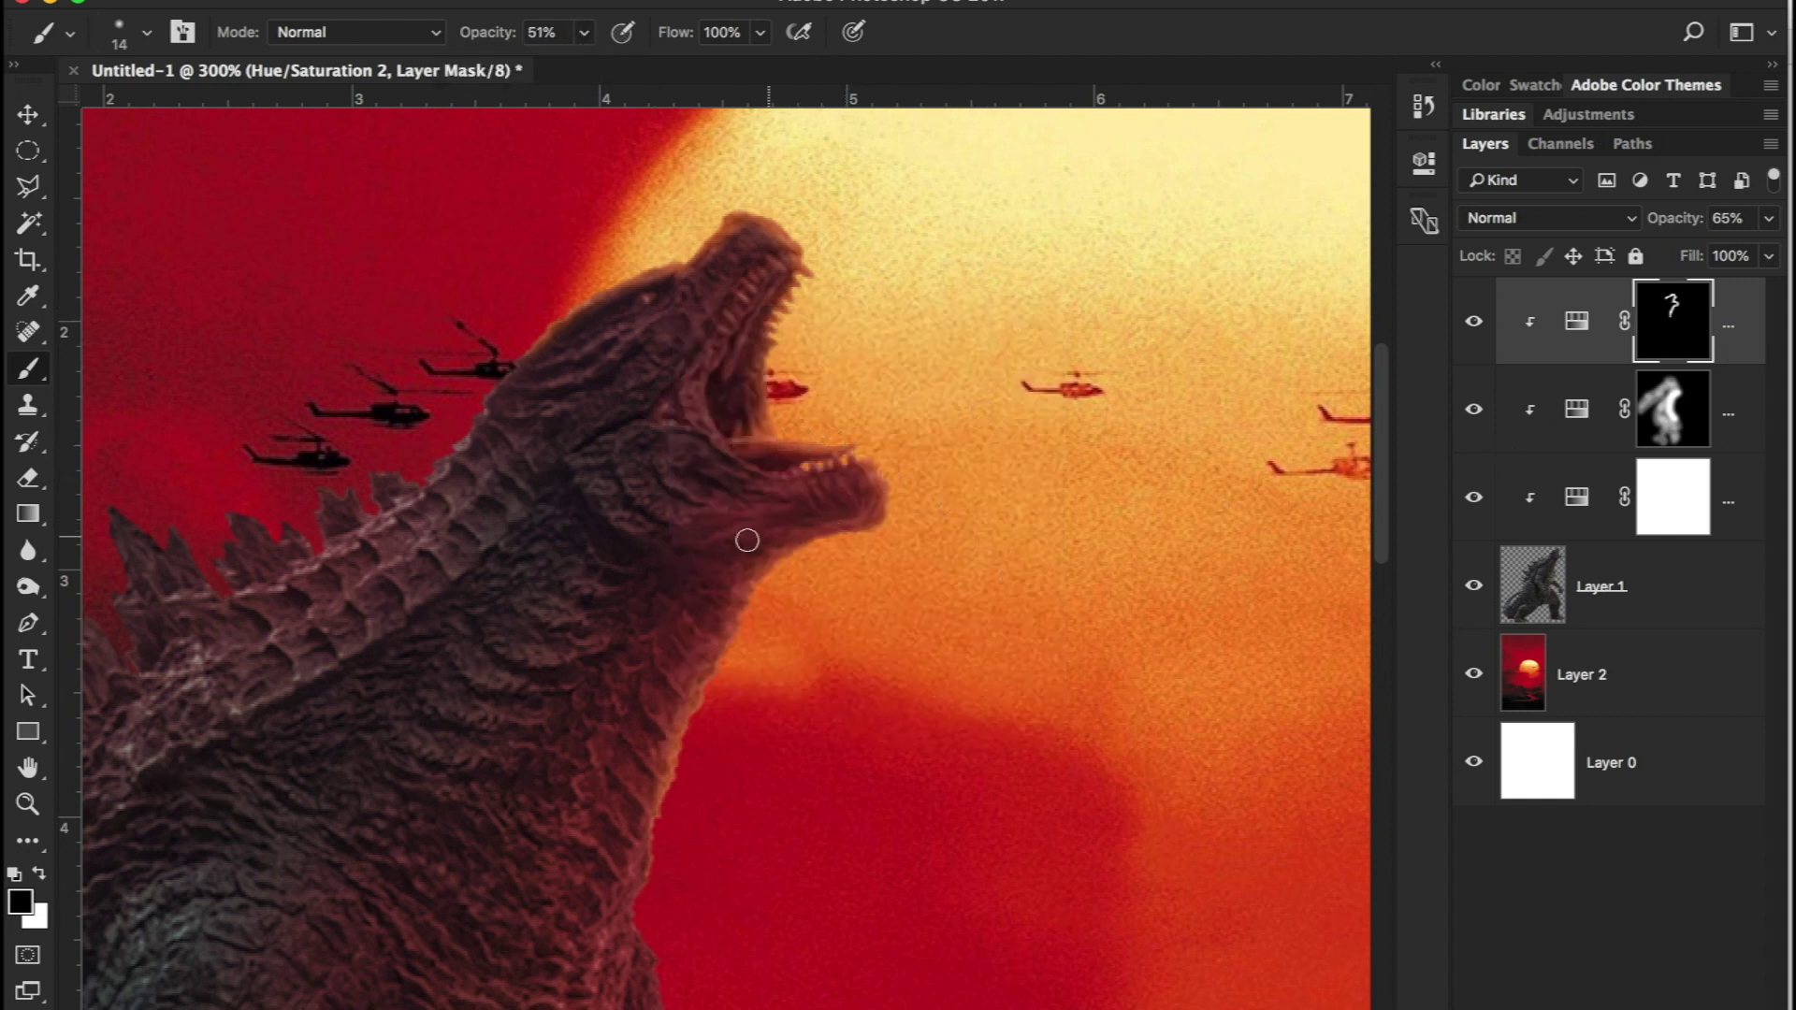
Step: Touch up the mask of the adjustment below under Godzilla's jaw with a 35 px brush at 22% opacity
{"action": "key", "text": "alt+bracketleft"}
{"action": "right_click", "coordinate": [978, 273]}
{"action": "left_click_drag", "start_coordinate": [1143, 343], "coordinate": [1159, 343]}
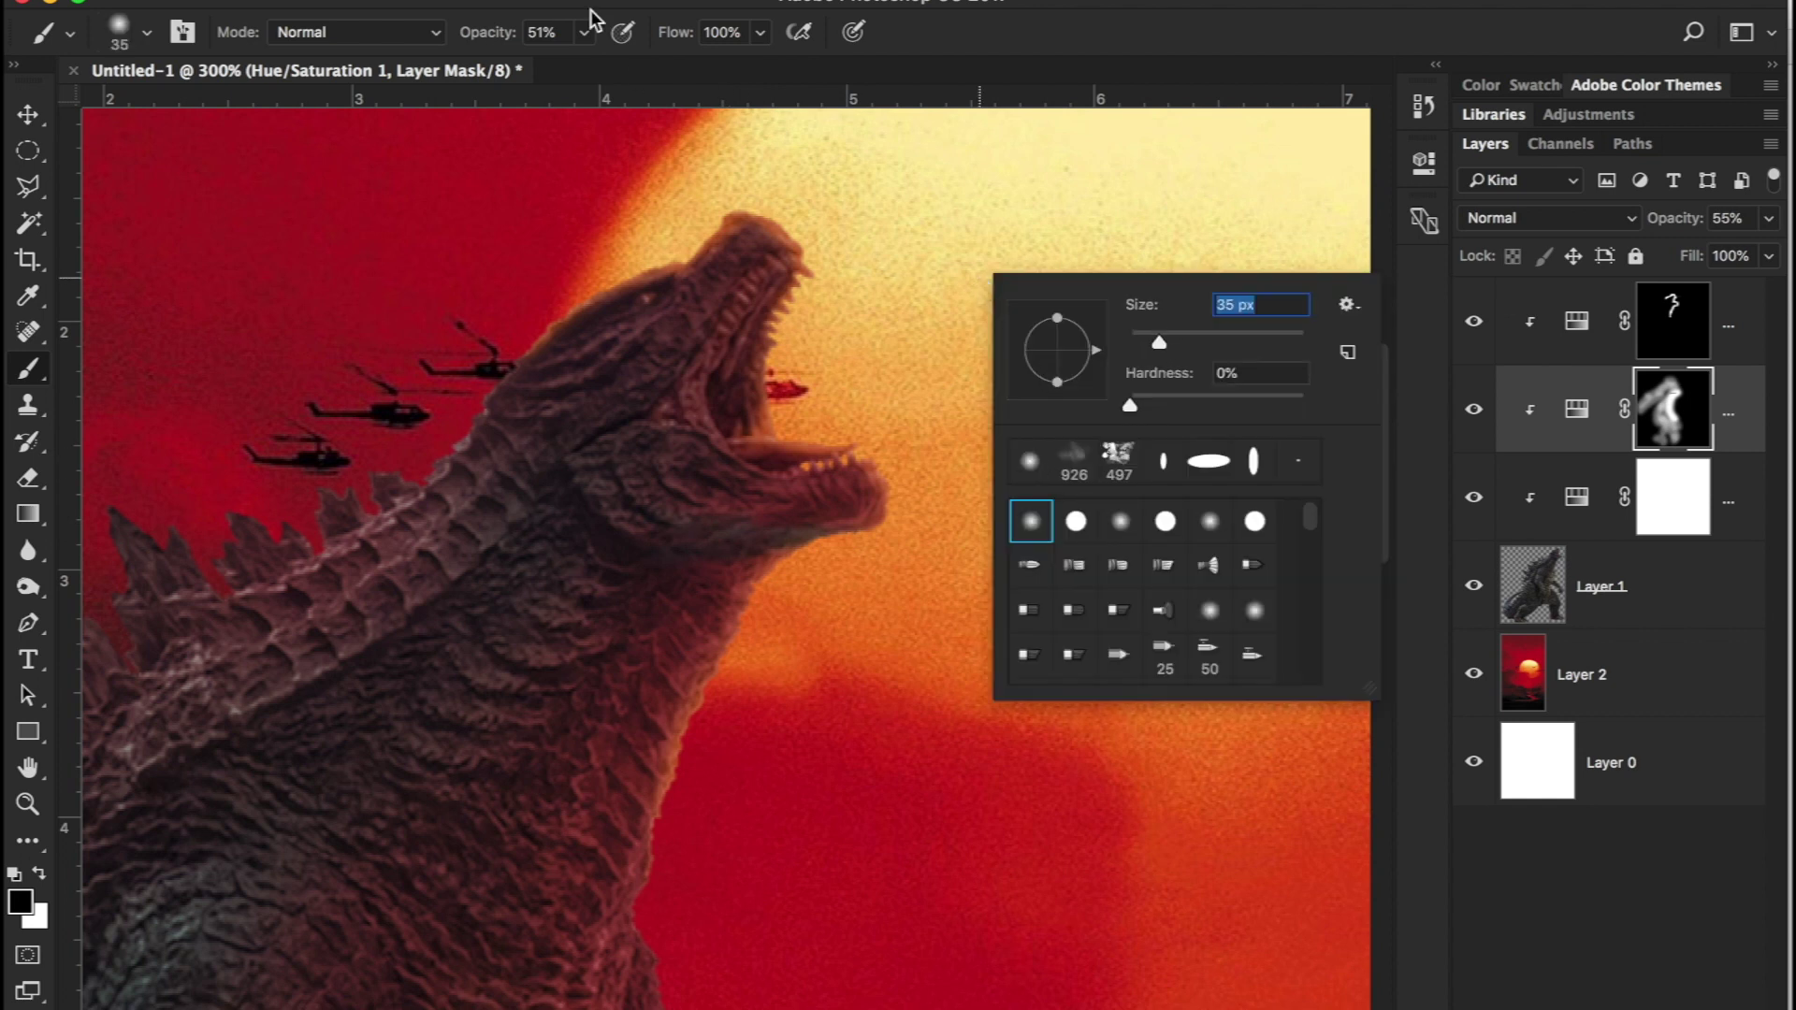
{"action": "left_click", "coordinate": [584, 33]}
{"action": "left_click_drag", "start_coordinate": [582, 73], "coordinate": [540, 73]}
{"action": "key", "text": "x"}
{"action": "left_click_drag", "start_coordinate": [653, 536], "coordinate": [758, 529]}
{"action": "key", "text": "x"}
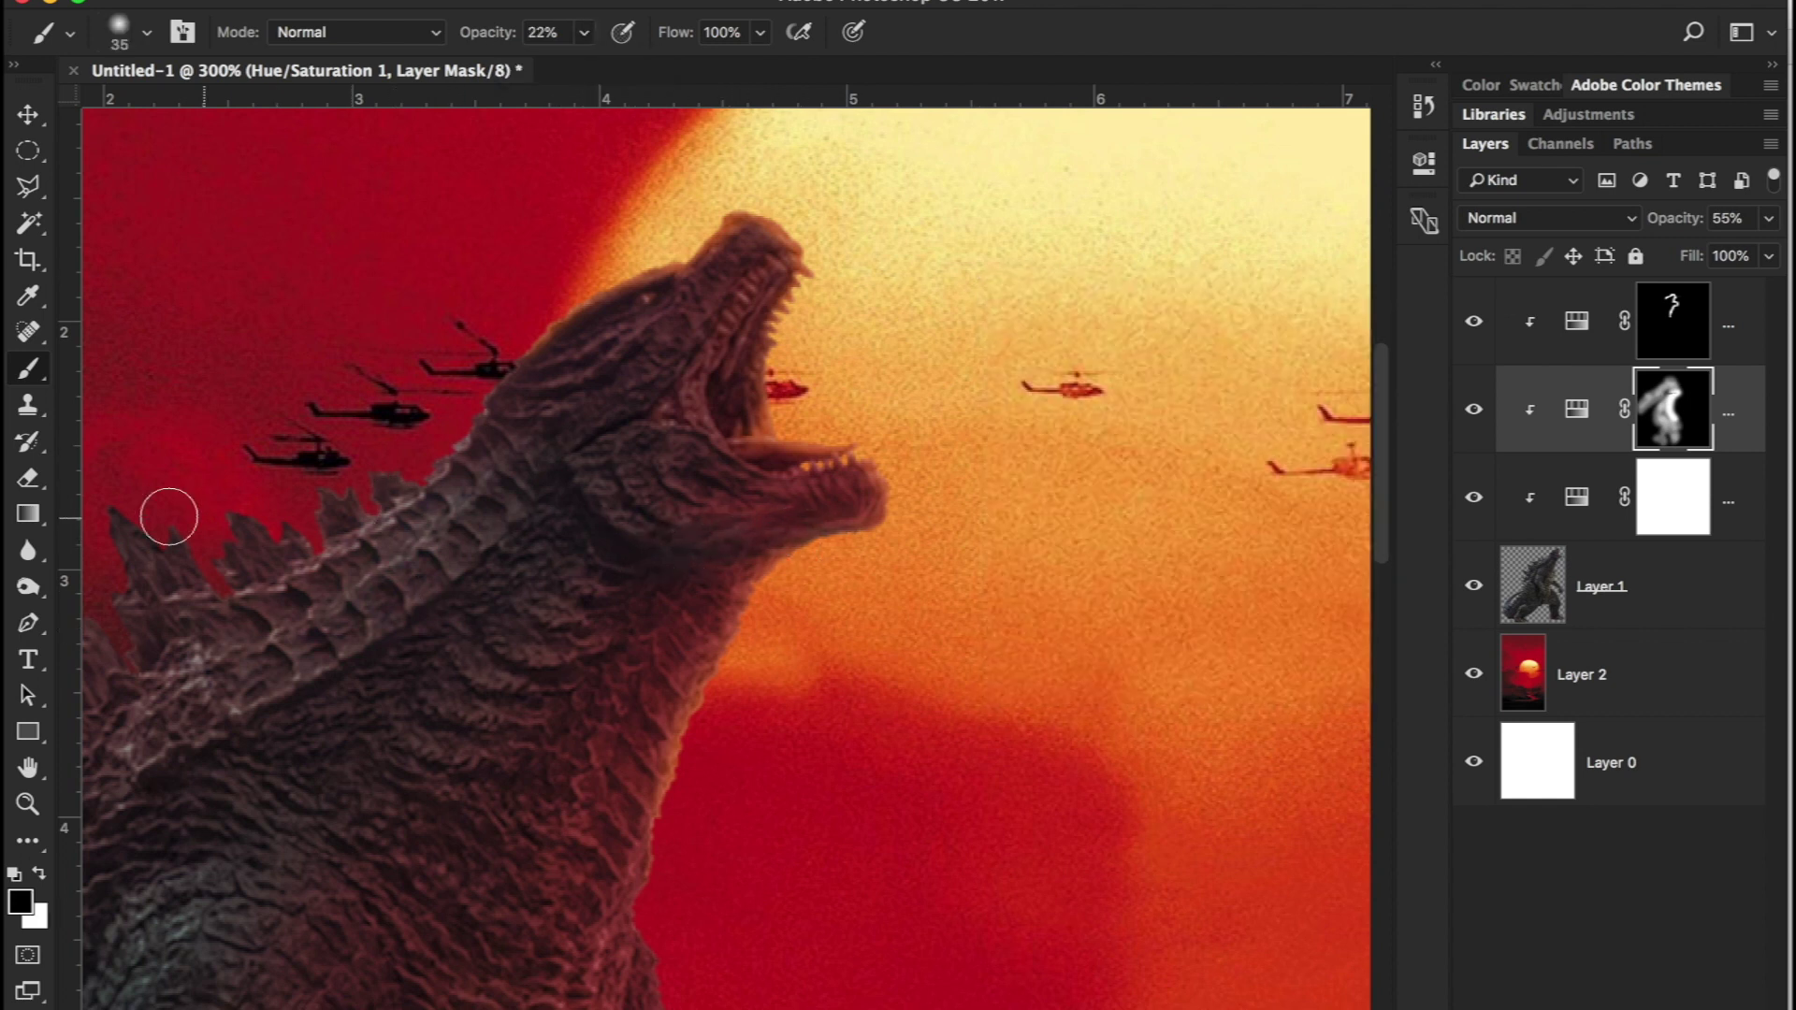
Step: Try to darken Godzilla's neck and head with the Burn tool at size 43, Shadows range and 100% exposure
{"action": "left_click", "coordinate": [30, 553]}
{"action": "left_click", "coordinate": [33, 588]}
{"action": "left_click", "coordinate": [122, 611]}
{"action": "right_click", "coordinate": [380, 618]}
{"action": "left_click_drag", "start_coordinate": [585, 685], "coordinate": [549, 684]}
{"action": "mouse_move", "coordinate": [497, 512]}
{"action": "left_mouse_down"}
{"action": "mouse_move", "coordinate": [294, 631]}
{"action": "mouse_move", "coordinate": [501, 456]}
{"action": "mouse_move", "coordinate": [580, 637]}
{"action": "mouse_move", "coordinate": [581, 508]}
{"action": "mouse_move", "coordinate": [666, 322]}
{"action": "left_mouse_up"}
{"action": "key", "text": "super+z"}
{"action": "left_click", "coordinate": [1602, 587]}
{"action": "key", "text": "super+z"}
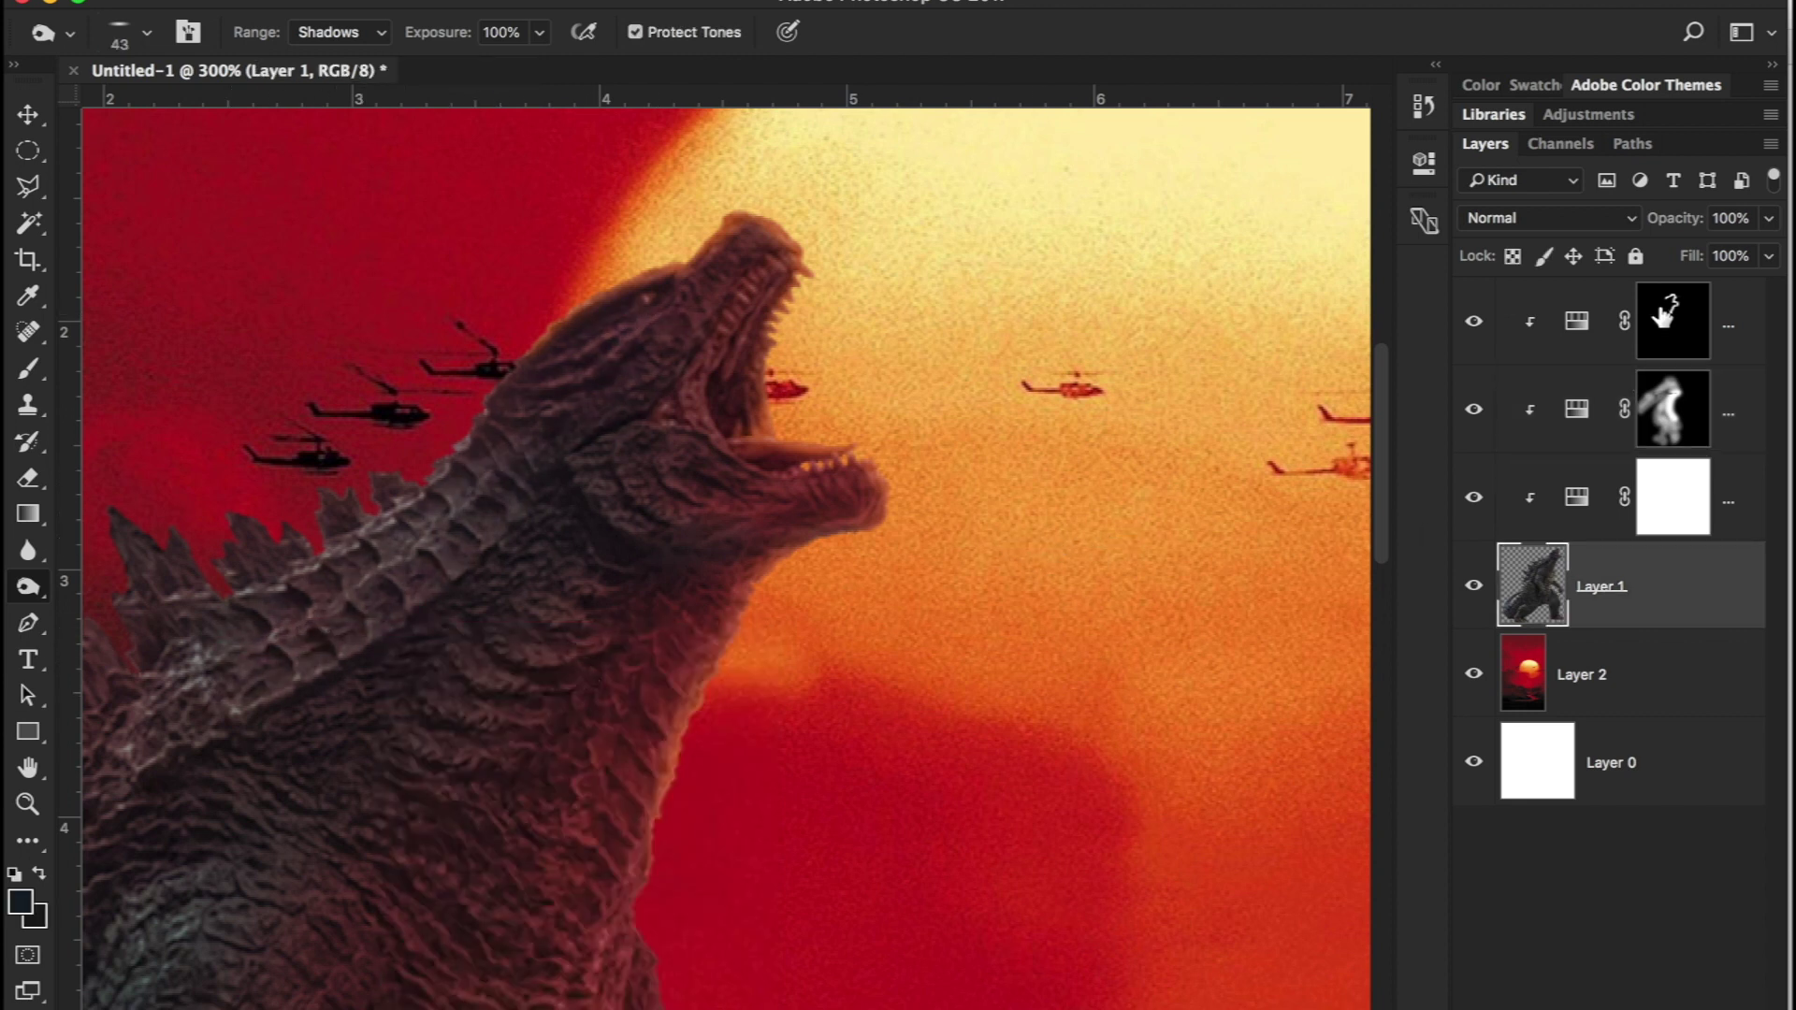
Step: Add a new Hue/Saturation adjustment above all the others and clip it to Godzilla's layer
{"action": "left_click", "coordinate": [1664, 320]}
{"action": "left_click", "coordinate": [1627, 1009]}
{"action": "left_click", "coordinate": [1637, 736]}
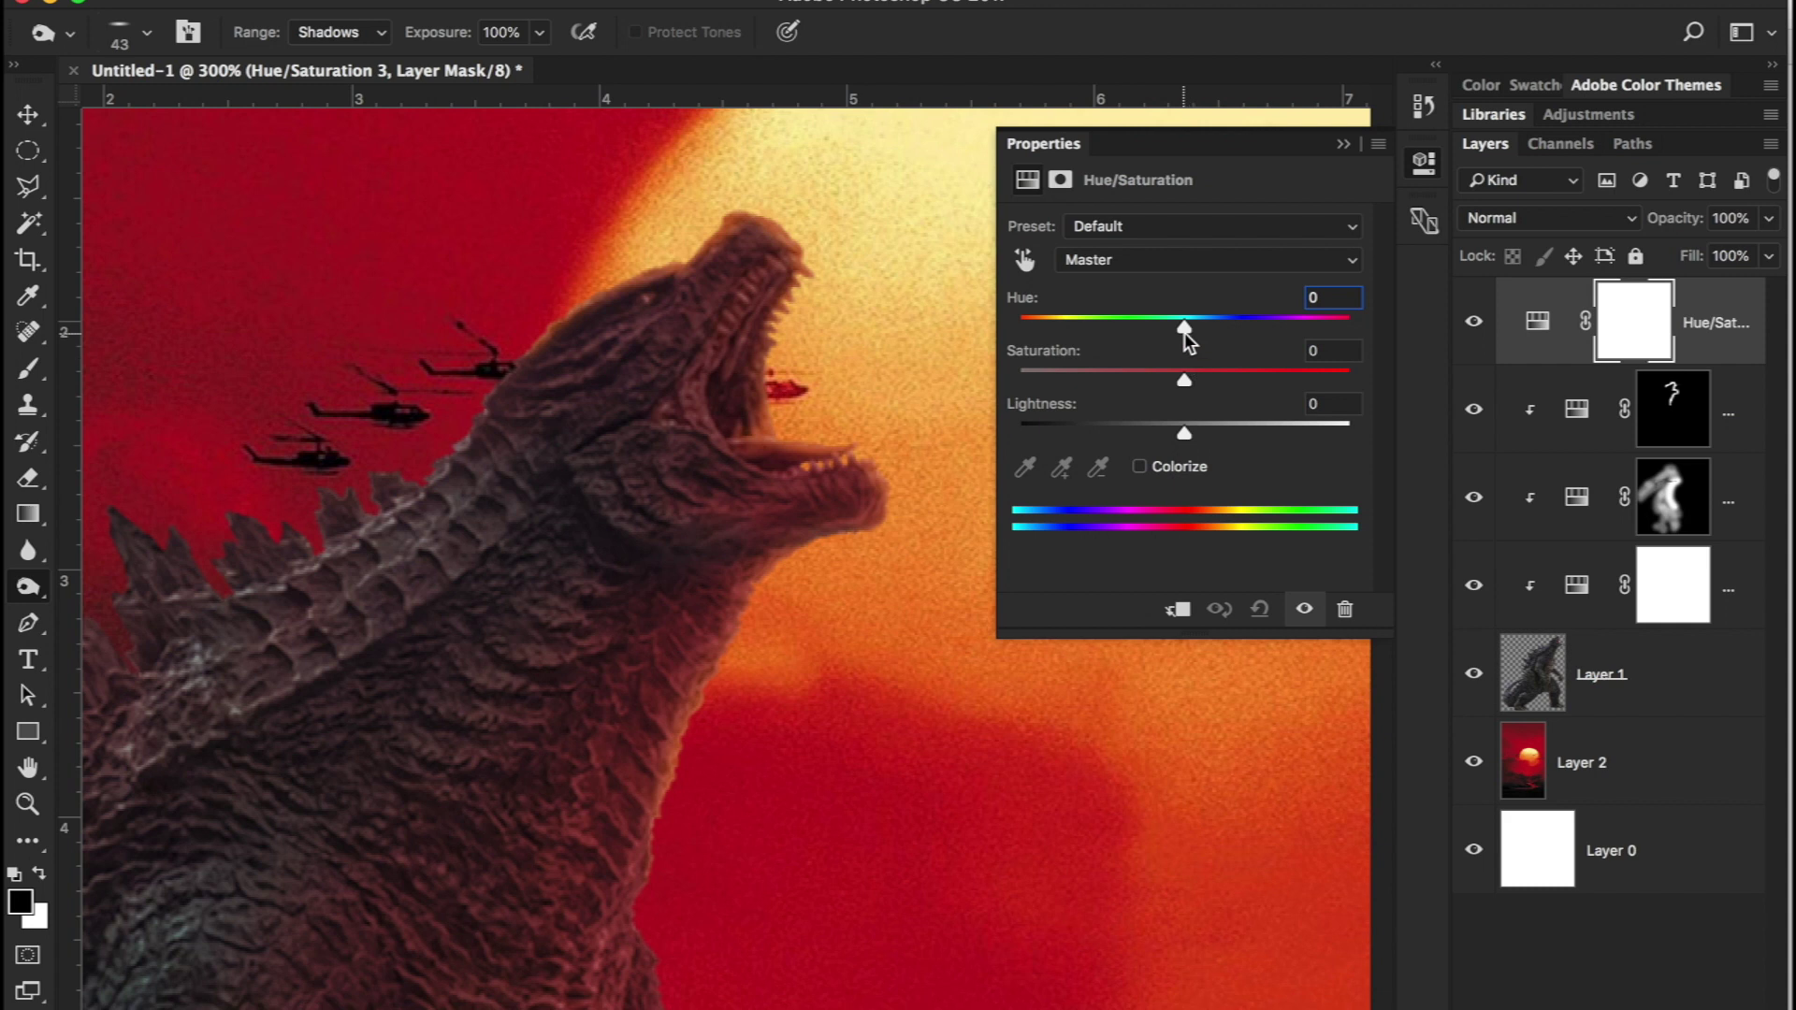
{"action": "left_click_drag", "start_coordinate": [1184, 432], "coordinate": [1063, 432]}
{"action": "left_click", "coordinate": [1534, 363], "text": "alt"}
Step: Set the new Hue/Saturation adjustment to hue +7, saturation +83 and lightness -43
{"action": "left_click_drag", "start_coordinate": [1184, 380], "coordinate": [1255, 378]}
{"action": "left_click_drag", "start_coordinate": [1063, 433], "coordinate": [1114, 434]}
{"action": "mouse_move", "coordinate": [1185, 326]}
{"action": "left_mouse_down"}
{"action": "mouse_move", "coordinate": [1100, 330]}
{"action": "mouse_move", "coordinate": [1344, 328]}
{"action": "mouse_move", "coordinate": [1020, 339]}
{"action": "mouse_move", "coordinate": [1195, 335]}
{"action": "left_mouse_up"}
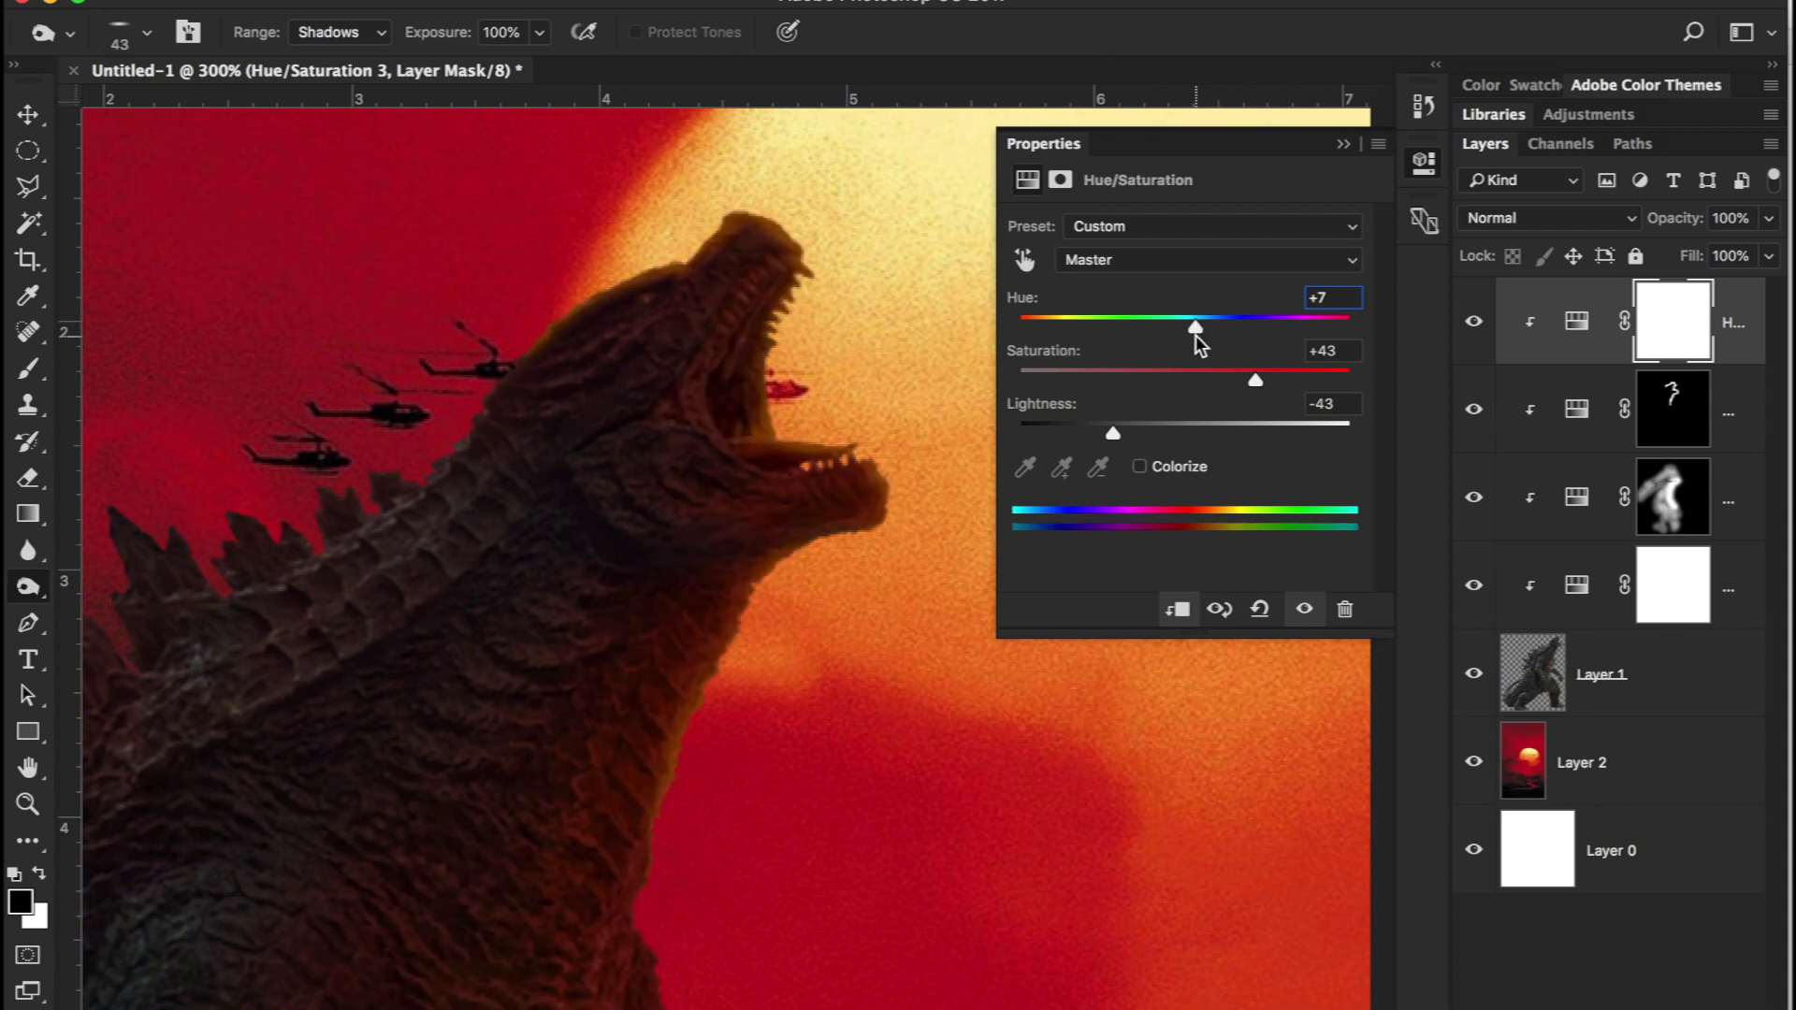
{"action": "scroll", "coordinate": [509, 662], "scroll_direction": "down", "scroll_amount": 4}
{"action": "scroll", "coordinate": [509, 661], "scroll_direction": "left", "scroll_amount": 5}
{"action": "scroll", "coordinate": [509, 661], "scroll_direction": "up", "scroll_amount": 2}
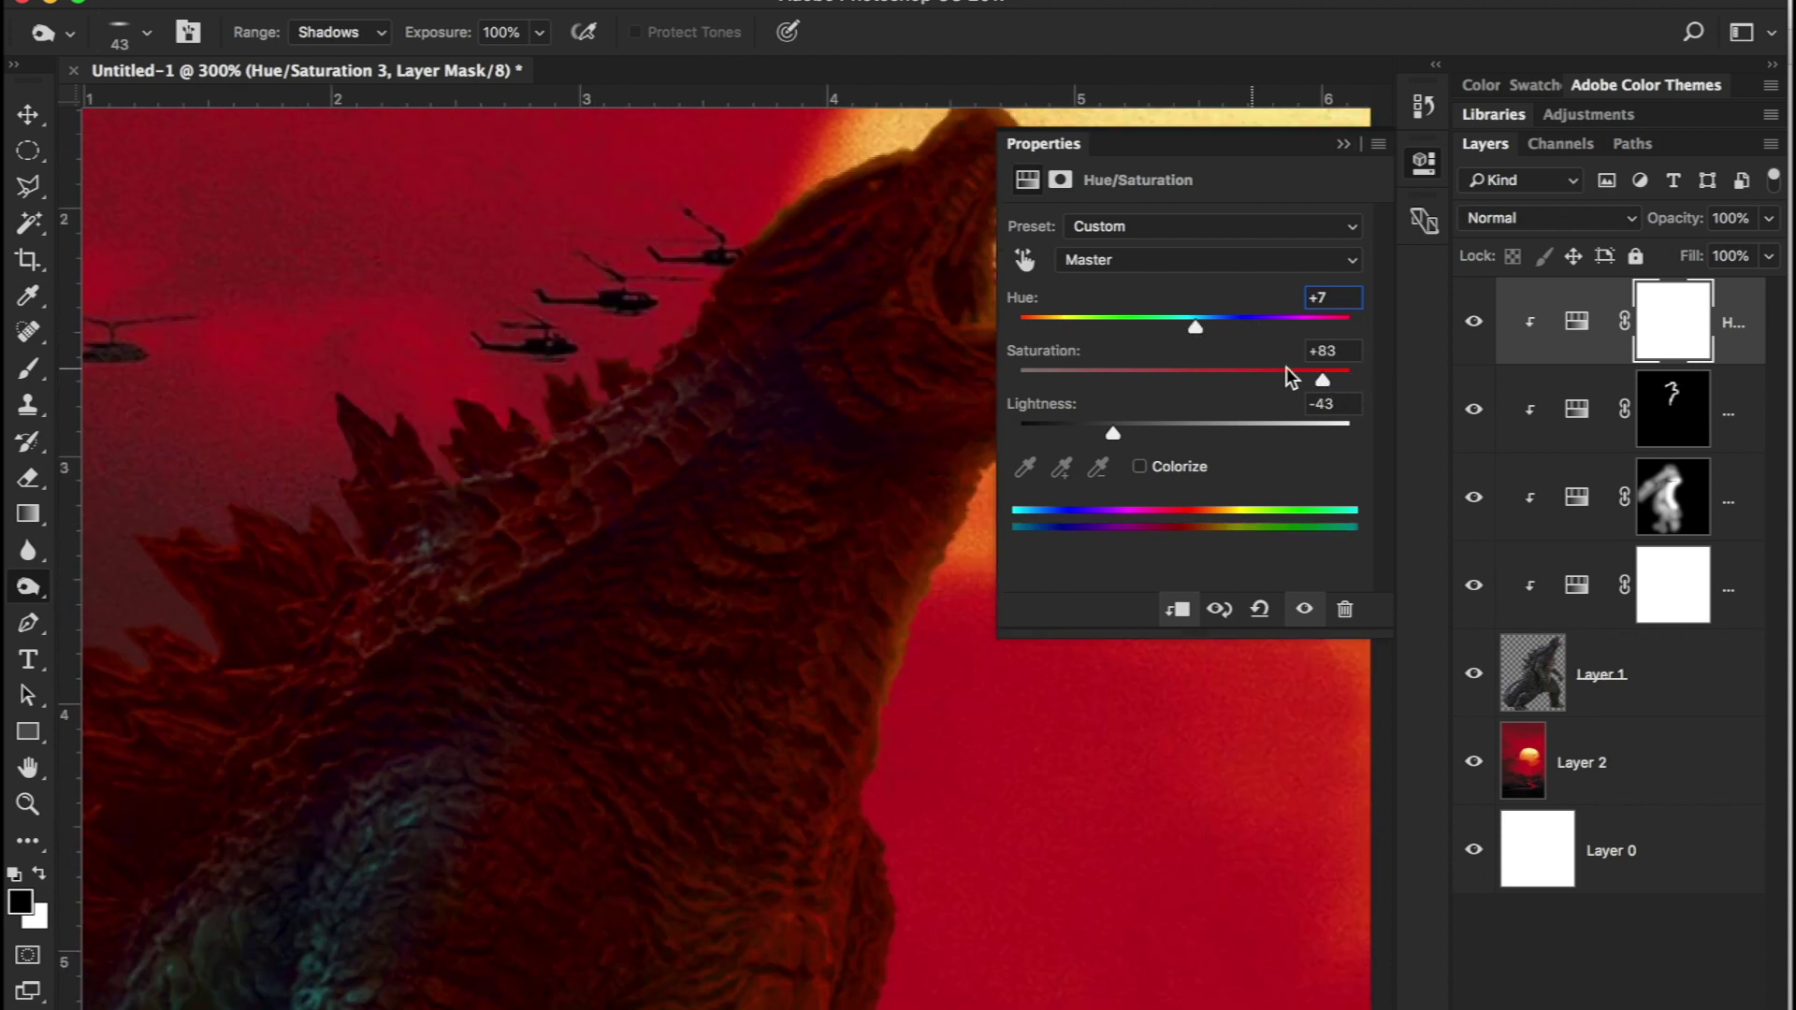
{"action": "left_click", "coordinate": [1343, 144]}
Step: Invert the new adjustment's mask to black and paint white over Godzilla's back, neck and chest, enlarging the brush to 118 px
{"action": "key", "text": "super+i"}
{"action": "key", "text": "b"}
{"action": "key", "text": "x"}
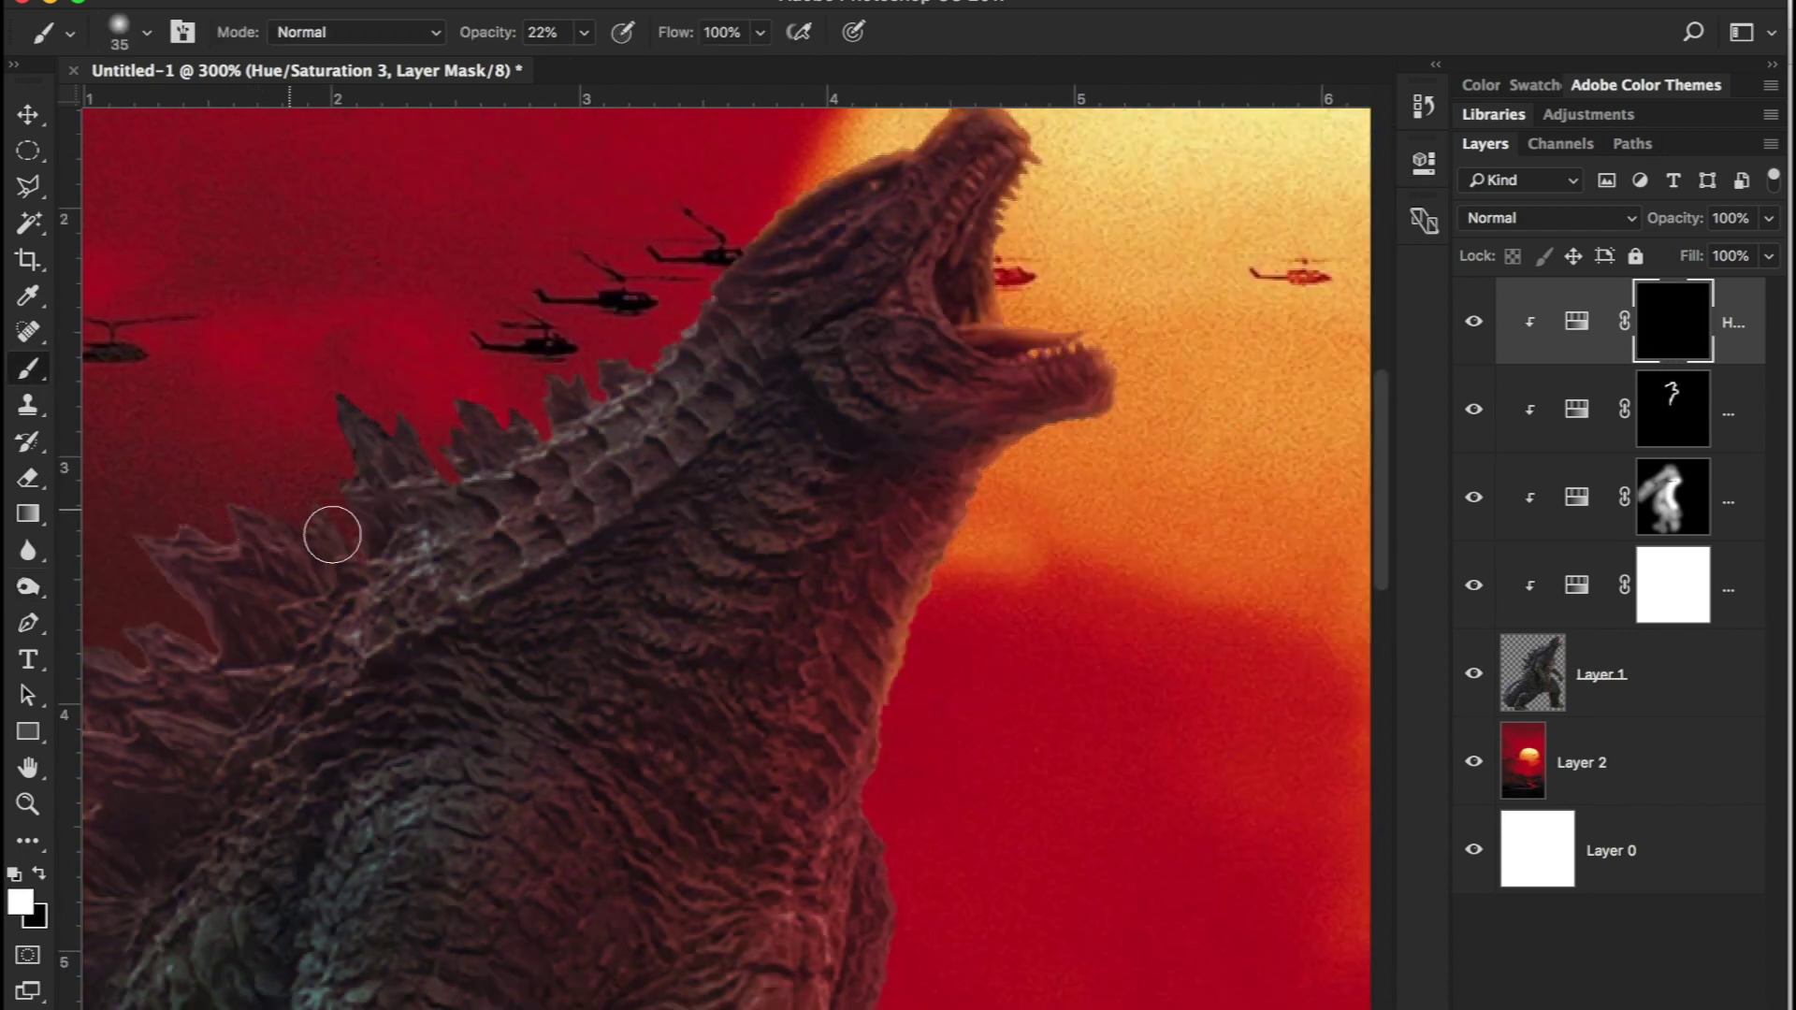
{"action": "mouse_move", "coordinate": [582, 295]}
{"action": "left_mouse_down"}
{"action": "mouse_move", "coordinate": [412, 409]}
{"action": "mouse_move", "coordinate": [305, 581]}
{"action": "mouse_move", "coordinate": [593, 481]}
{"action": "mouse_move", "coordinate": [717, 377]}
{"action": "left_mouse_up"}
{"action": "left_click_drag", "start_coordinate": [912, 660], "coordinate": [982, 660]}
{"action": "mouse_move", "coordinate": [805, 468]}
{"action": "left_mouse_down"}
{"action": "mouse_move", "coordinate": [537, 646]}
{"action": "mouse_move", "coordinate": [461, 910]}
{"action": "mouse_move", "coordinate": [802, 902]}
{"action": "mouse_move", "coordinate": [800, 927]}
{"action": "left_mouse_up"}
Step: Soften the mask over the neck and chest with black at 16% brush opacity and lower the adjustment's opacity to 67%
{"action": "key", "text": "x"}
{"action": "left_click_drag", "start_coordinate": [583, 31], "coordinate": [468, 58]}
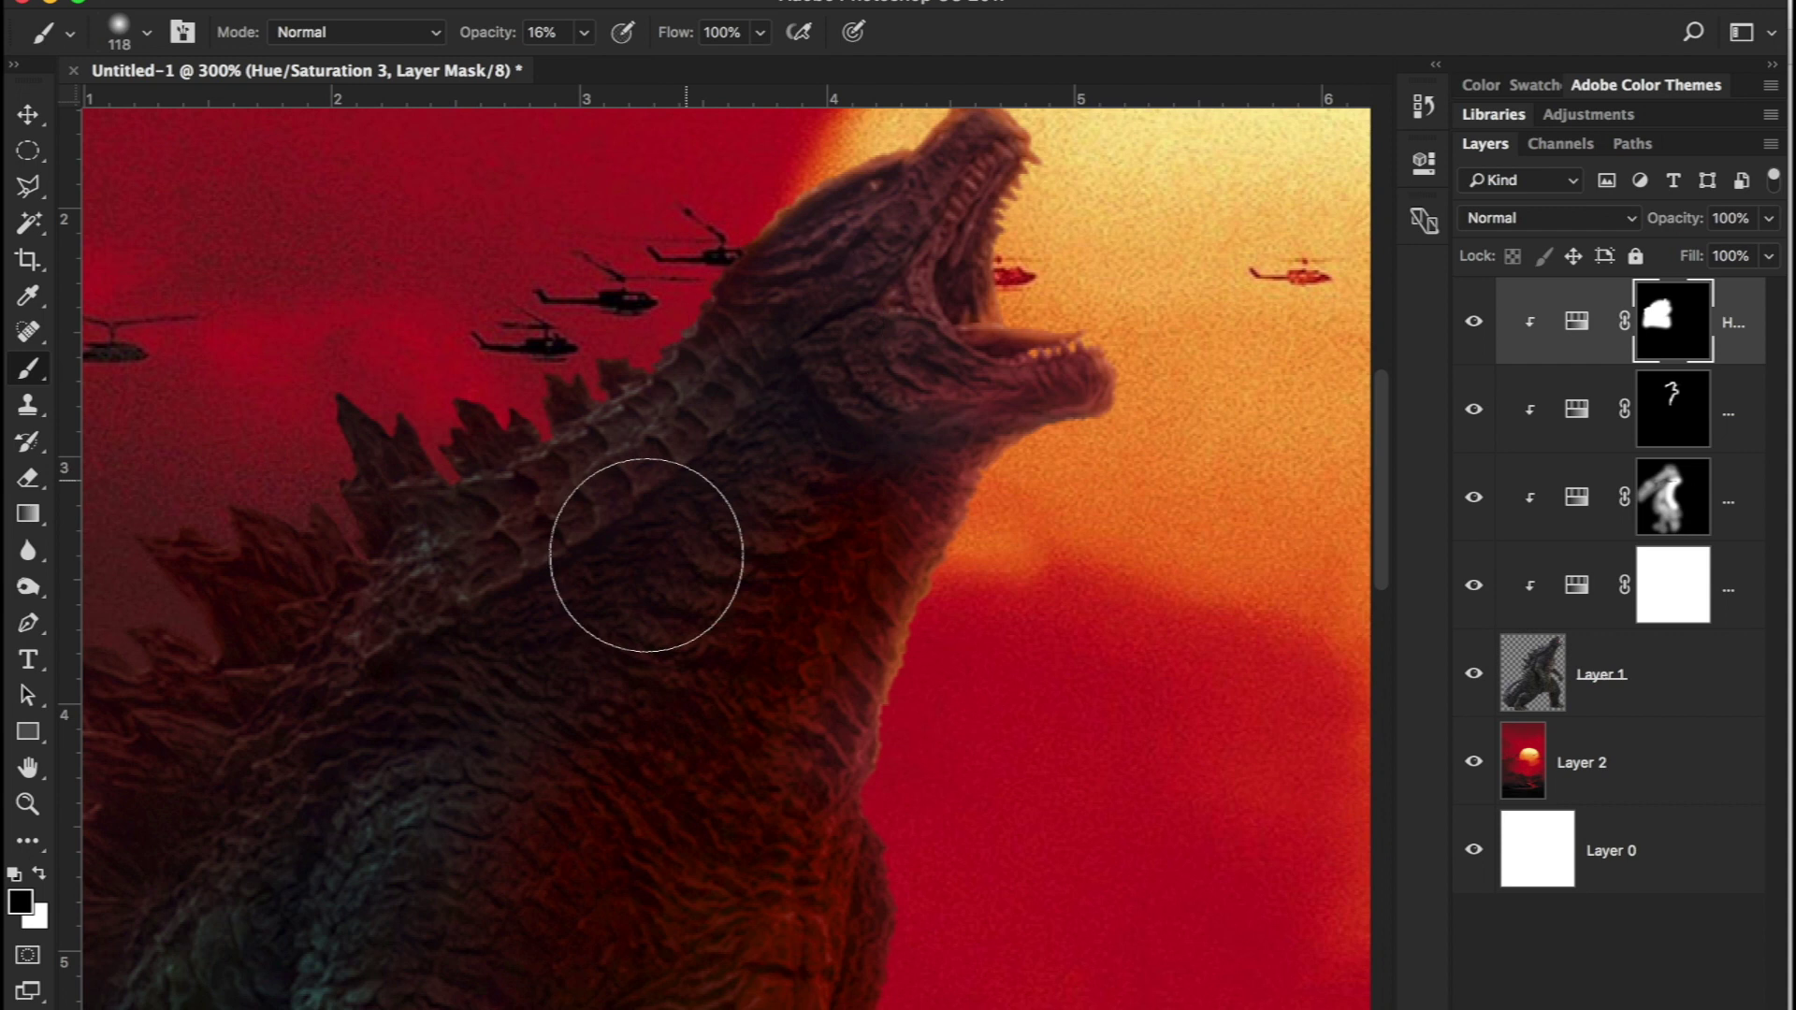
{"action": "left_click_drag", "start_coordinate": [642, 549], "coordinate": [754, 701]}
{"action": "left_click_drag", "start_coordinate": [1769, 218], "coordinate": [1722, 258]}
Step: Paint white at 16% brush opacity on the rim-light adjustment's mask over Godzilla's chest and shoulder
{"action": "key", "text": "alt+bracketleft"}
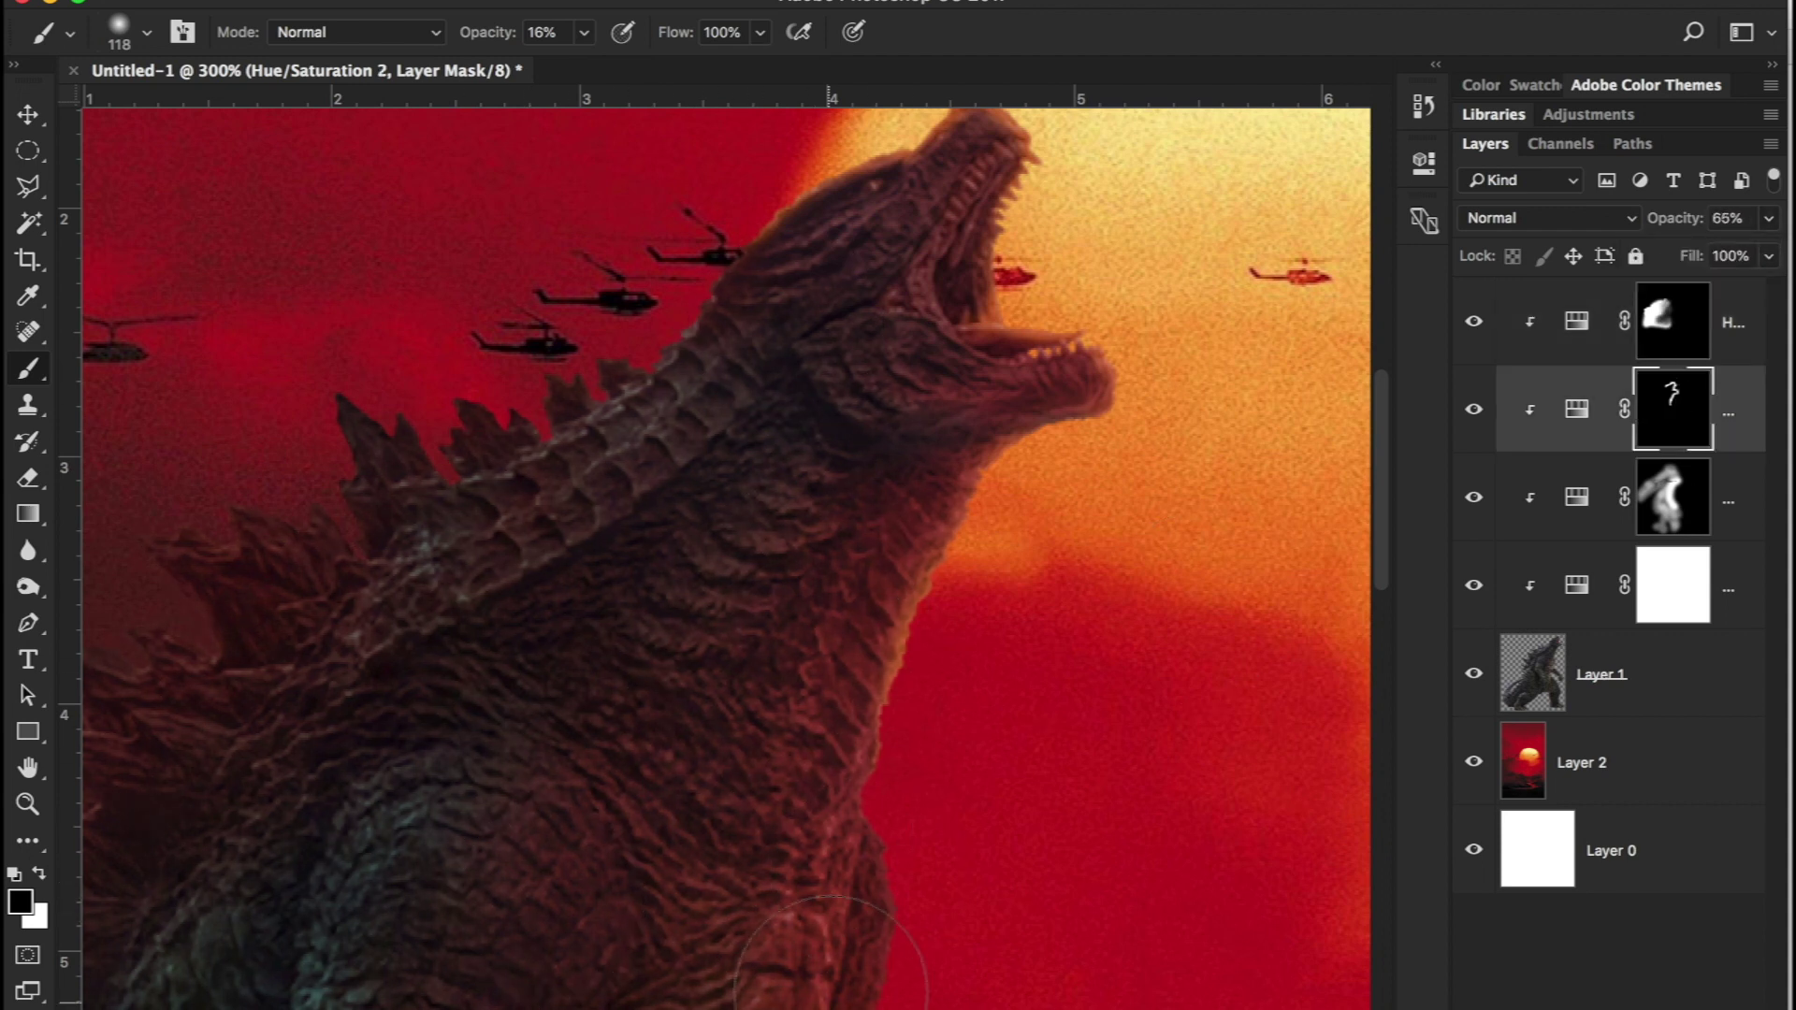
{"action": "key", "text": "x"}
{"action": "left_click_drag", "start_coordinate": [902, 742], "coordinate": [754, 714]}
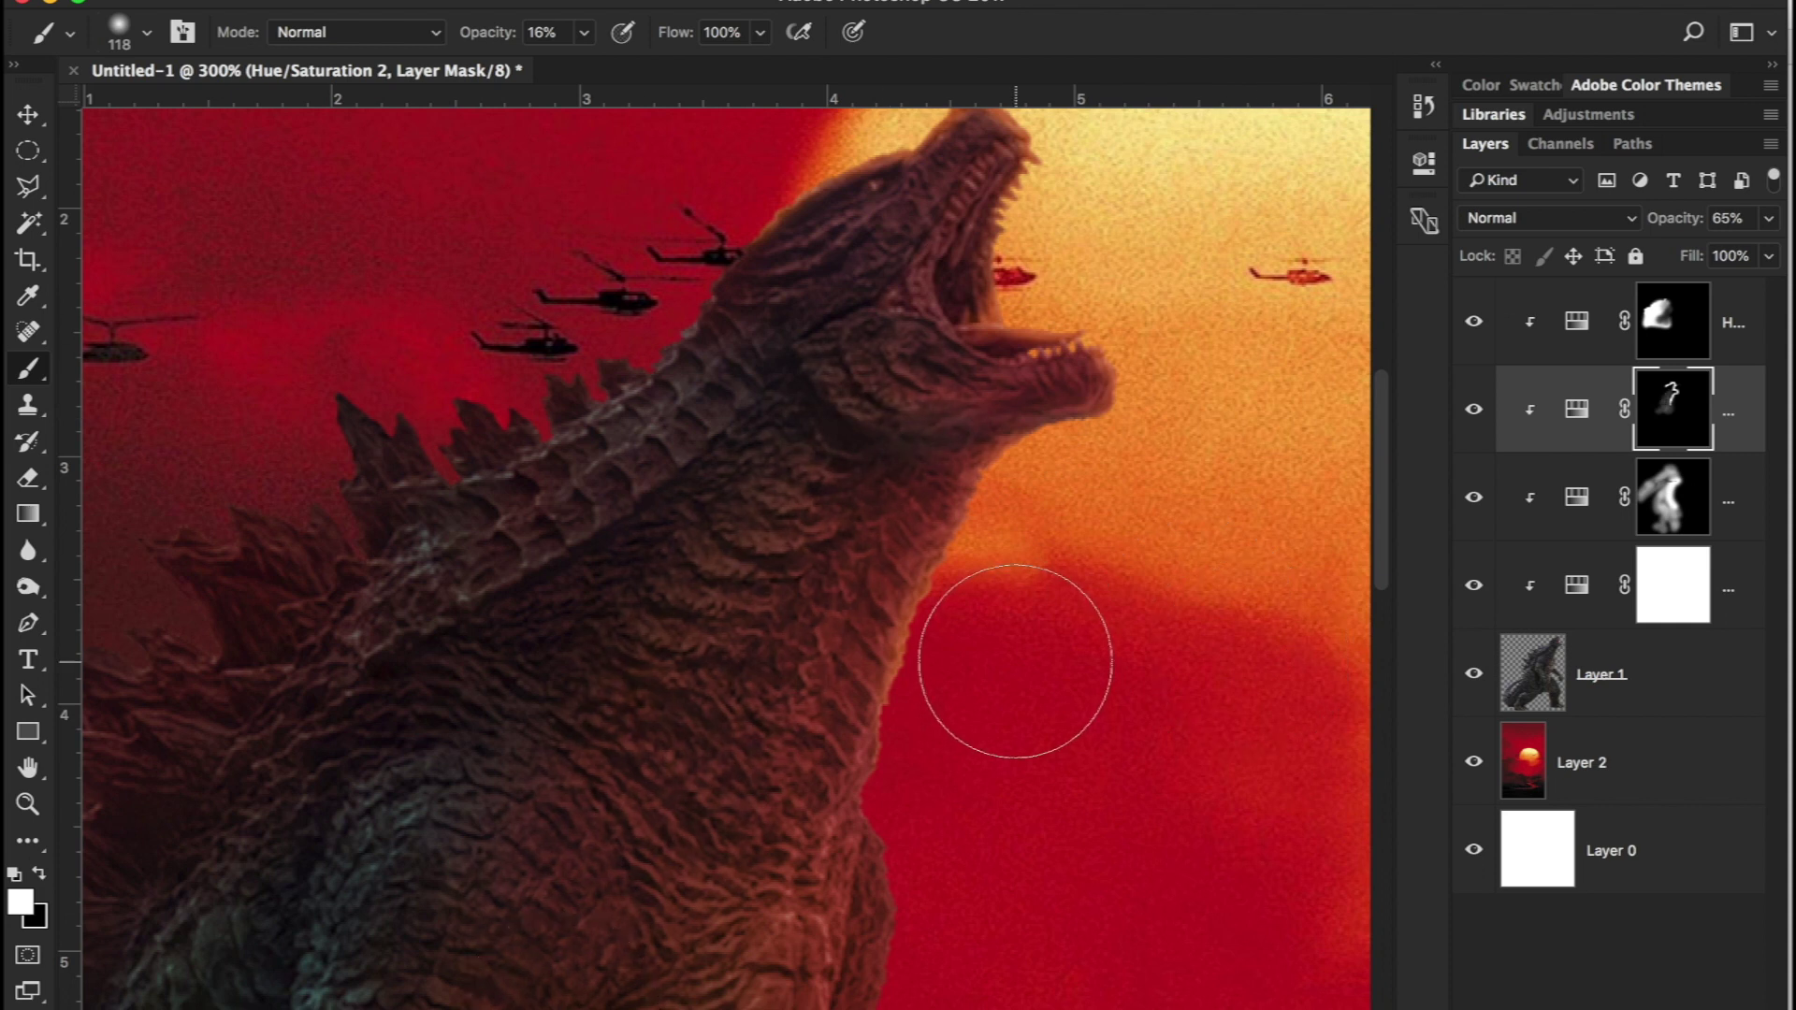
{"action": "left_click_drag", "start_coordinate": [425, 874], "coordinate": [455, 743]}
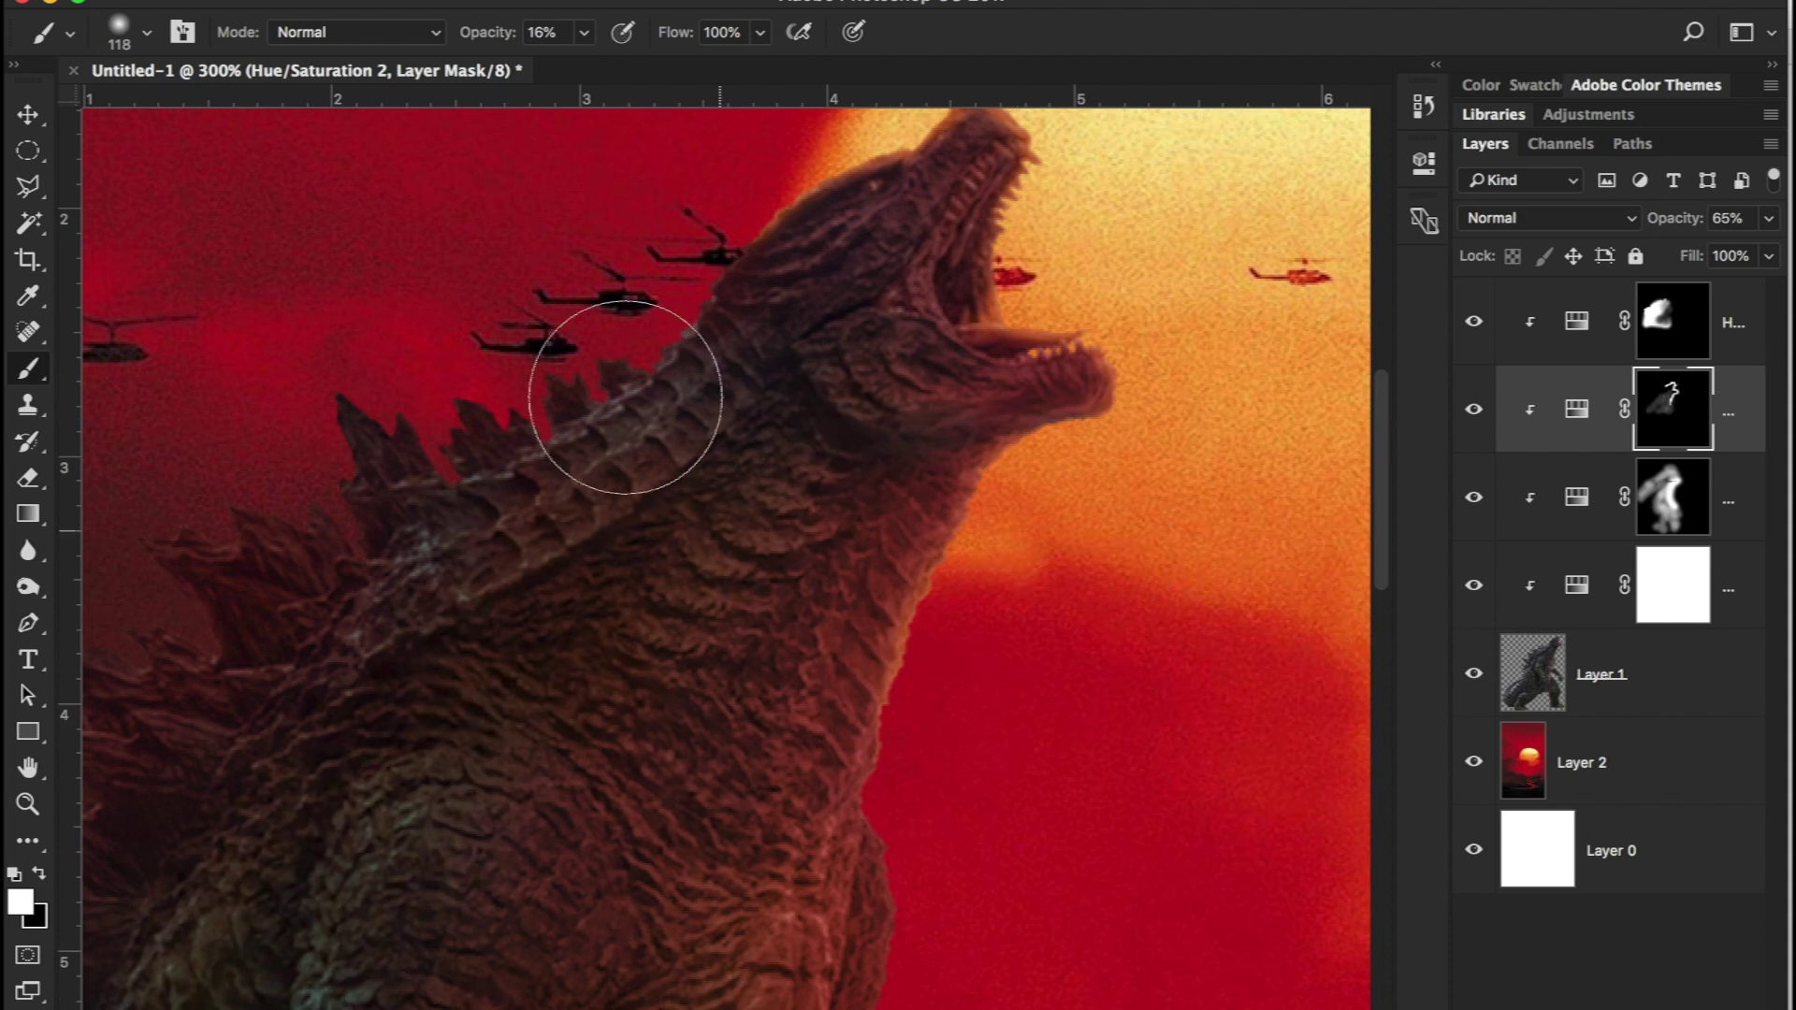
Step: Raise the topmost adjustment's opacity to 92% and set the brush to black at 17% opacity
{"action": "key", "text": "alt+bracketright"}
{"action": "key", "text": "5"}
{"action": "key", "text": "4"}
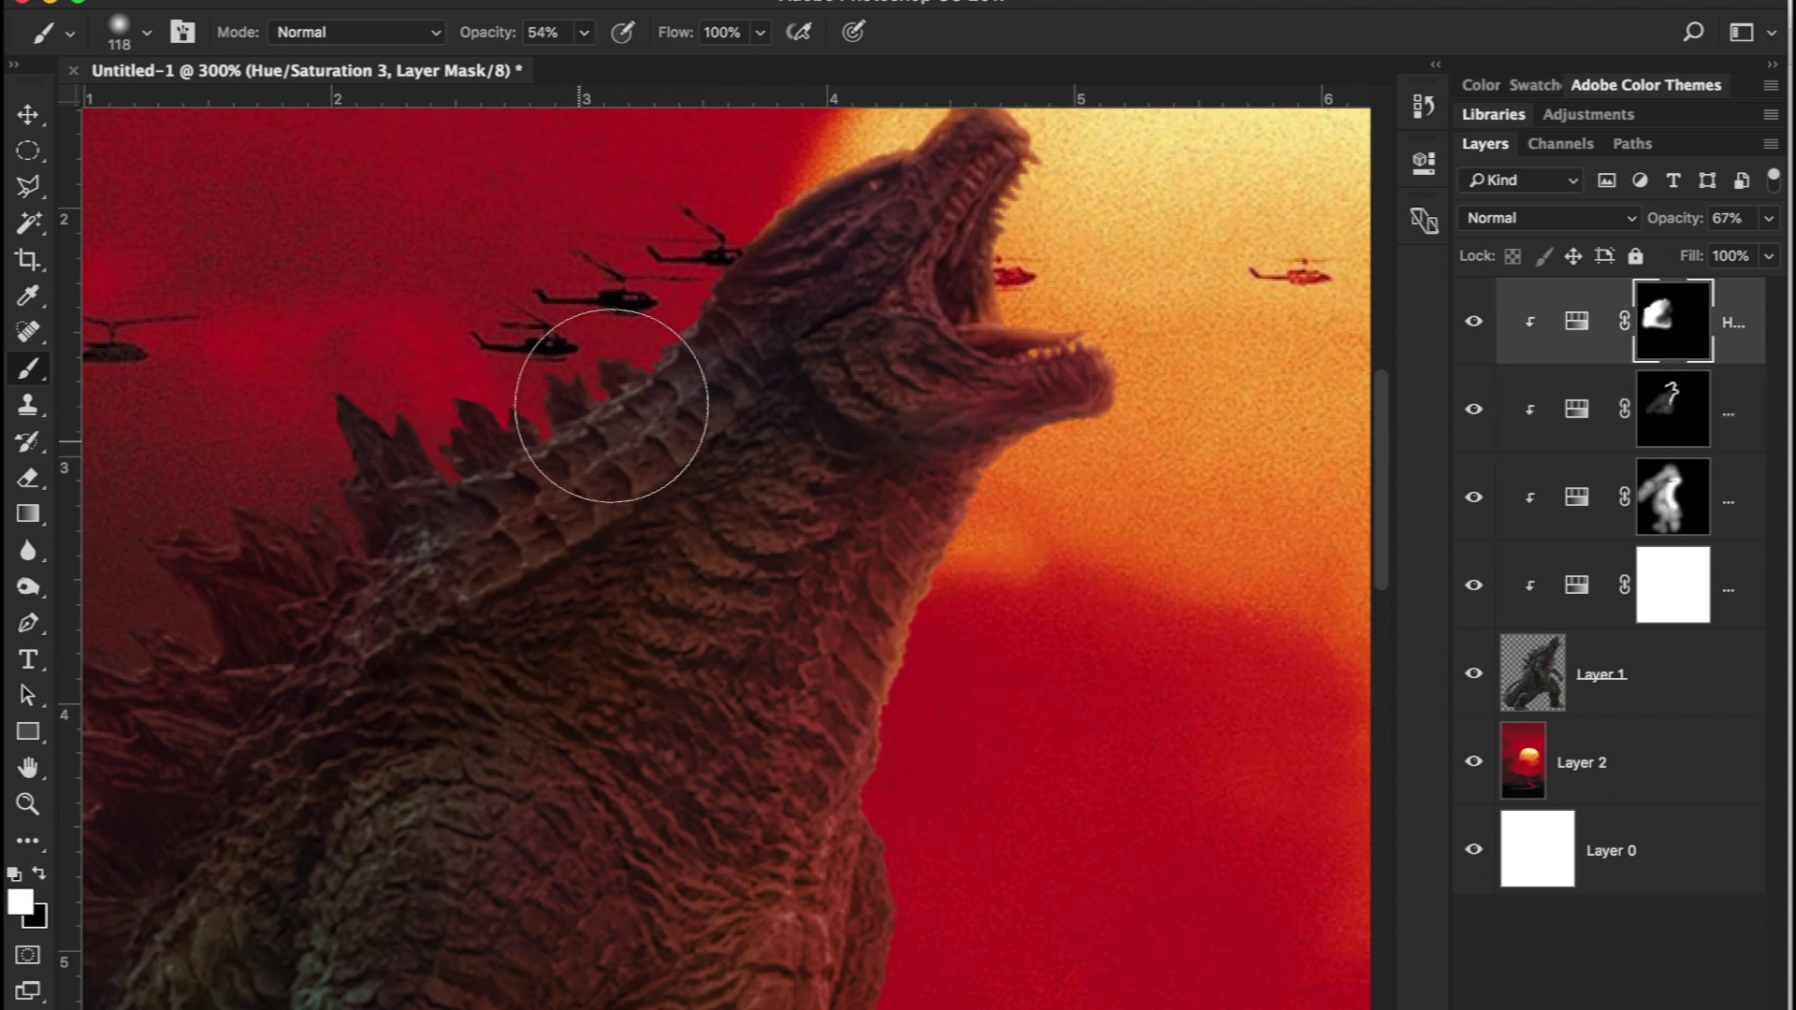
{"action": "left_click", "coordinate": [1769, 217]}
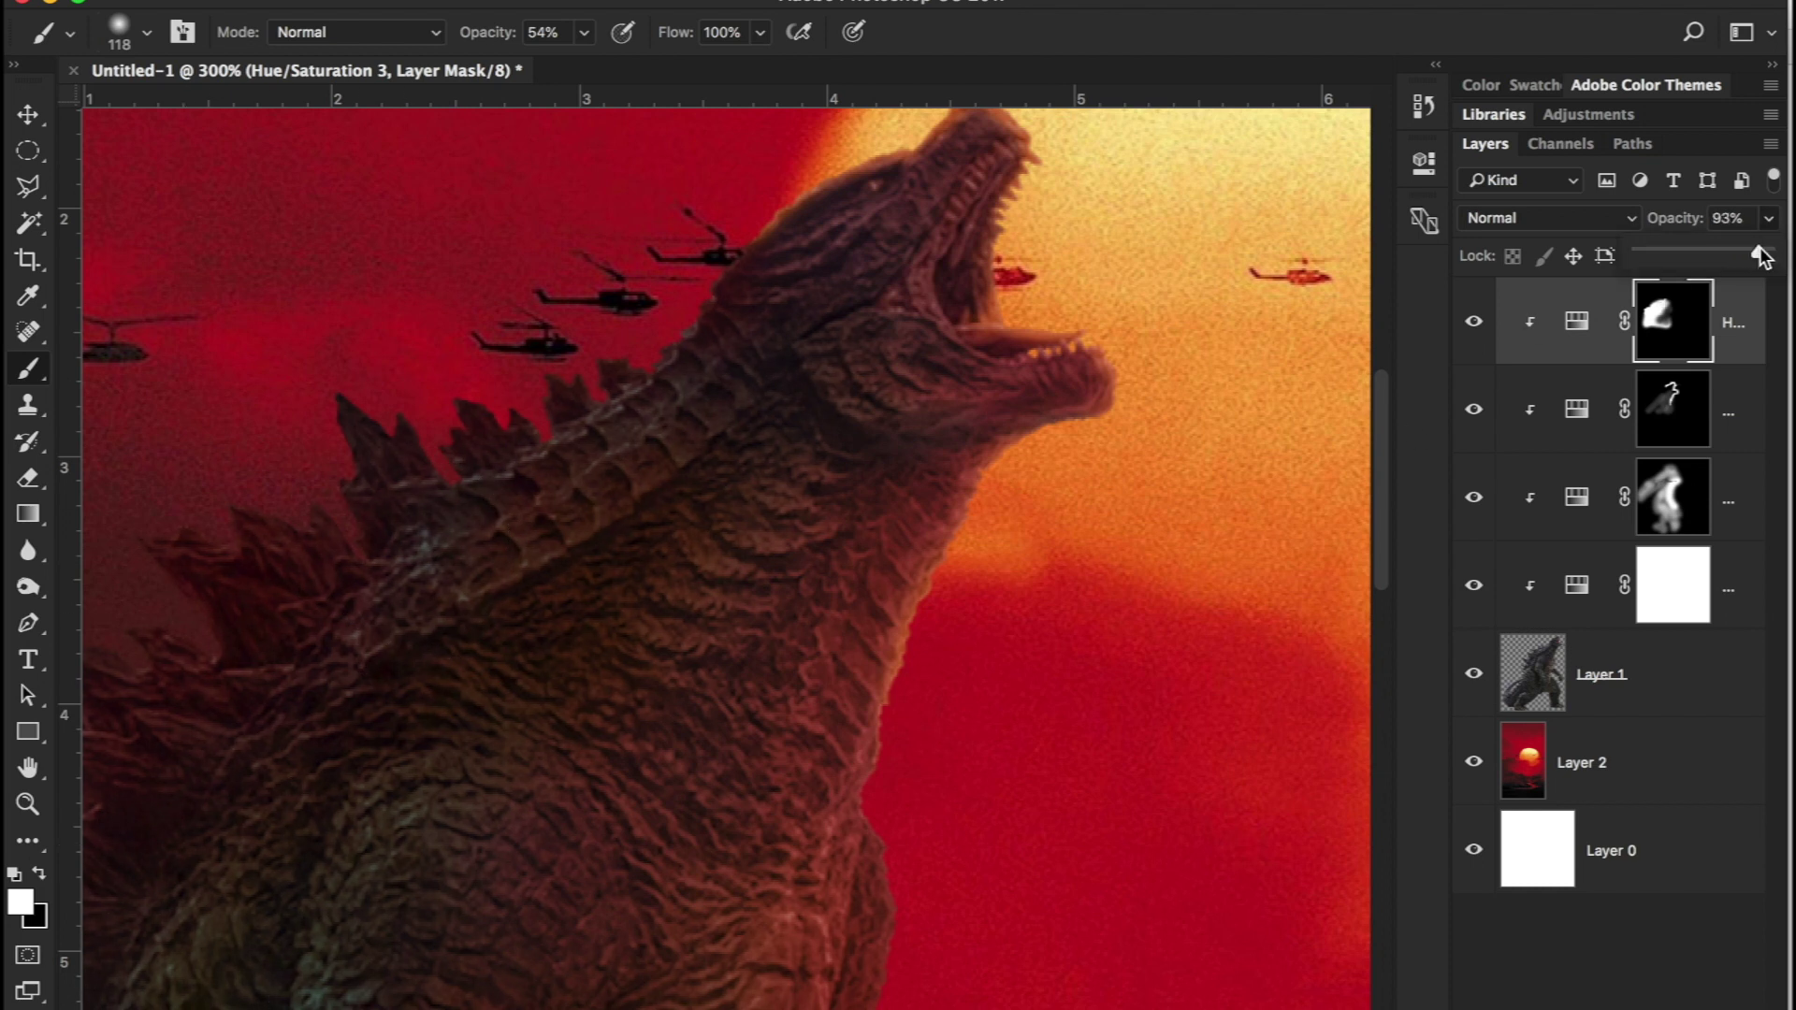
{"action": "left_click_drag", "start_coordinate": [1759, 249], "coordinate": [1756, 249]}
{"action": "key", "text": "x"}
{"action": "key", "text": "1"}
{"action": "key", "text": "7"}
Step: Add another Hue/Saturation adjustment at the top of the stack, clip it to Godzilla's layer and set its saturation to +37
{"action": "scroll", "coordinate": [1112, 575], "scroll_direction": "up", "scroll_amount": 5}
{"action": "key", "text": "z"}
{"action": "left_click", "coordinate": [801, 509], "text": "alt"}
{"action": "scroll", "coordinate": [654, 321], "scroll_direction": "right", "scroll_amount": 3}
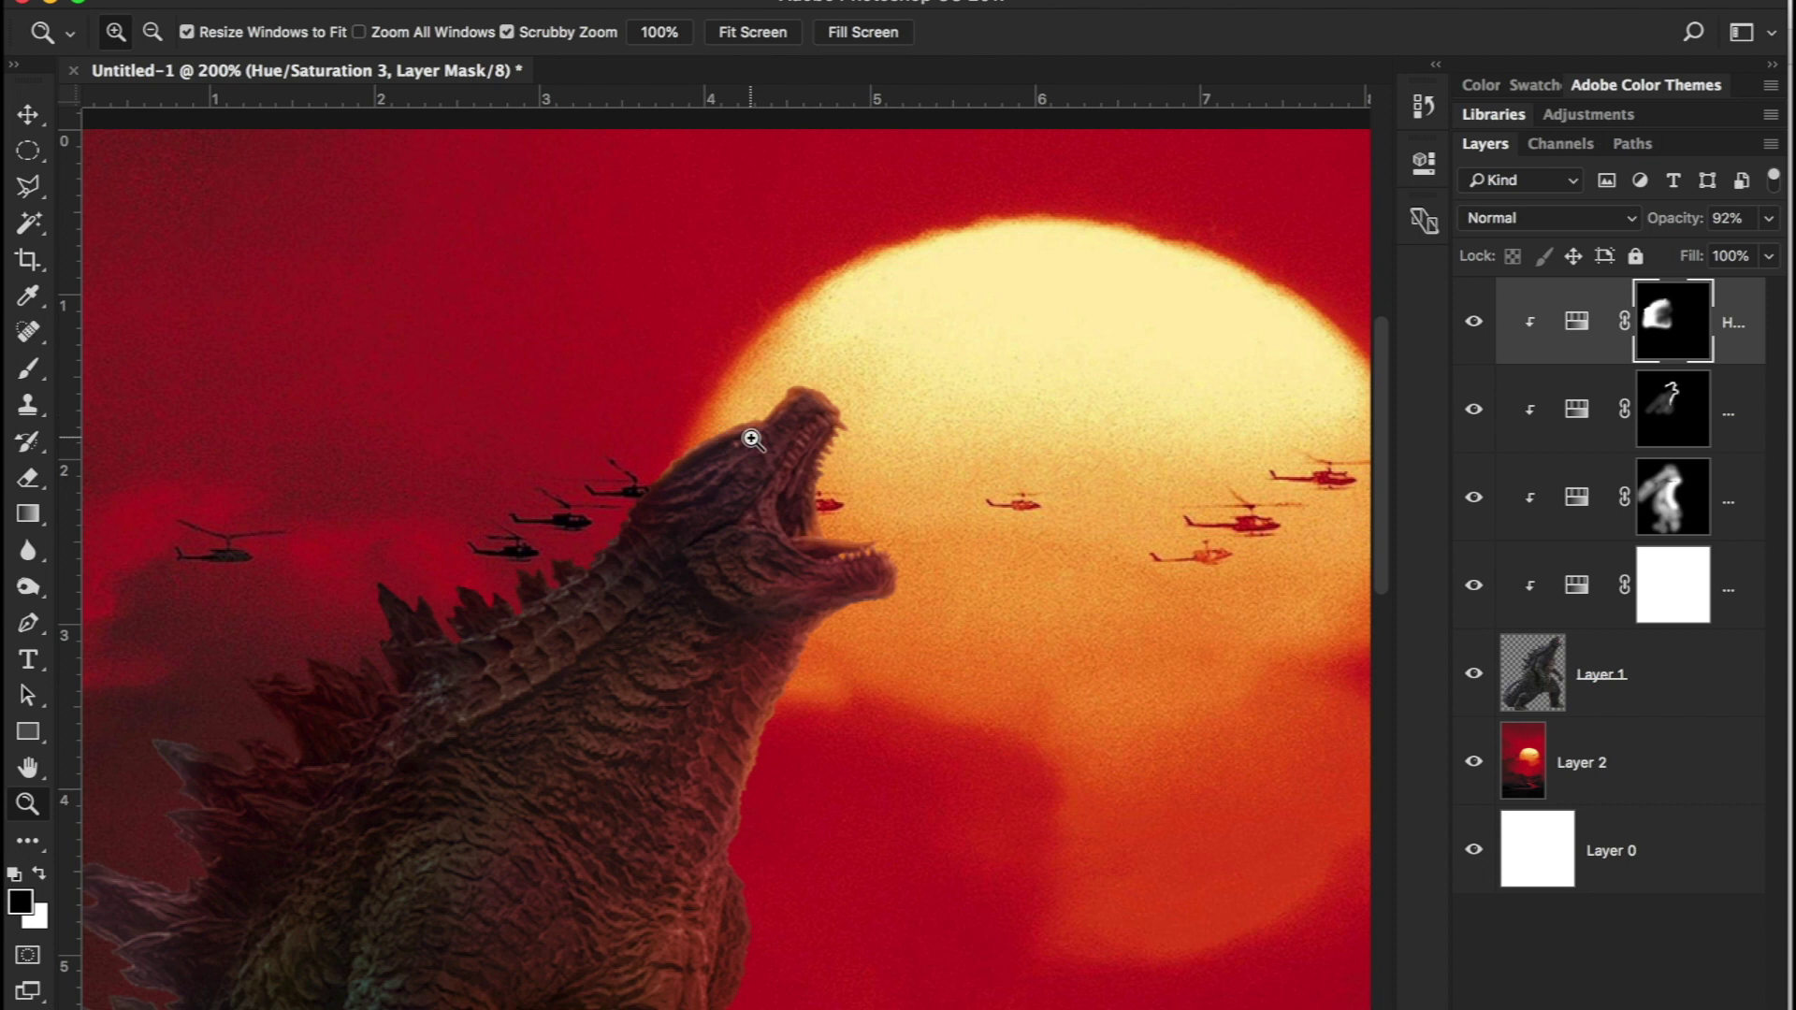
{"action": "left_click", "coordinate": [717, 437]}
{"action": "key", "text": "b"}
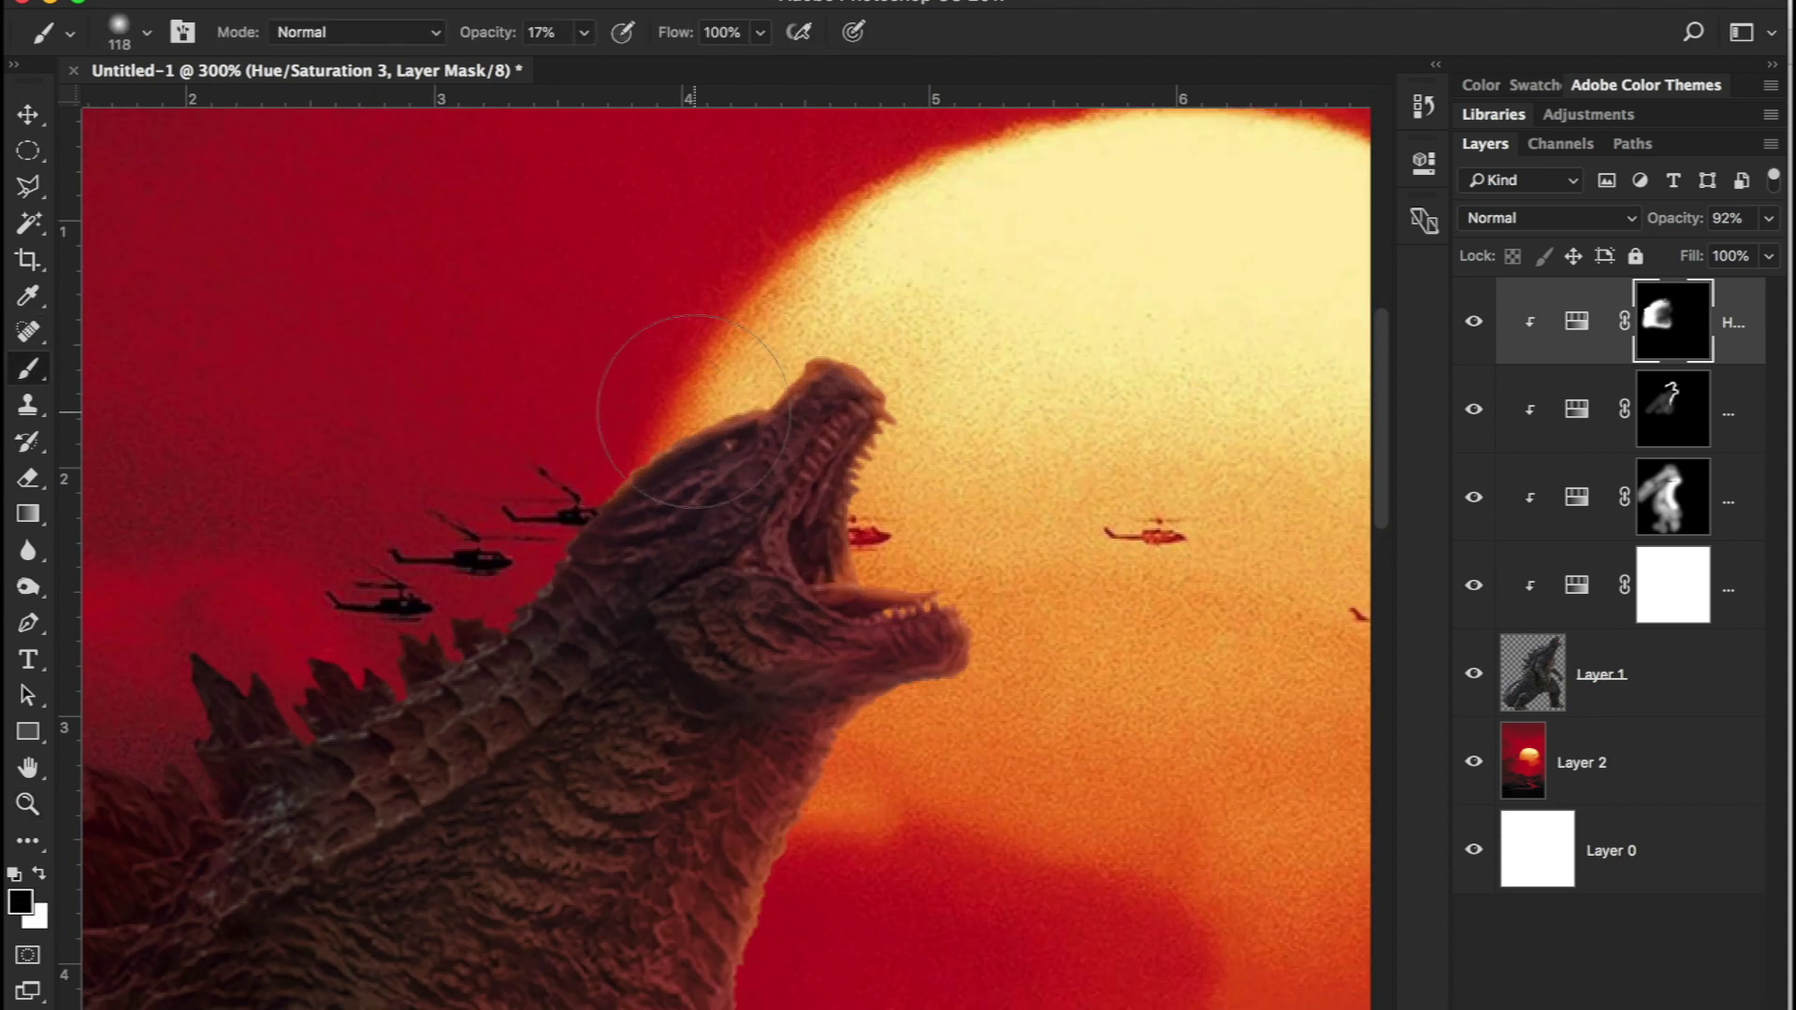
{"action": "key", "text": "alt+bracketleft"}
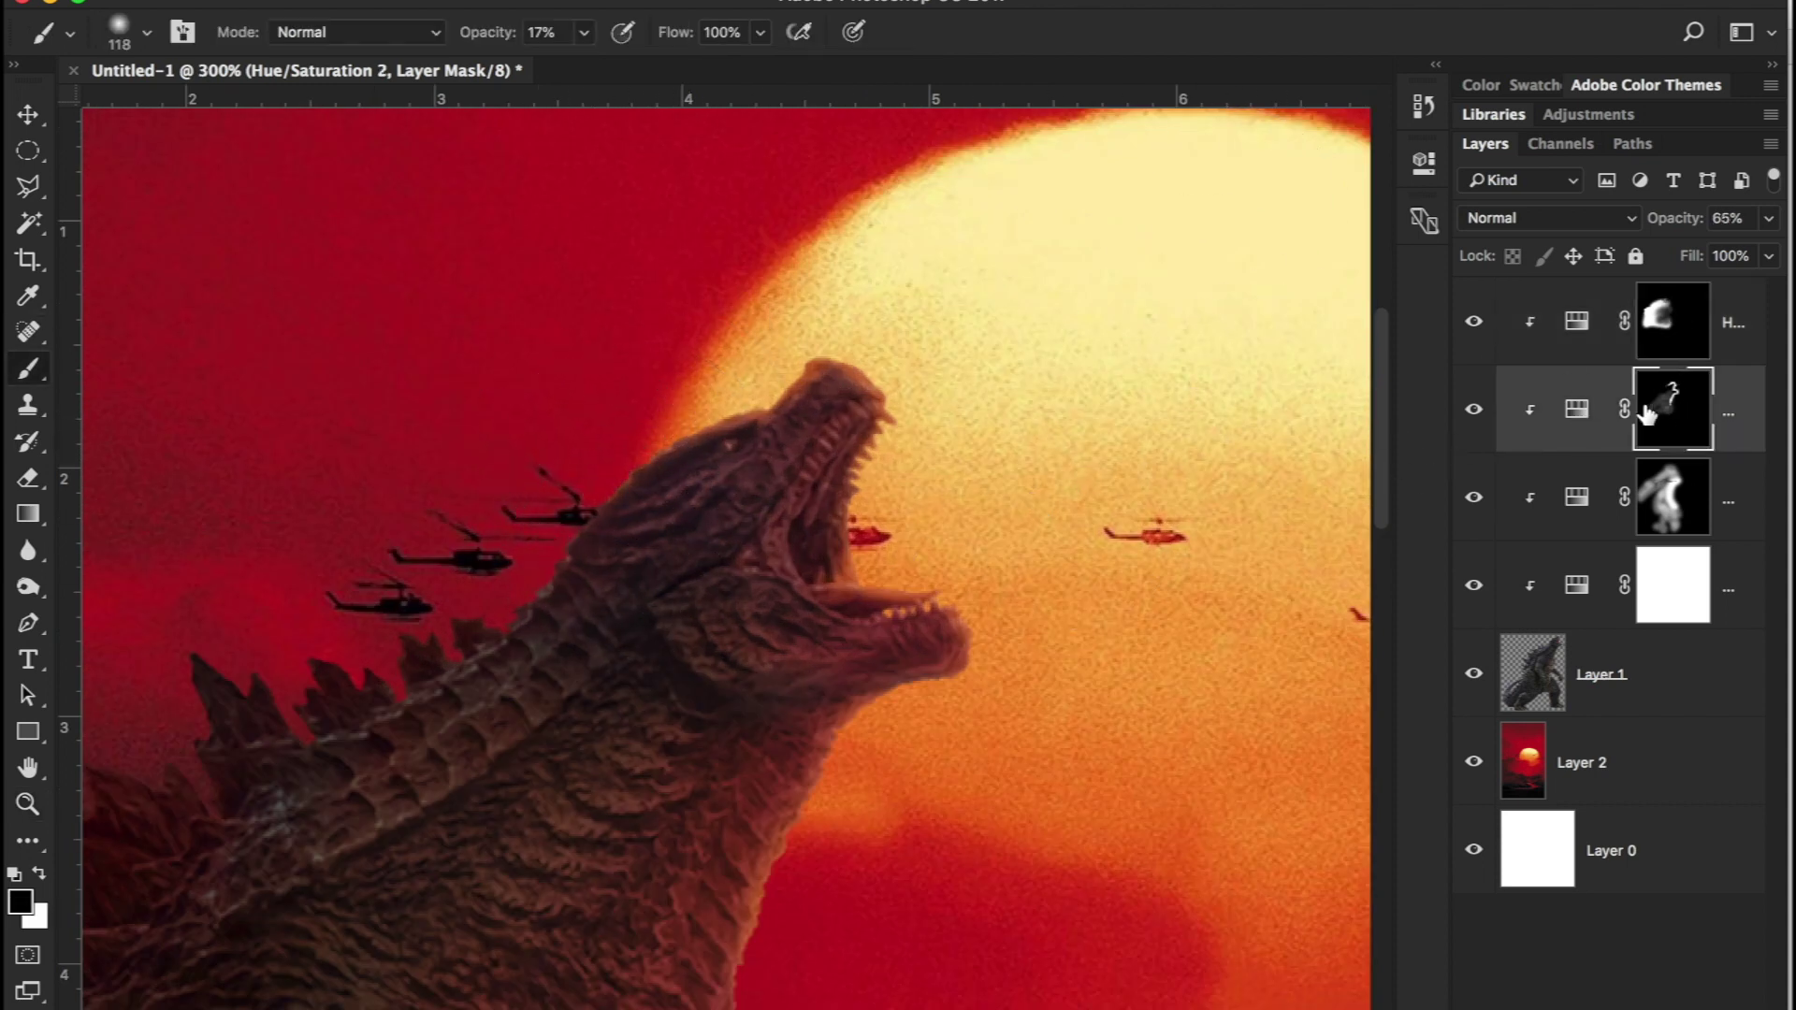
{"action": "left_click", "coordinate": [1671, 338]}
{"action": "left_click", "coordinate": [1639, 1007]}
{"action": "left_click", "coordinate": [1659, 735]}
{"action": "left_click_drag", "start_coordinate": [1184, 380], "coordinate": [1276, 380]}
{"action": "left_click", "coordinate": [1556, 363], "text": "alt"}
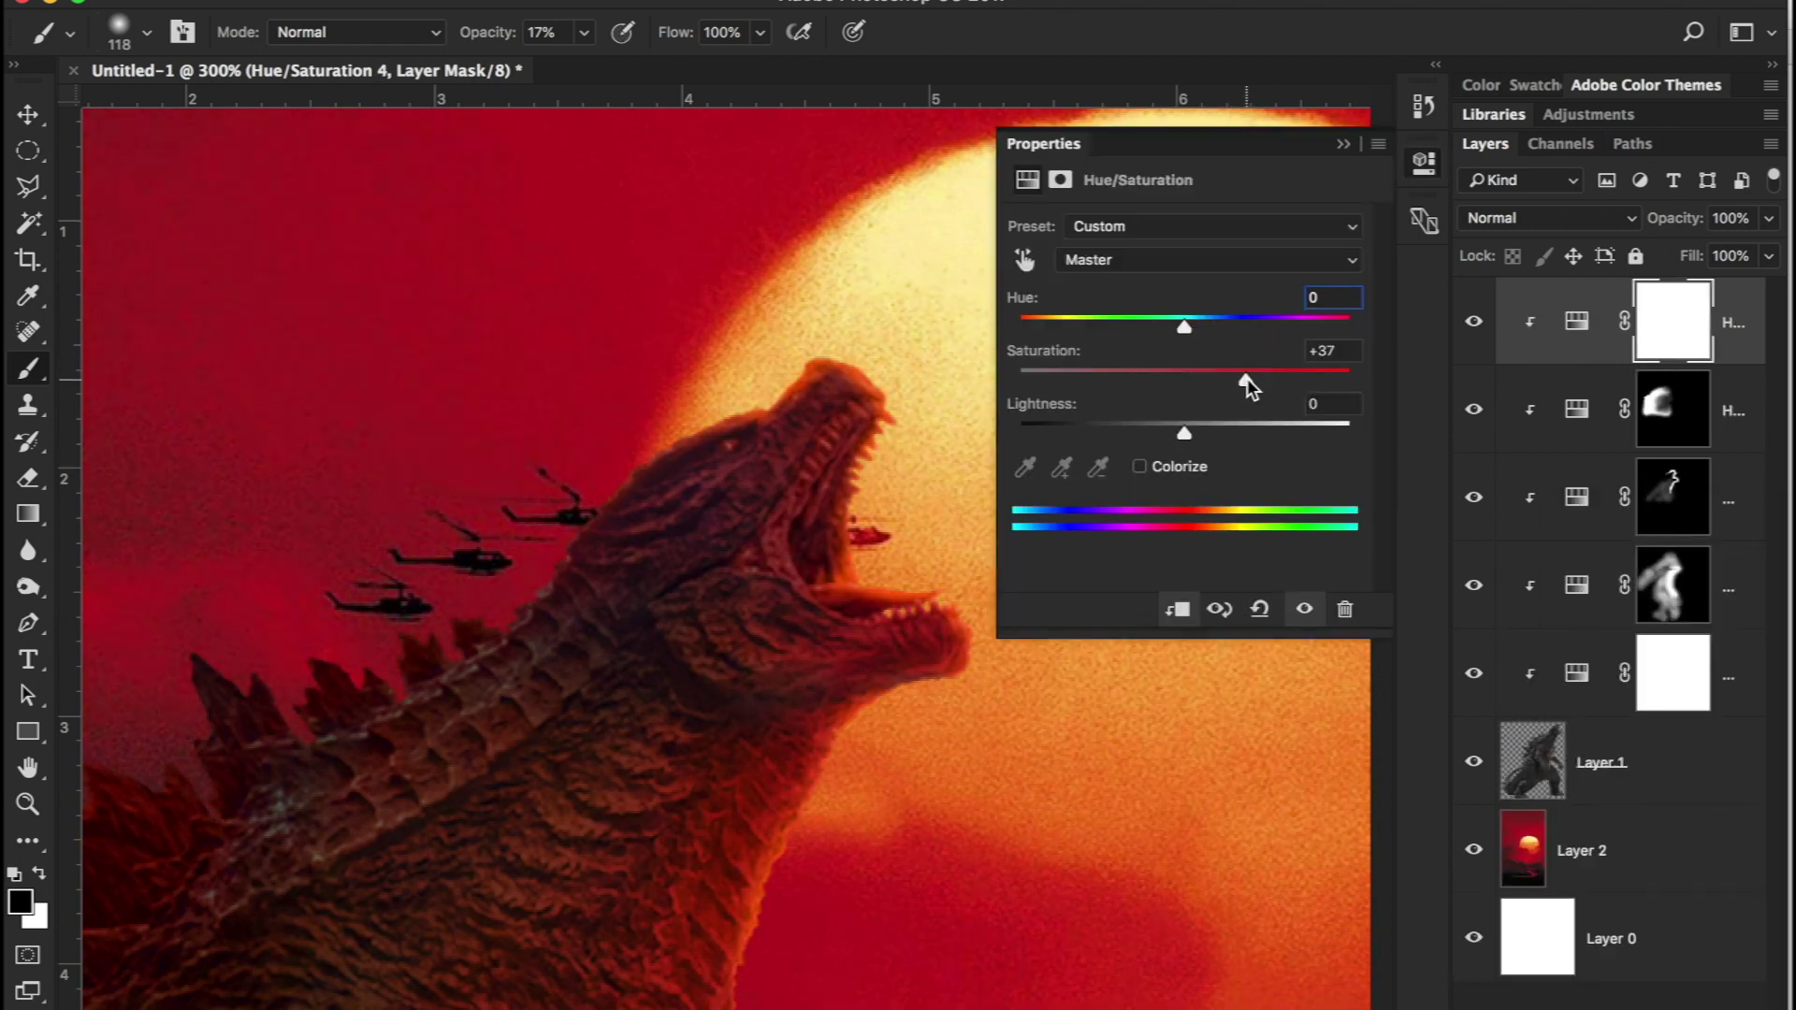
Step: Invert the saturation adjustment's mask to black and paint white at 53% brush opacity over Godzilla's head, jaw and throat
{"action": "key", "text": "super+i"}
{"action": "key", "text": "5"}
{"action": "key", "text": "3"}
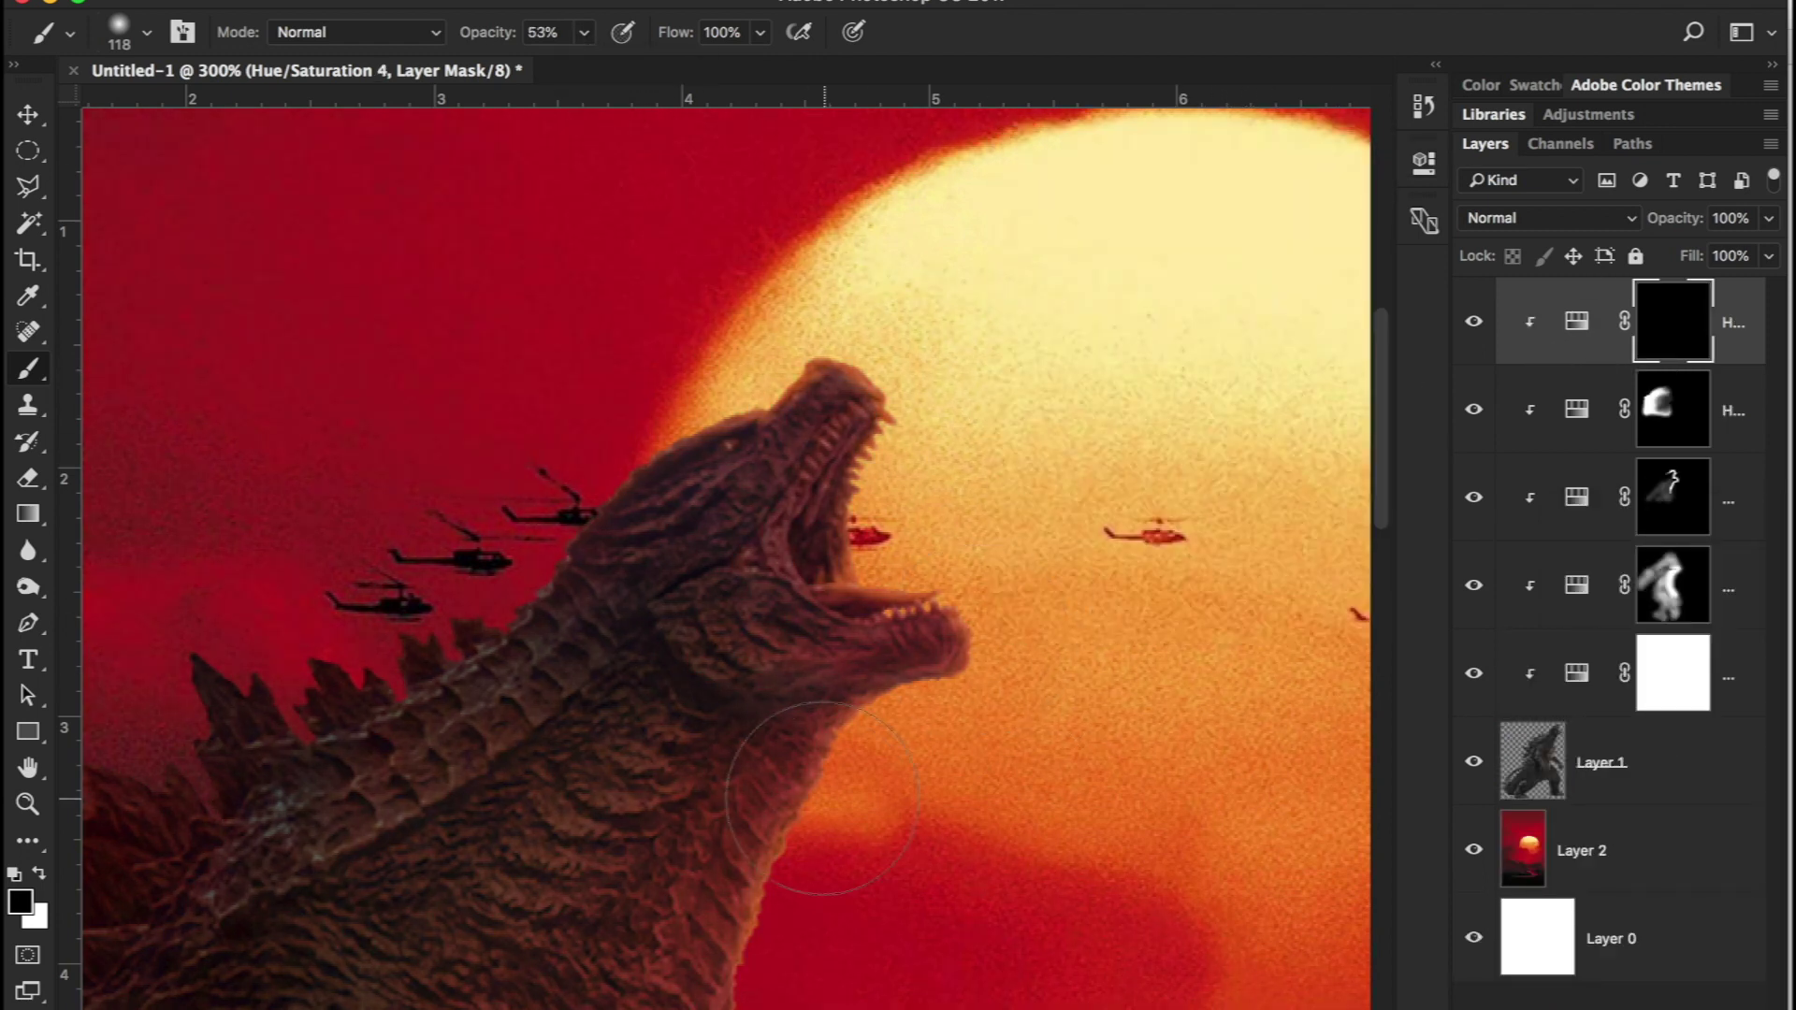
{"action": "key", "text": "x"}
{"action": "left_click_drag", "start_coordinate": [902, 281], "coordinate": [962, 479]}
{"action": "scroll", "coordinate": [833, 833], "scroll_direction": "down", "scroll_amount": 5}
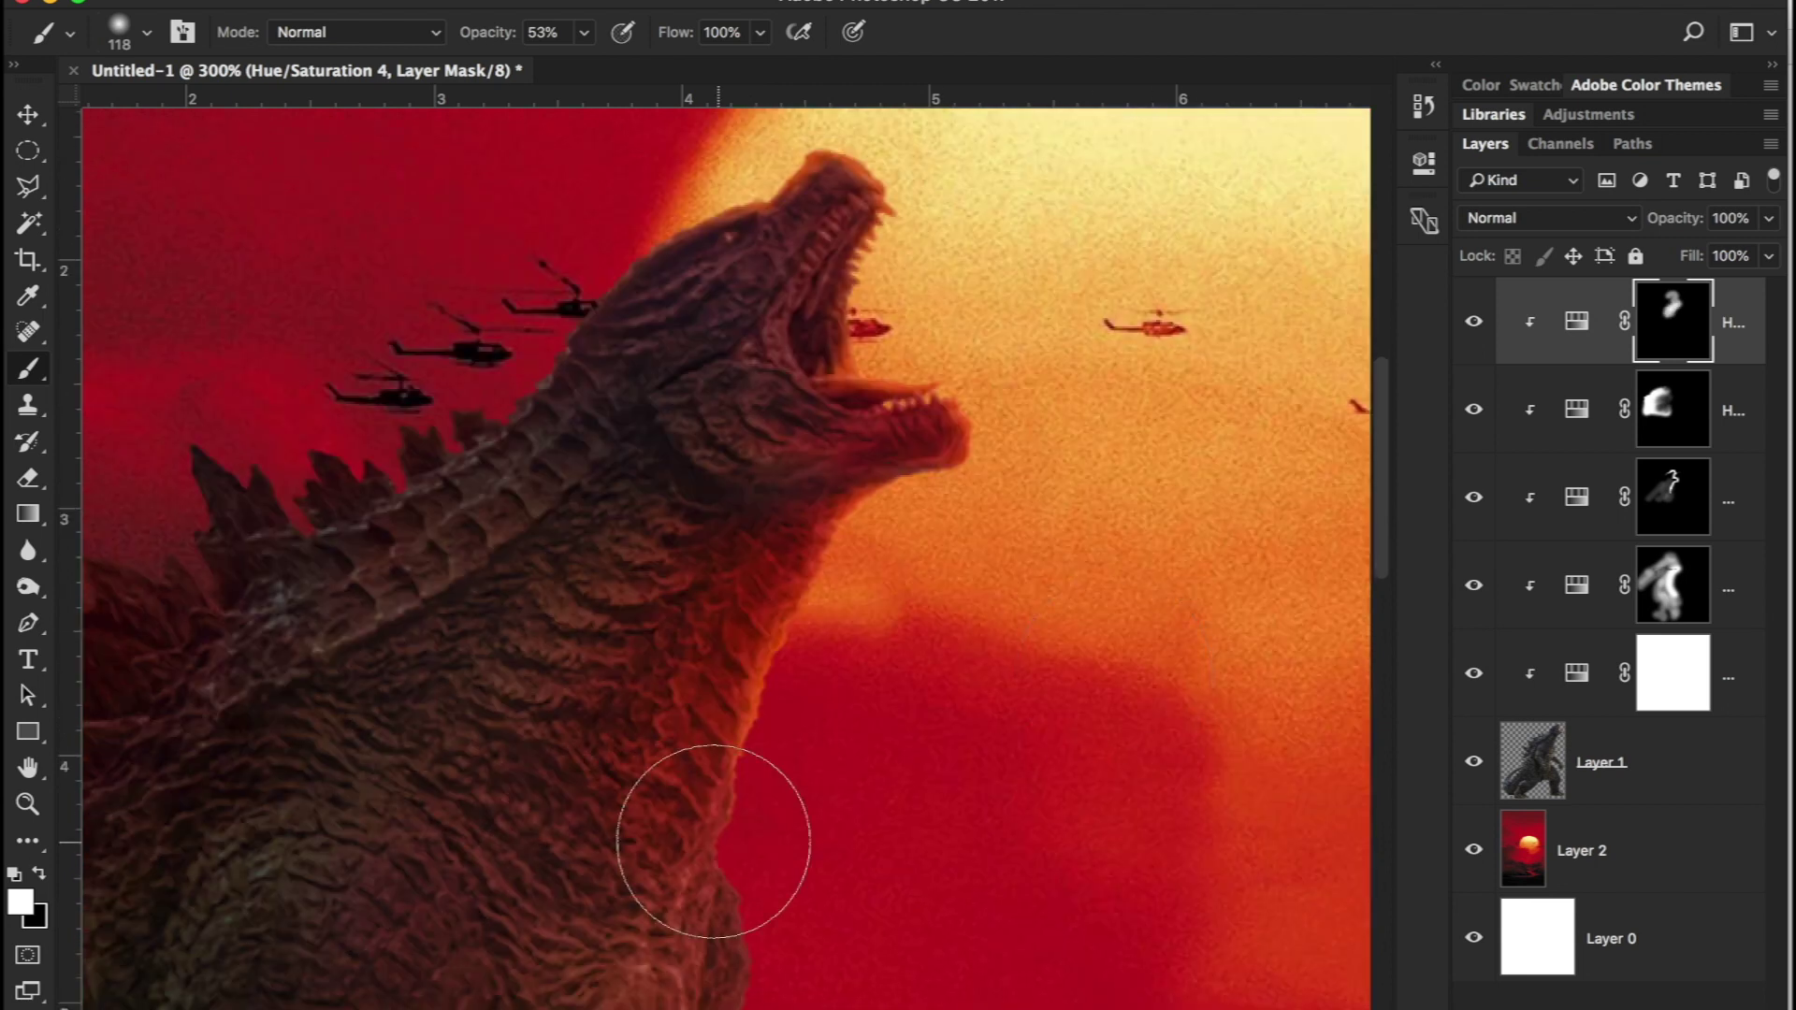
{"action": "left_click_drag", "start_coordinate": [833, 833], "coordinate": [820, 853]}
{"action": "key", "text": "z"}
{"action": "left_click", "coordinate": [846, 778], "text": "alt"}
{"action": "scroll", "coordinate": [826, 586], "scroll_direction": "up", "scroll_amount": 2}
{"action": "key", "text": "b"}
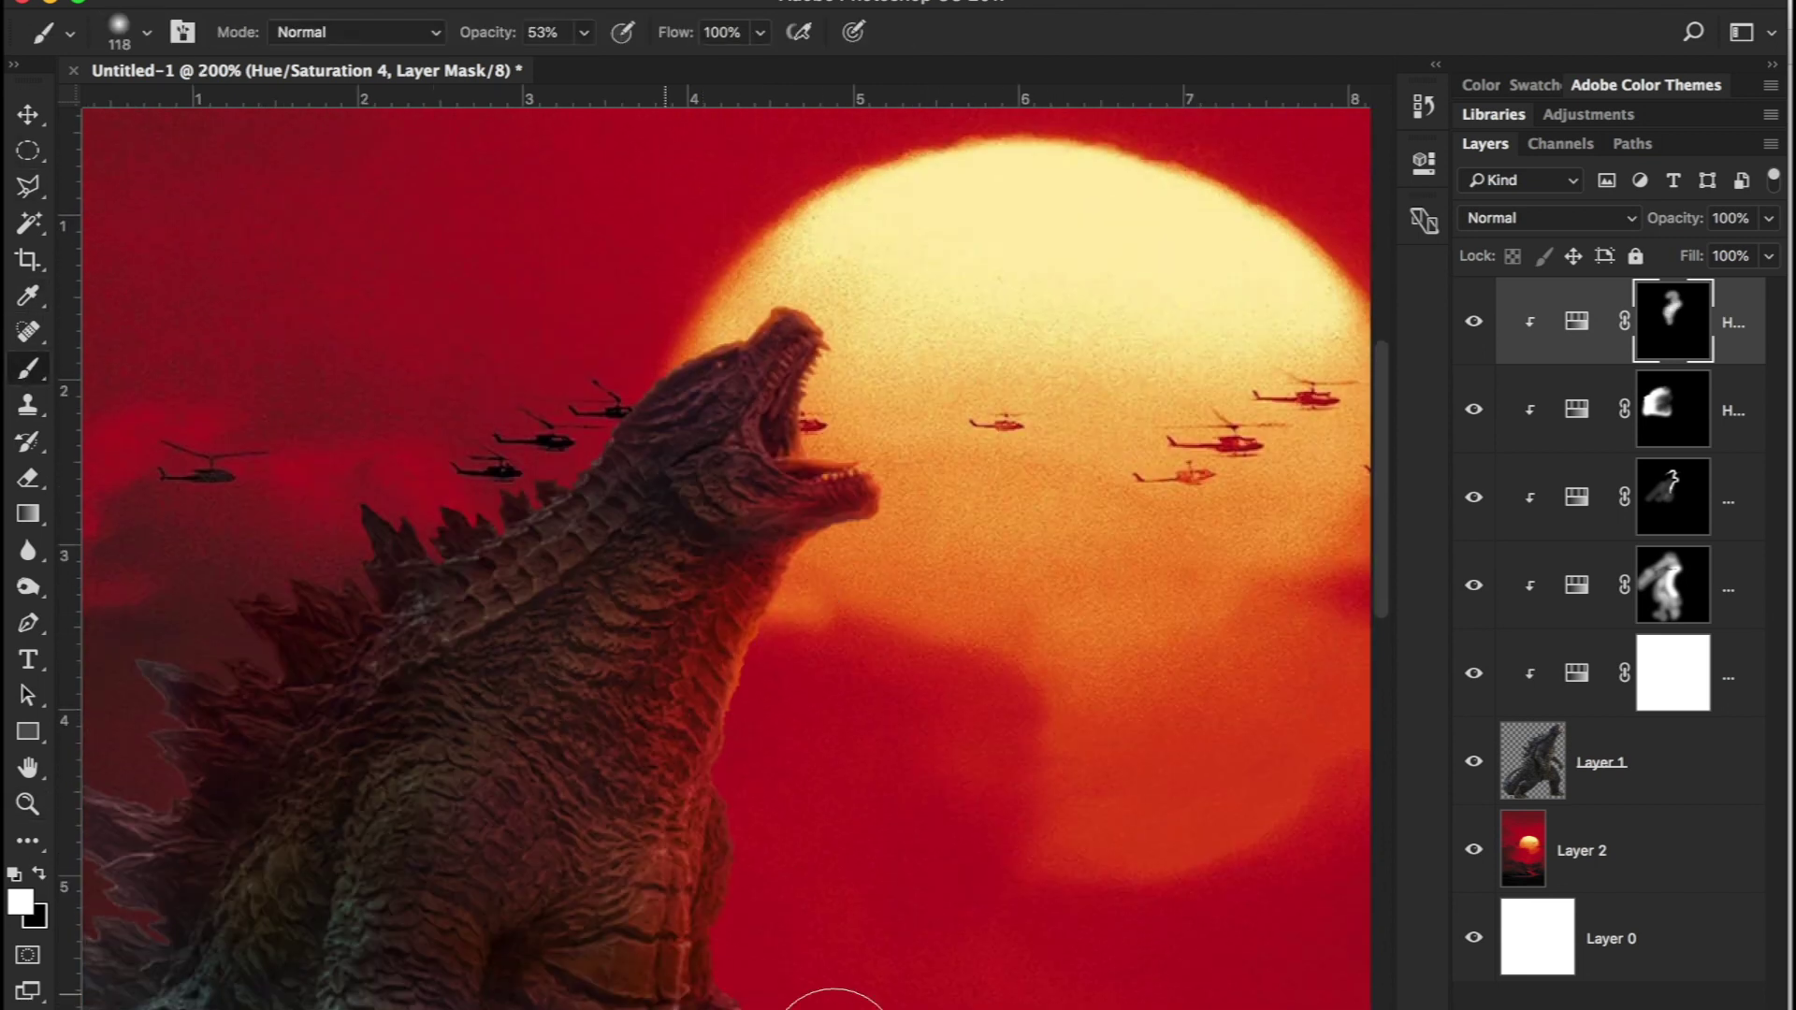
Step: Paint white with a 153 px brush at 100% opacity on the two topmost adjustments' masks over Godzilla's back, thighs and lower body
{"action": "scroll", "coordinate": [1014, 392], "scroll_direction": "up", "scroll_amount": 1}
{"action": "key", "text": "alt+bracketleft"}
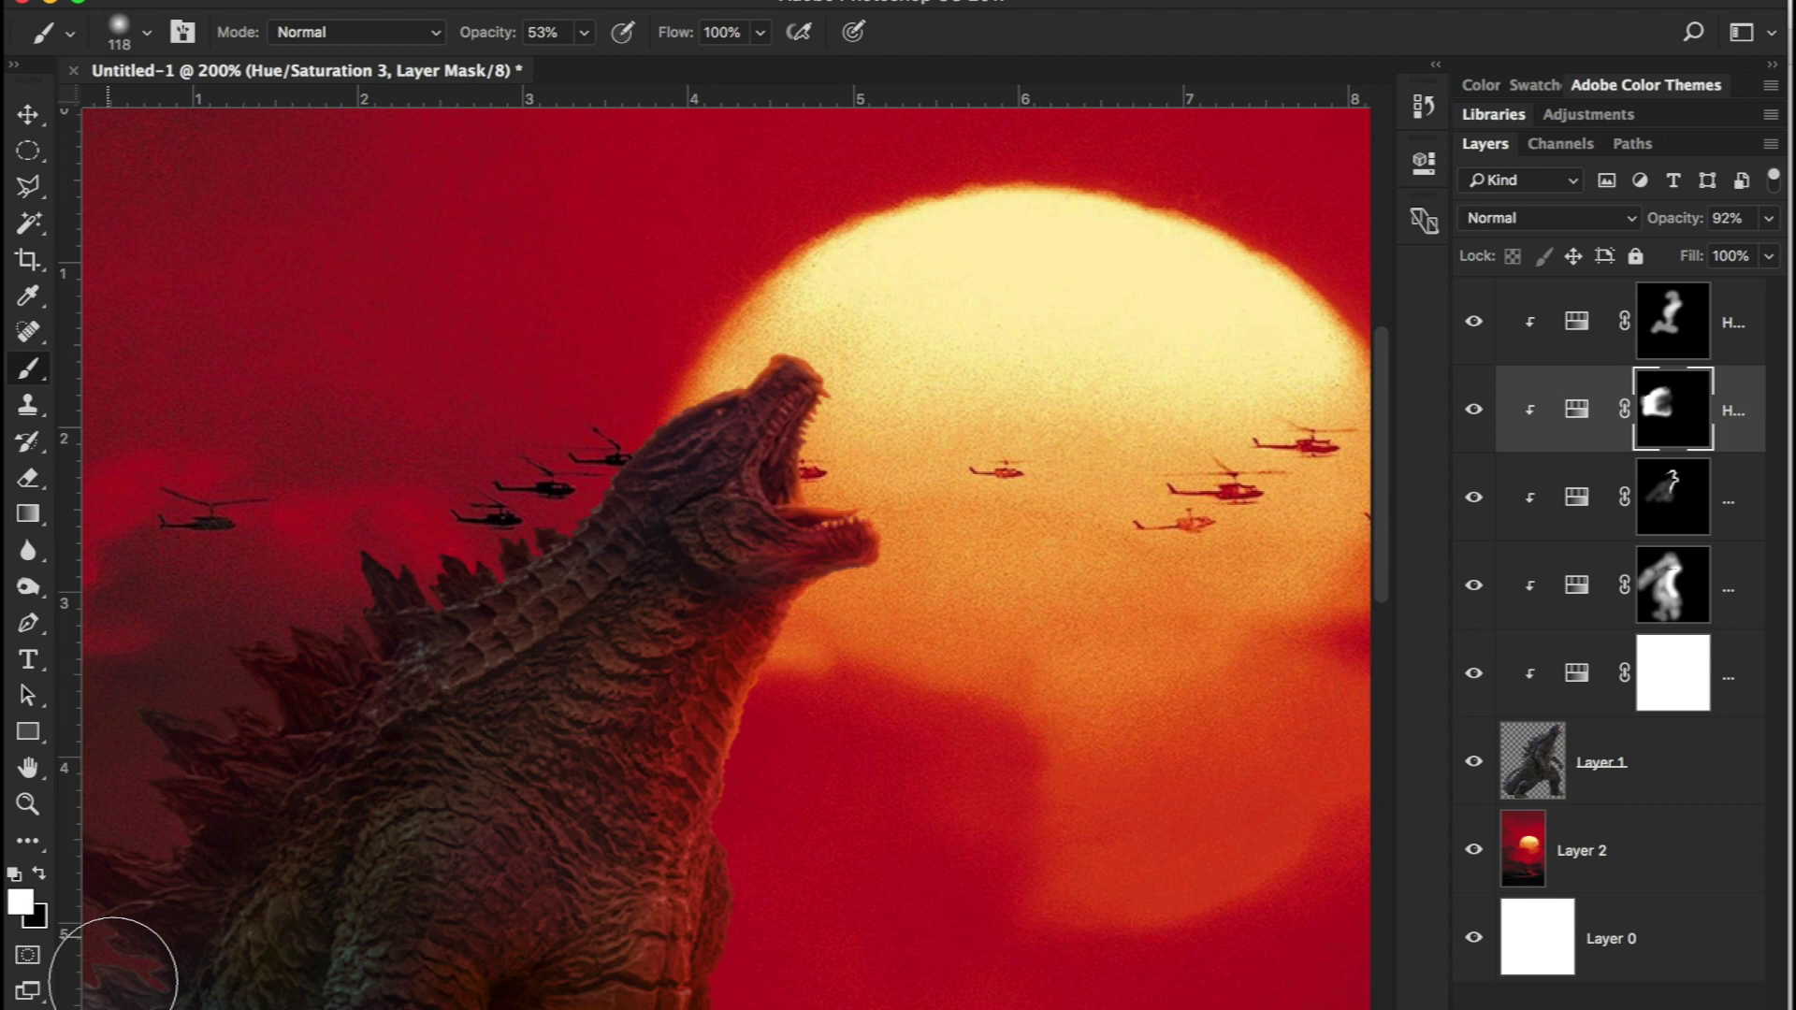
{"action": "key", "text": "alt+bracketright"}
{"action": "right_click", "coordinate": [412, 638]}
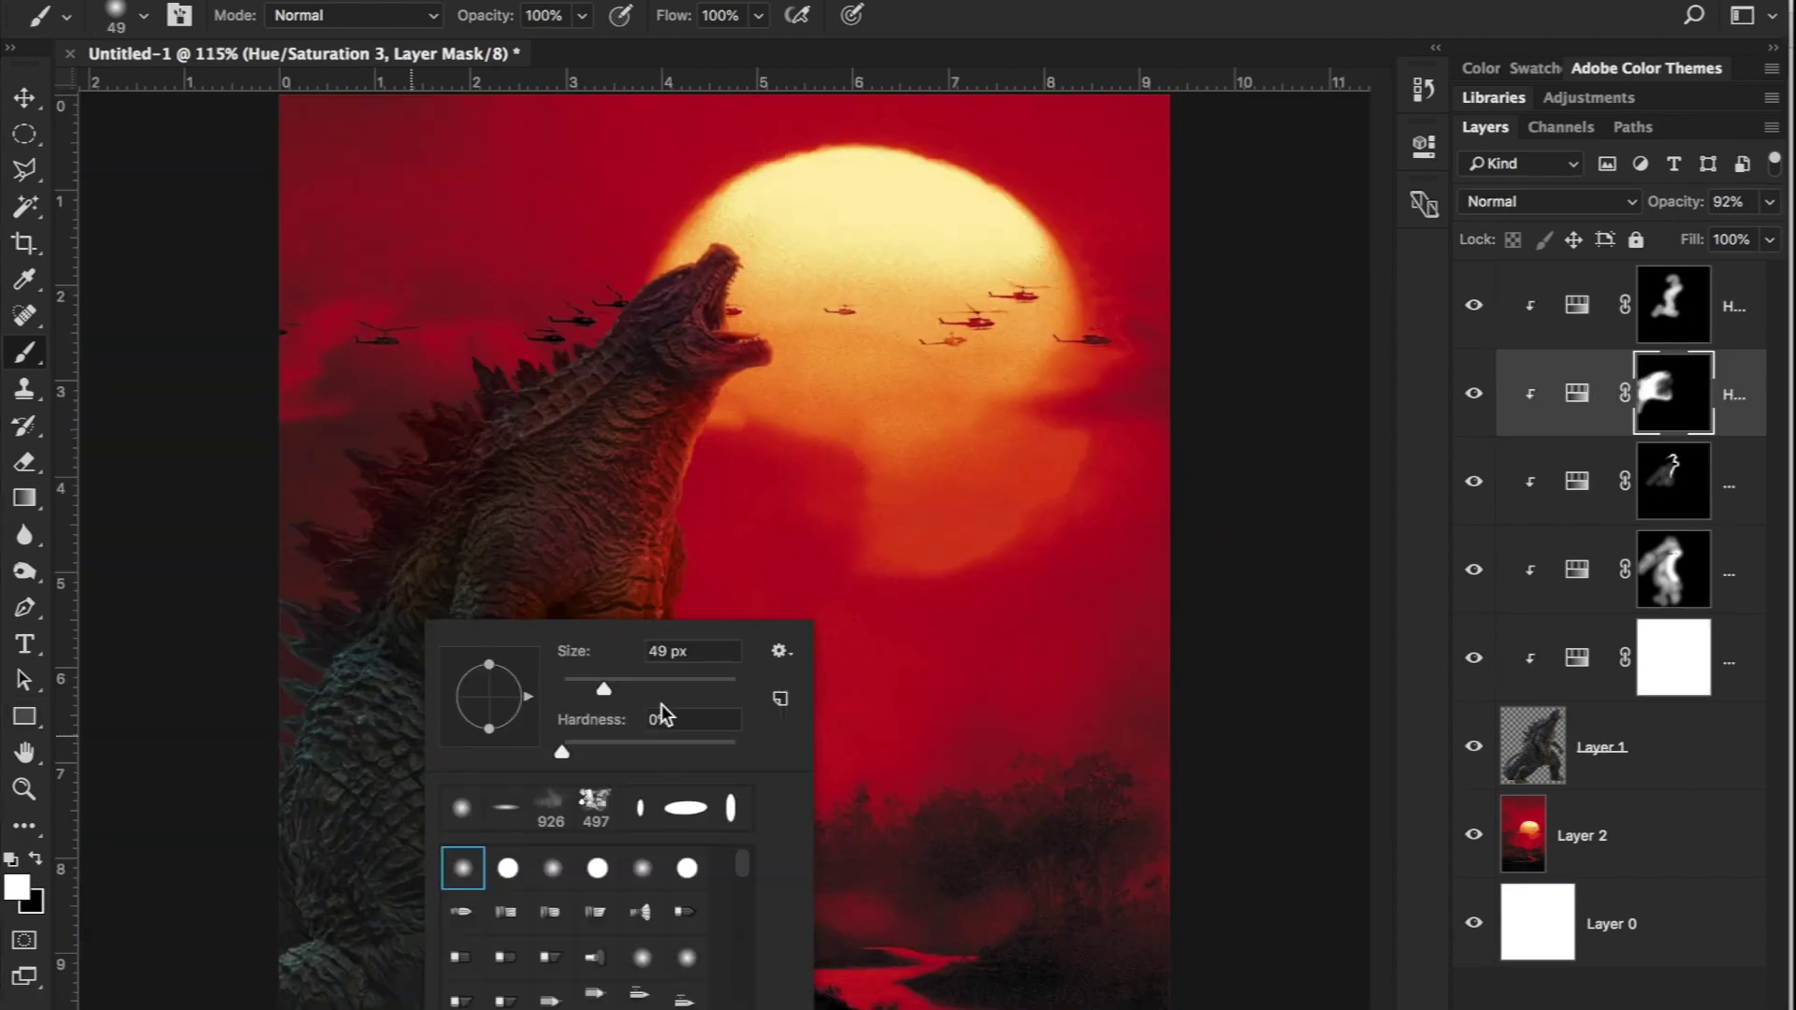
{"action": "left_click_drag", "start_coordinate": [606, 692], "coordinate": [645, 693]}
{"action": "mouse_move", "coordinate": [324, 772]}
{"action": "left_mouse_down"}
{"action": "mouse_move", "coordinate": [337, 608]}
{"action": "mouse_move", "coordinate": [289, 913]}
{"action": "mouse_move", "coordinate": [539, 832]}
{"action": "mouse_move", "coordinate": [661, 822]}
{"action": "mouse_move", "coordinate": [802, 761]}
{"action": "mouse_move", "coordinate": [587, 747]}
{"action": "left_mouse_up"}
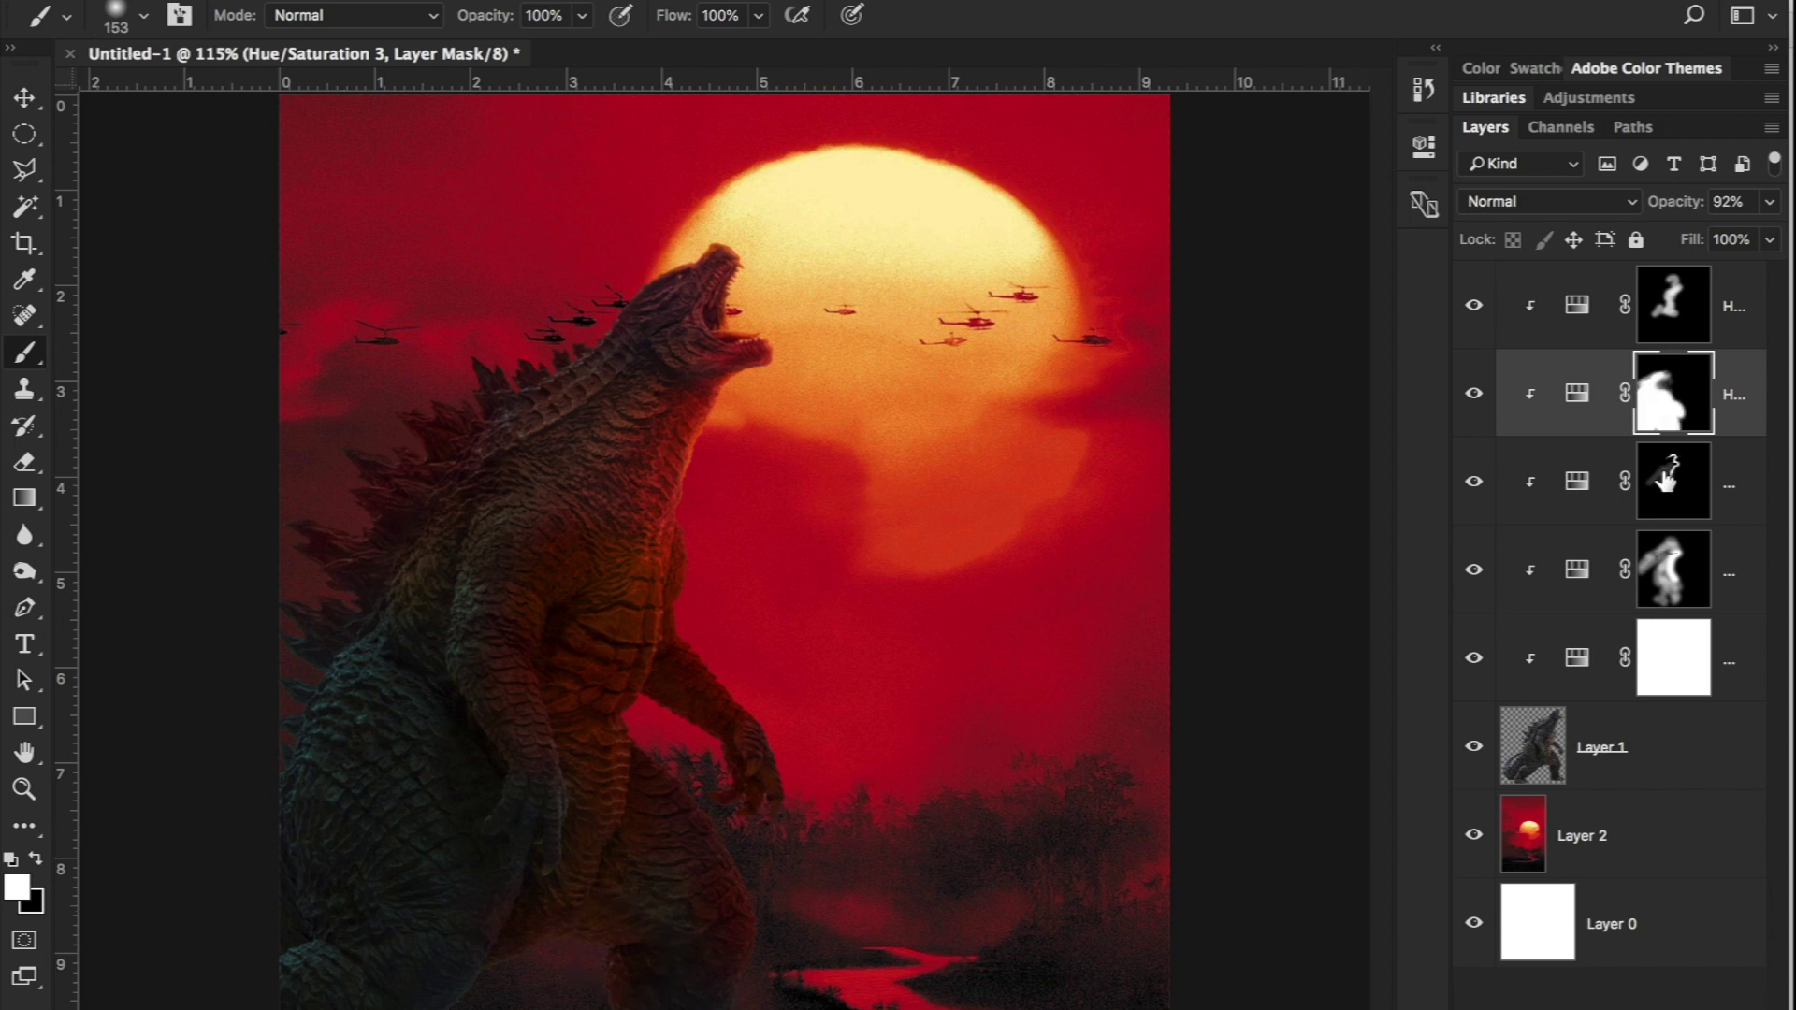
{"action": "key", "text": "alt+bracketright"}
{"action": "mouse_move", "coordinate": [762, 911]}
{"action": "left_mouse_down"}
{"action": "mouse_move", "coordinate": [702, 849]}
{"action": "mouse_move", "coordinate": [765, 930]}
{"action": "left_mouse_up"}
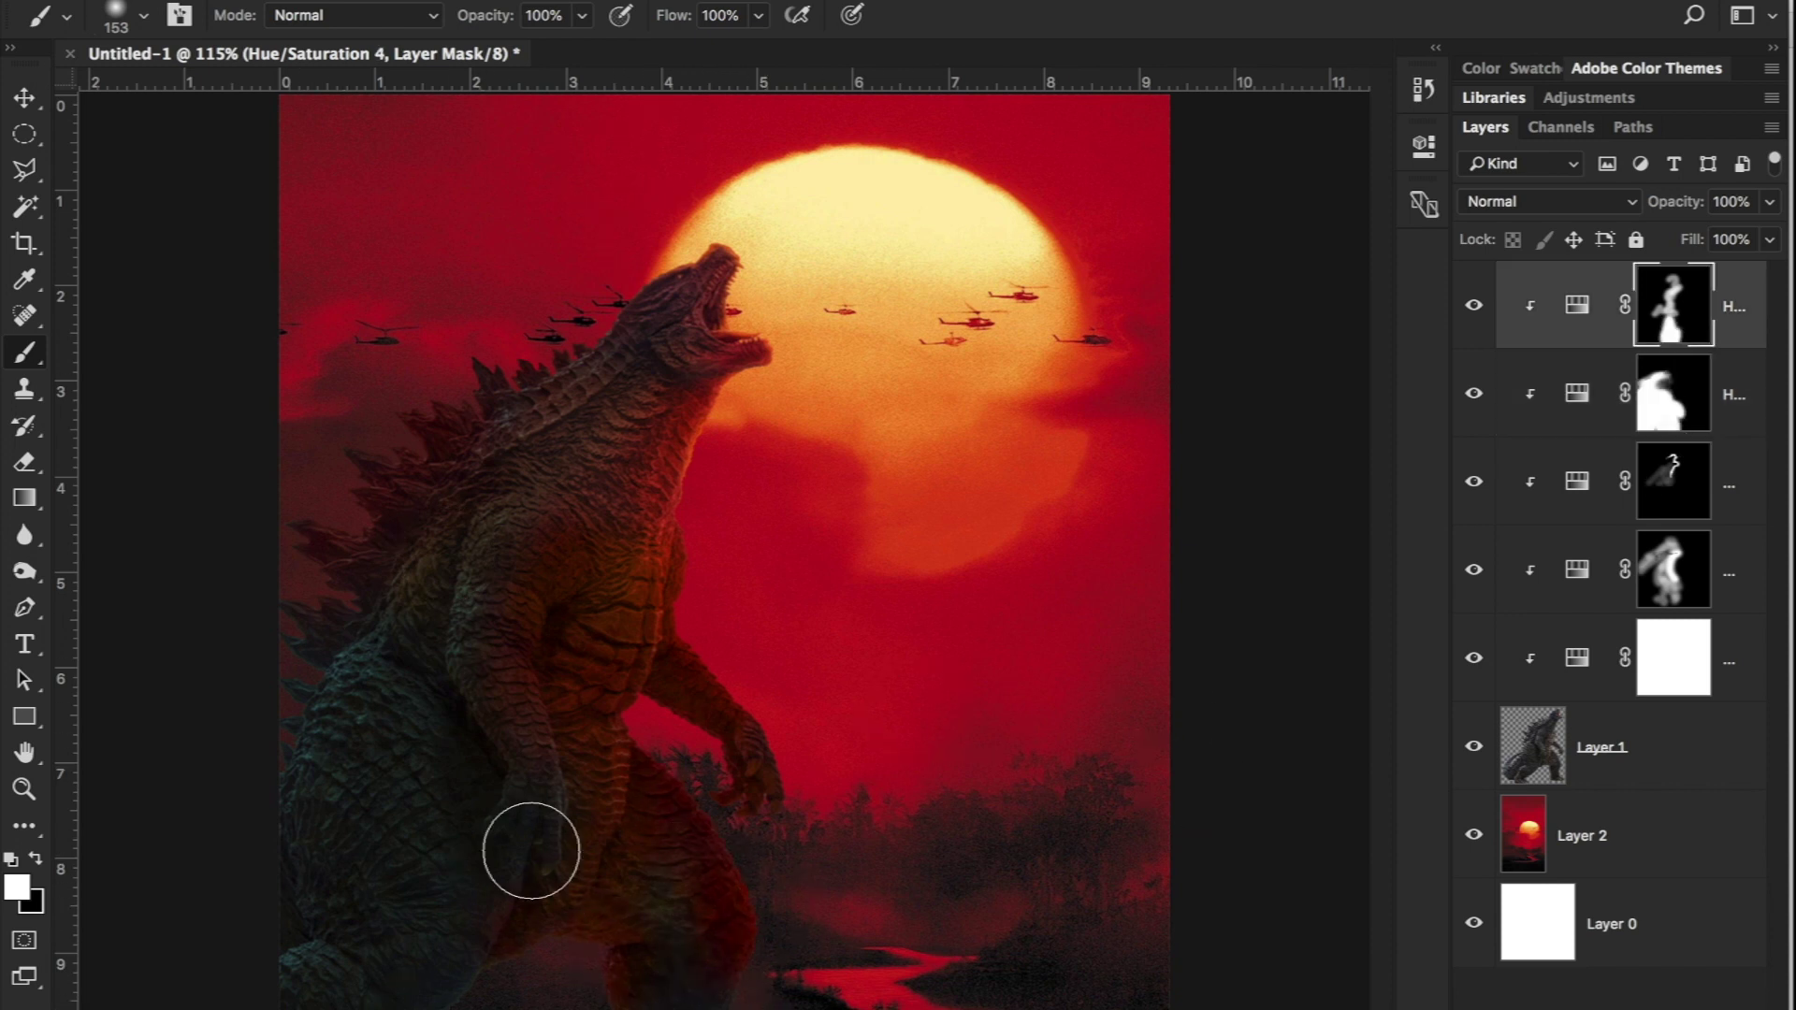
Step: Enlarge the brush to 332 px and paint white on the Hue/Saturation 1 mask over Godzilla's lower body
{"action": "left_click", "coordinate": [1673, 569]}
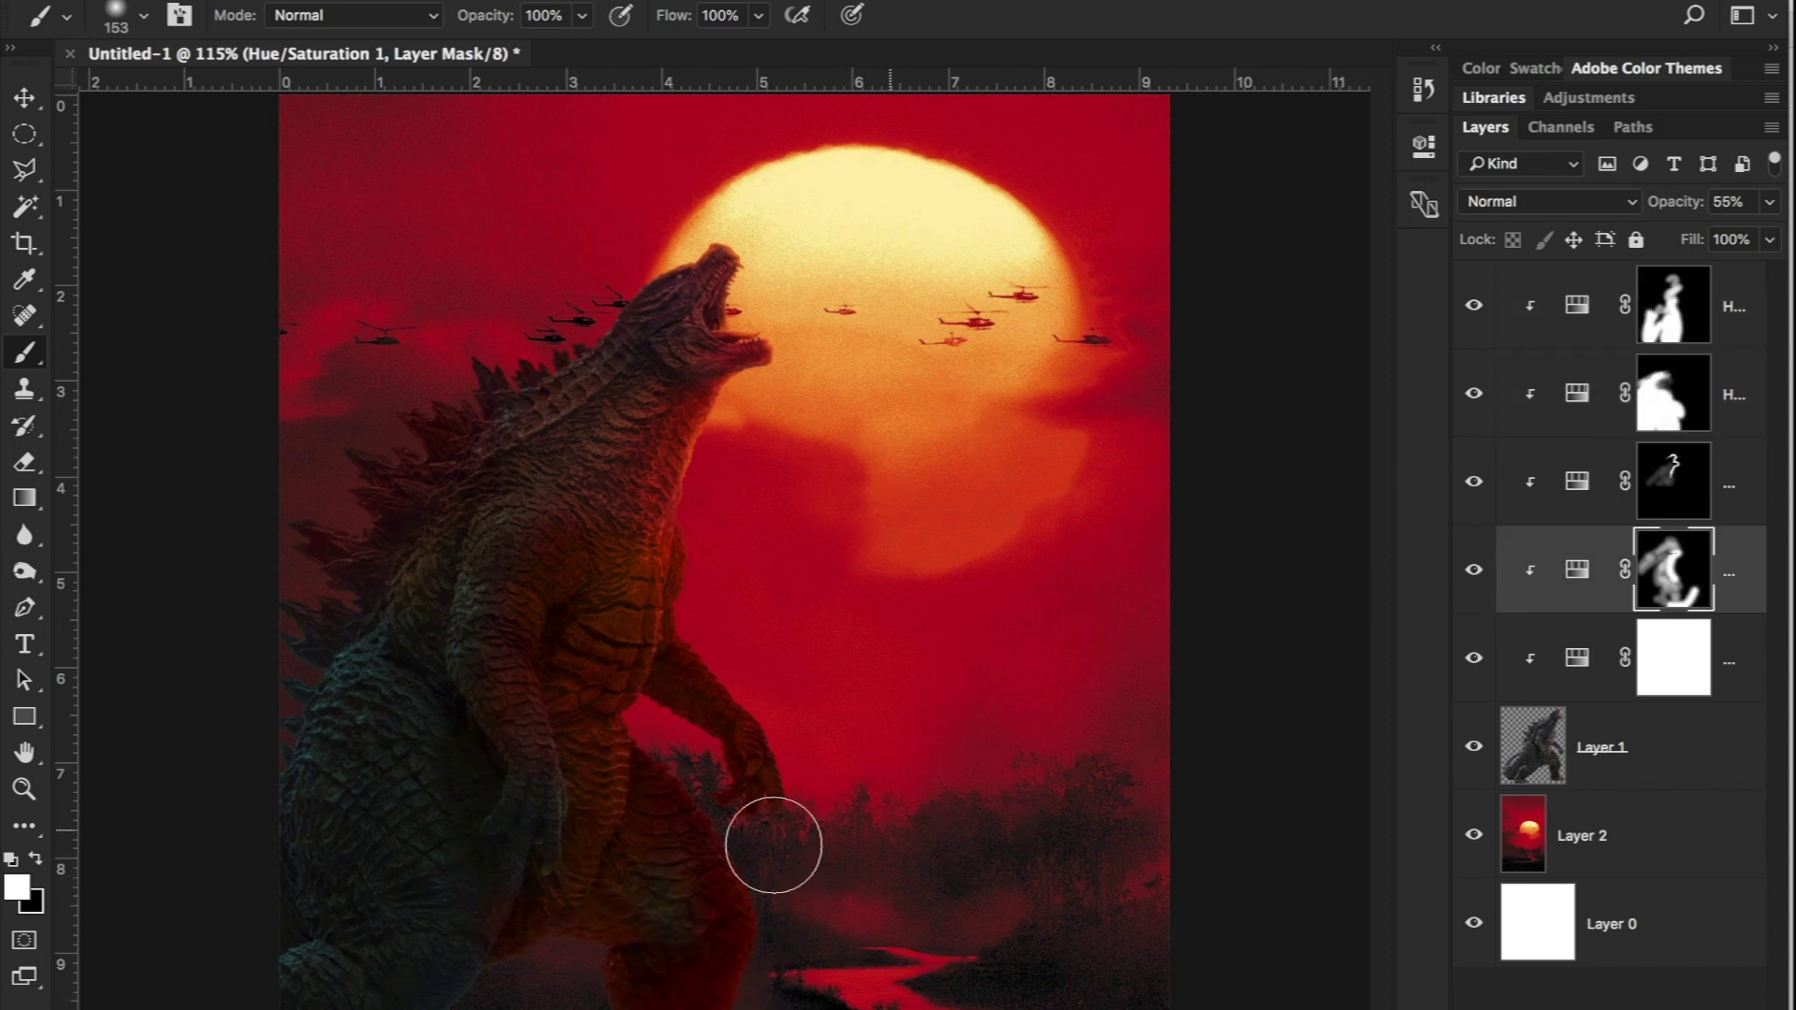
{"action": "right_click", "coordinate": [650, 625]}
{"action": "left_click", "coordinate": [912, 684]}
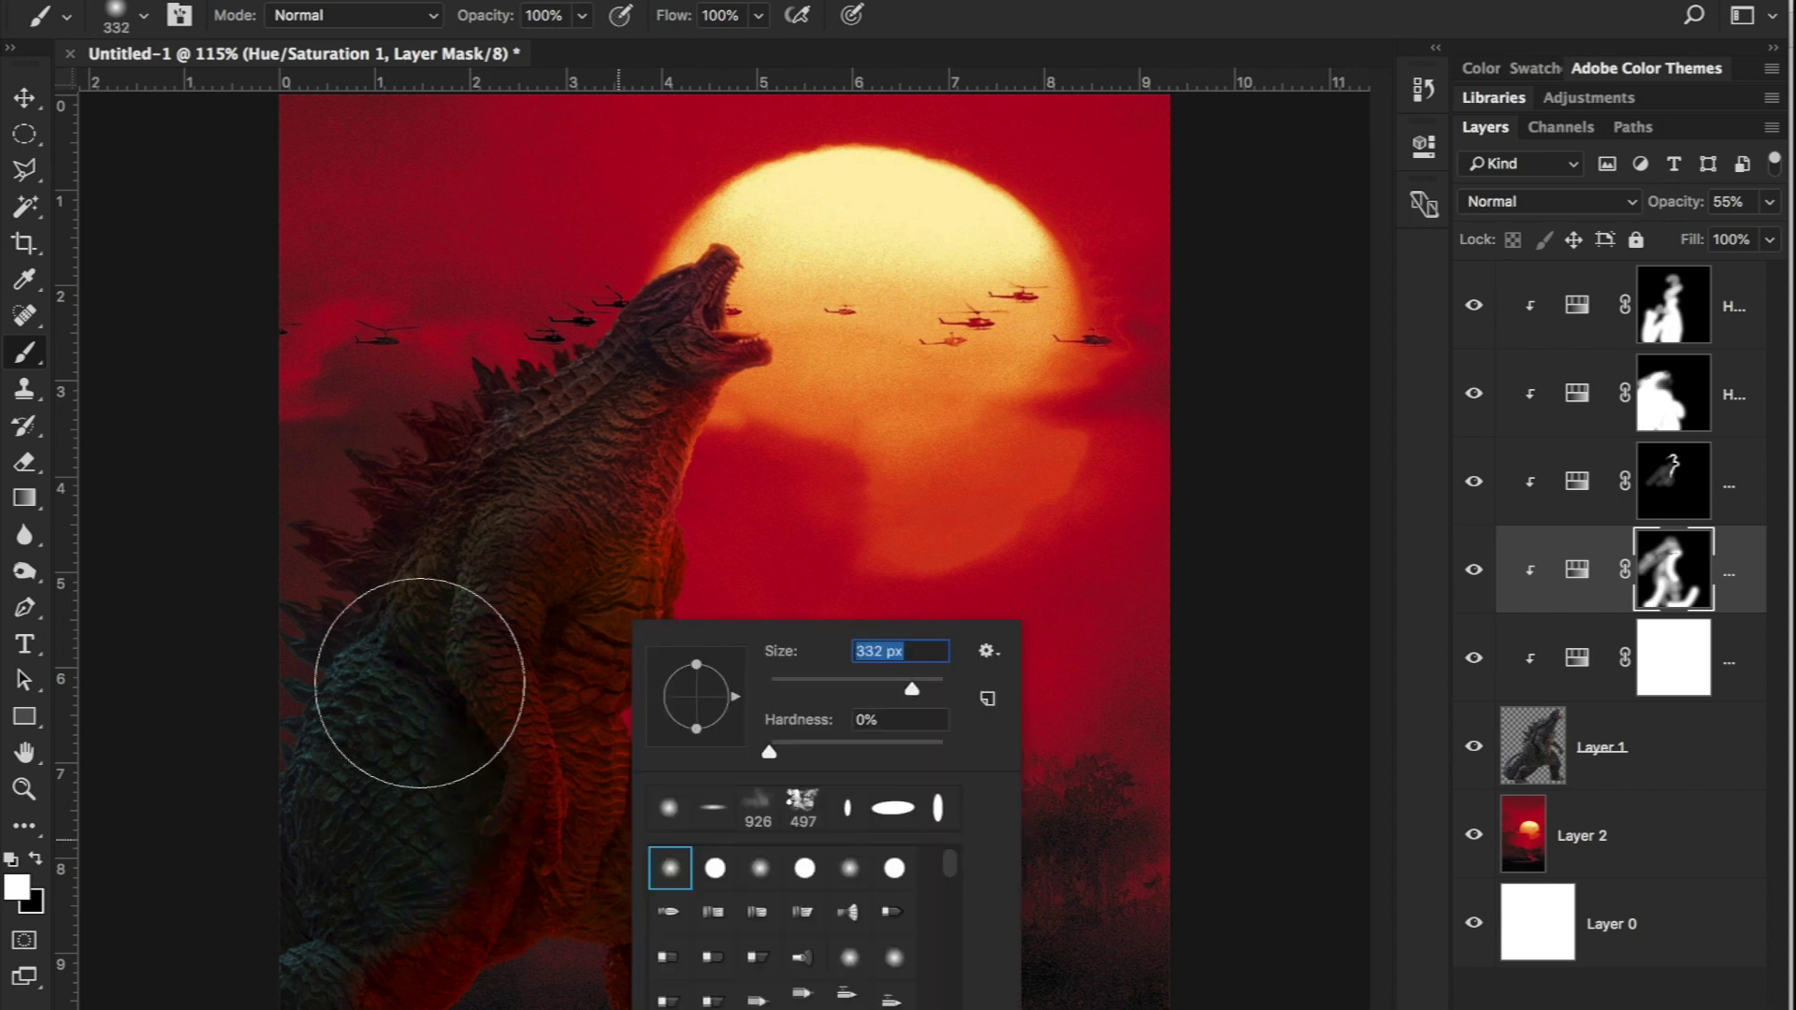
{"action": "left_click", "coordinate": [1120, 404]}
{"action": "left_click_drag", "start_coordinate": [393, 720], "coordinate": [340, 1006]}
Step: Paint black at 23% brush opacity on the Hue/Saturation 1 mask over Godzilla's arm, hip and legs
{"action": "key", "text": "x"}
{"action": "left_click_drag", "start_coordinate": [537, 746], "coordinate": [437, 825]}
{"action": "key", "text": "2"}
{"action": "key", "text": "3"}
{"action": "left_click_drag", "start_coordinate": [502, 641], "coordinate": [502, 802]}
{"action": "left_click_drag", "start_coordinate": [325, 965], "coordinate": [746, 994]}
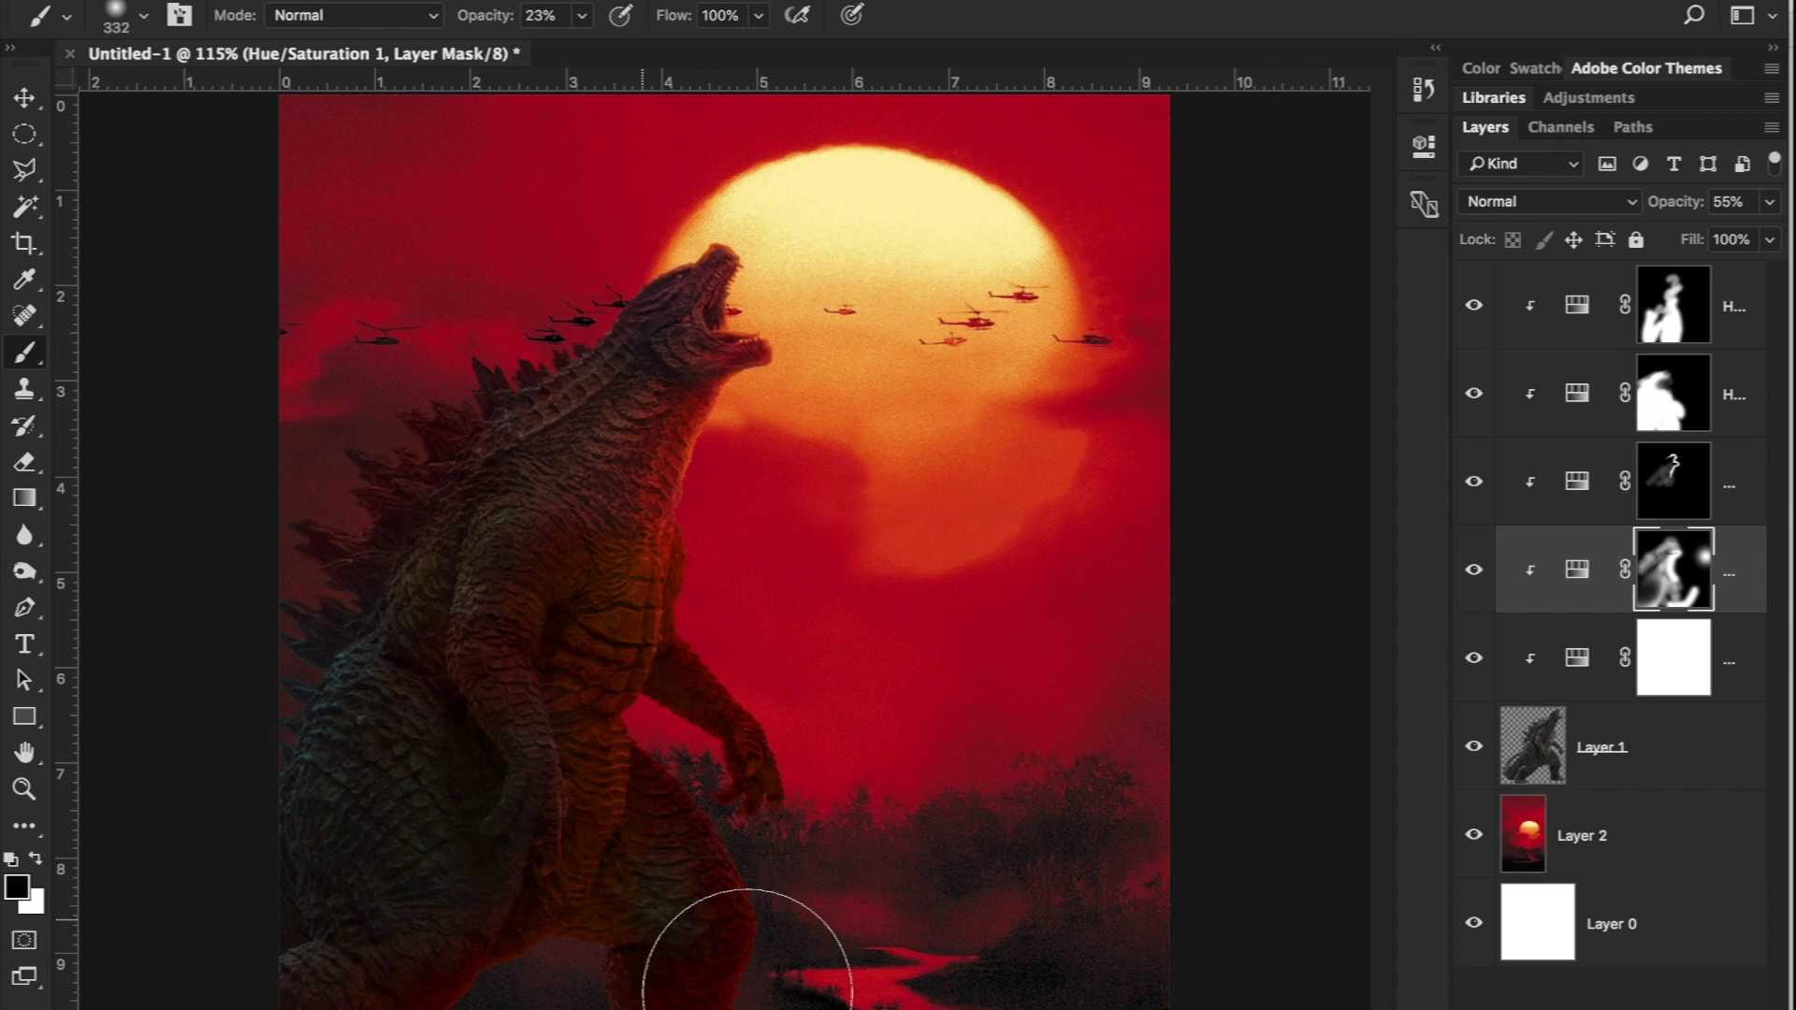
Step: Paint white with a 27 px brush at 100% opacity on the Hue/Saturation 2 mask along the front edges of Godzilla's chest, forearm and thigh
{"action": "left_click", "coordinate": [1674, 482]}
{"action": "right_click", "coordinate": [624, 668]}
{"action": "left_click", "coordinate": [886, 685]}
{"action": "left_click", "coordinate": [582, 16]}
{"action": "right_click", "coordinate": [696, 613]}
{"action": "left_click", "coordinate": [958, 687]}
{"action": "left_click", "coordinate": [750, 532]}
{"action": "key", "text": "x"}
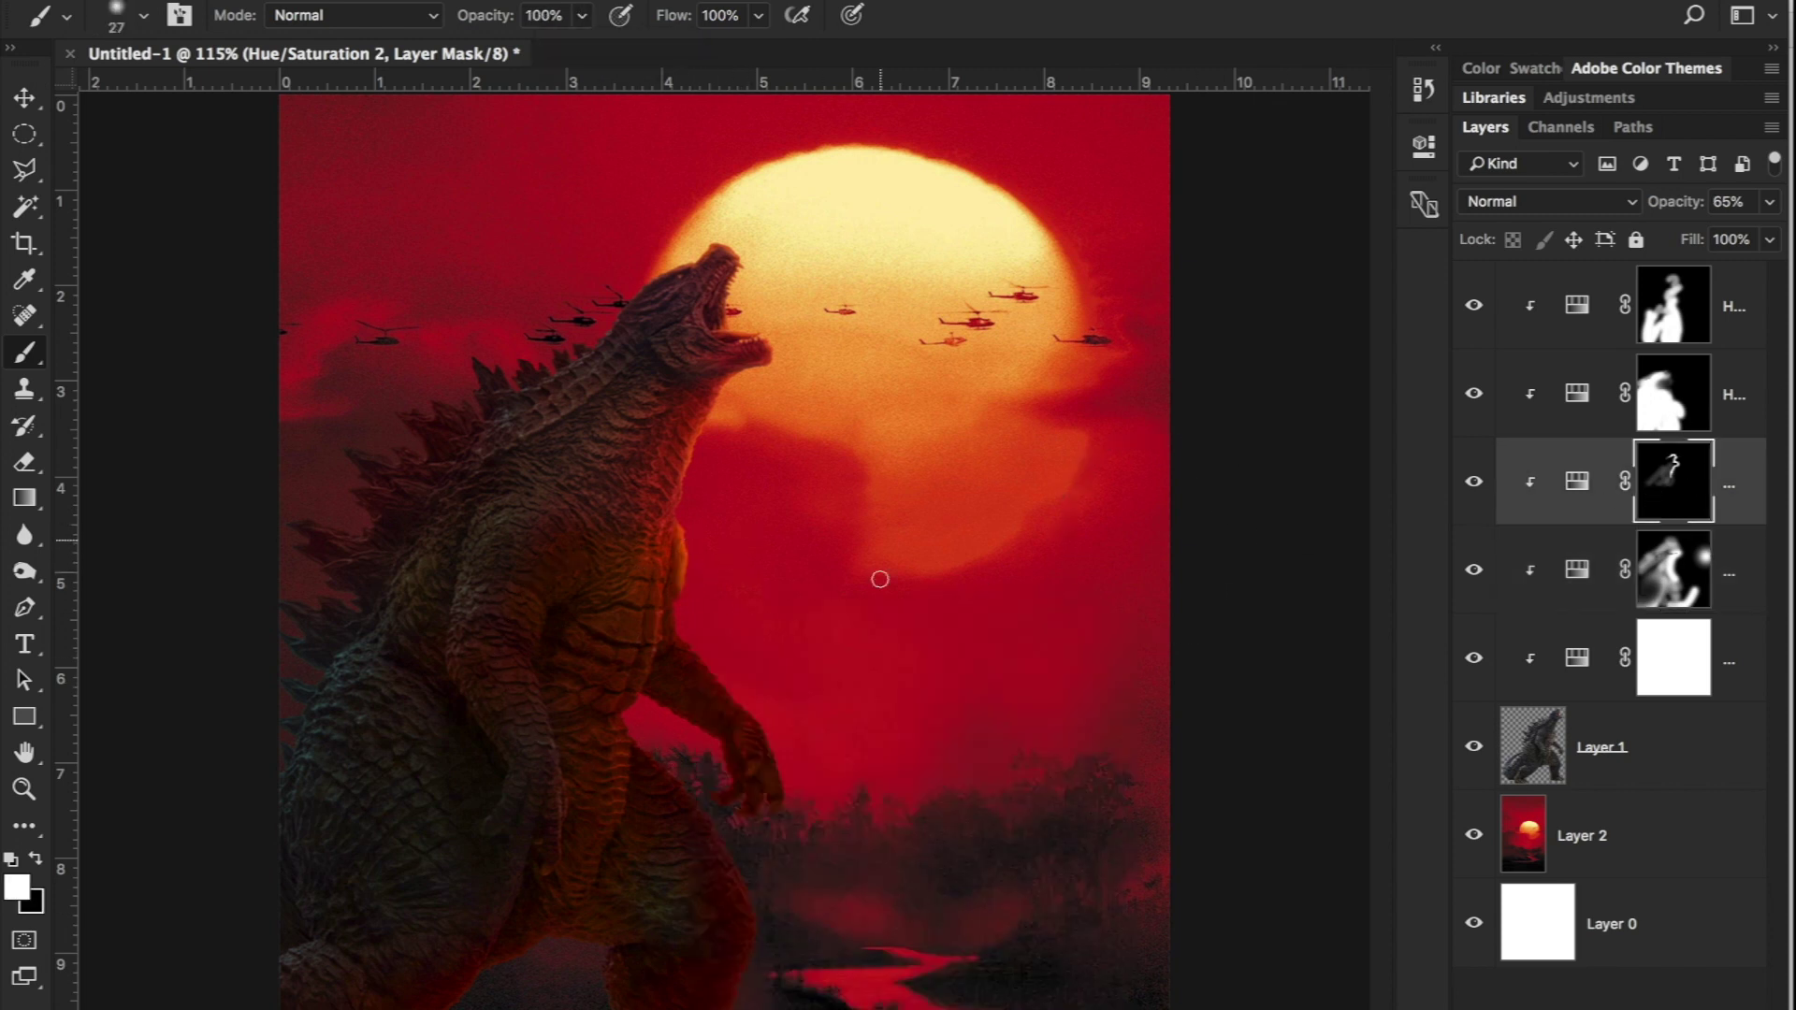
{"action": "key", "text": "x"}
{"action": "key", "text": "x"}
{"action": "mouse_move", "coordinate": [638, 745]}
{"action": "left_mouse_down"}
{"action": "mouse_move", "coordinate": [670, 761]}
{"action": "mouse_move", "coordinate": [732, 863]}
{"action": "left_mouse_up"}
Step: Soften the rim light on the thigh and far arm by painting white with a 73 px brush at 14% opacity
{"action": "right_click", "coordinate": [790, 905]}
{"action": "left_click", "coordinate": [913, 685]}
{"action": "left_click", "coordinate": [582, 16]}
{"action": "left_click_drag", "start_coordinate": [588, 49], "coordinate": [471, 48]}
{"action": "left_click", "coordinate": [654, 790]}
{"action": "left_click_drag", "start_coordinate": [654, 789], "coordinate": [761, 958]}
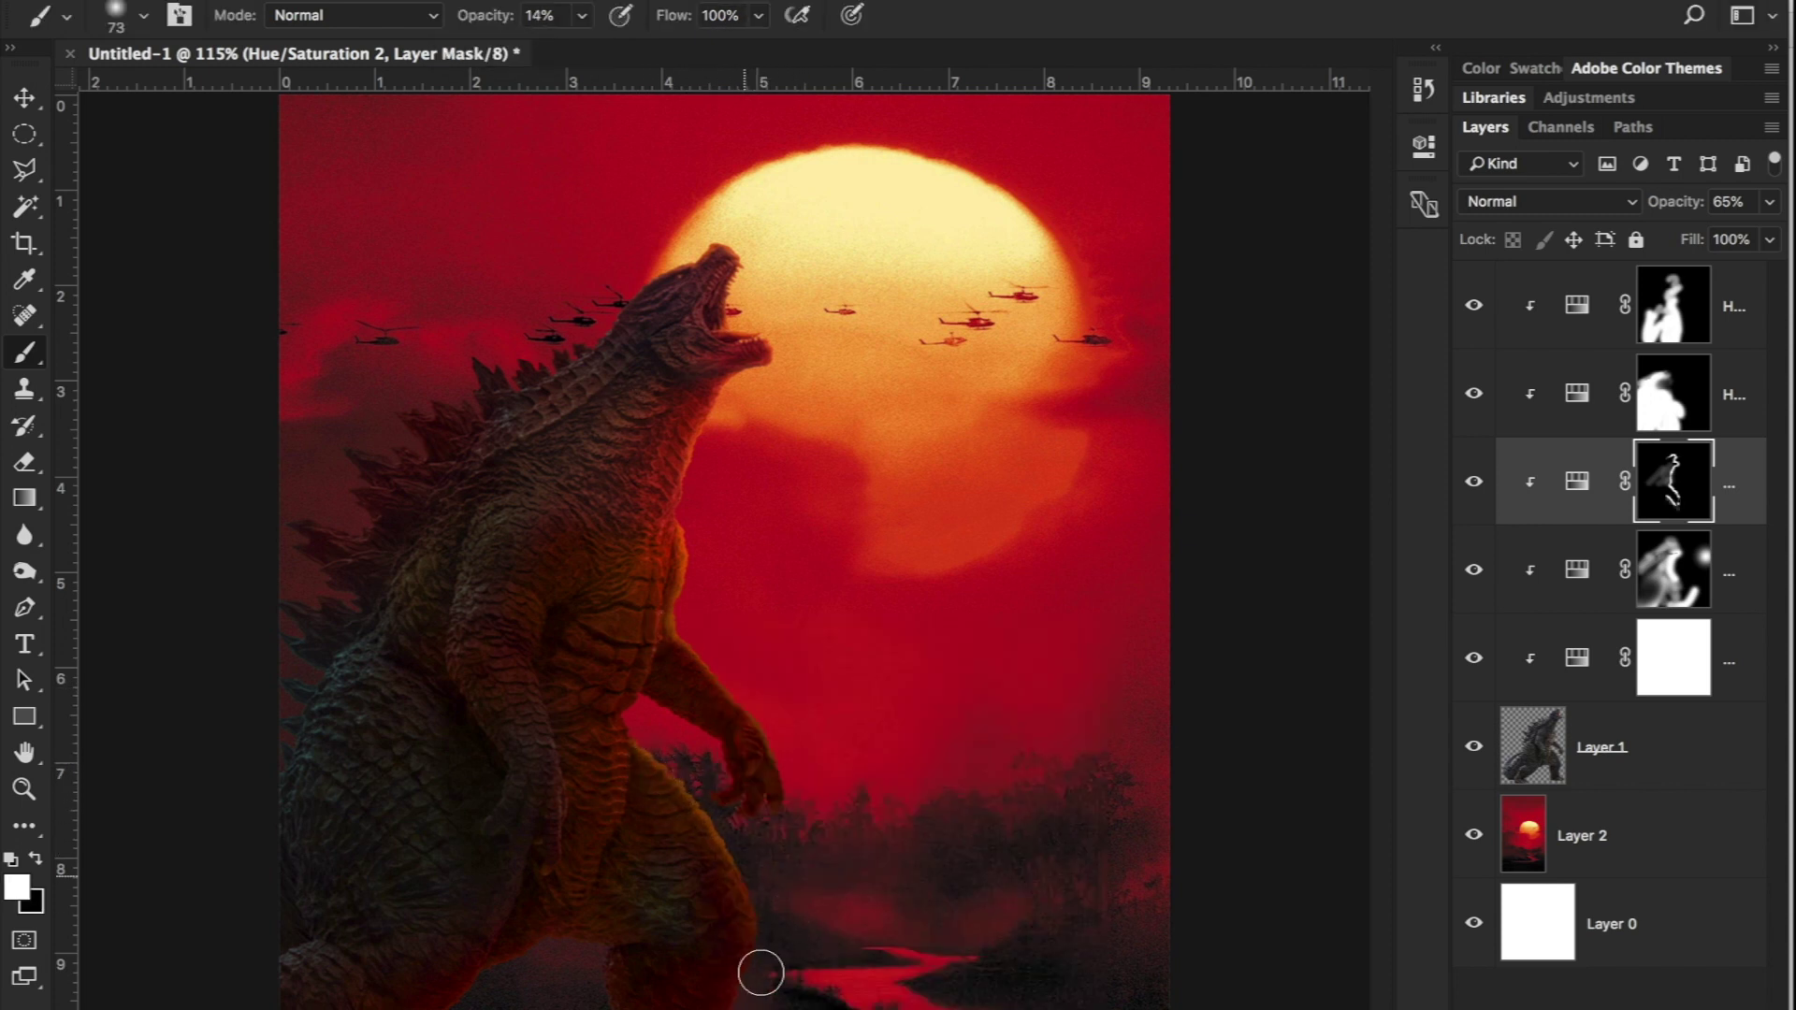
{"action": "left_click_drag", "start_coordinate": [721, 652], "coordinate": [699, 670]}
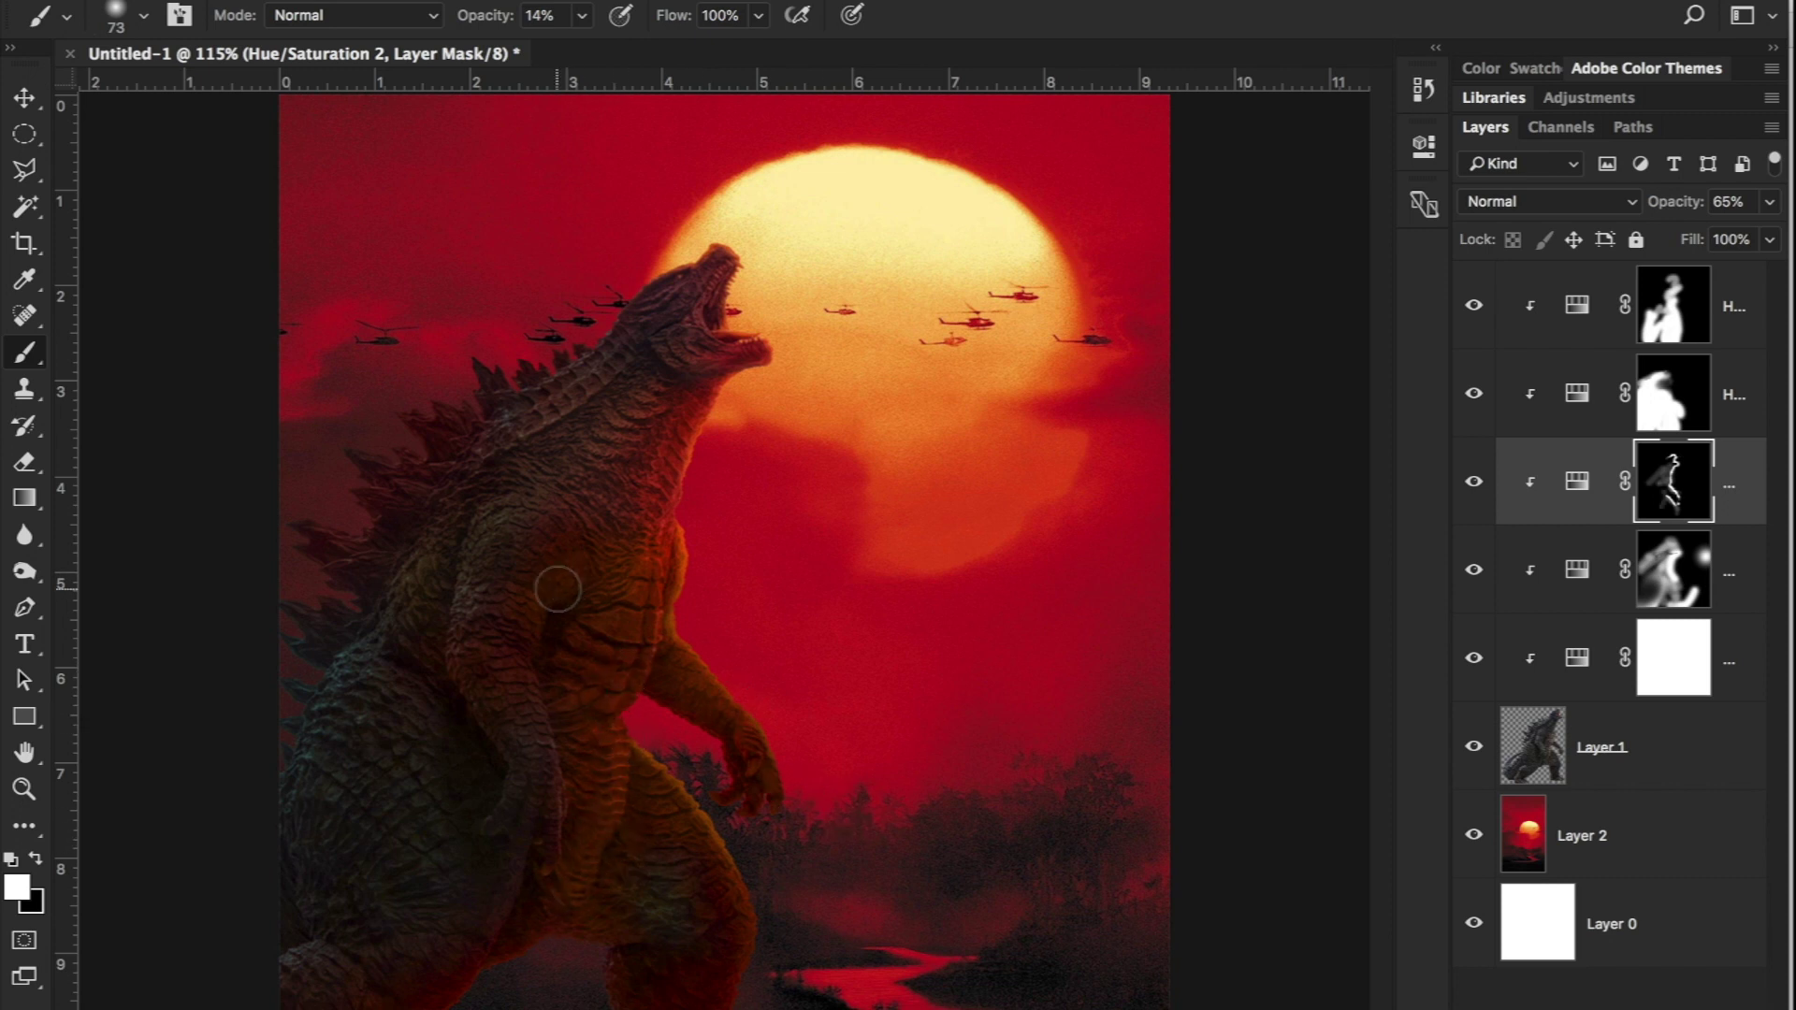
Step: Choose the flat elliptical brush at 11 px and 88% opacity and paint white highlights on Godzilla's upper chest edge
{"action": "key", "text": "z"}
{"action": "mouse_move", "coordinate": [605, 709]}
{"action": "left_mouse_down"}
{"action": "mouse_move", "coordinate": [633, 674]}
{"action": "mouse_move", "coordinate": [1229, 535]}
{"action": "left_mouse_up"}
{"action": "key", "text": "b"}
{"action": "right_click", "coordinate": [821, 450]}
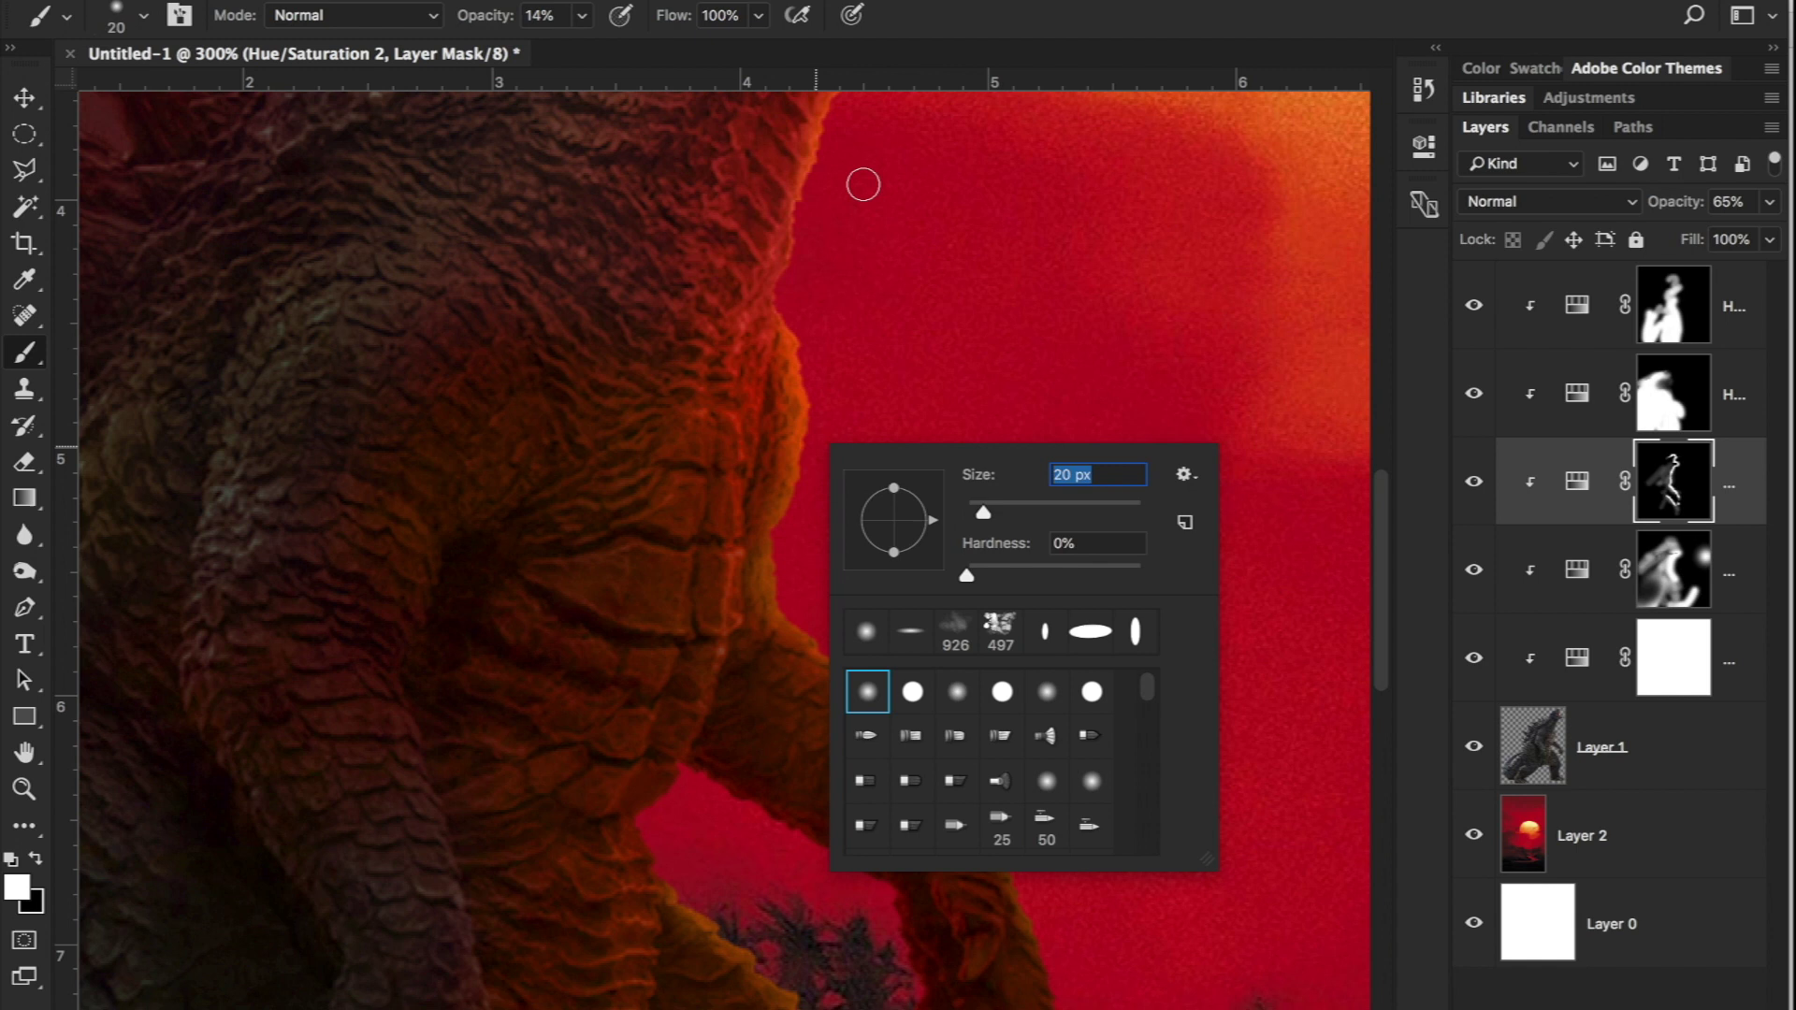
{"action": "left_click", "coordinate": [582, 16]}
{"action": "left_click_drag", "start_coordinate": [583, 56], "coordinate": [678, 57]}
{"action": "right_click", "coordinate": [762, 232]}
{"action": "left_click", "coordinate": [855, 411]}
{"action": "left_click_drag", "start_coordinate": [927, 293], "coordinate": [921, 294]}
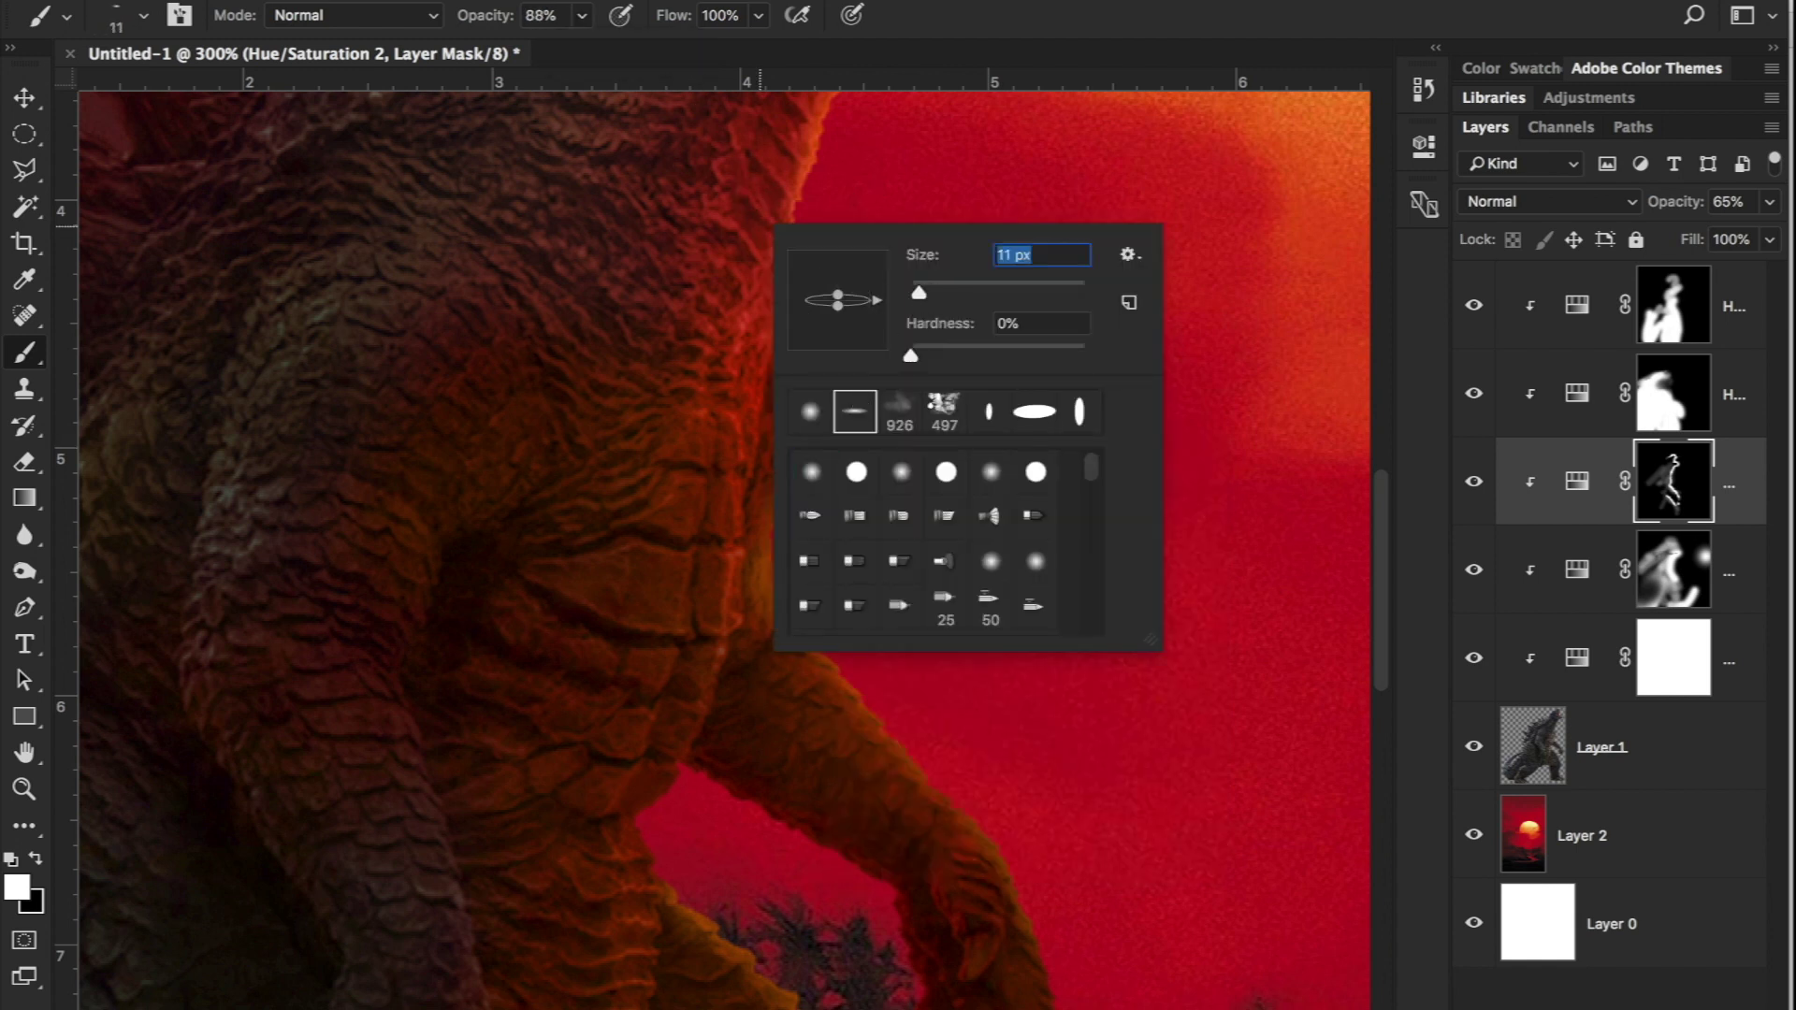
{"action": "left_click_drag", "start_coordinate": [721, 224], "coordinate": [762, 256]}
Step: Lower the brush opacity to 53% and paint white highlights along the scales at the front of Godzilla's neck
{"action": "left_click", "coordinate": [581, 16]}
{"action": "left_click_drag", "start_coordinate": [580, 53], "coordinate": [536, 52]}
{"action": "left_click", "coordinate": [885, 417]}
{"action": "scroll", "coordinate": [886, 417], "scroll_direction": "up", "scroll_amount": 8}
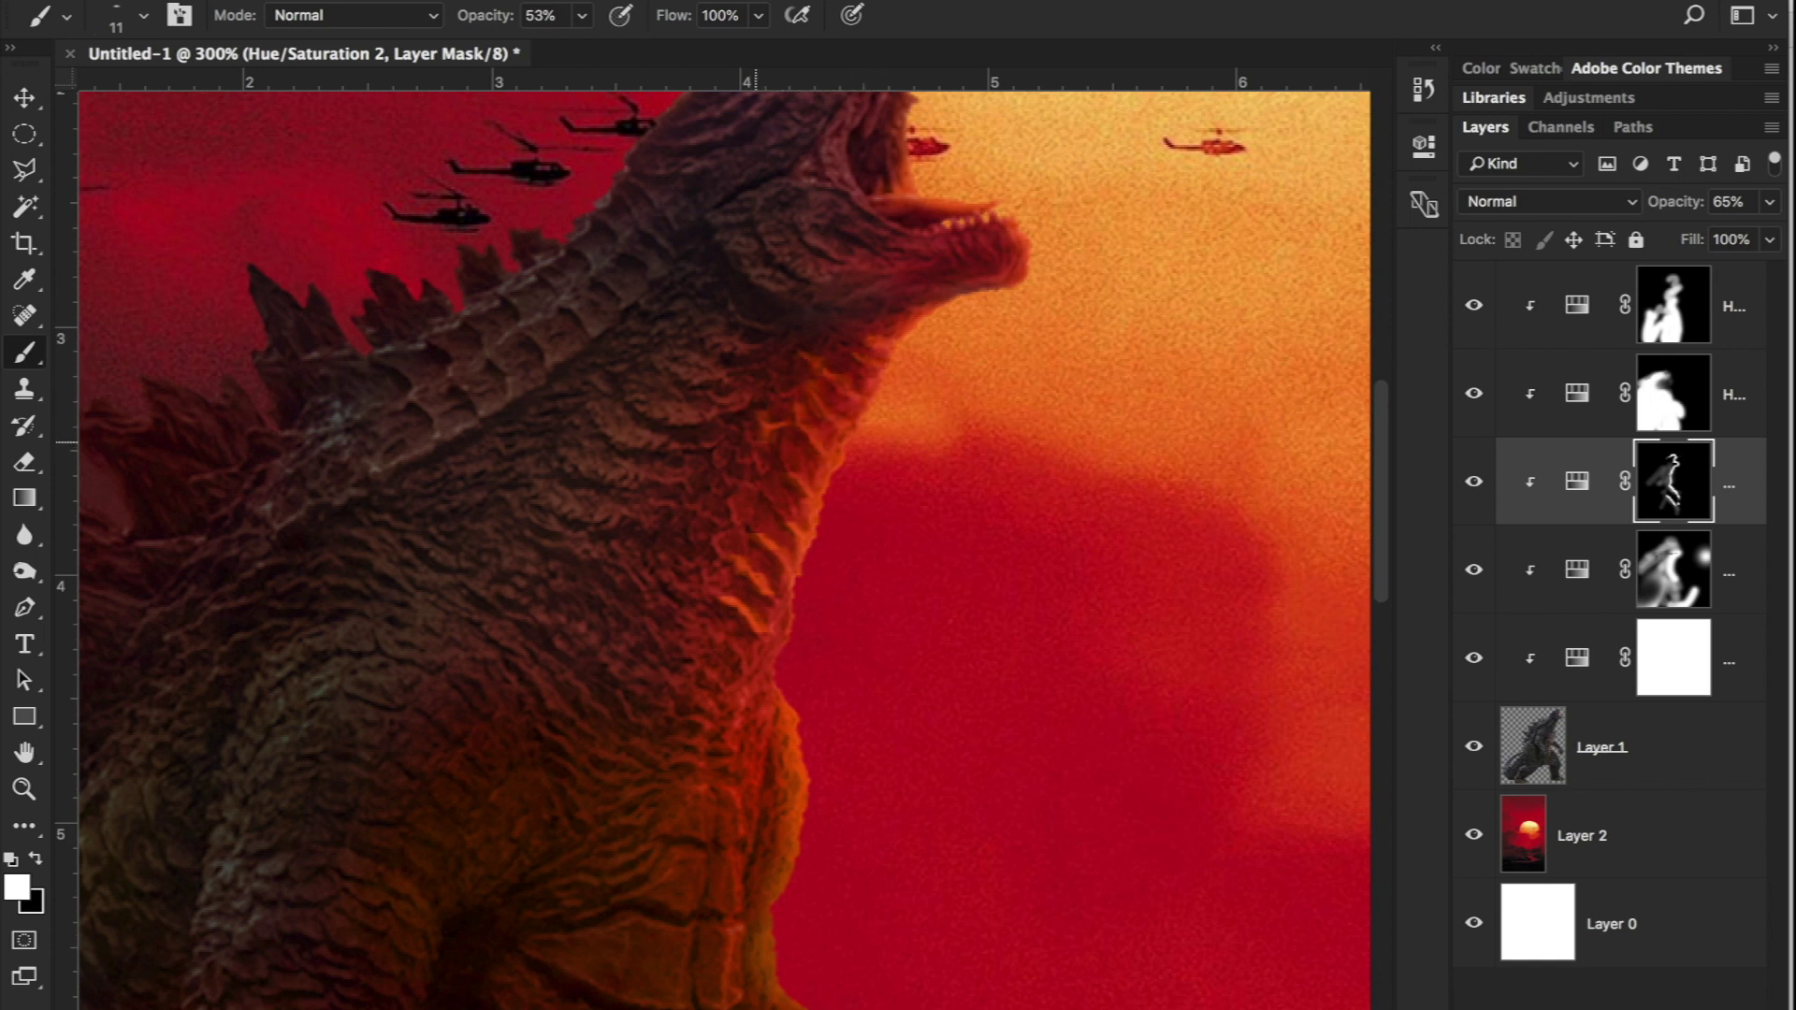
Step: Reduce the brush to 6 px and paint fine white highlights on the rim-light mask along Godzilla's throat, jaw and head
{"action": "right_click", "coordinate": [870, 356]}
{"action": "left_click_drag", "start_coordinate": [1029, 436], "coordinate": [1022, 436]}
{"action": "key", "text": "Return"}
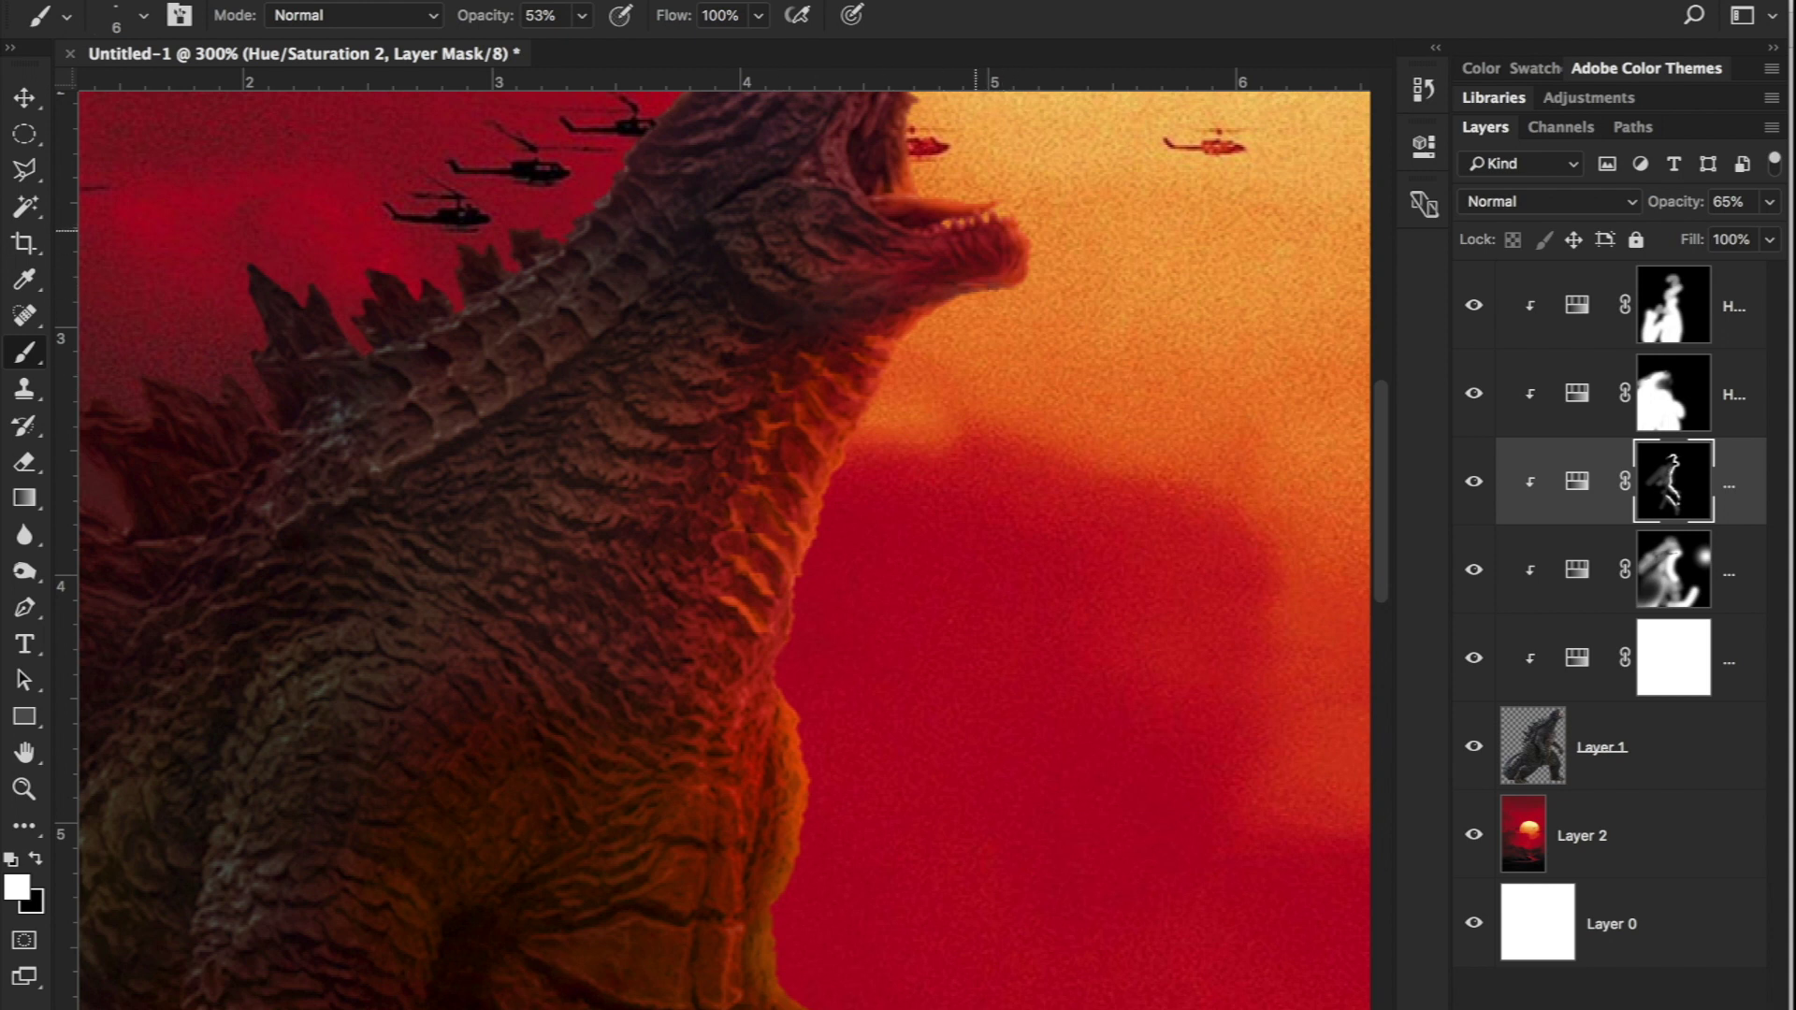
{"action": "scroll", "coordinate": [975, 230], "scroll_direction": "up", "scroll_amount": 2}
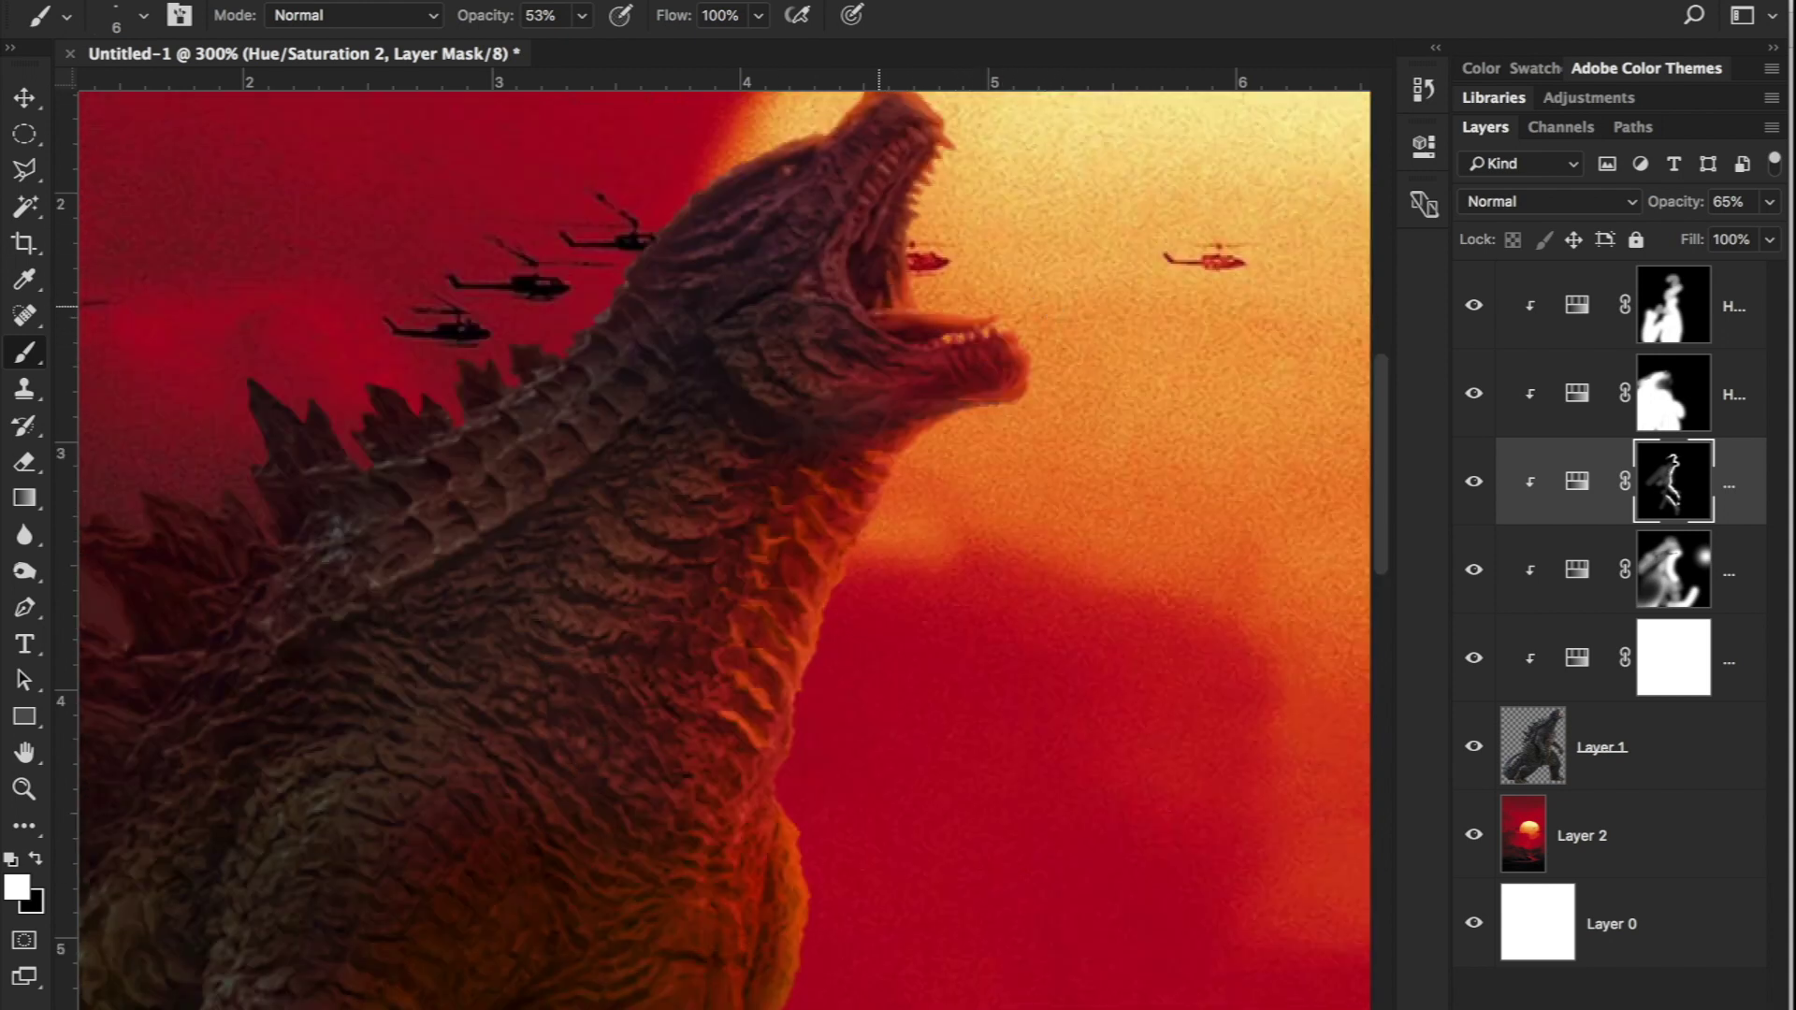
{"action": "key", "text": "x"}
{"action": "key", "text": "x"}
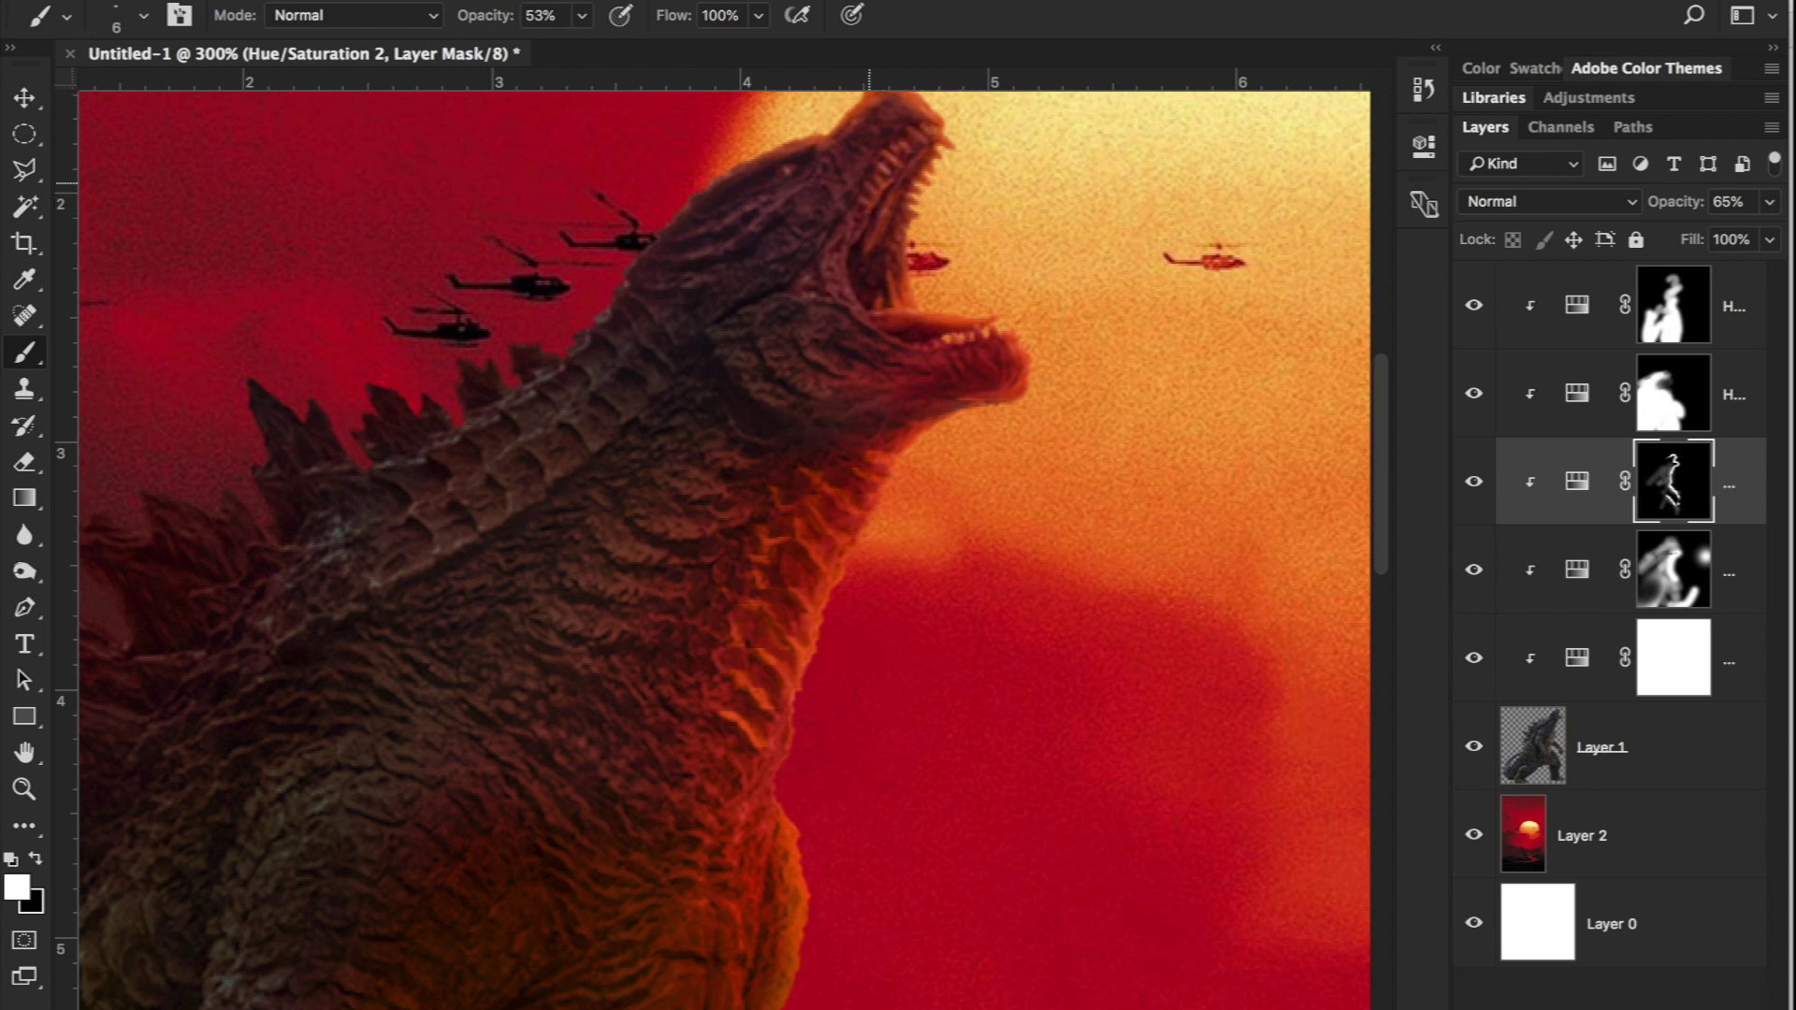
{"action": "key", "text": "x"}
{"action": "key", "text": "x"}
{"action": "scroll", "coordinate": [796, 613], "scroll_direction": "down", "scroll_amount": 3}
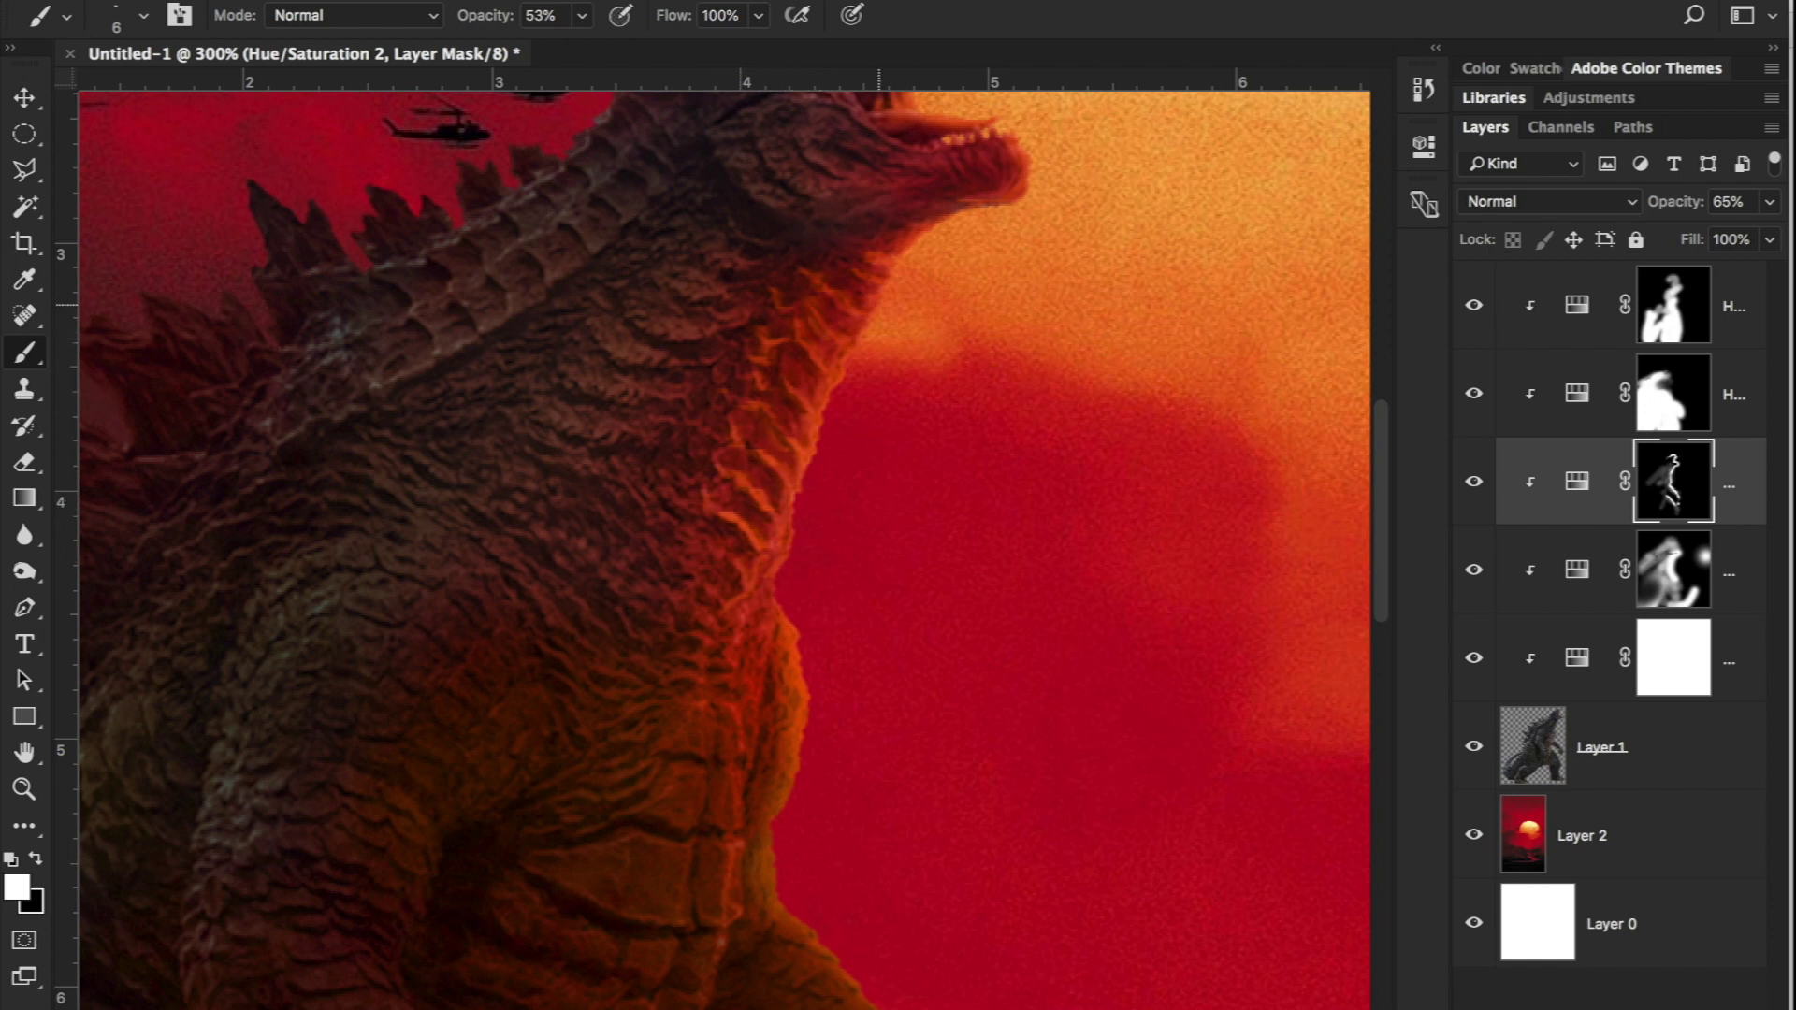
{"action": "scroll", "coordinate": [849, 267], "scroll_direction": "down", "scroll_amount": 1}
{"action": "scroll", "coordinate": [785, 620], "scroll_direction": "down", "scroll_amount": 4}
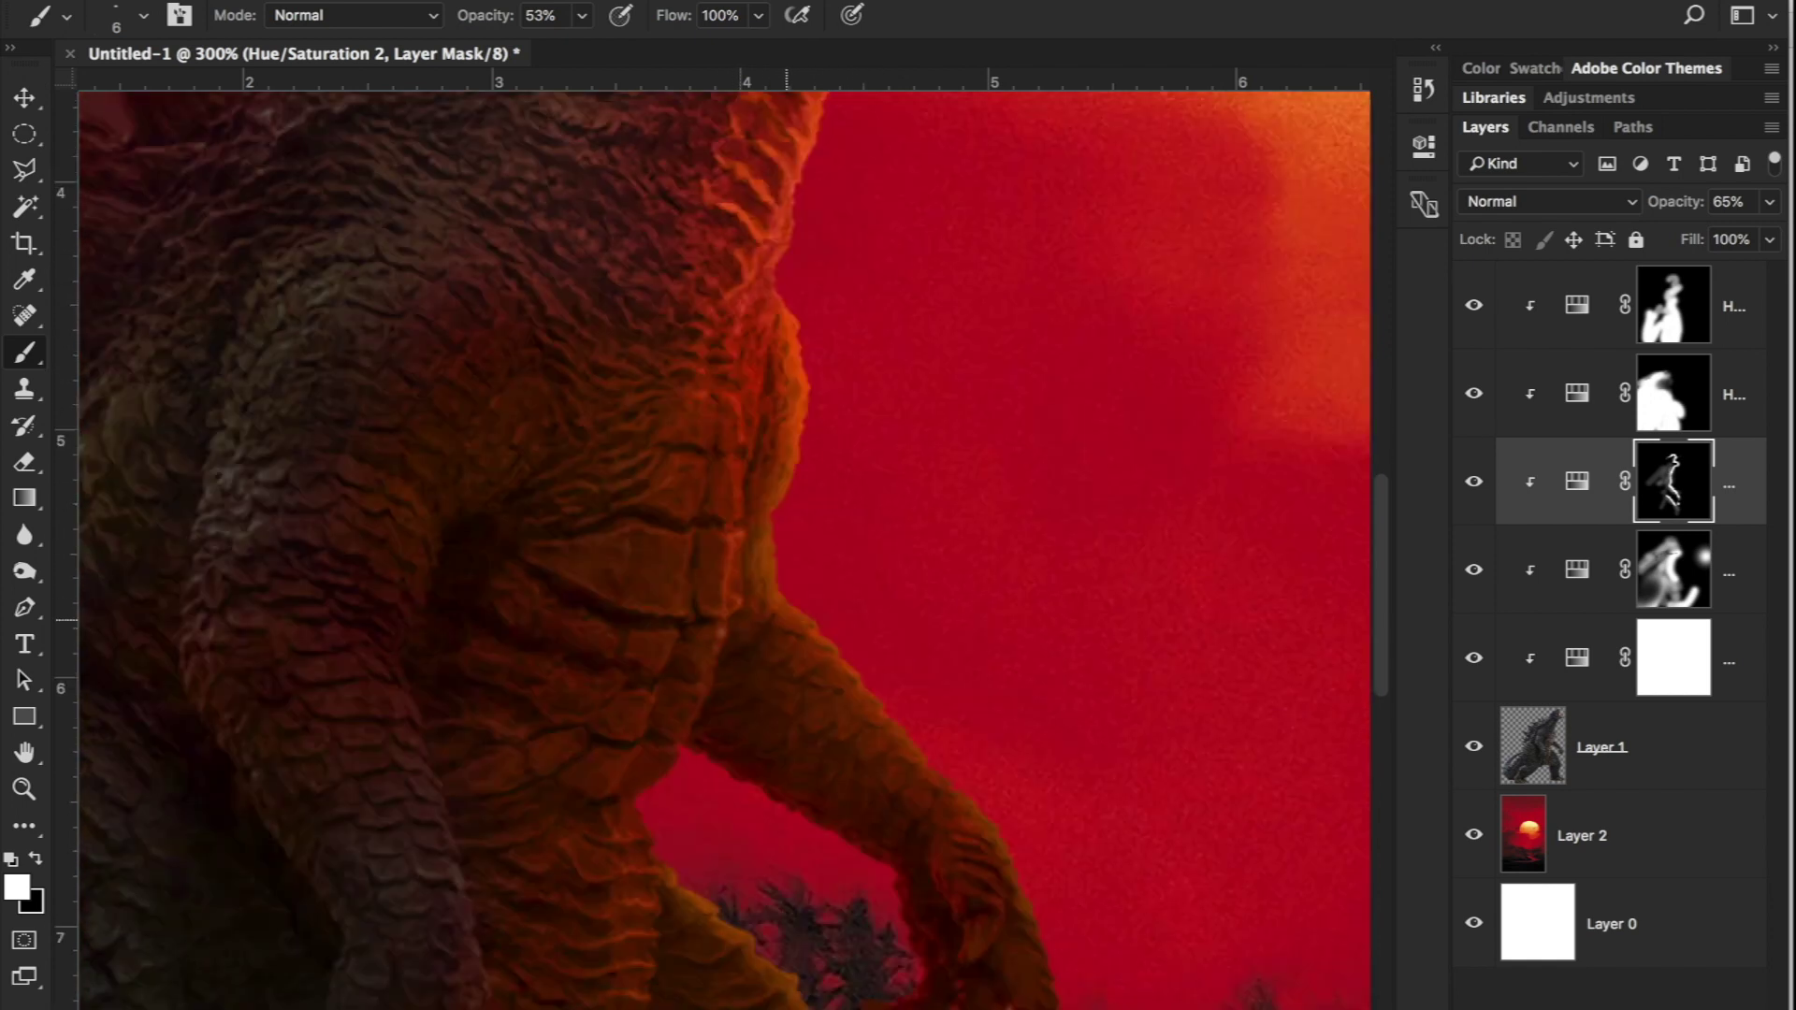
Step: Paint white with a 14 px brush at 82% opacity on the rim-light mask over Godzilla's belly plates
{"action": "key", "text": "x"}
{"action": "key", "text": "x"}
{"action": "left_click", "coordinate": [582, 15]}
{"action": "left_click", "coordinate": [936, 662]}
{"action": "right_click", "coordinate": [935, 654]}
{"action": "left_click_drag", "start_coordinate": [1090, 690], "coordinate": [1110, 690]}
{"action": "left_click_drag", "start_coordinate": [721, 598], "coordinate": [727, 475]}
{"action": "right_click", "coordinate": [756, 415]}
{"action": "left_click_drag", "start_coordinate": [931, 497], "coordinate": [917, 499]}
{"action": "key", "text": "Escape"}
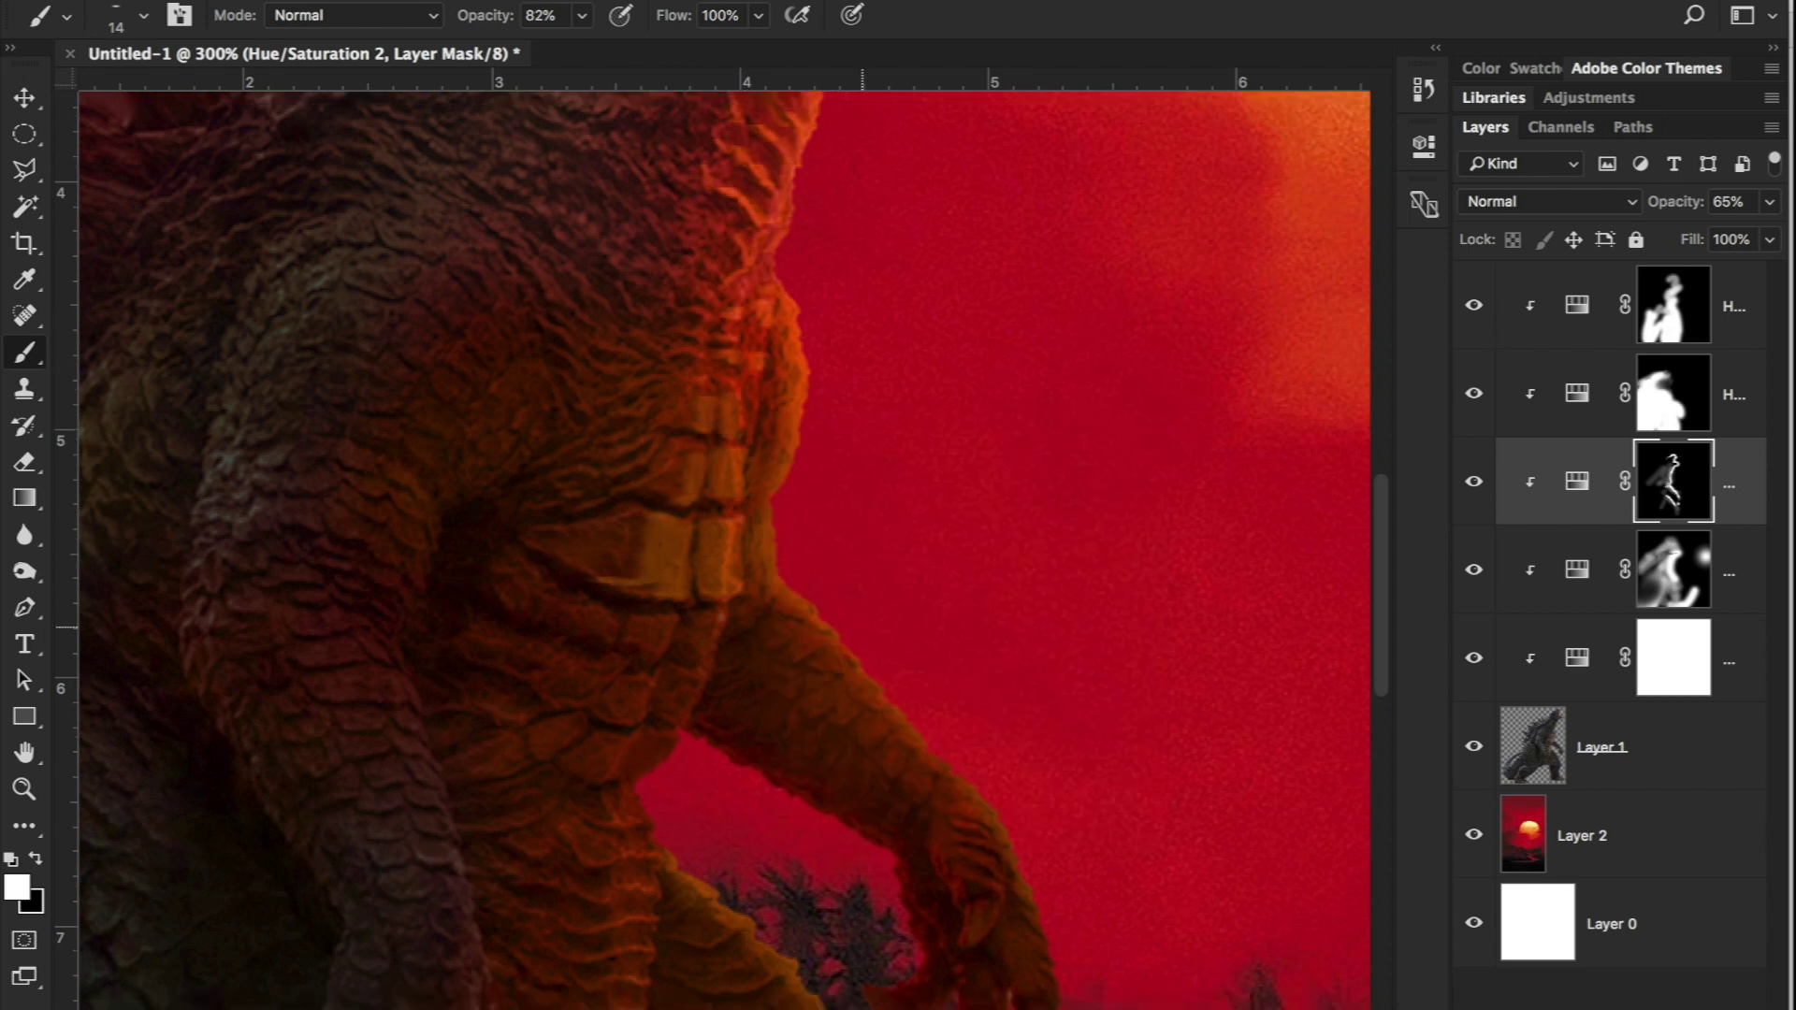
{"action": "scroll", "coordinate": [641, 561], "scroll_direction": "down", "scroll_amount": 3}
{"action": "left_click_drag", "start_coordinate": [653, 540], "coordinate": [648, 640]}
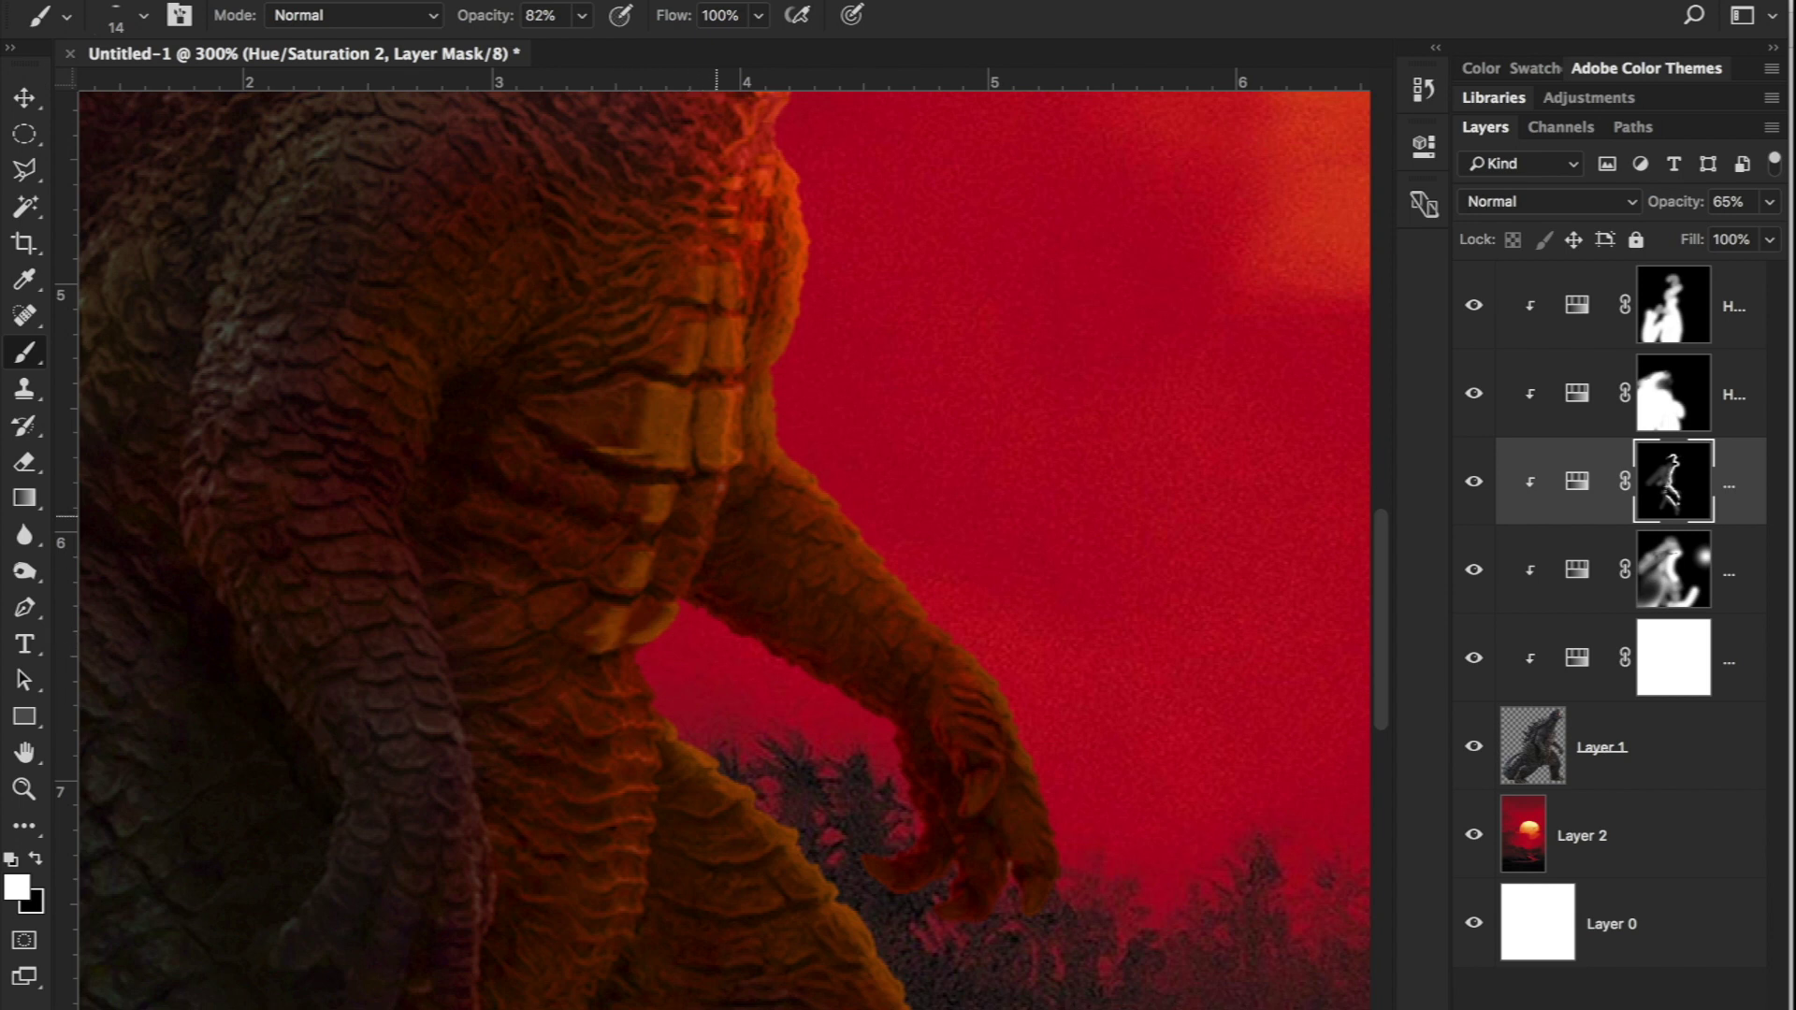
Step: Lower the brush opacity to 46% and paint more rim-light highlights on the belly, throat and lower jaw
{"action": "left_click", "coordinate": [583, 16]}
{"action": "left_click", "coordinate": [799, 510]}
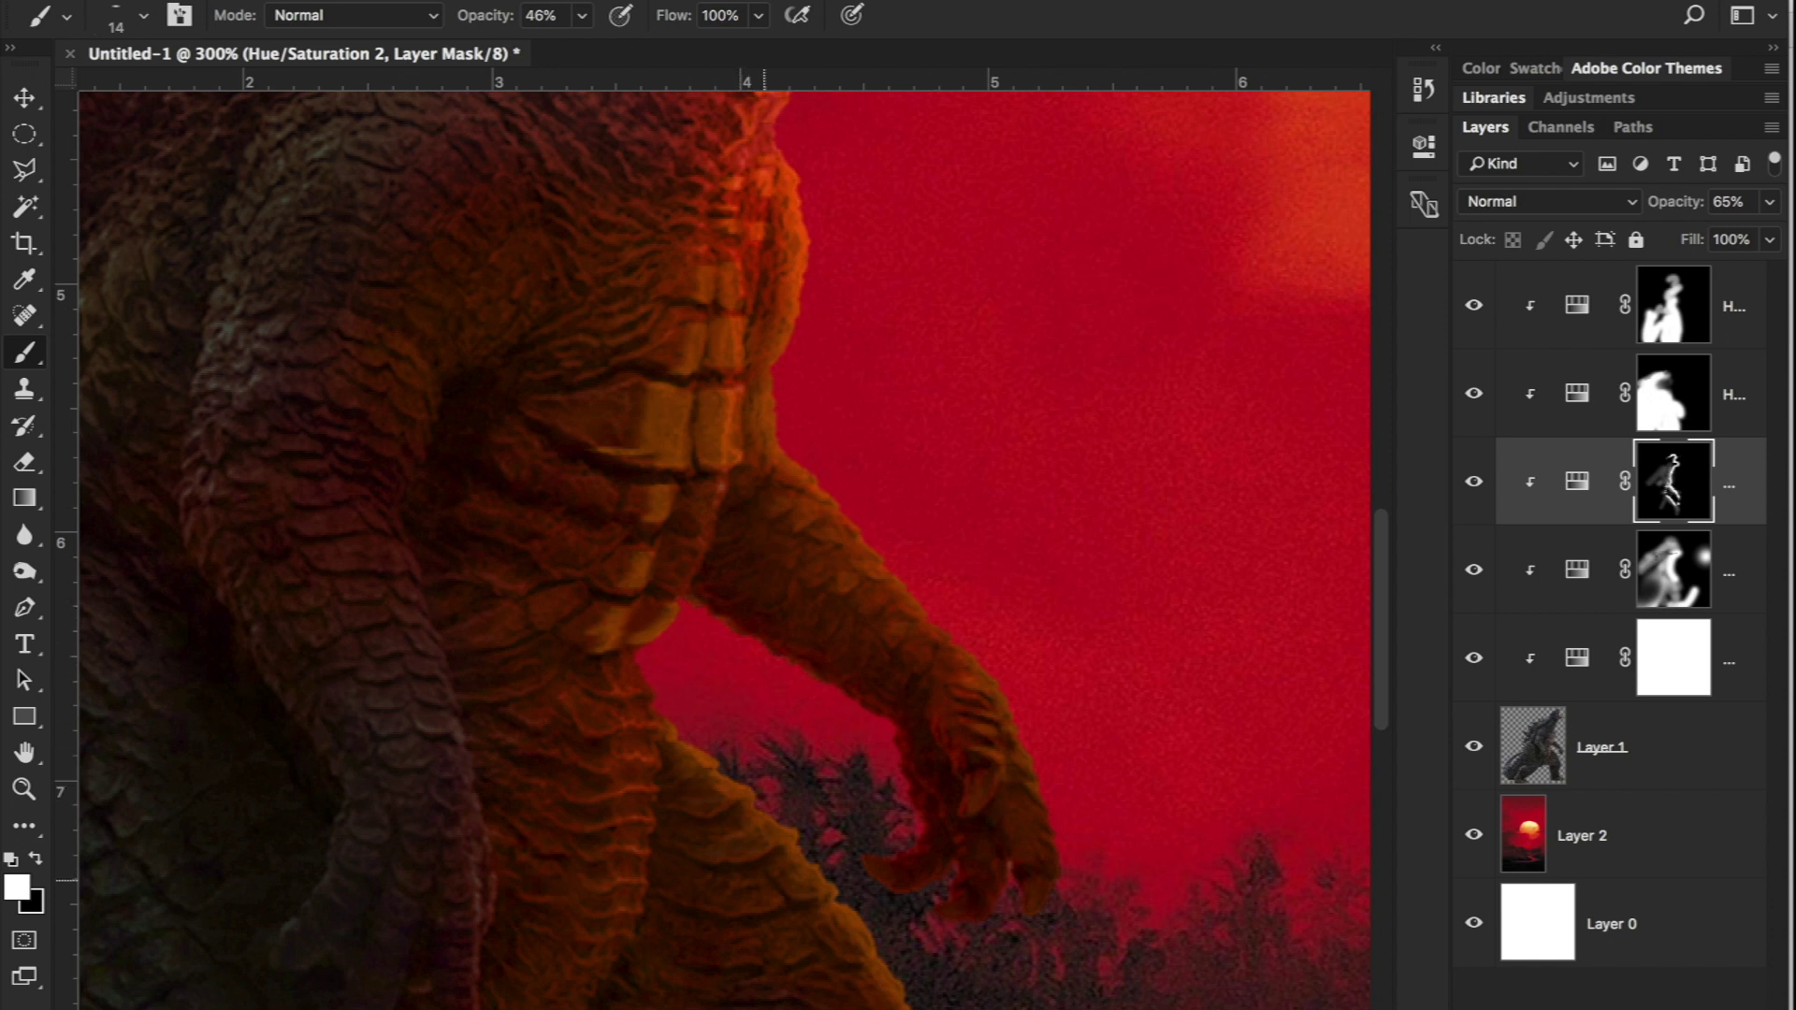
{"action": "scroll", "coordinate": [748, 852], "scroll_direction": "up", "scroll_amount": 5}
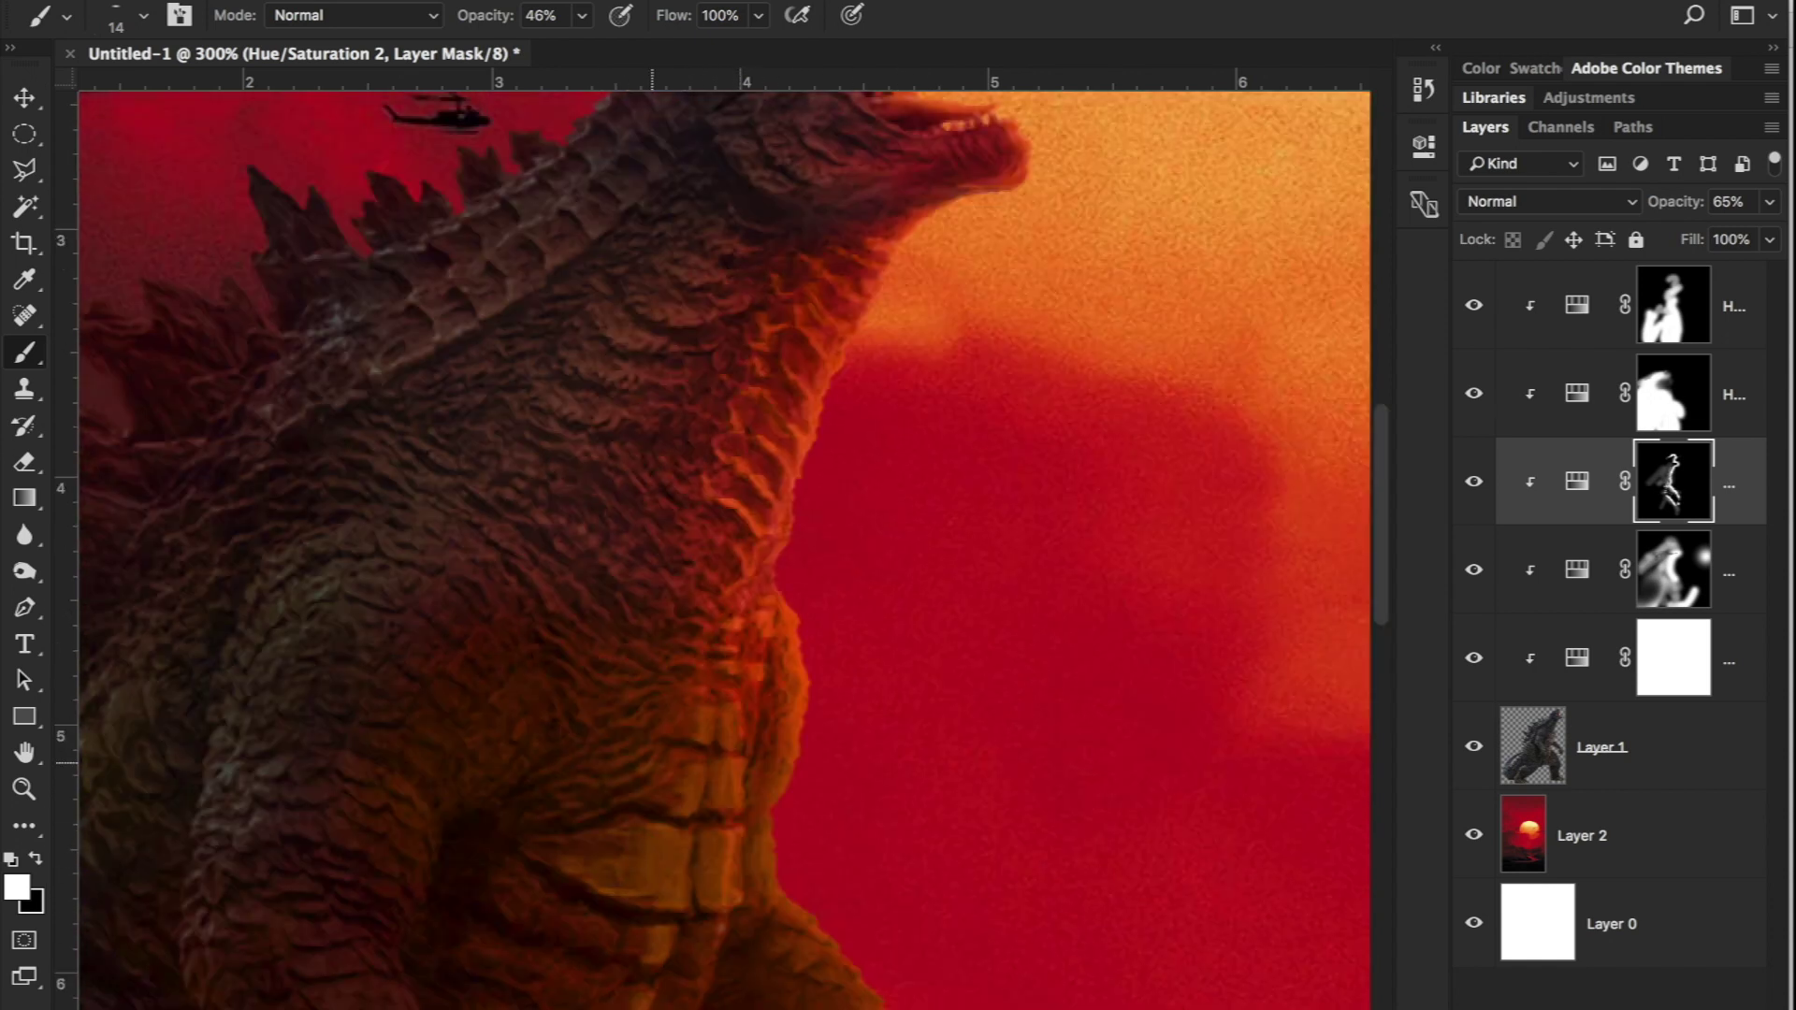
{"action": "scroll", "coordinate": [782, 440], "scroll_direction": "up", "scroll_amount": 3}
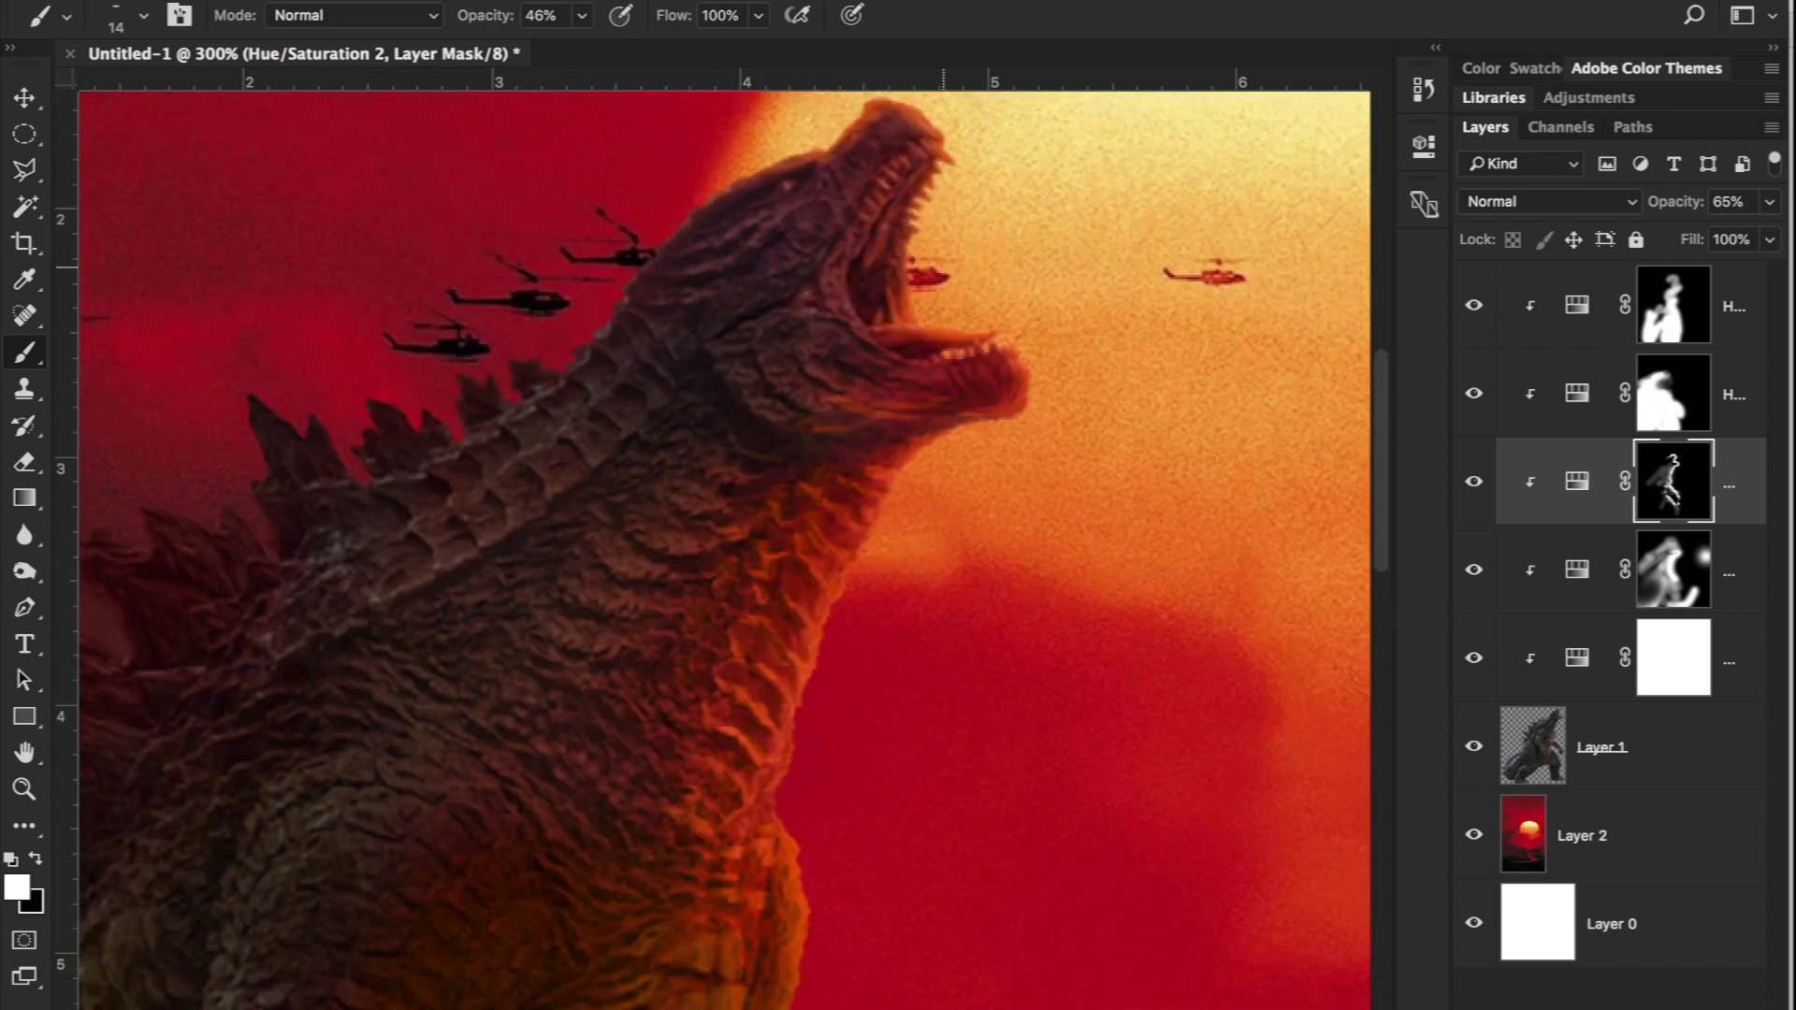
{"action": "key", "text": "x"}
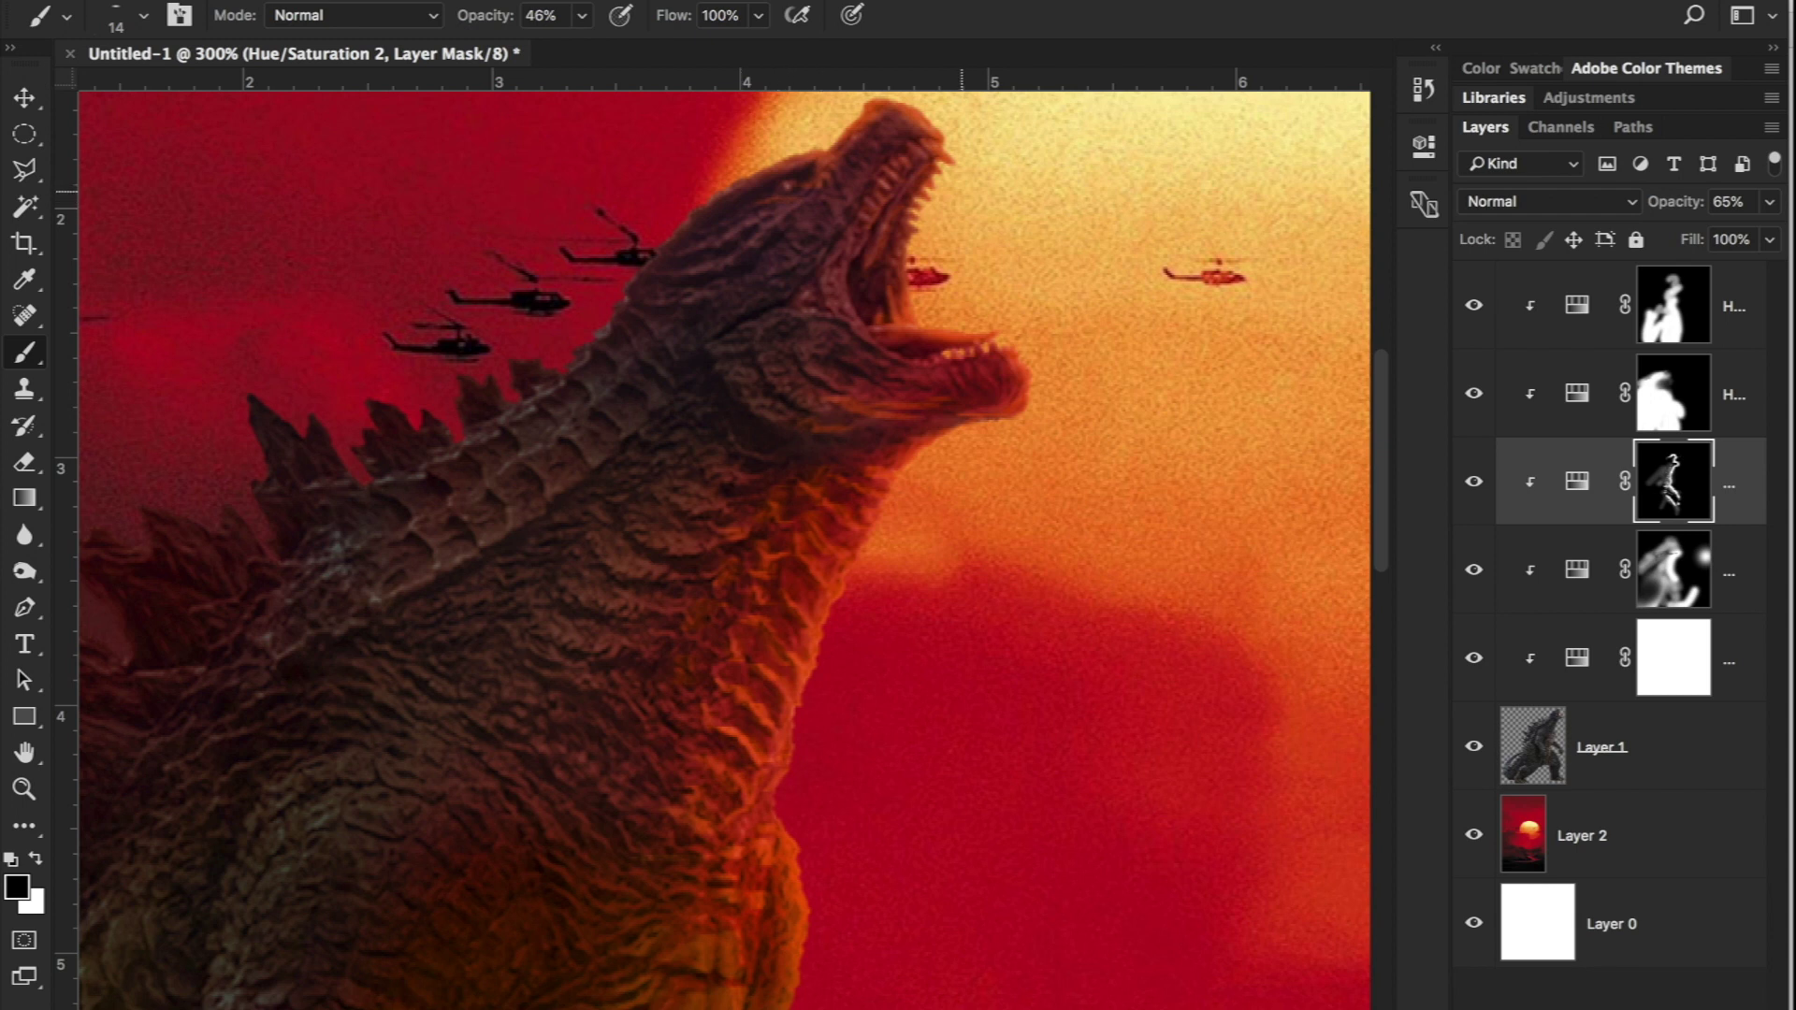
Step: Paint white with a larger brush at 46% opacity on the Hue/Saturation 1 mask over Godzilla's near arm and chest
{"action": "key", "text": "z"}
{"action": "left_click", "coordinate": [149, 17]}
{"action": "left_click", "coordinate": [907, 441]}
{"action": "left_click", "coordinate": [907, 441]}
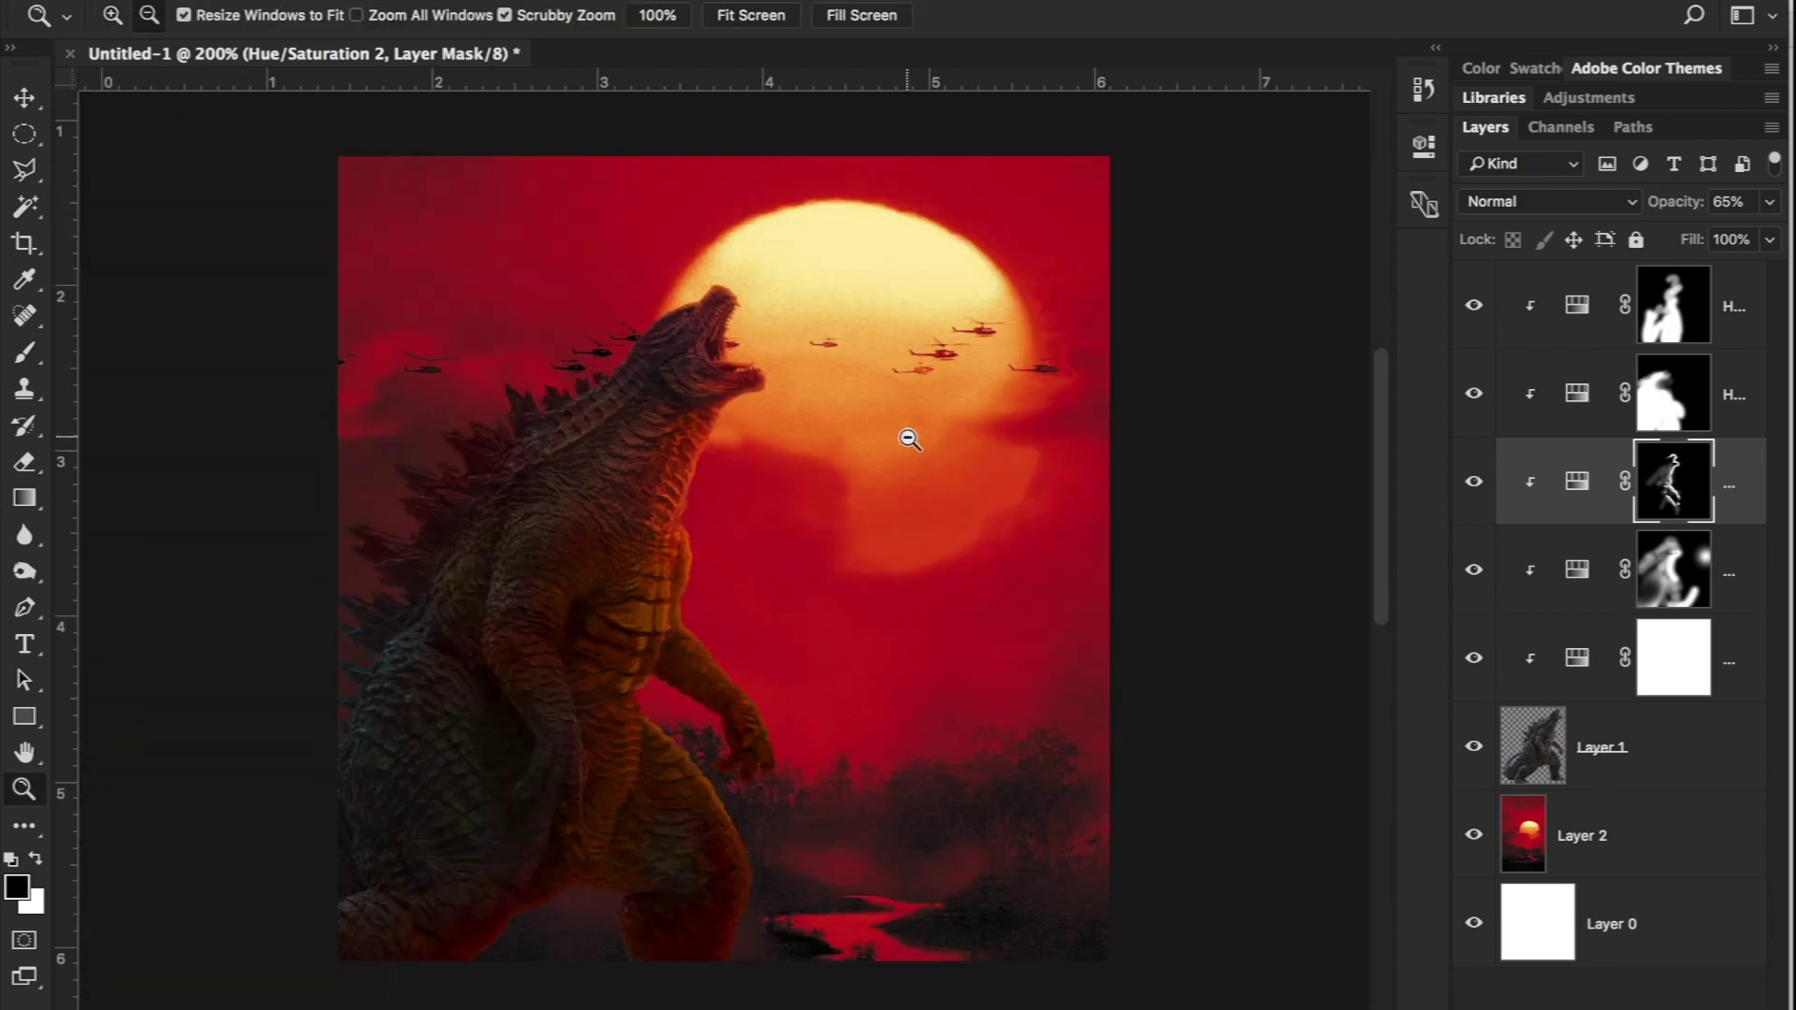
{"action": "left_click", "coordinate": [1640, 567]}
{"action": "key", "text": "b"}
{"action": "key", "text": "x"}
{"action": "right_click", "coordinate": [831, 632]}
{"action": "left_click_drag", "start_coordinate": [984, 675], "coordinate": [1026, 675]}
{"action": "left_click", "coordinate": [849, 515]}
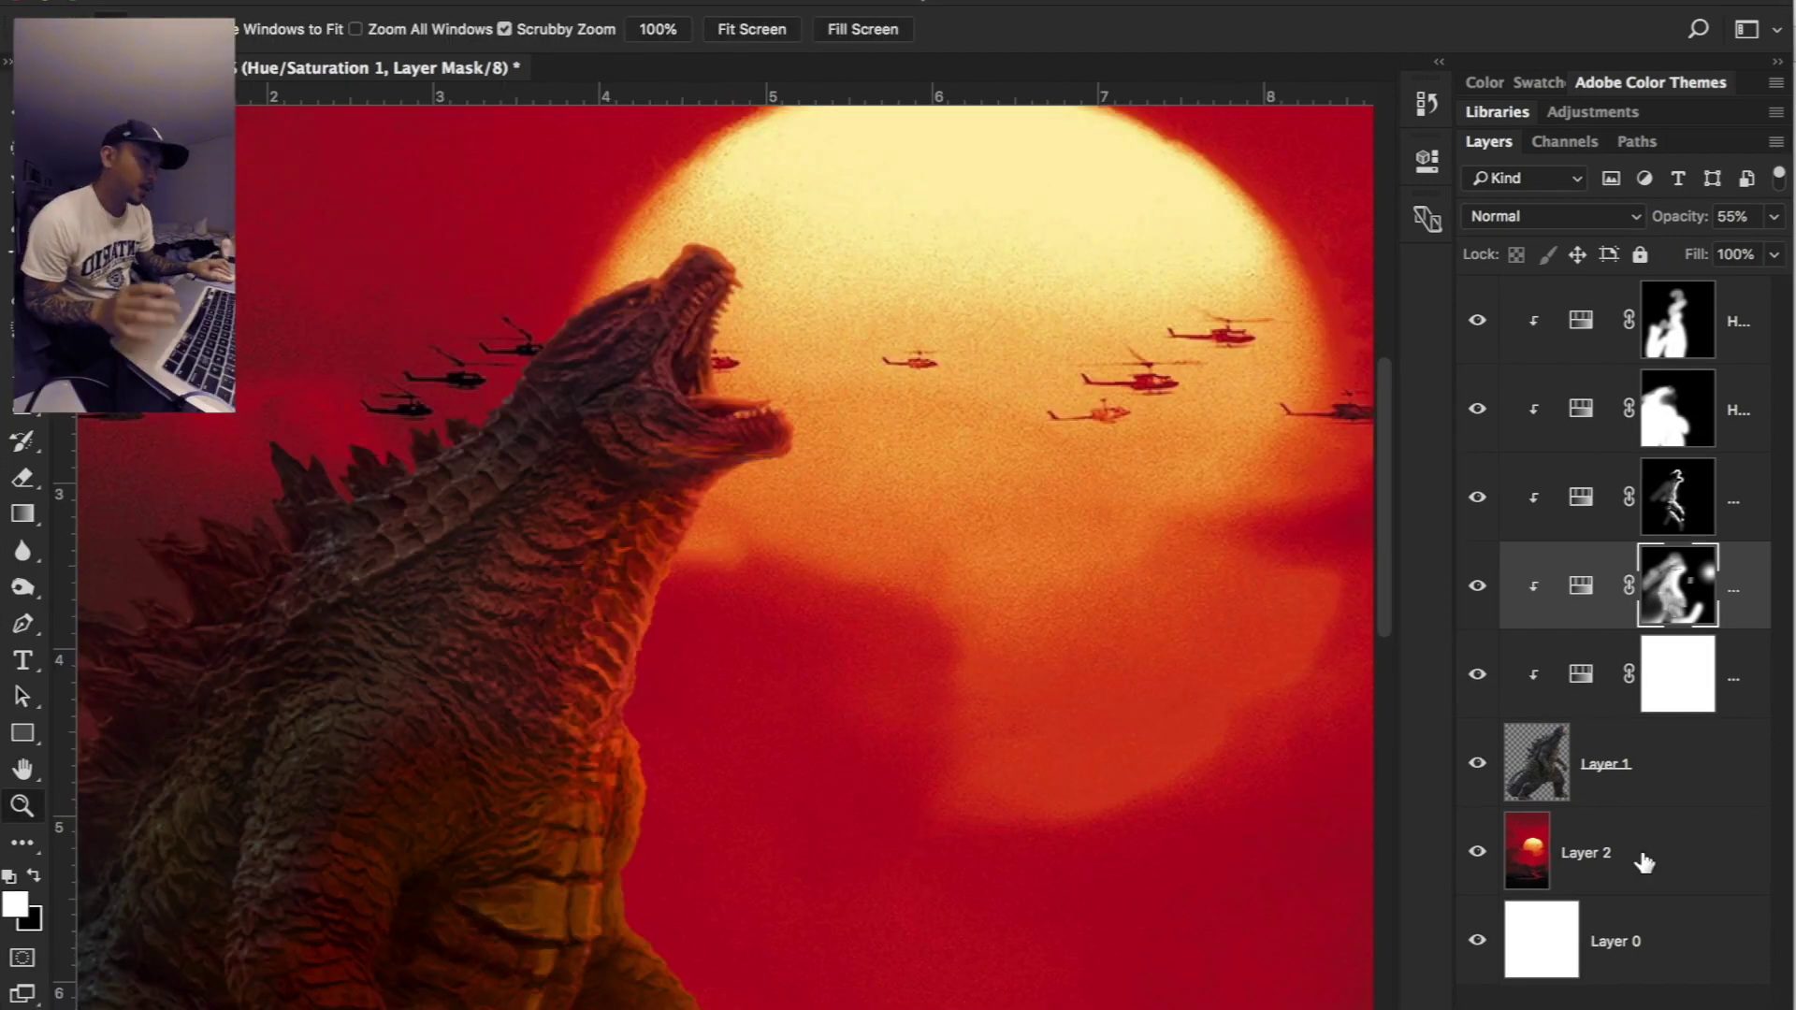
Step: Add a Hue/Saturation adjustment above the sunset background on Layer 2 and clip it to that layer
{"action": "left_click", "coordinate": [1643, 859]}
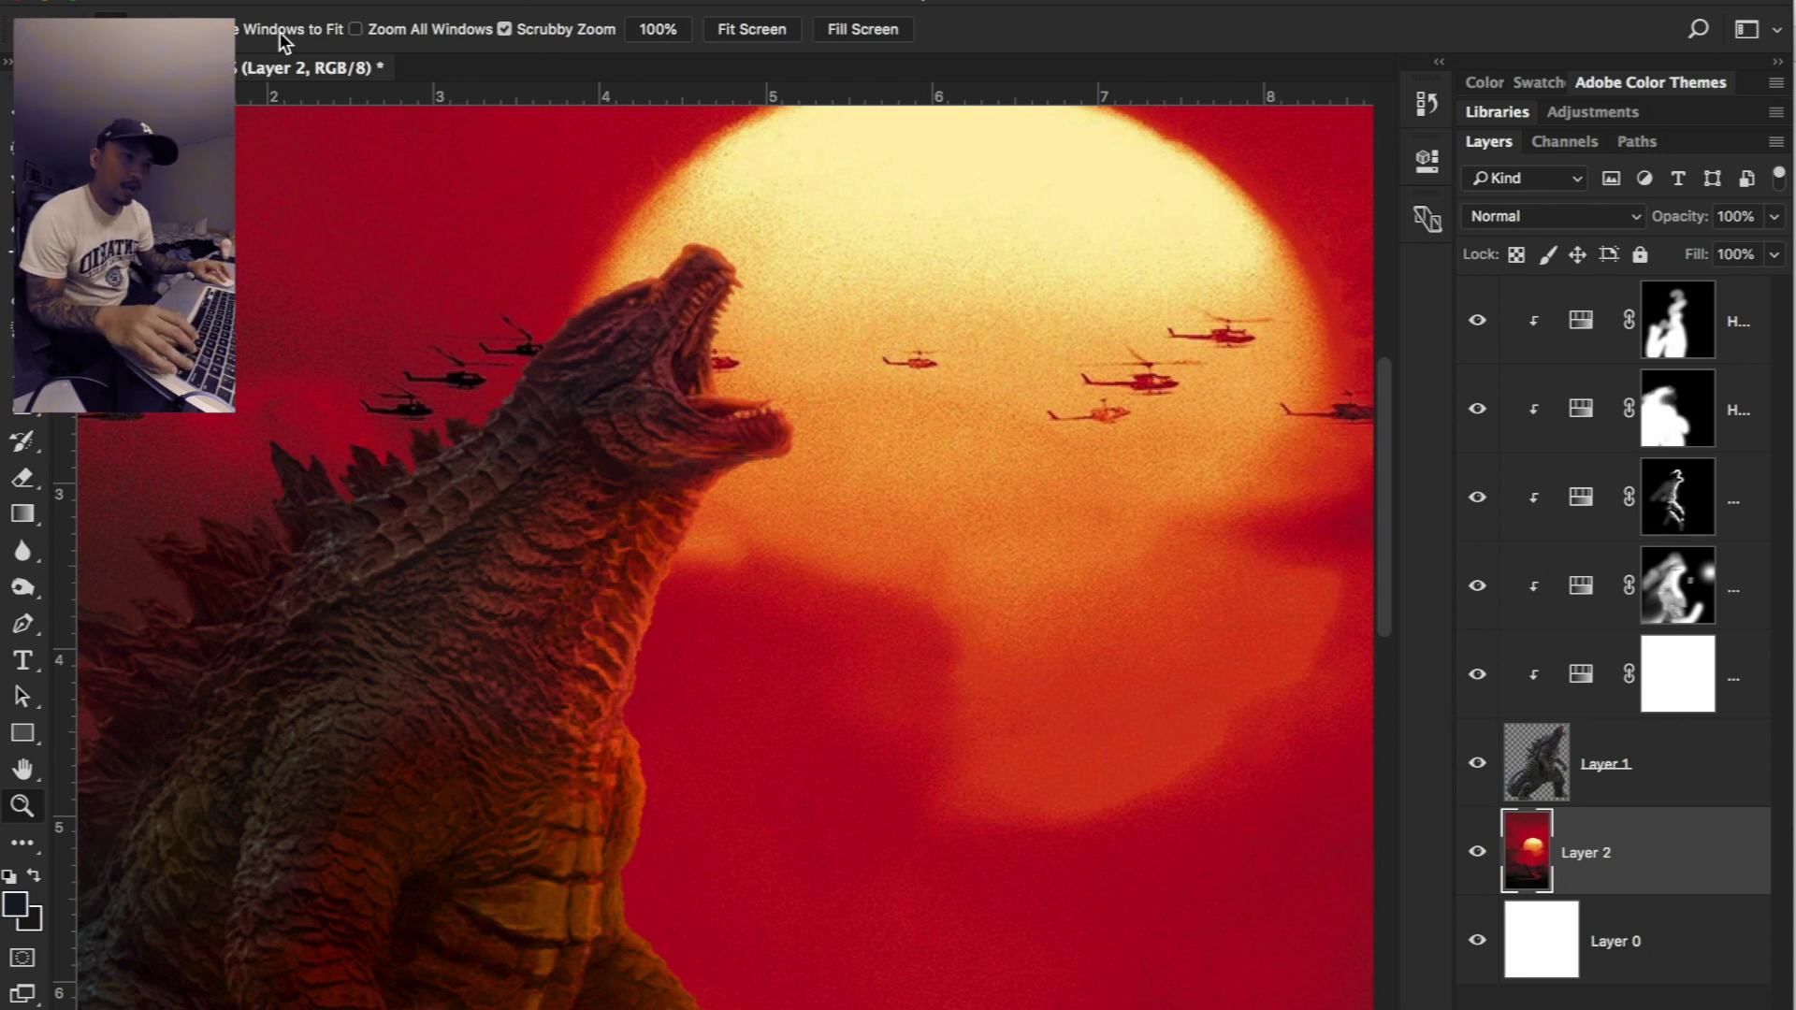
{"action": "left_click", "coordinate": [783, 41]}
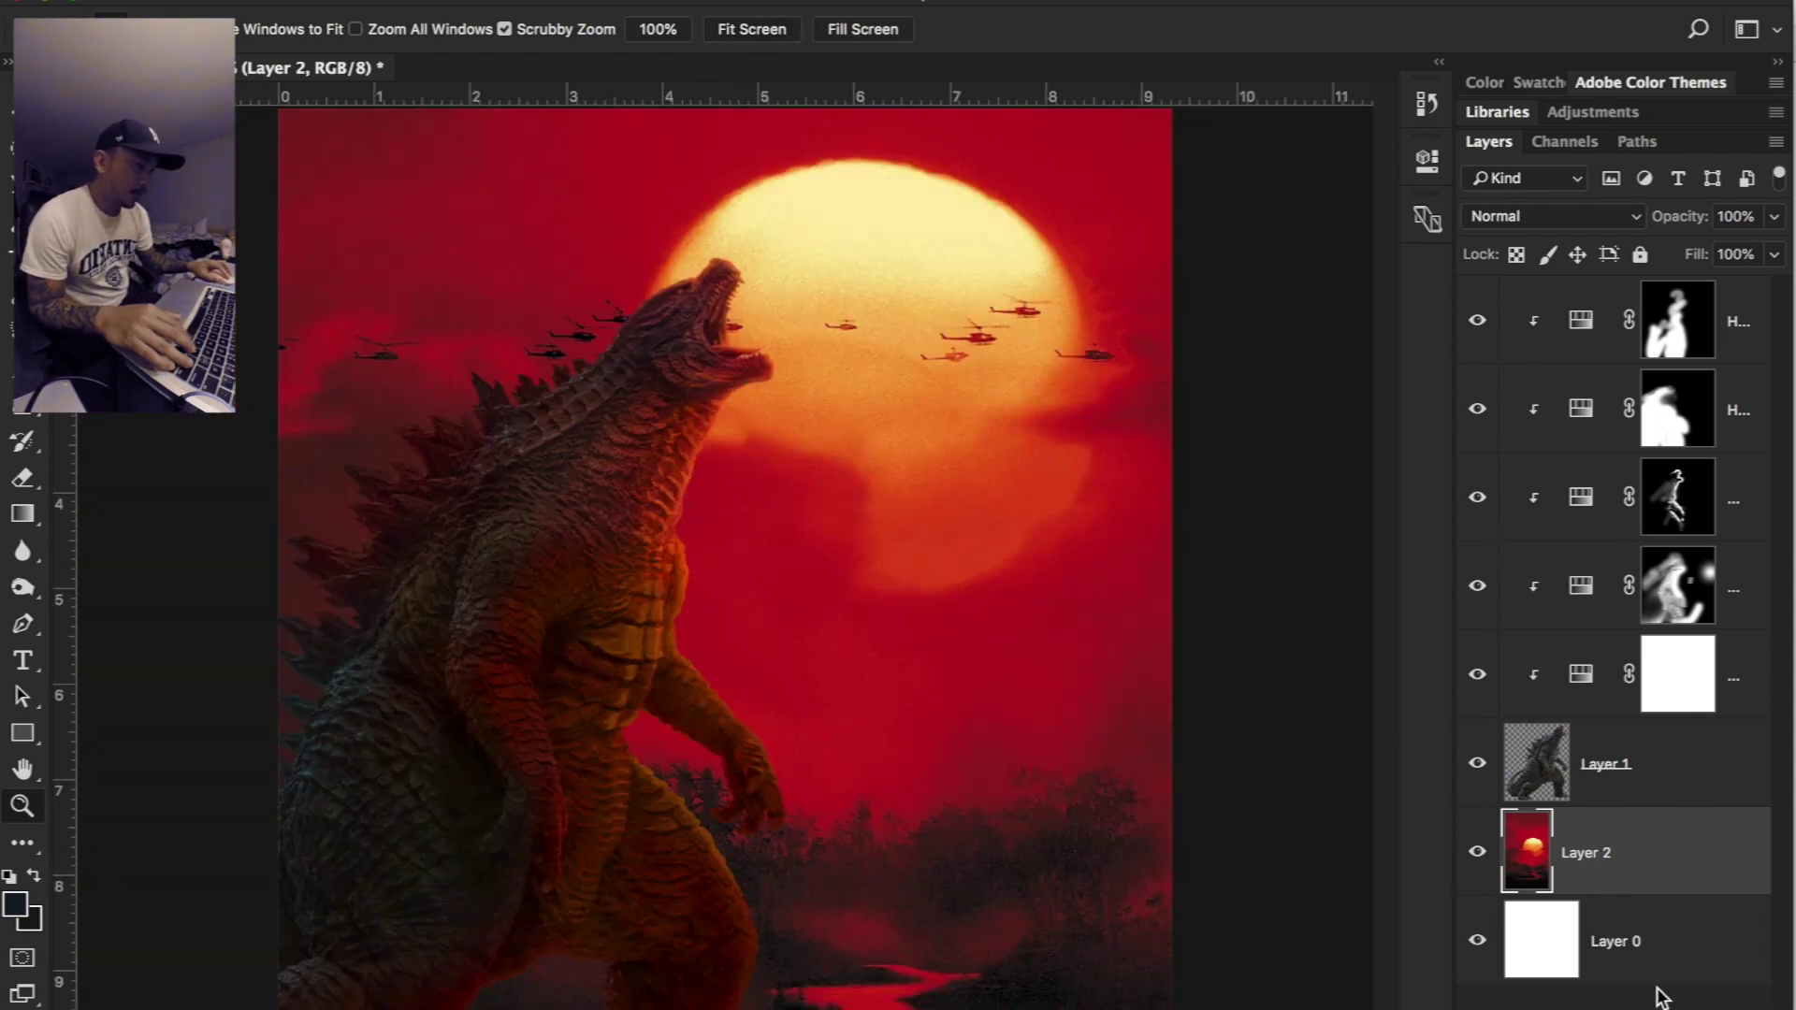
{"action": "left_click", "coordinate": [1624, 1008]}
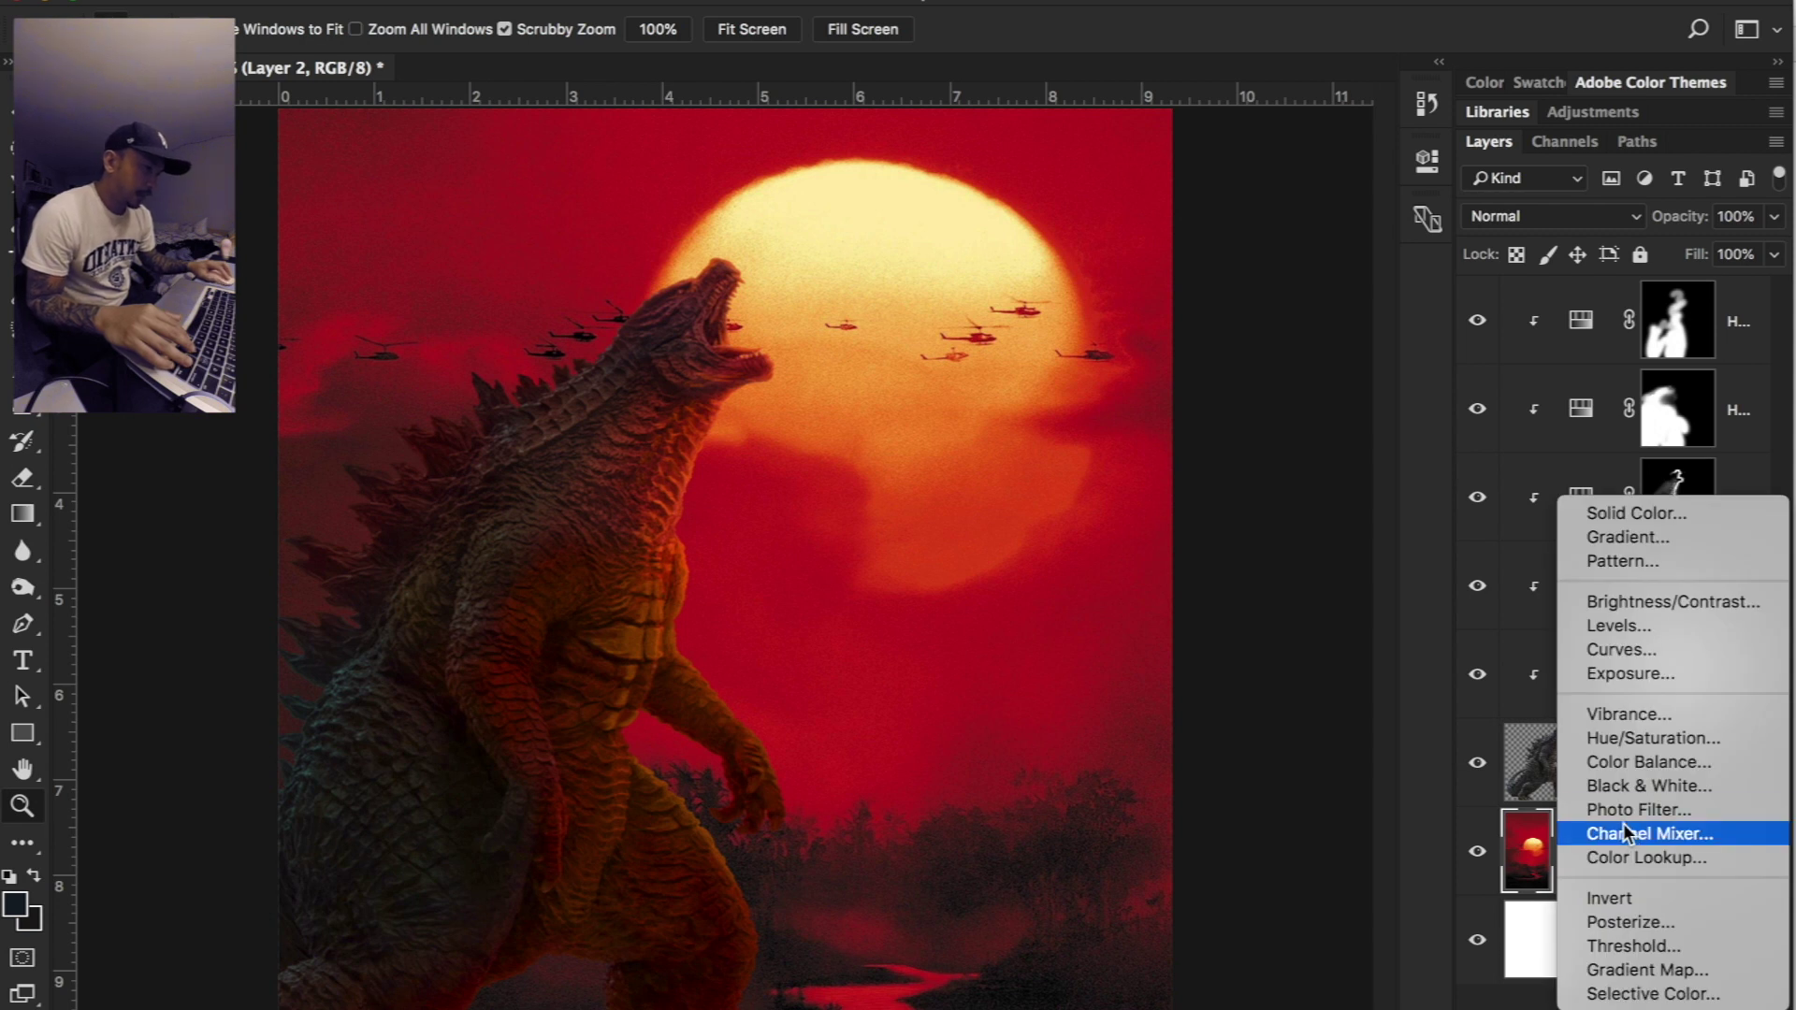
{"action": "left_click", "coordinate": [1622, 743]}
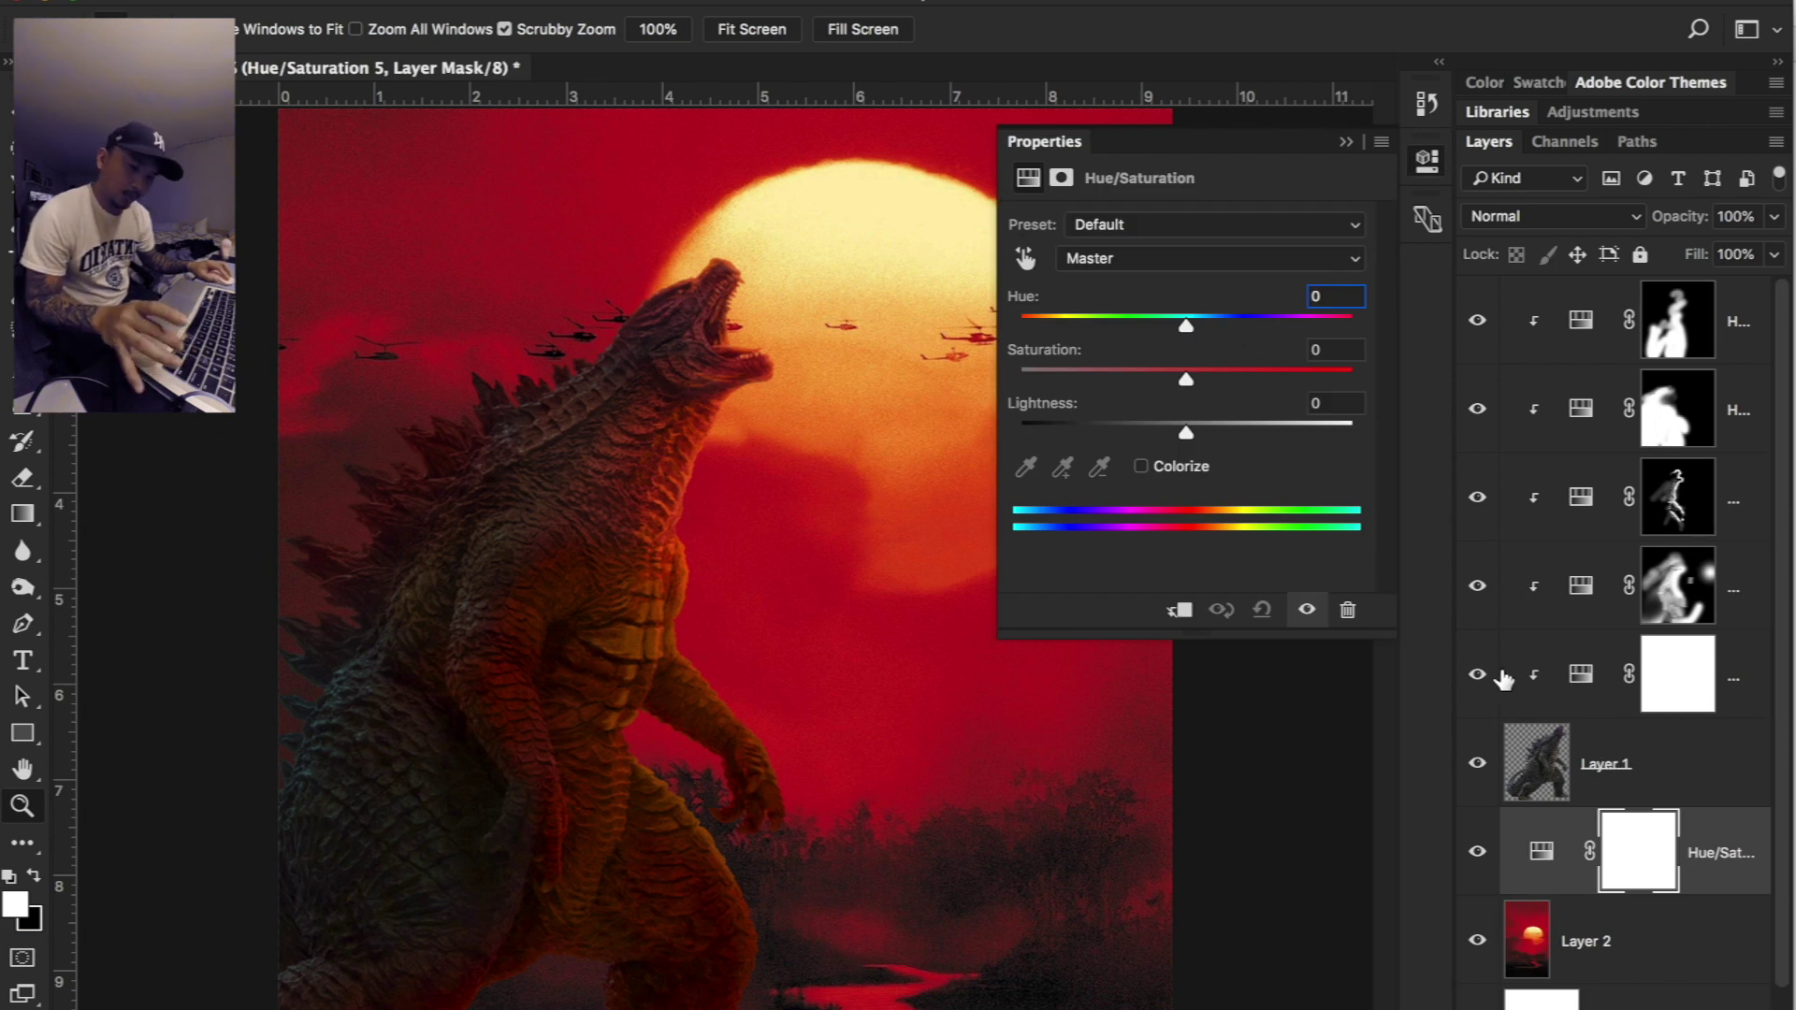
{"action": "left_click", "coordinate": [1528, 896], "text": "alt"}
Step: Try a hue of -17, saturation of +57 and lightness of +14 on the background's adjustment
{"action": "left_click_drag", "start_coordinate": [1188, 366], "coordinate": [1283, 380]}
{"action": "left_click_drag", "start_coordinate": [1187, 432], "coordinate": [1218, 432]}
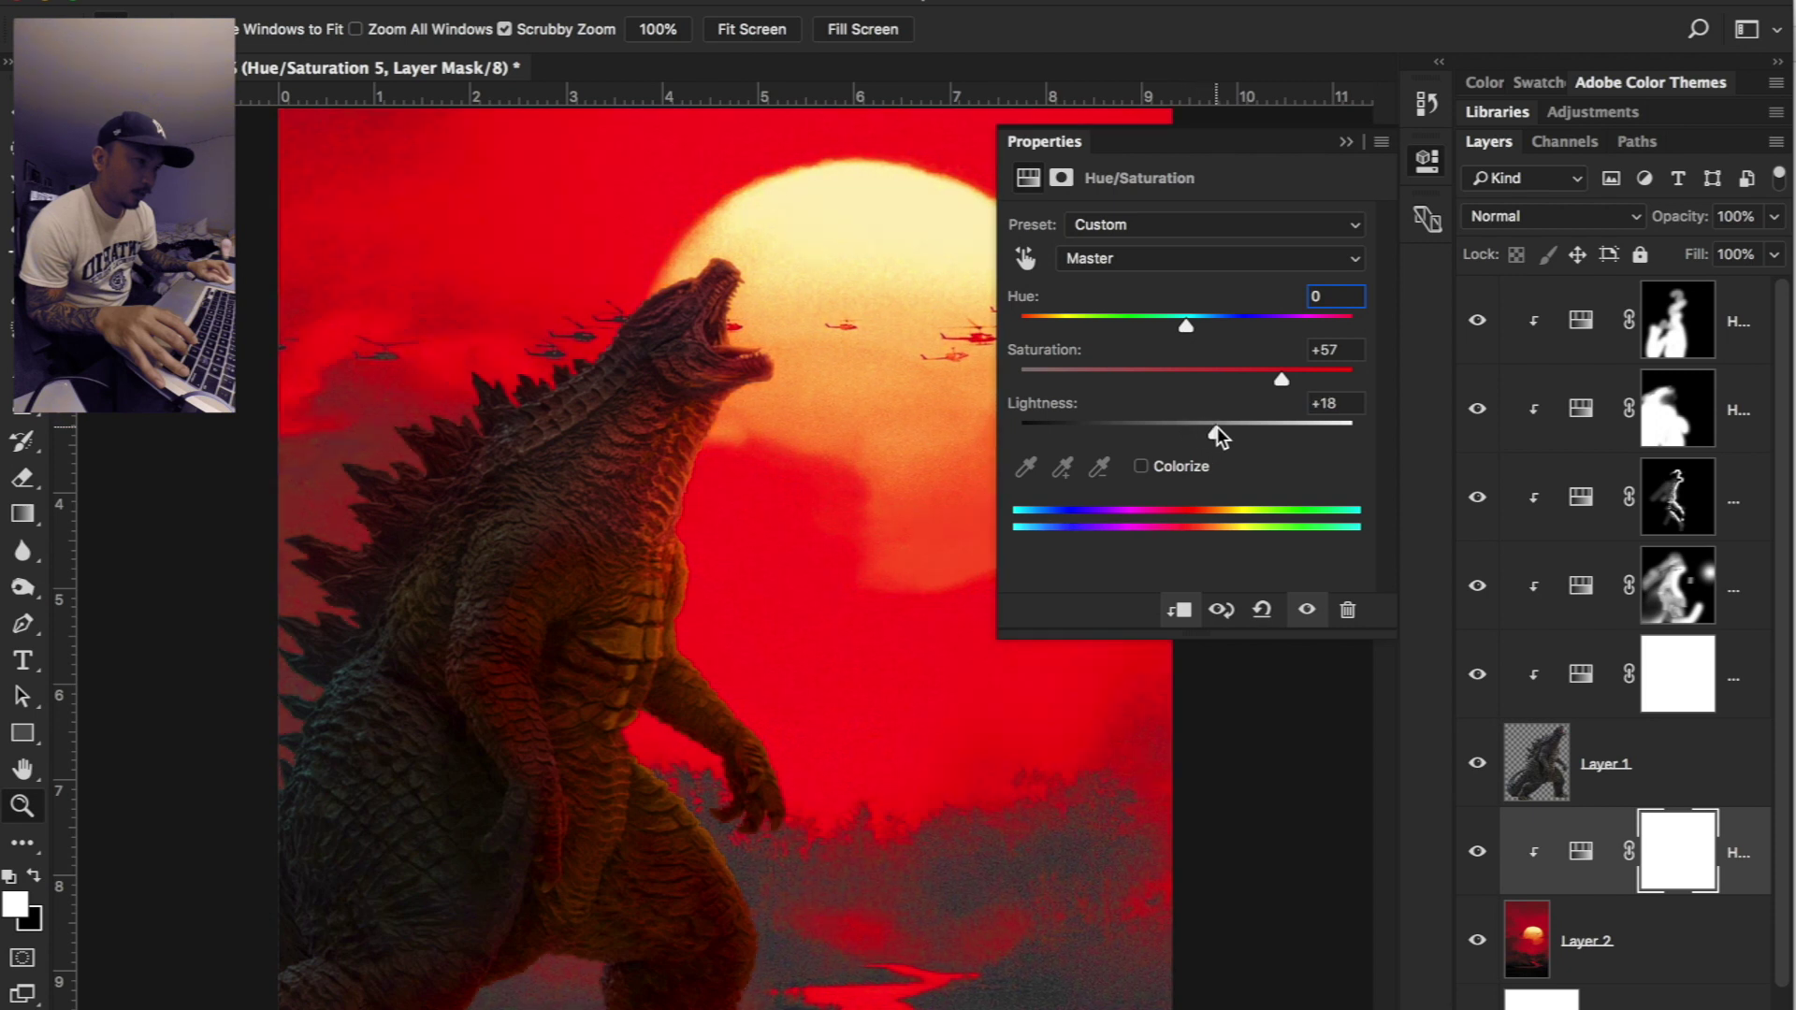
{"action": "left_click_drag", "start_coordinate": [1185, 323], "coordinate": [1158, 323]}
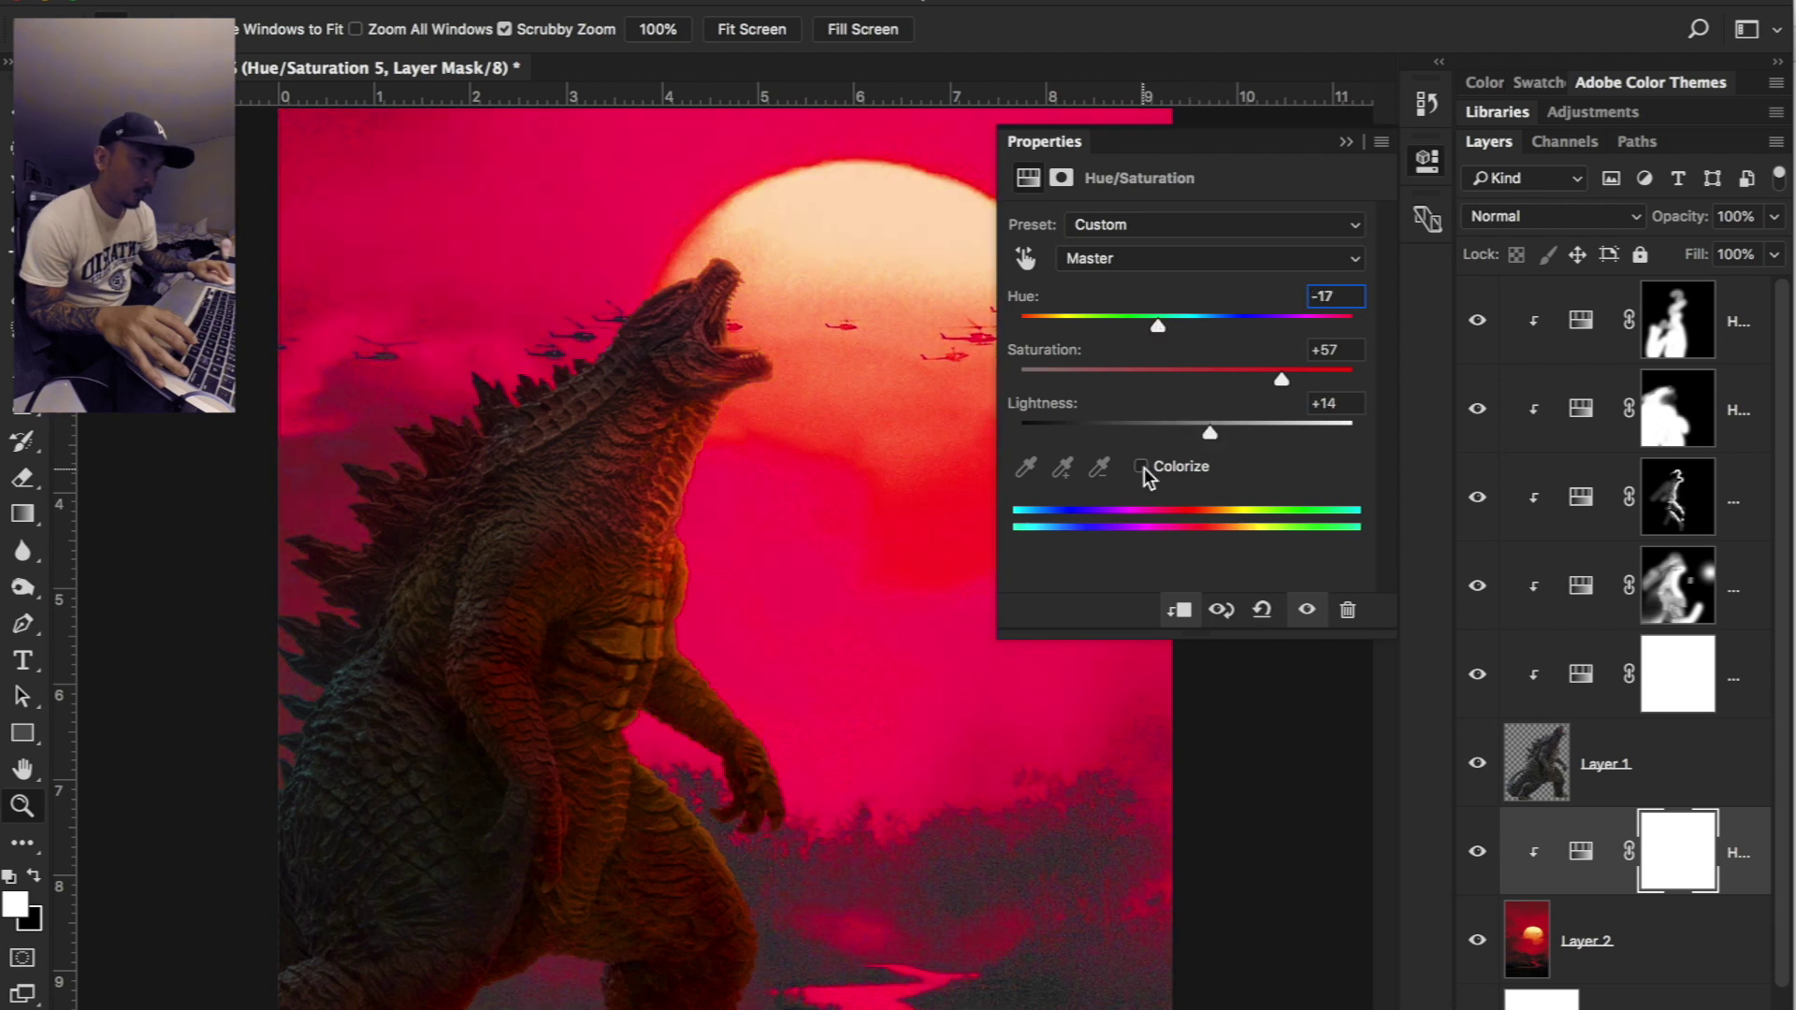
Step: Colorize the background's adjustment with a golden-yellow hue and set its blend mode to Overlay
{"action": "left_click", "coordinate": [1142, 465]}
{"action": "left_click_drag", "start_coordinate": [1195, 328], "coordinate": [1299, 323]}
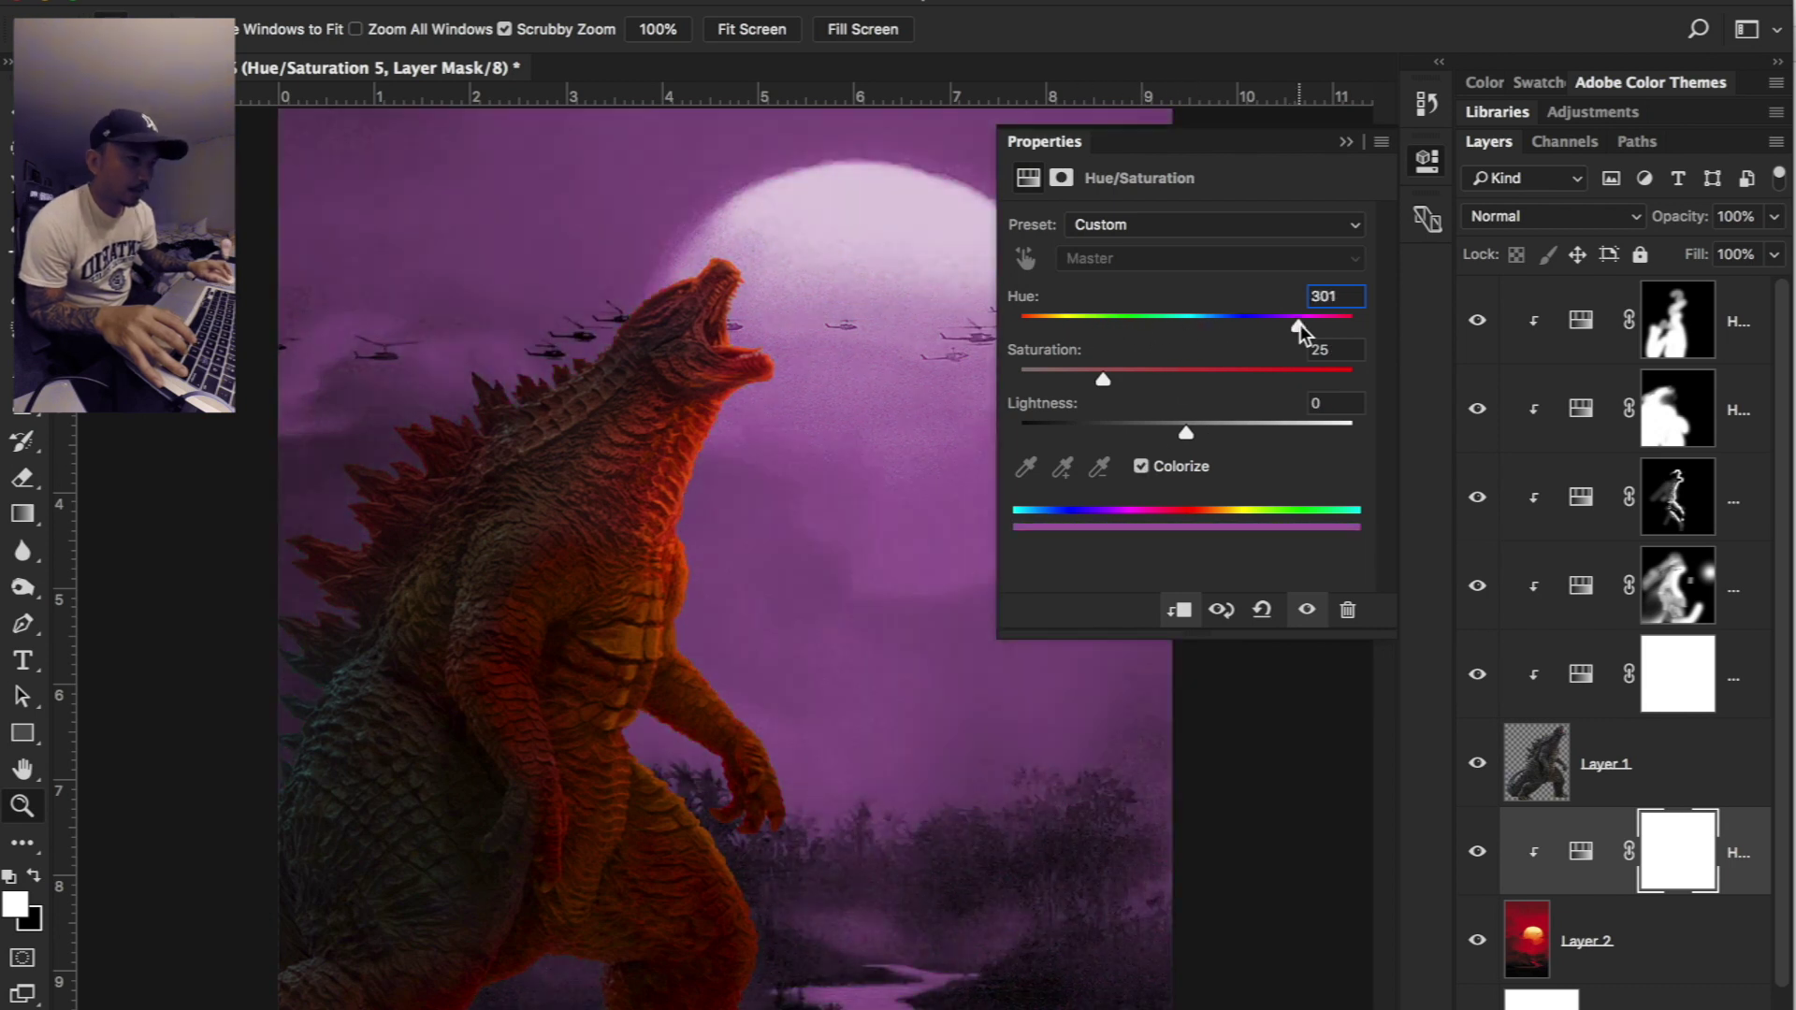
{"action": "left_click_drag", "start_coordinate": [1175, 326], "coordinate": [1069, 326]}
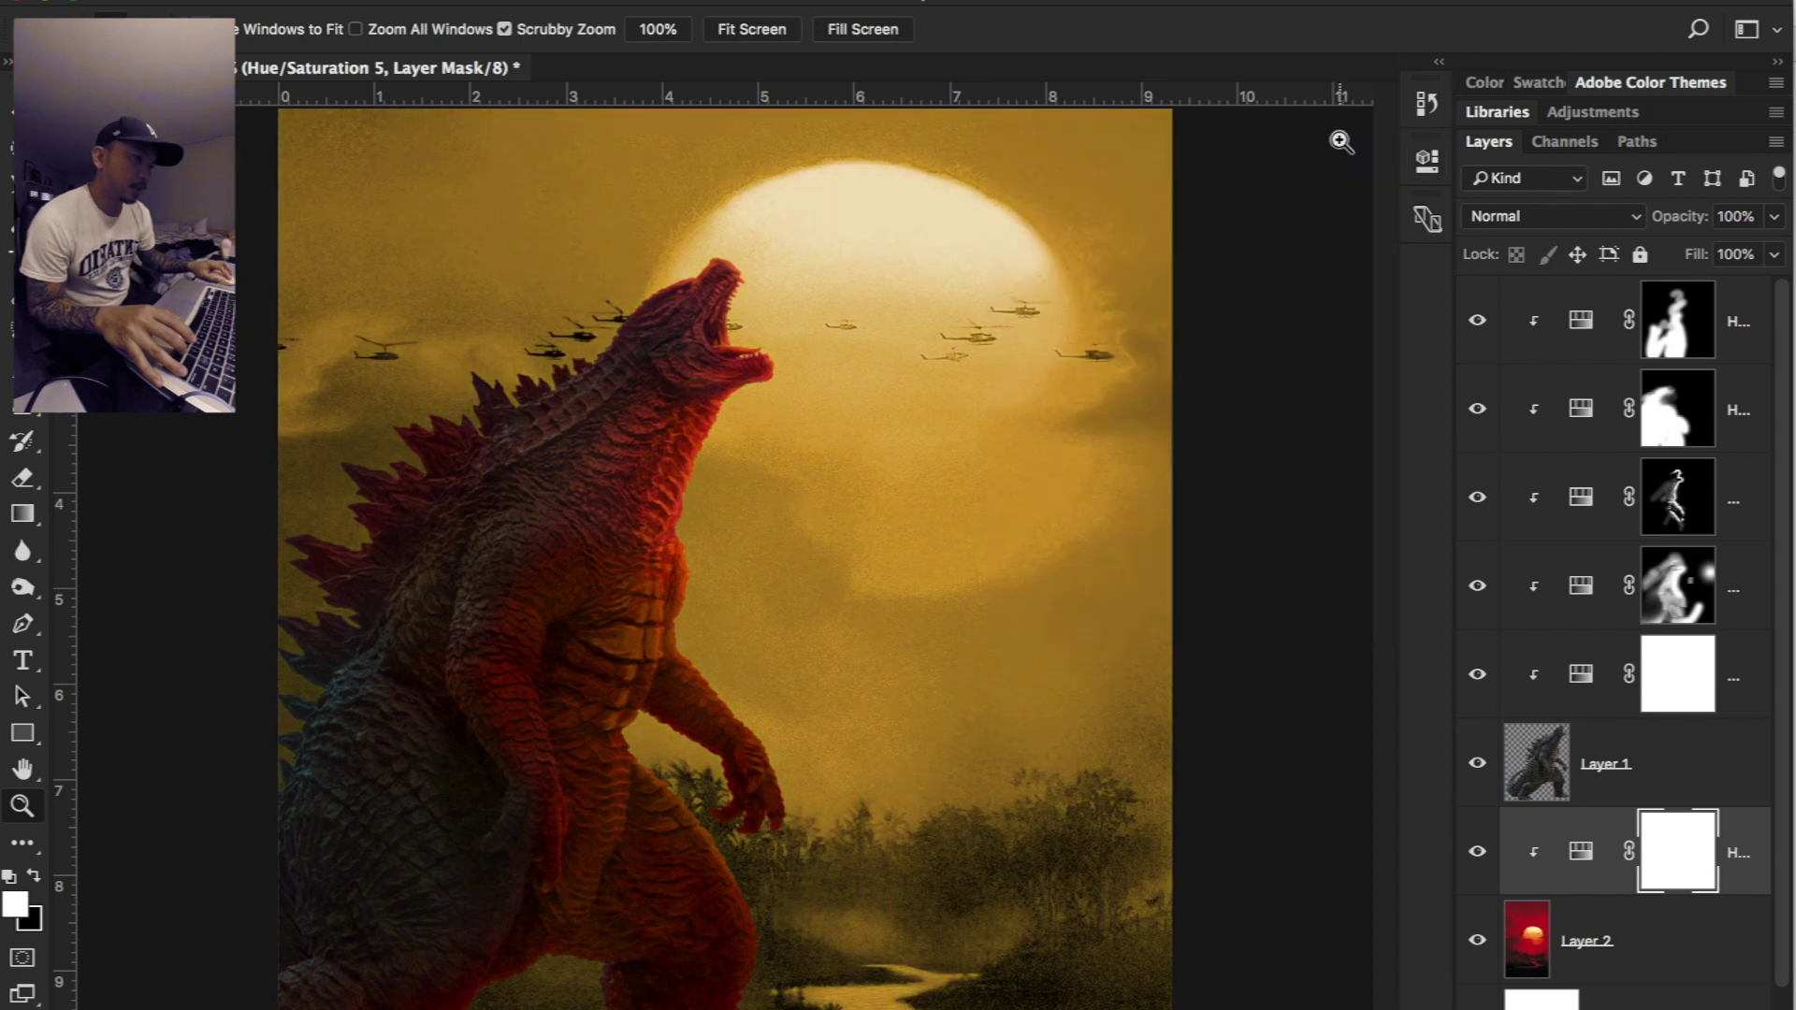
{"action": "left_click", "coordinate": [1553, 217]}
{"action": "left_click", "coordinate": [1548, 526]}
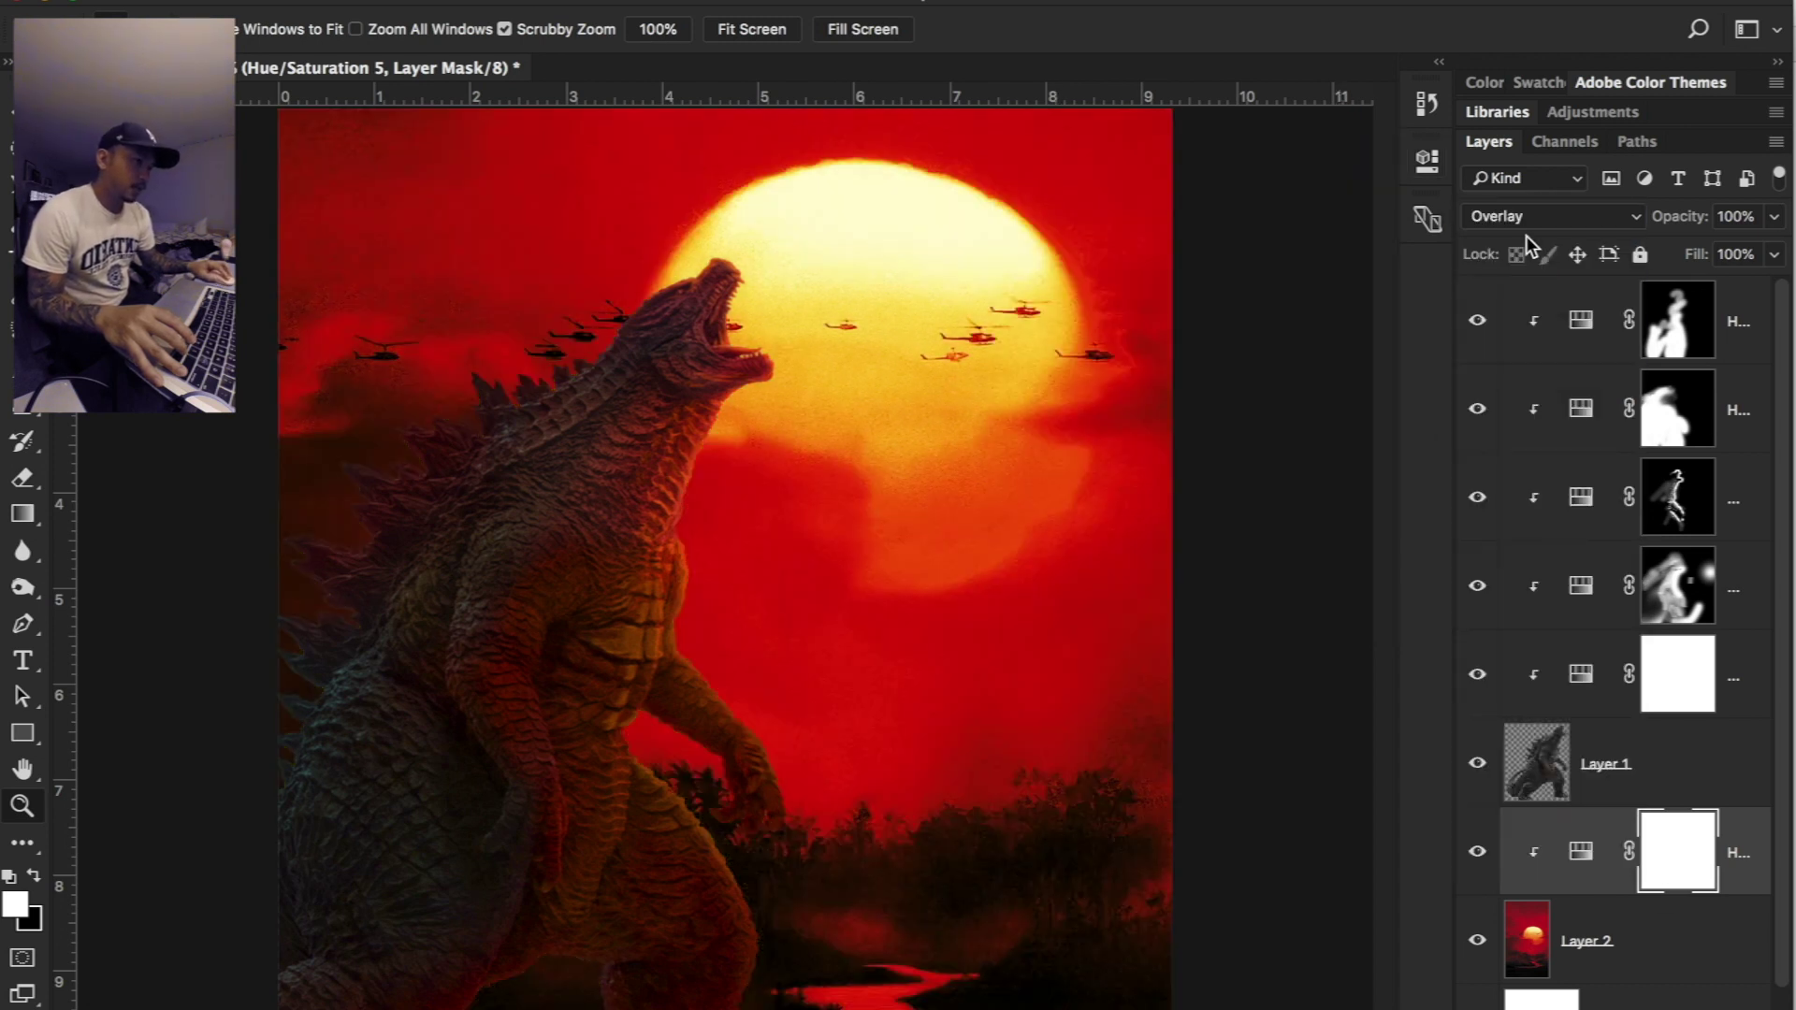
Step: Invert the background adjustment's mask to black and paint white with a large soft brush at 46% opacity over the sun and nearby sky
{"action": "key", "text": "ctrl+i"}
{"action": "key", "text": "b"}
{"action": "right_click", "coordinate": [1171, 429]}
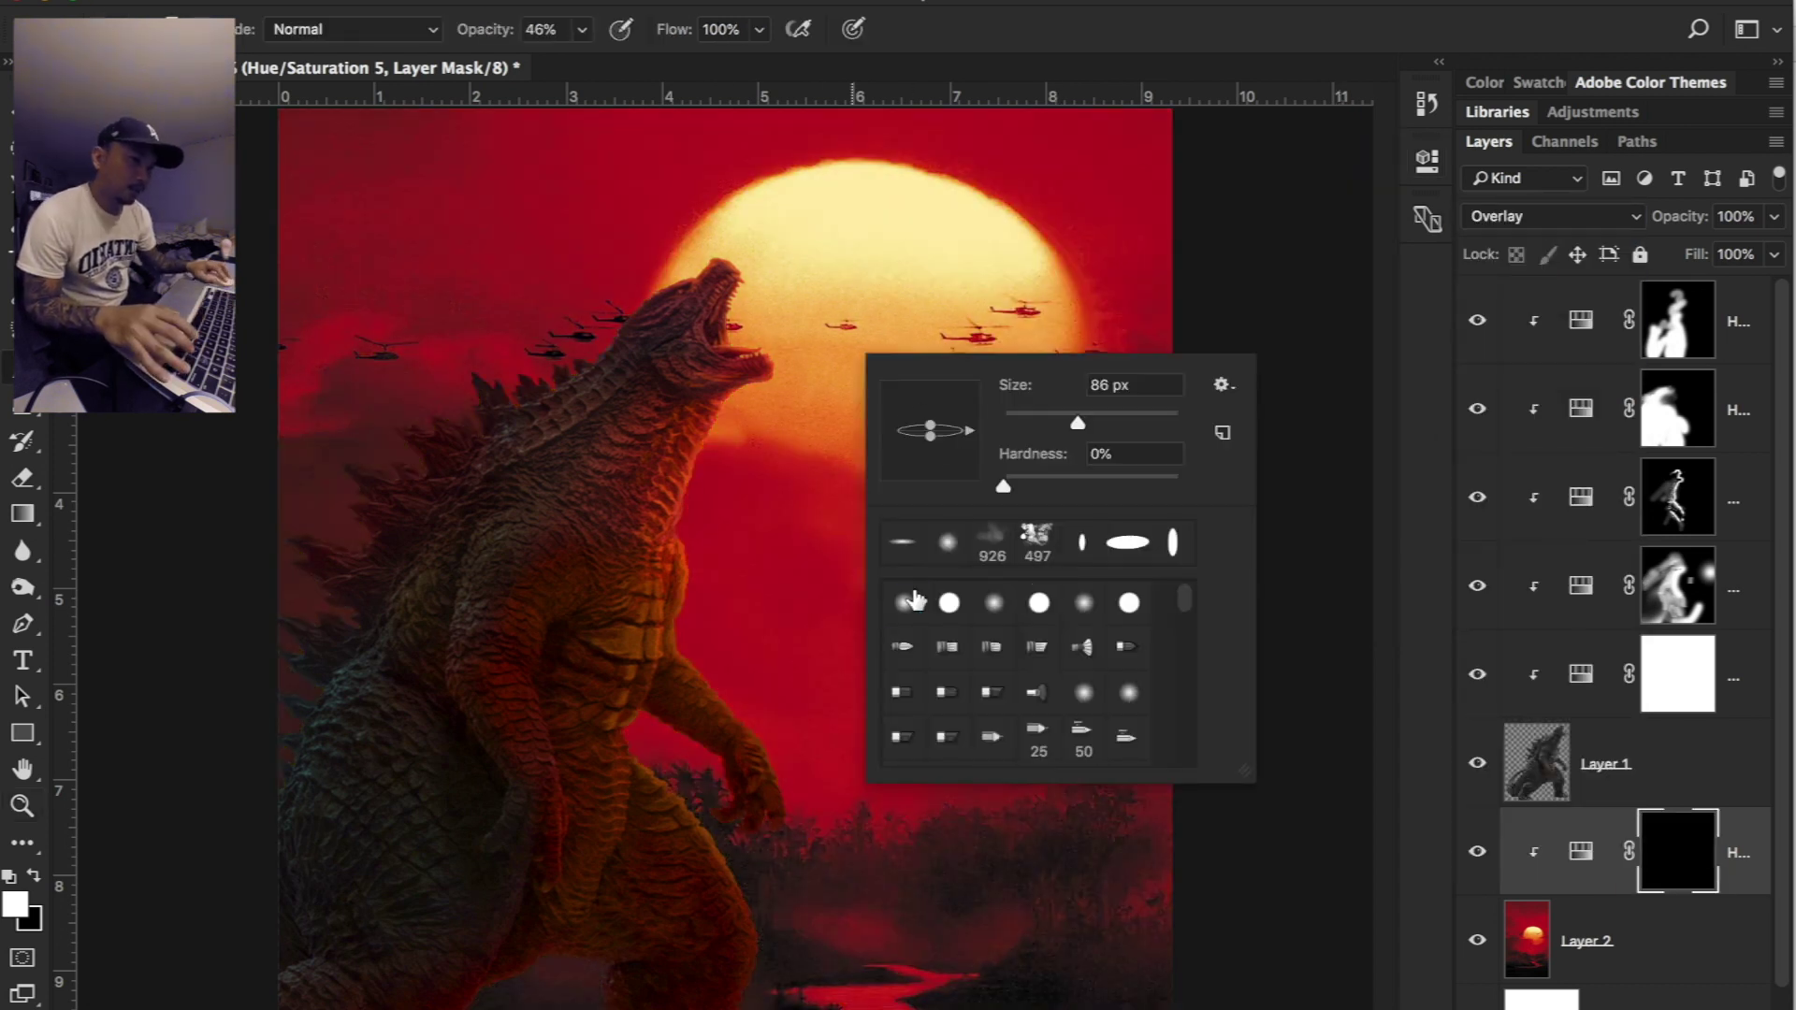
{"action": "left_click", "coordinate": [761, 286]}
{"action": "left_click_drag", "start_coordinate": [729, 369], "coordinate": [898, 559]}
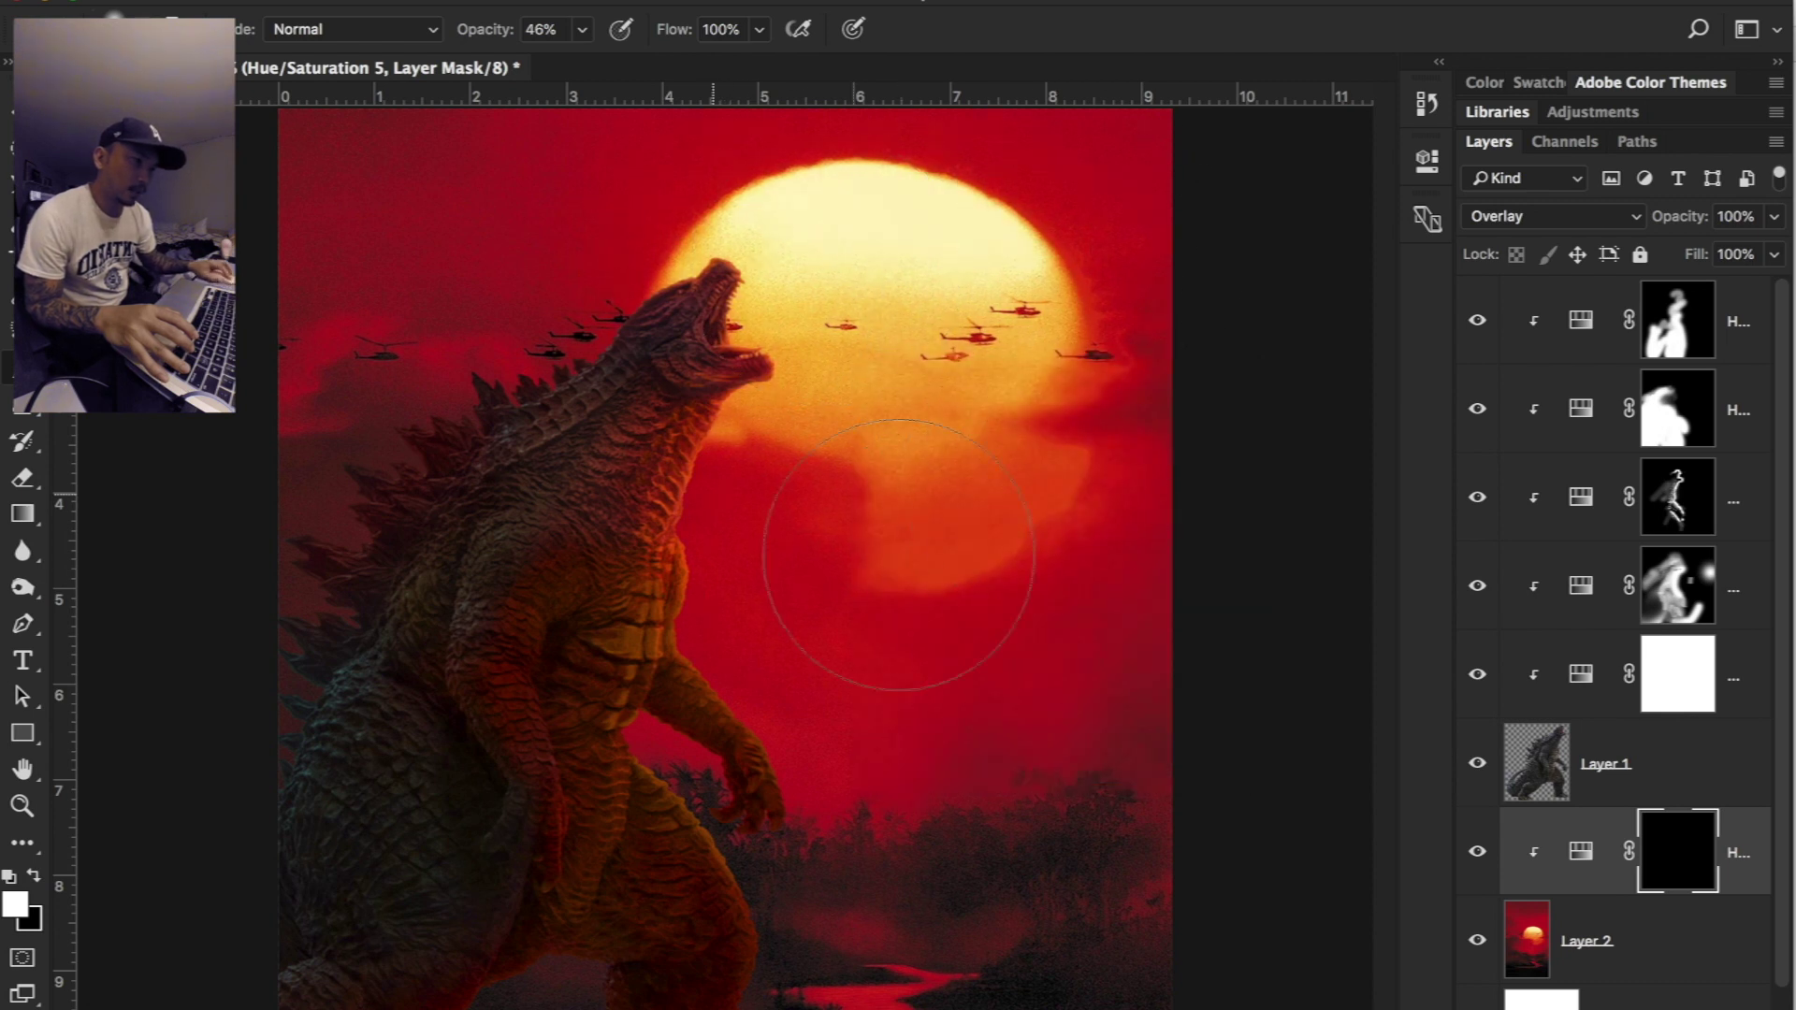
{"action": "mouse_move", "coordinate": [837, 339]}
{"action": "left_mouse_down"}
{"action": "mouse_move", "coordinate": [937, 539]}
{"action": "mouse_move", "coordinate": [996, 477]}
{"action": "mouse_move", "coordinate": [764, 384]}
{"action": "left_mouse_up"}
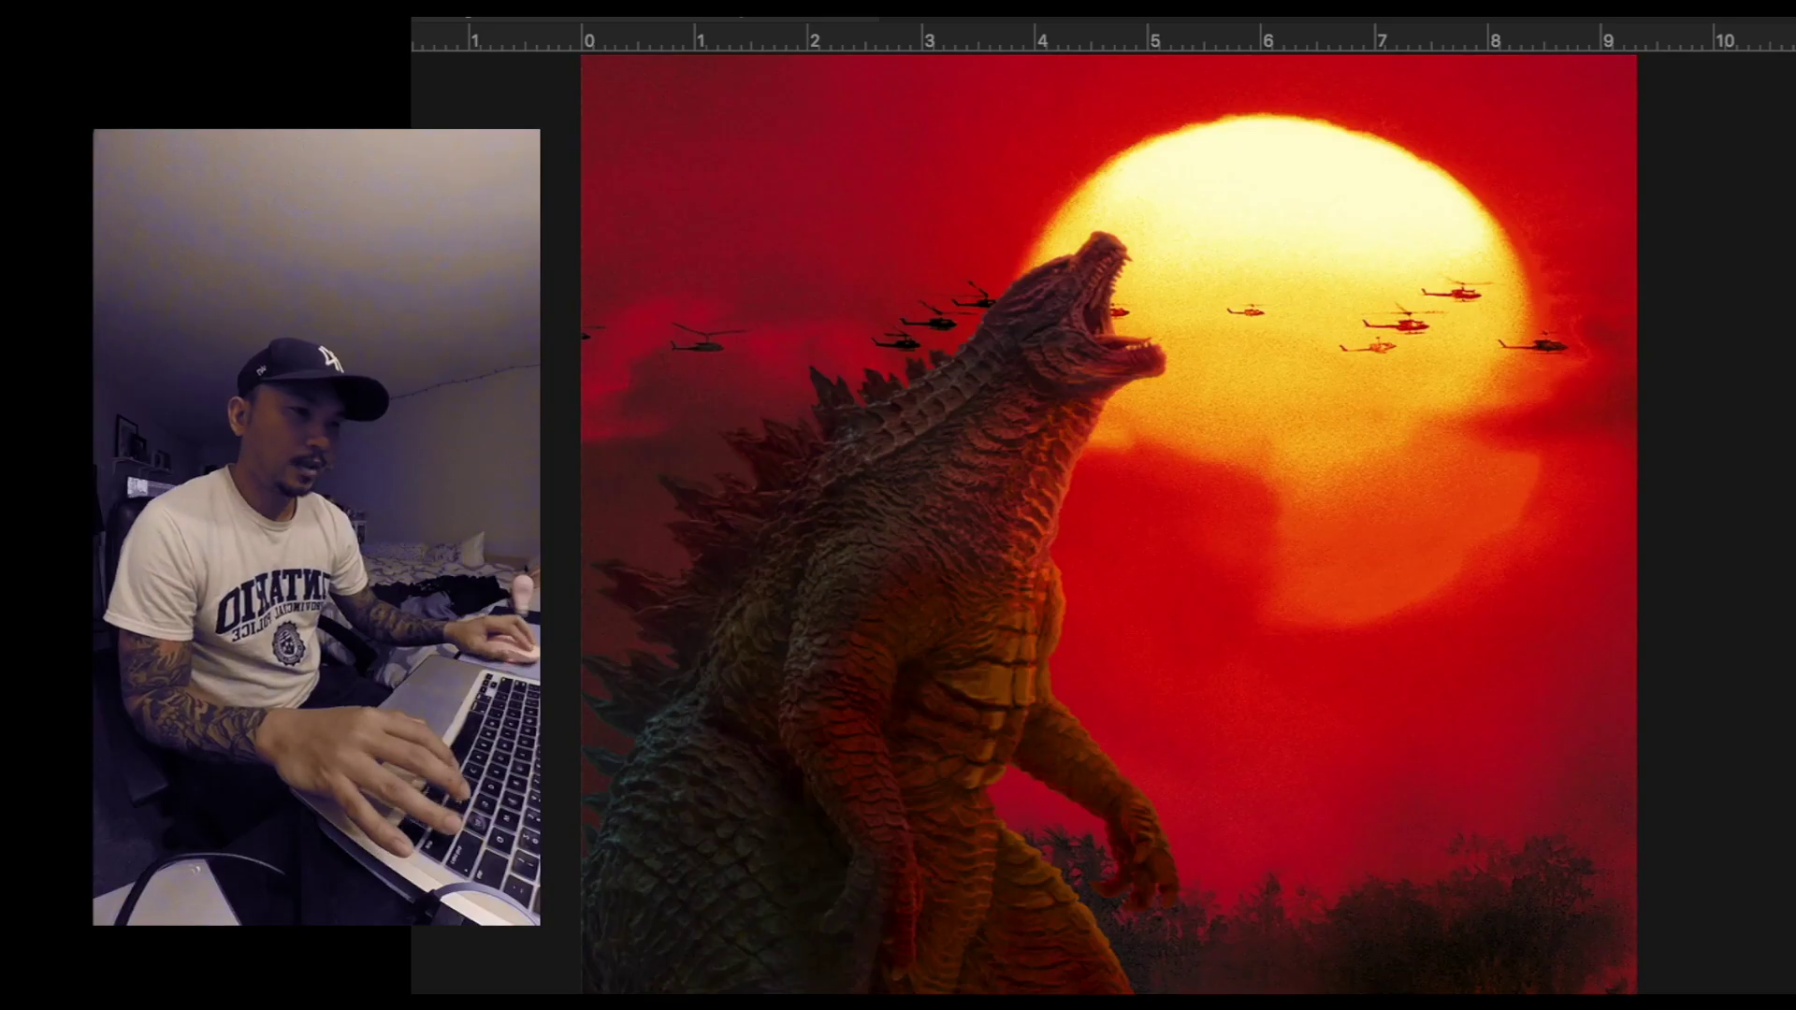
{"action": "key", "text": "super+z"}
{"action": "key", "text": "super+shift+z"}
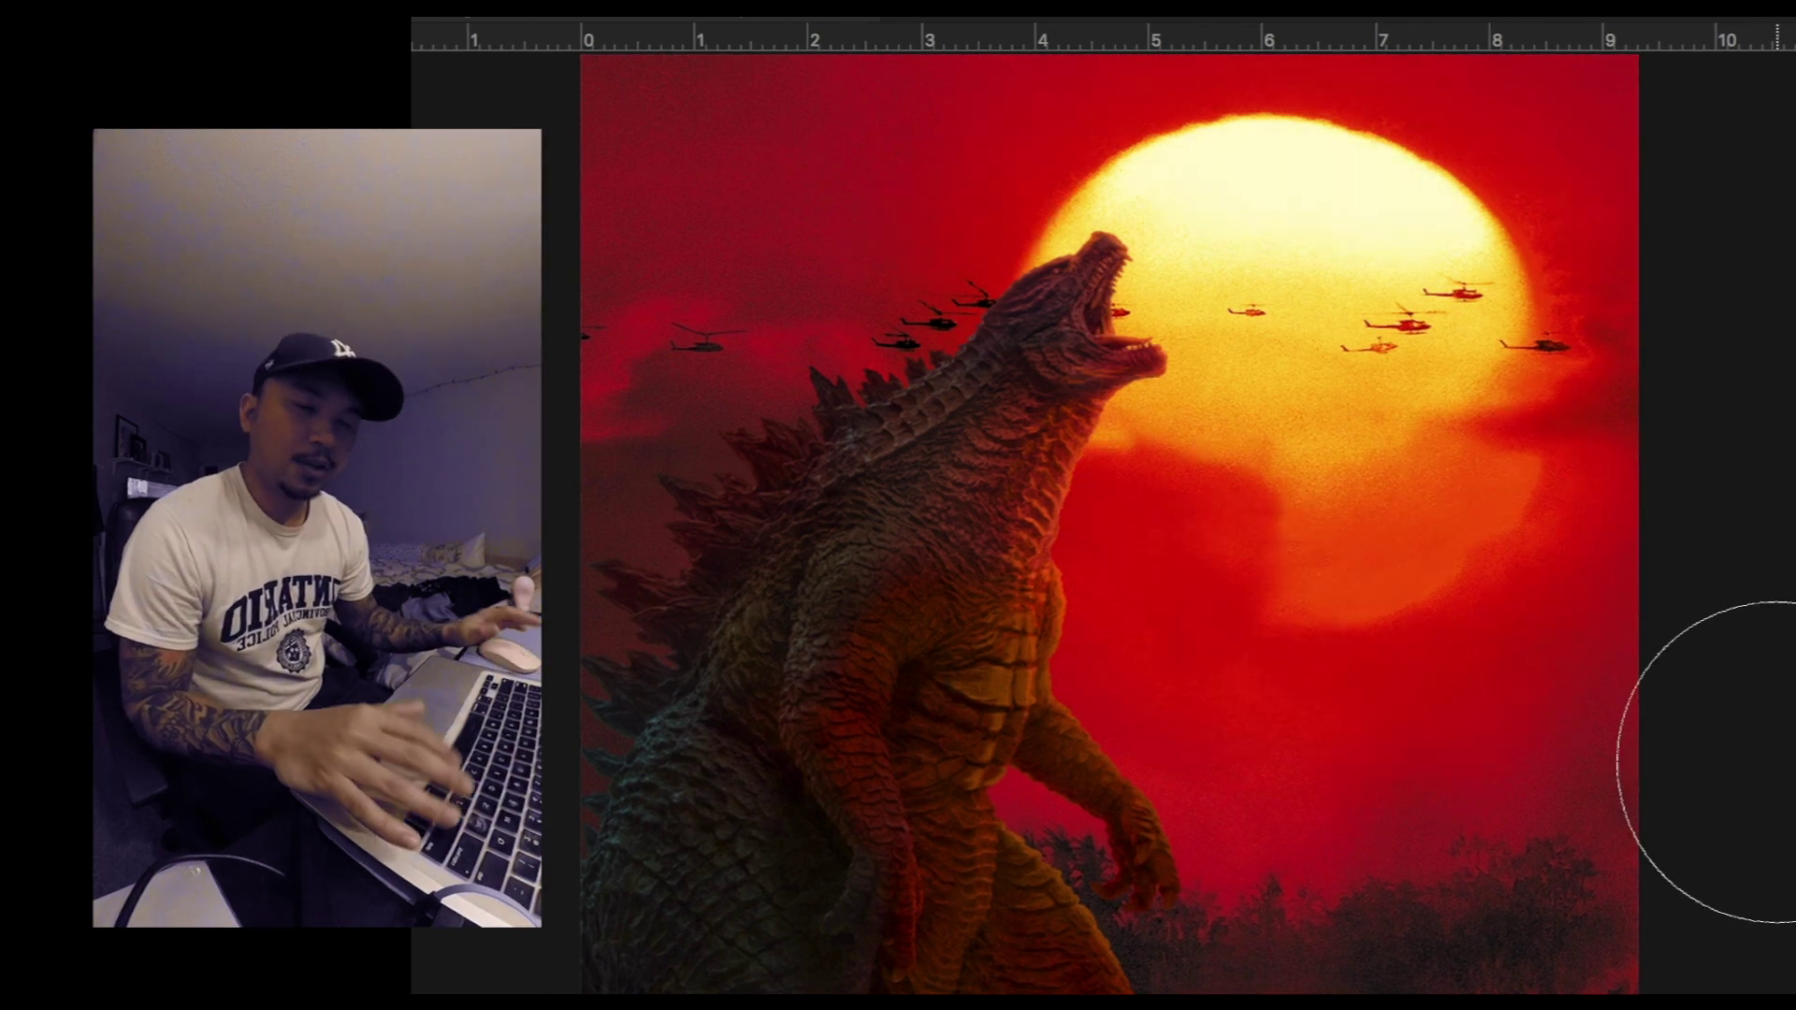